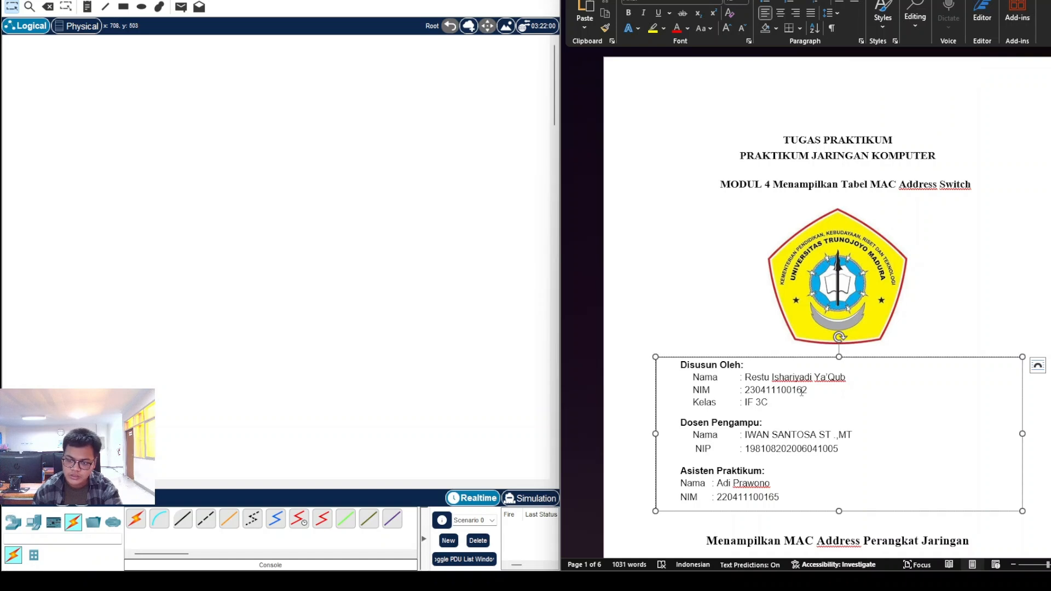
Step: Deselect the author box and scroll past the cover page to the Topologi diagram and Tabel Pengalamatan table
left_click_drag(766, 403, 770, 404)
left_click(771, 404)
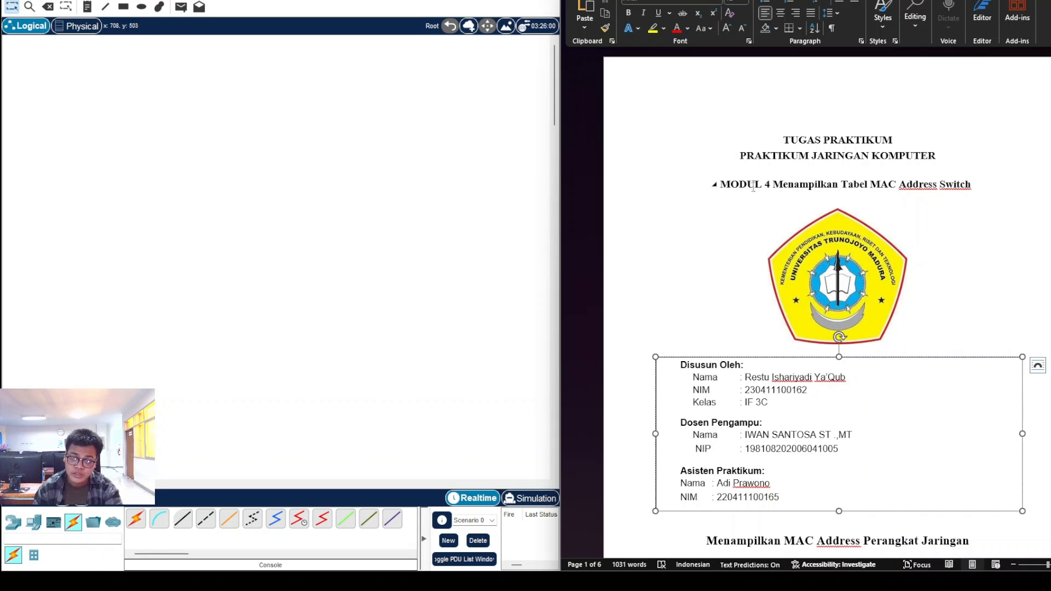
left_click(716, 186)
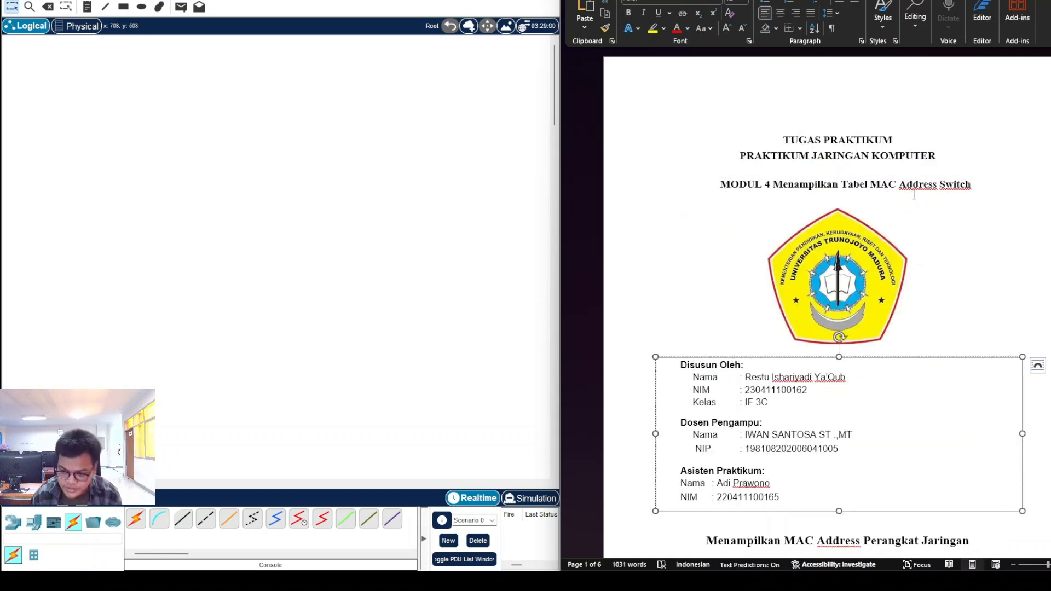
left_click(909, 195)
scroll(881, 208, "down", 5)
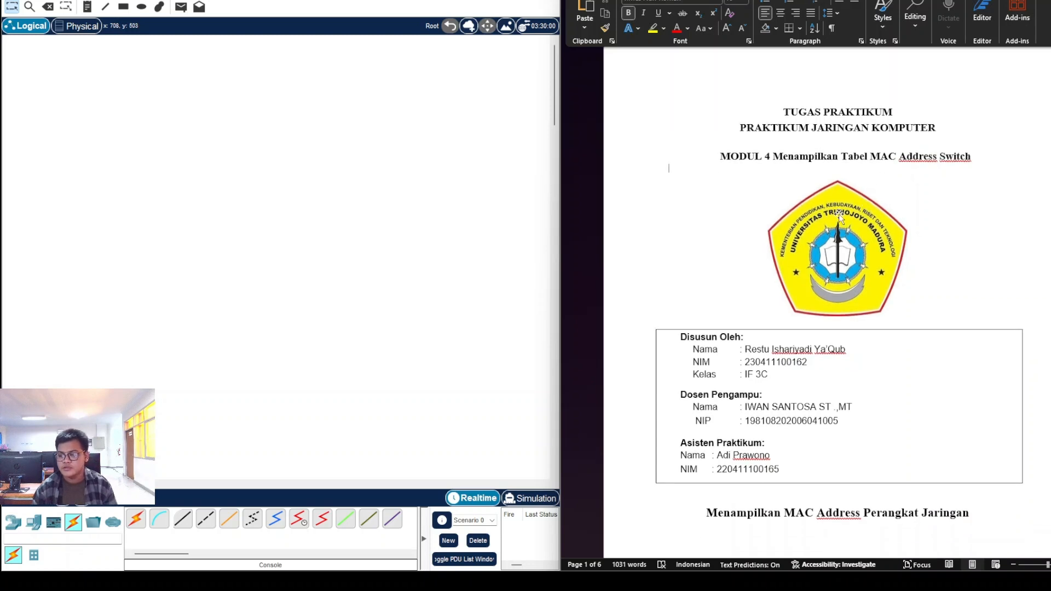
scroll(839, 227, "down", 7)
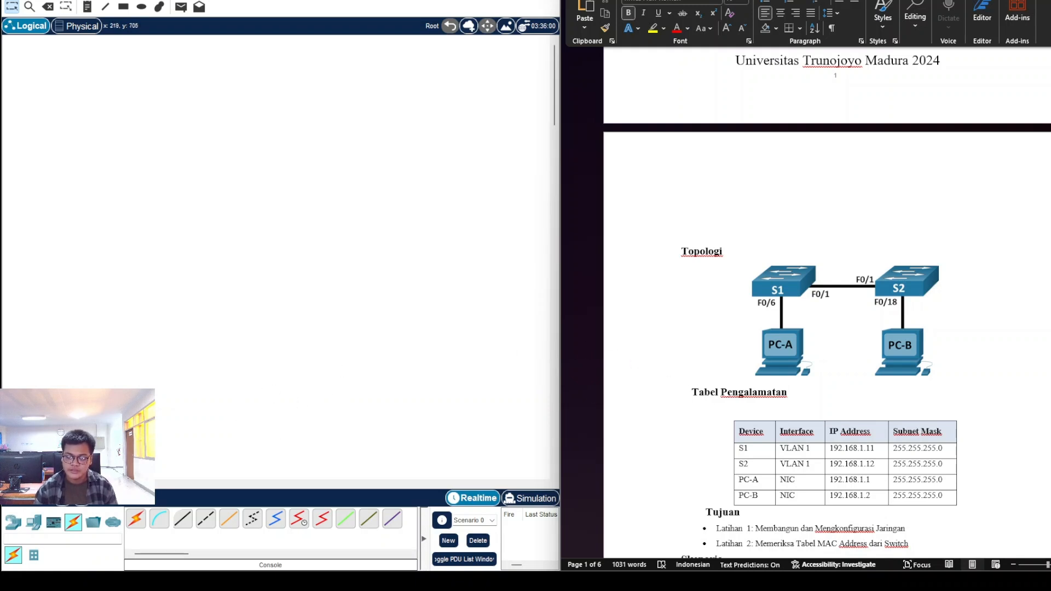
left_click(9, 530)
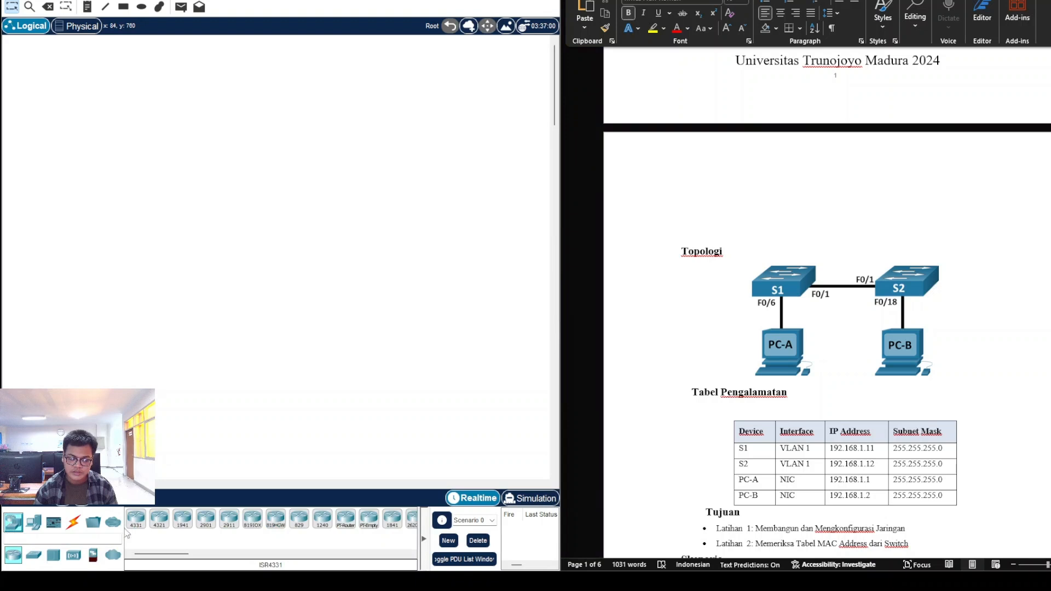
Step: Place two 2960 switches side by side with a generic PC beneath each
left_click(33, 556)
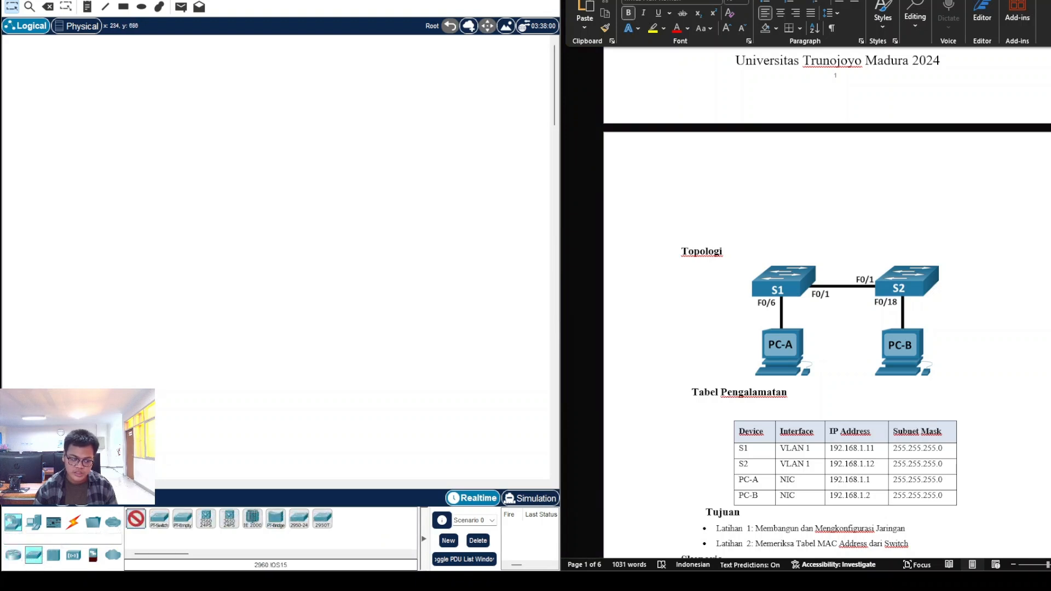
left_click(146, 244)
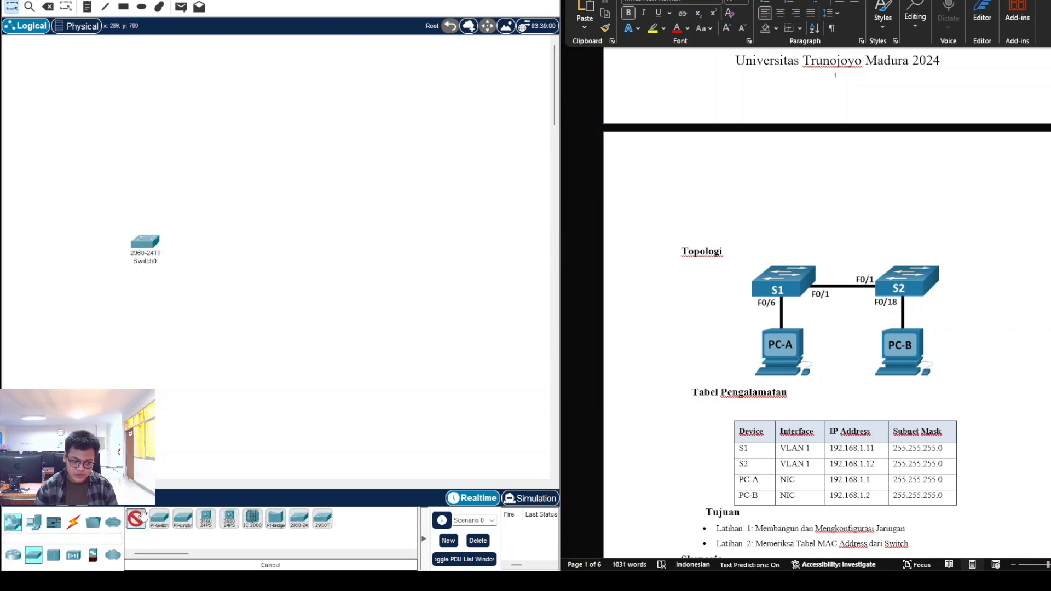
left_click(304, 244)
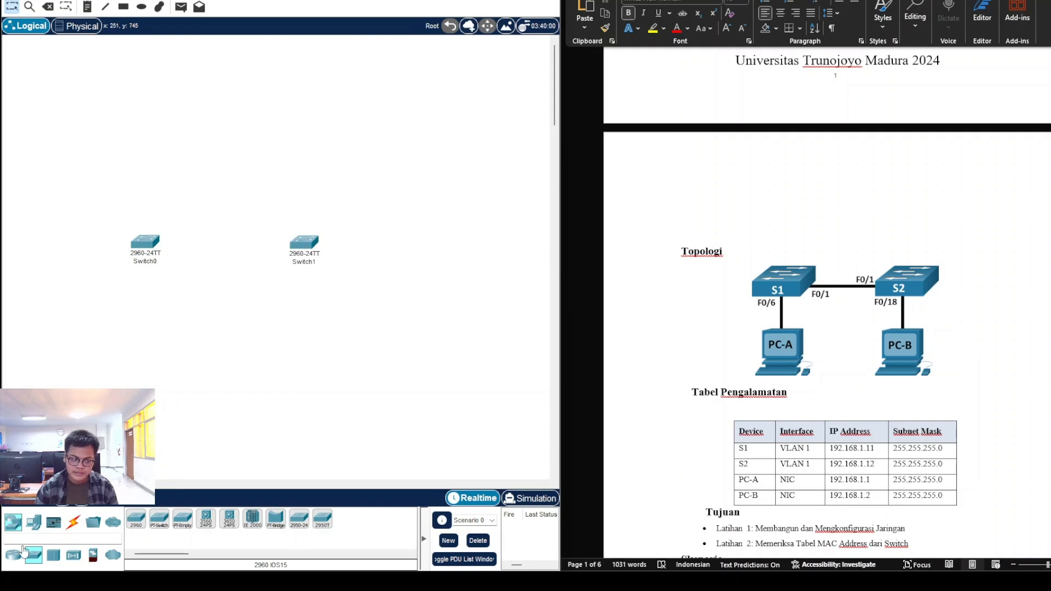
left_click(33, 522)
left_click(136, 518)
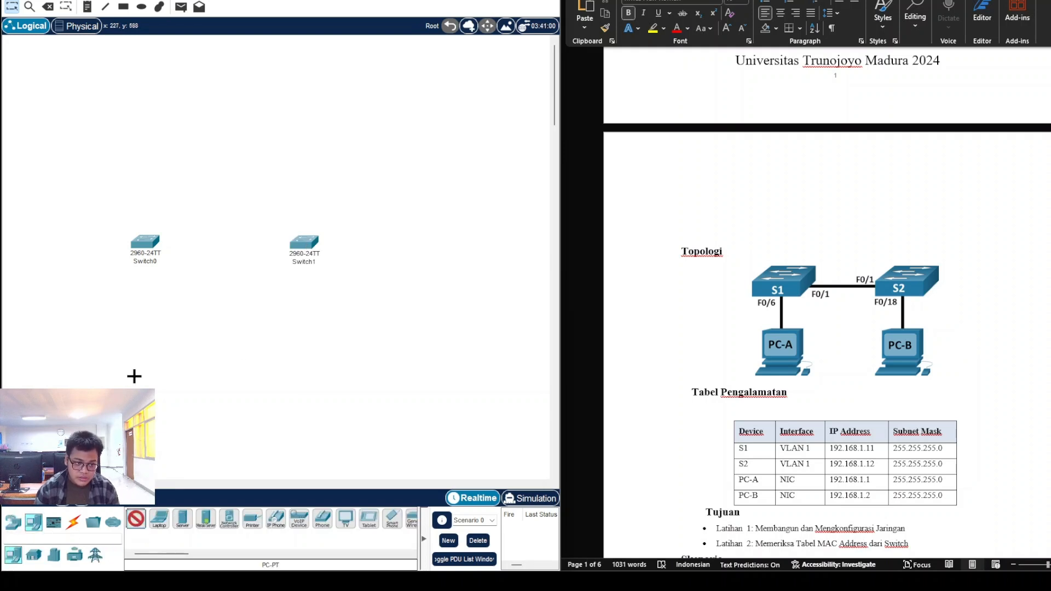
left_click(133, 377)
left_click(139, 525)
left_click(313, 370)
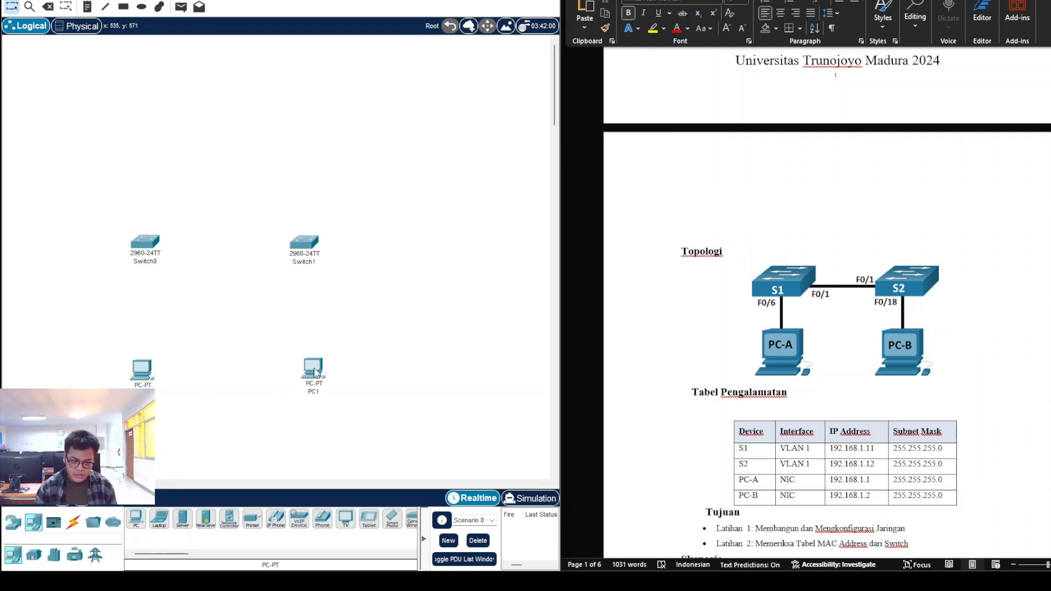
Step: Rename the left switch S1 and the right switch S2
left_click(152, 263)
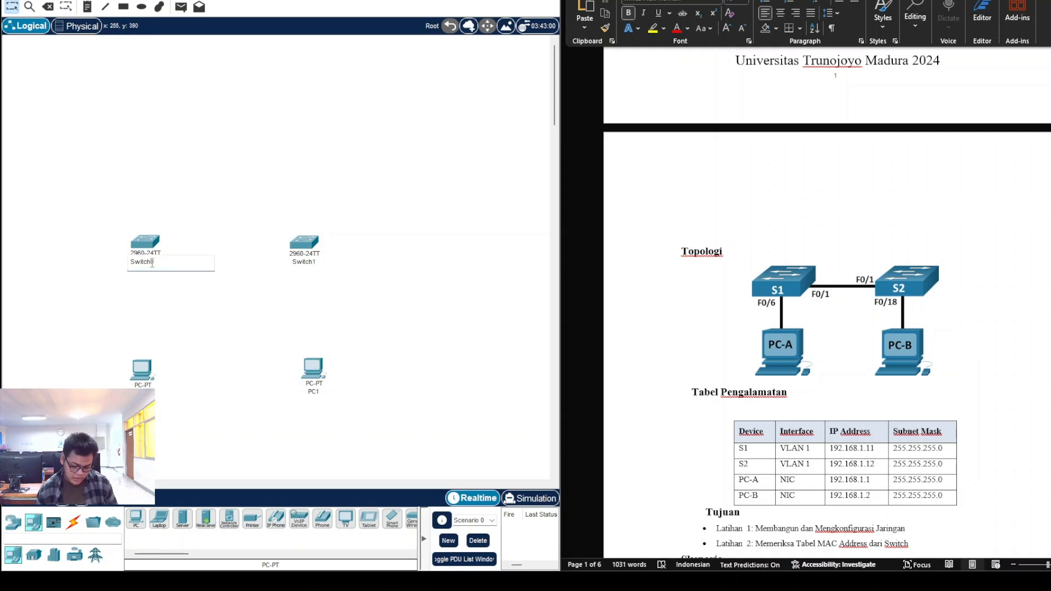
double_click(153, 263)
type("S1")
key("Return")
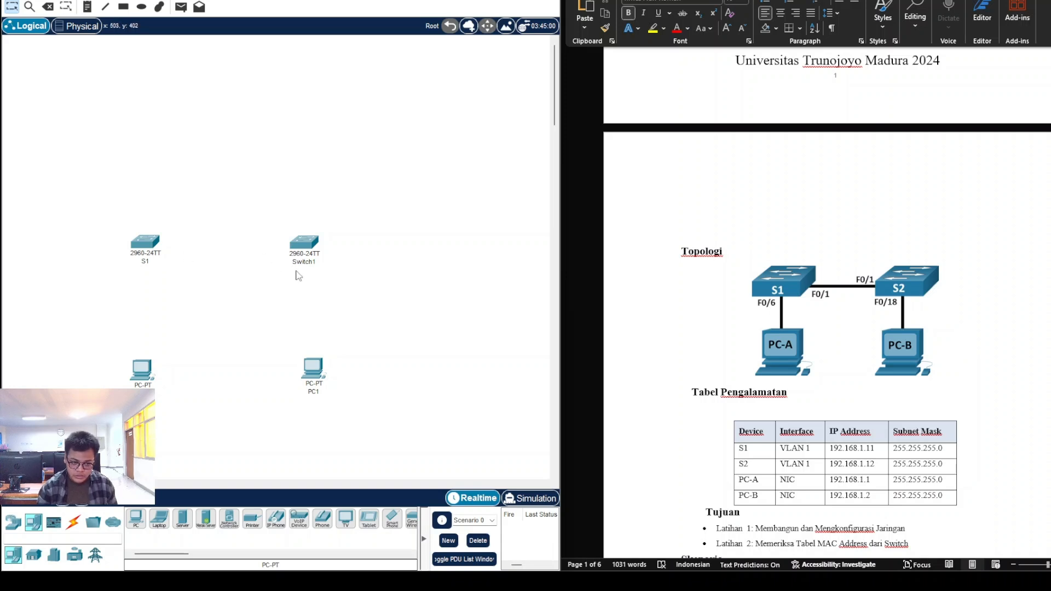
double_click(304, 261)
type("S2")
key("Return")
Step: Rename the right-hand PC to PC-B
left_click(142, 369)
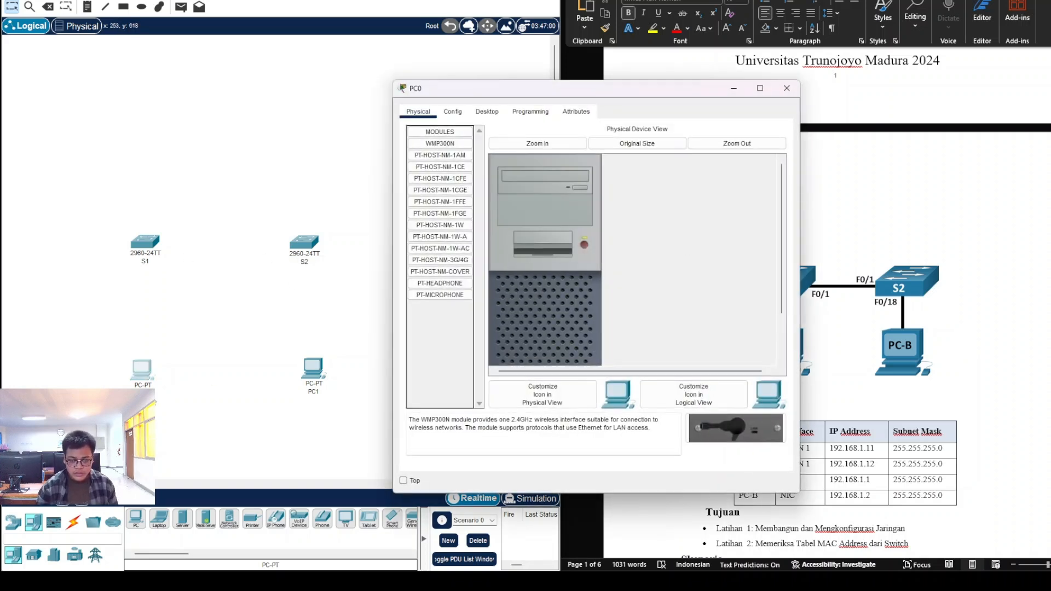
left_click(787, 88)
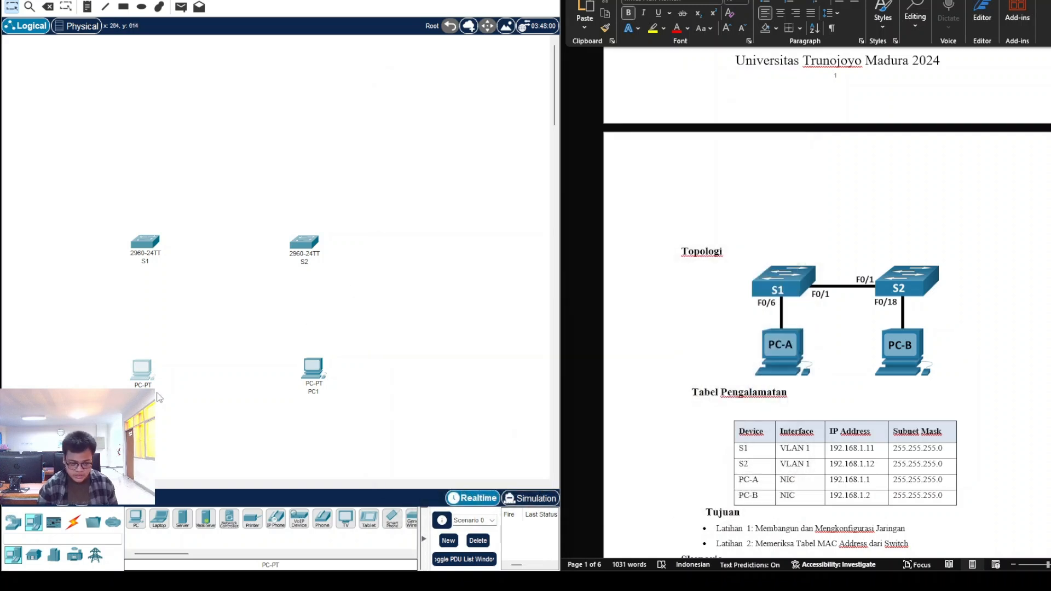
left_click(142, 393)
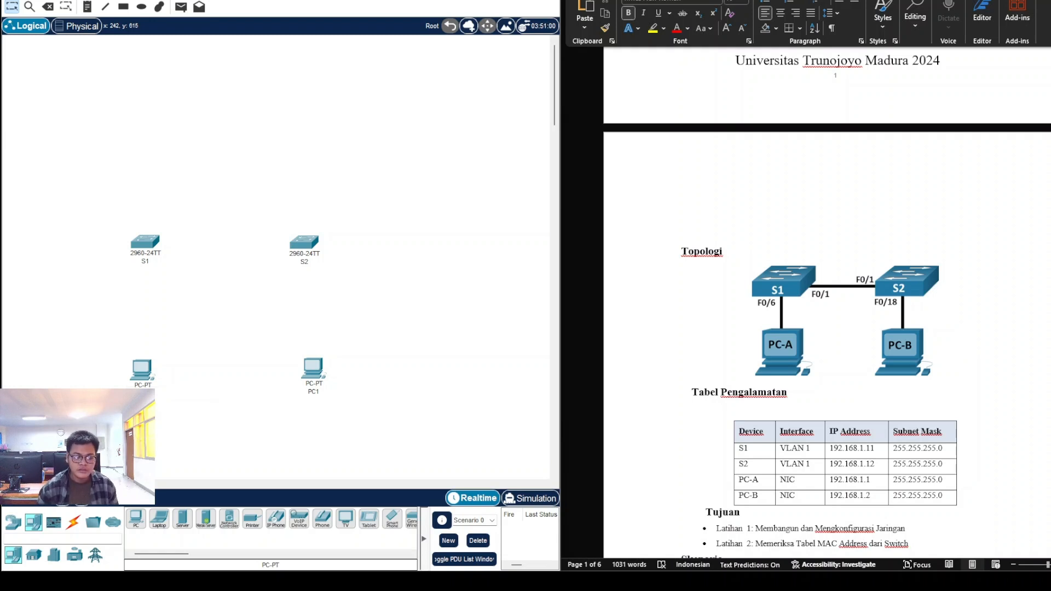
left_click(319, 393)
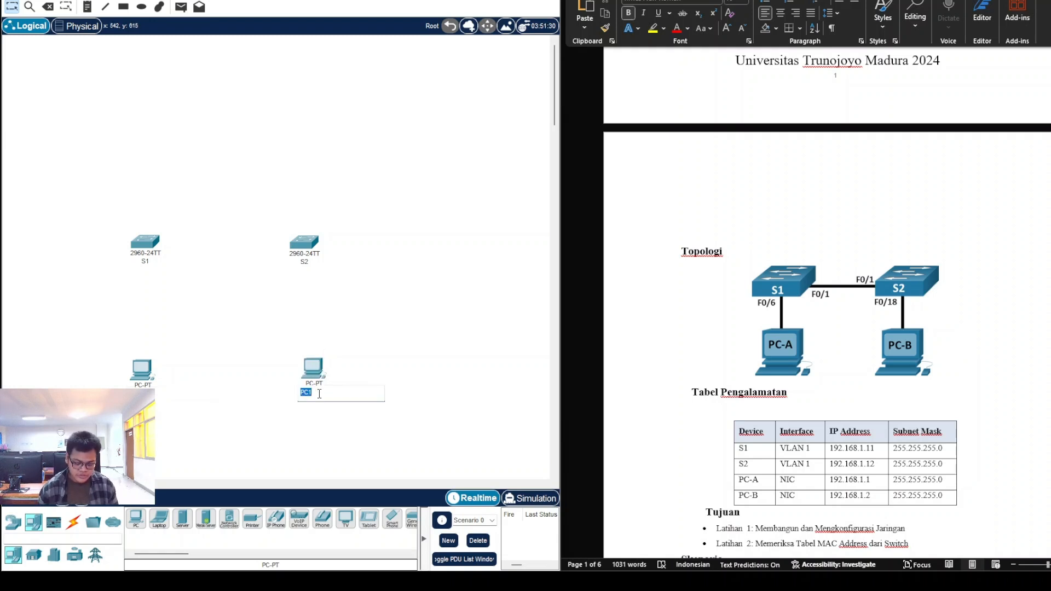
key("Escape")
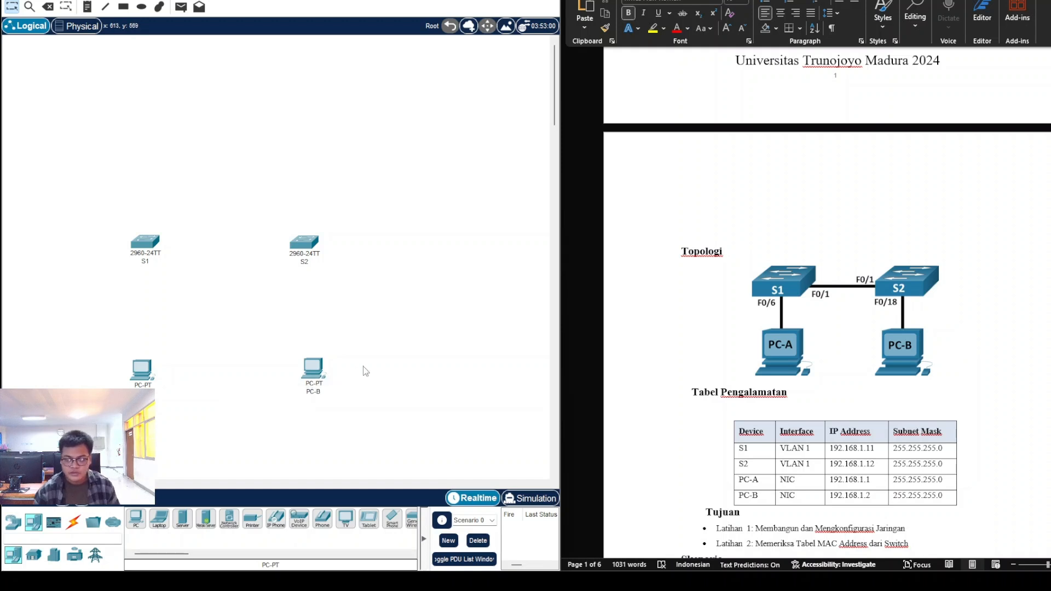
scroll(759, 379, "down", 1)
Step: Cable S1 Fa0/6 to the left PC and S2 Fa0/18 to PC-B with straight-through copper
left_click(73, 522)
left_click(185, 525)
left_click(149, 245)
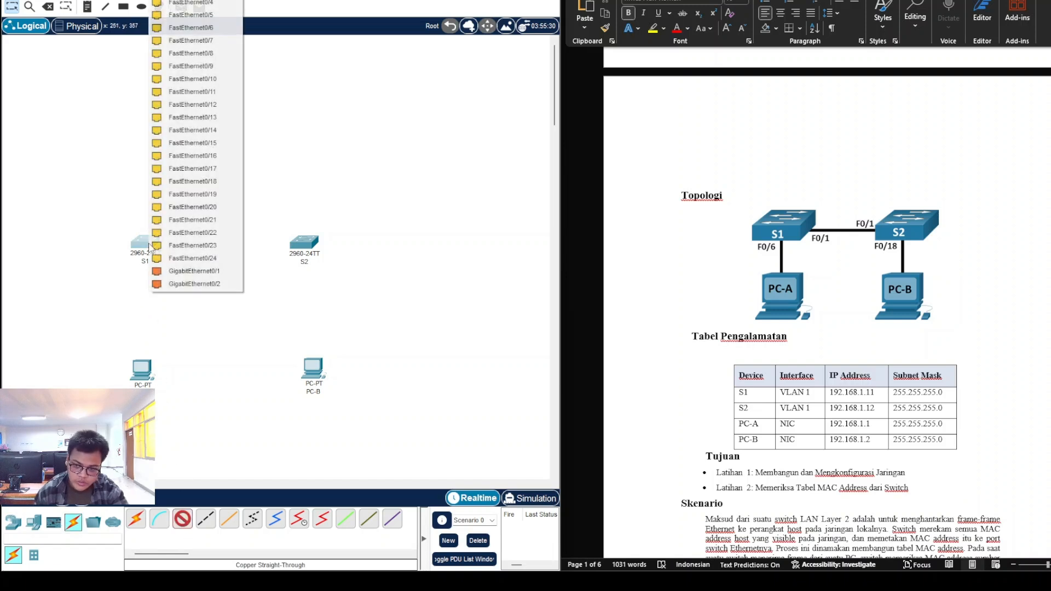
left_click(189, 32)
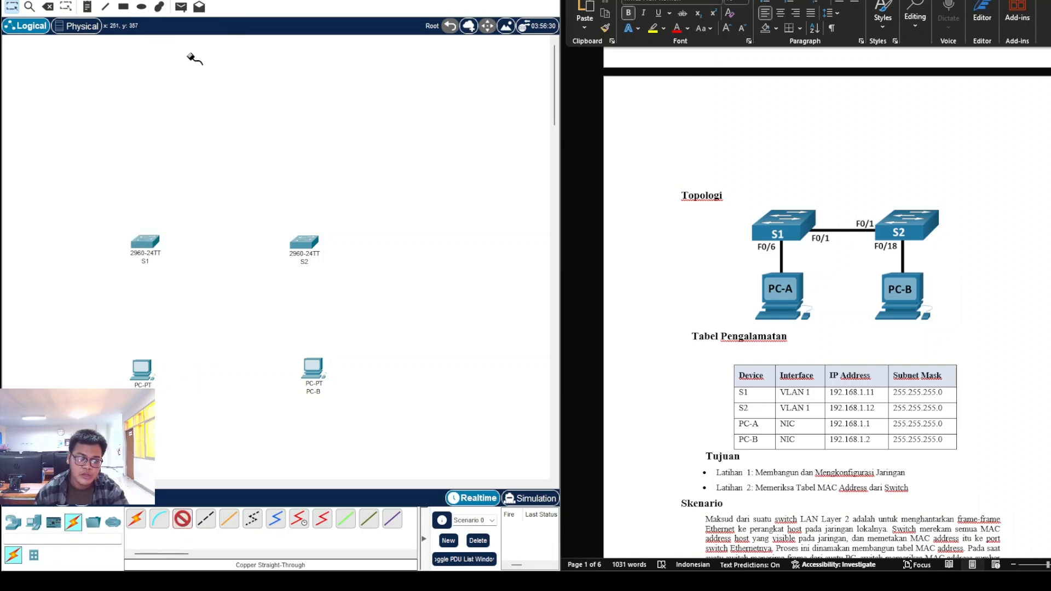
left_click(144, 374)
left_click(145, 377)
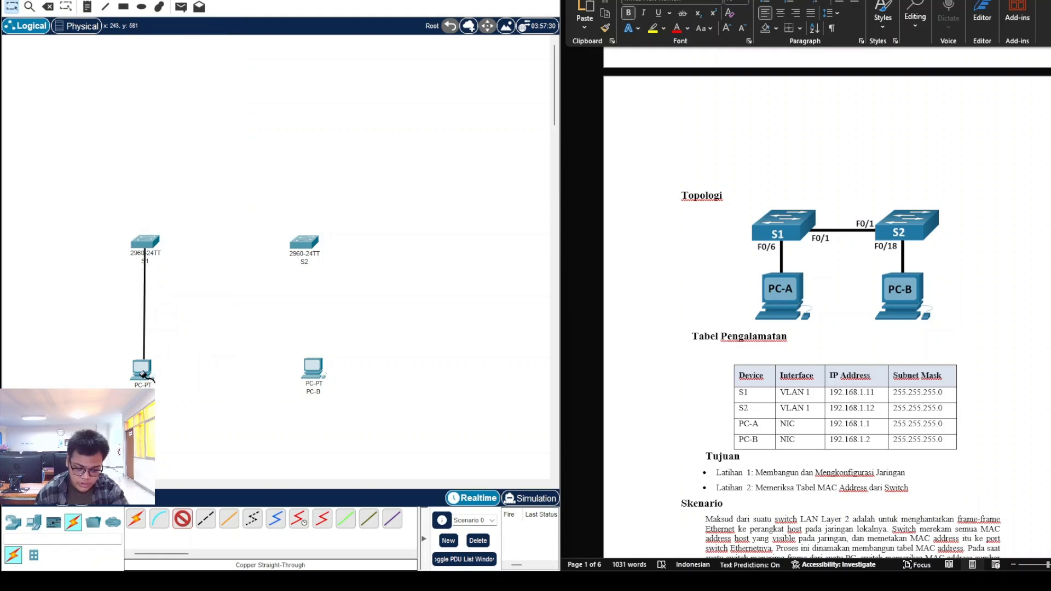
left_click(144, 375)
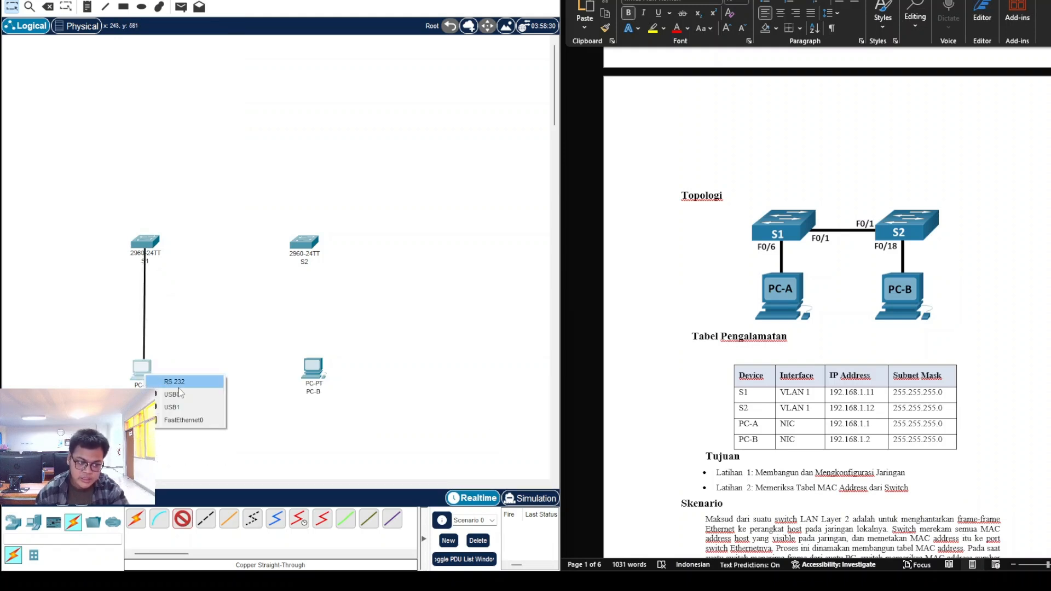
left_click(182, 420)
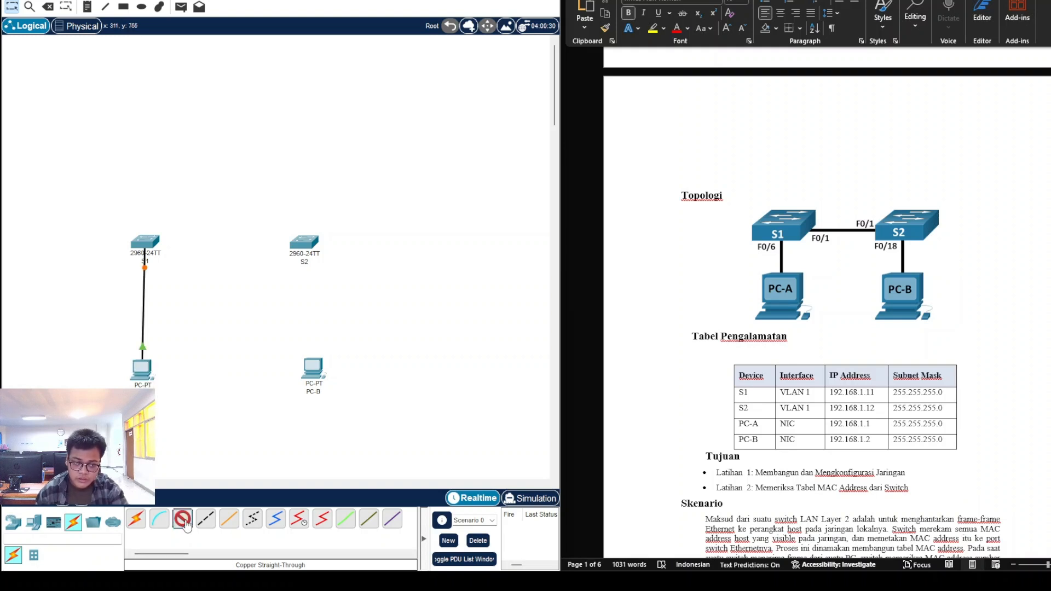
left_click(307, 247)
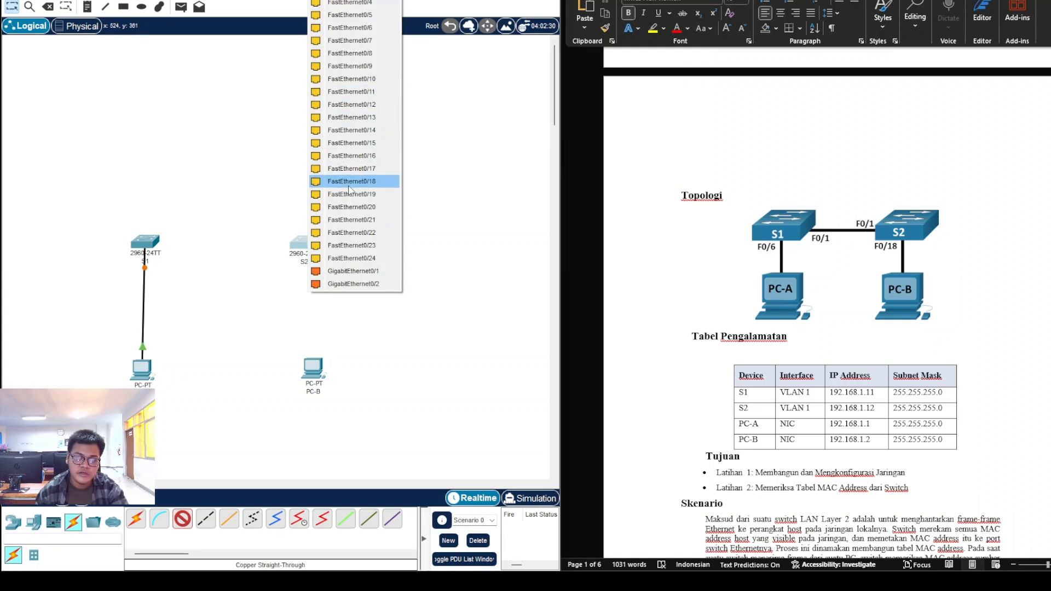
left_click(375, 184)
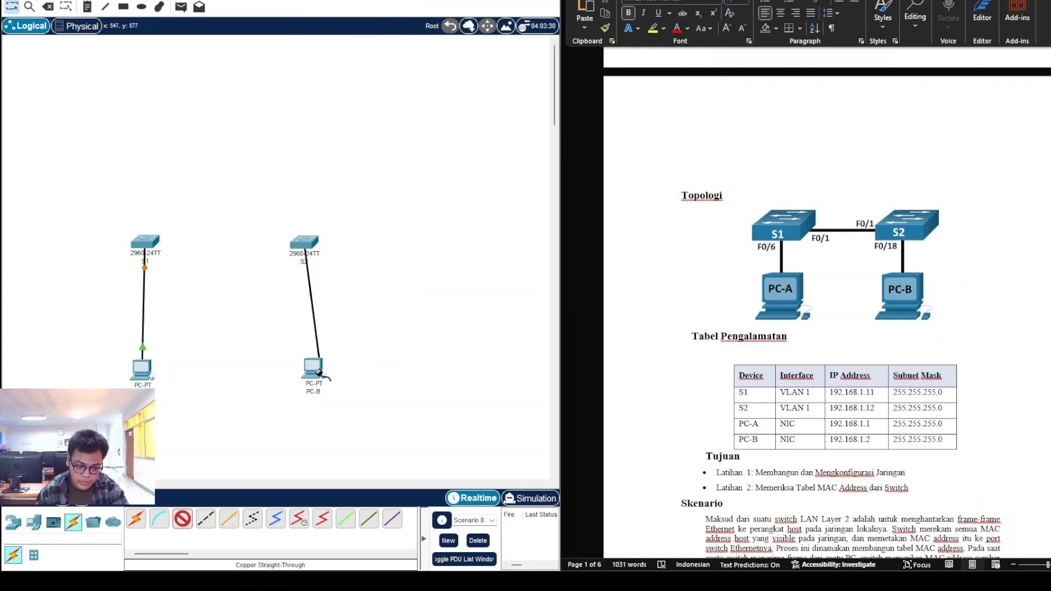
left_click(313, 372)
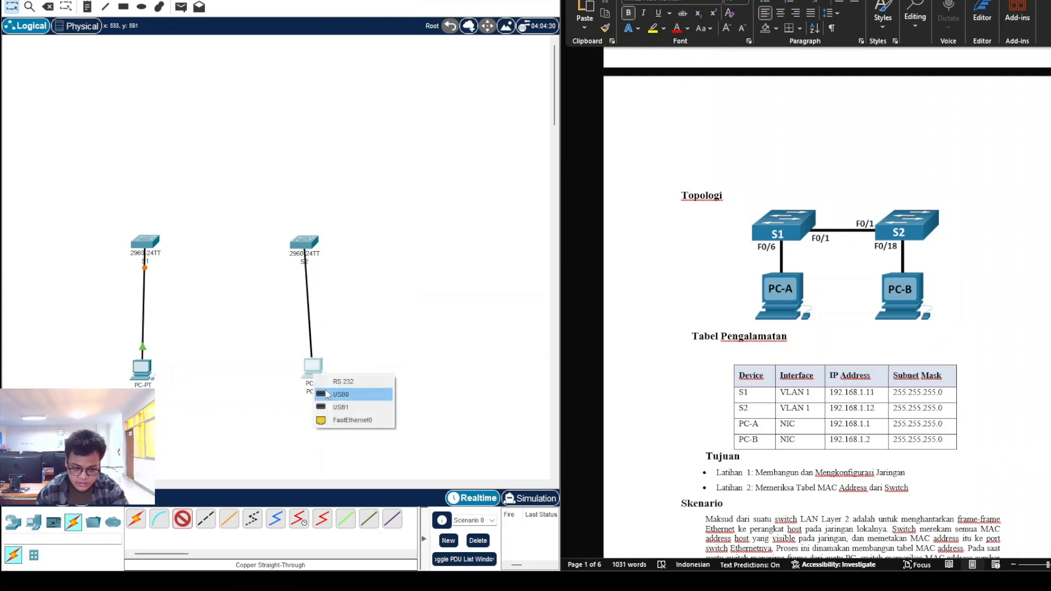
left_click(350, 421)
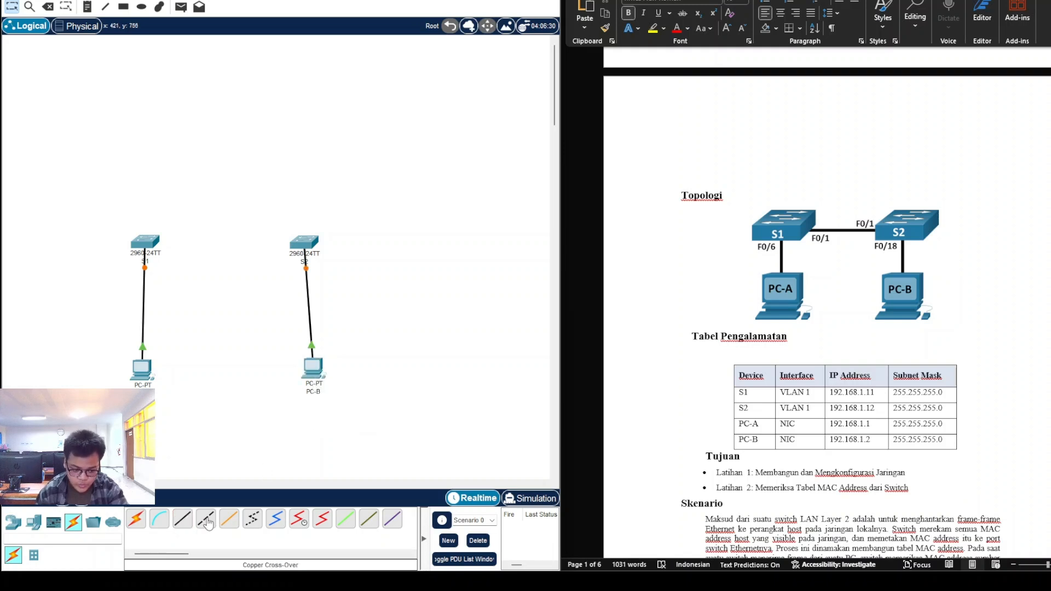
Step: Join S1 to S2 with a copper cross-over cable and move PC-B directly under S2
left_click(207, 524)
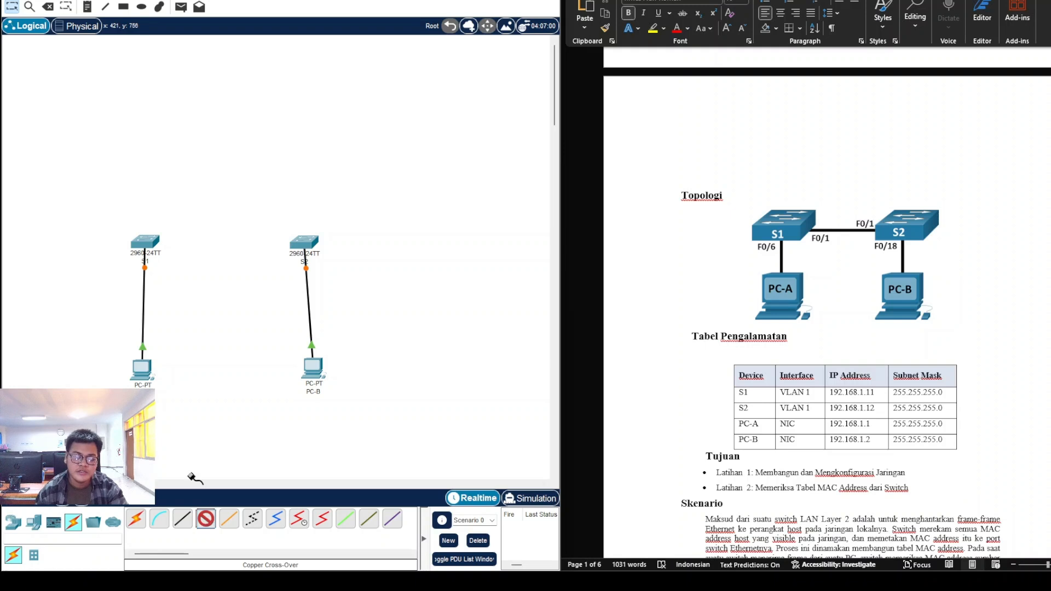
left_click(149, 245)
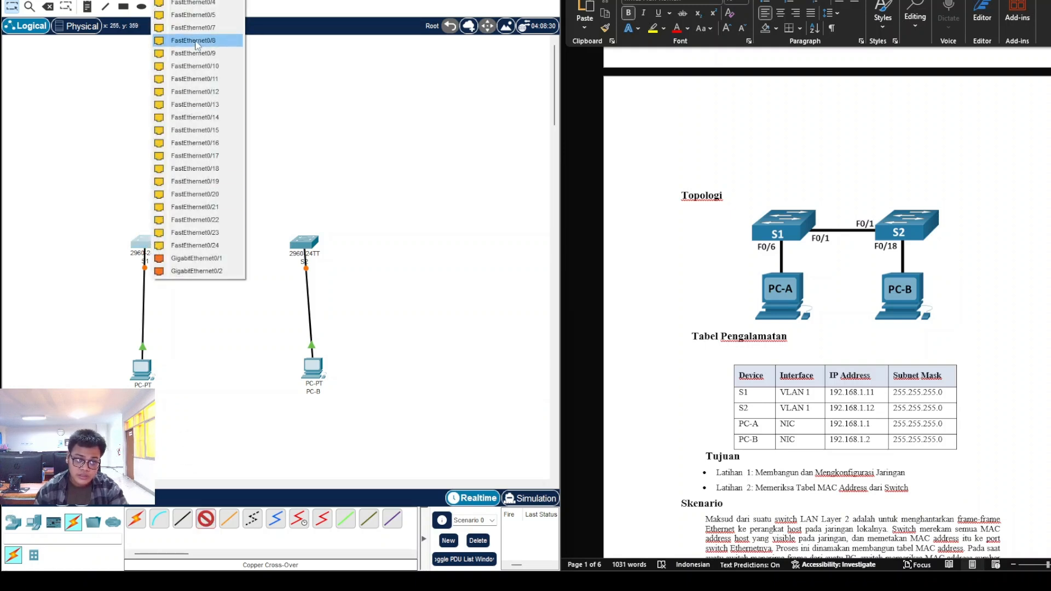
left_click(208, 155)
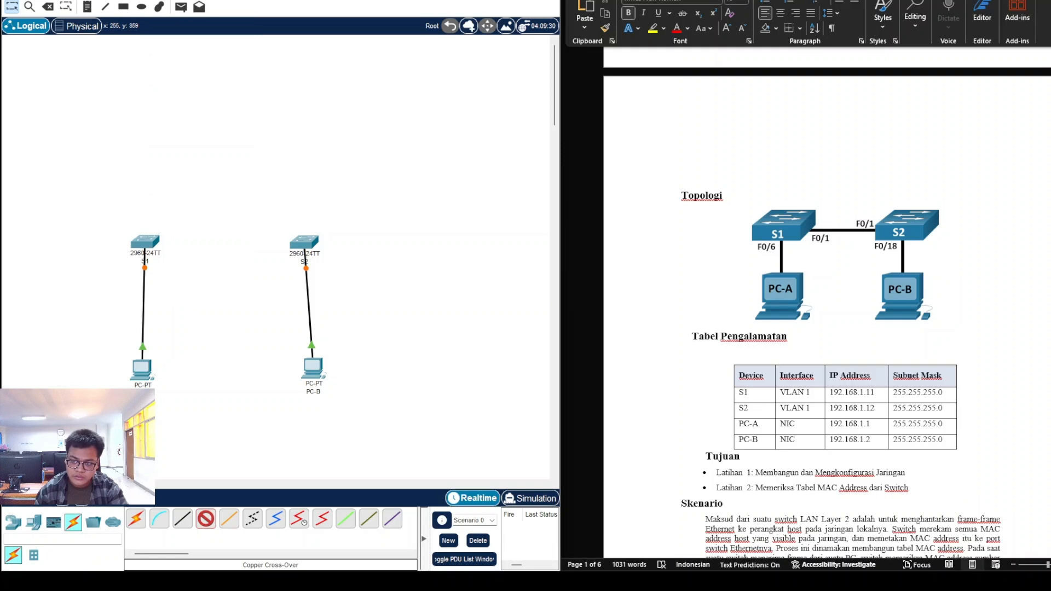
left_click(305, 245)
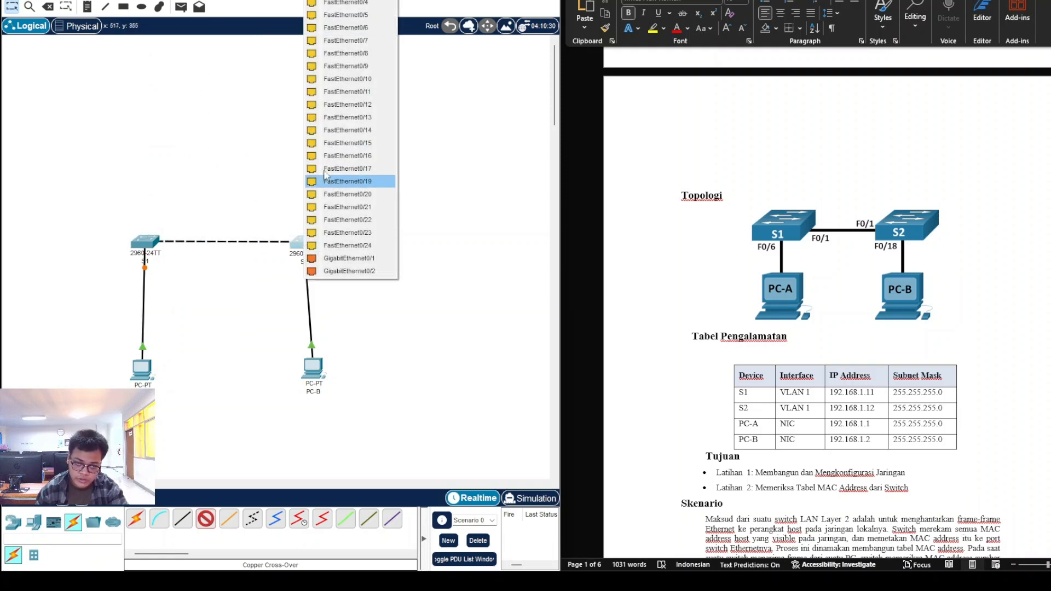
left_click(345, 245)
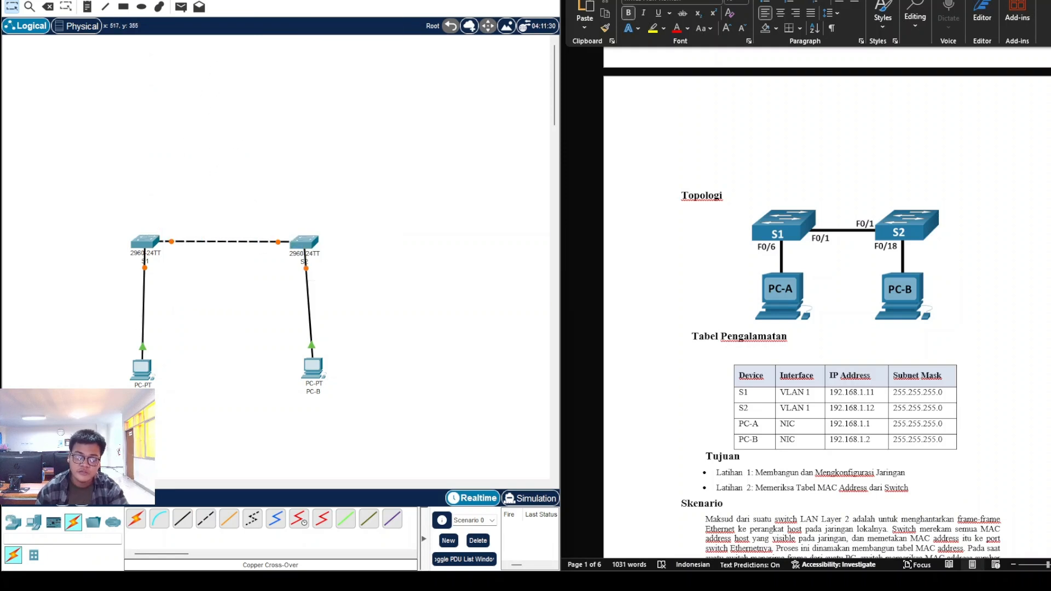
left_click_drag(307, 383, 297, 384)
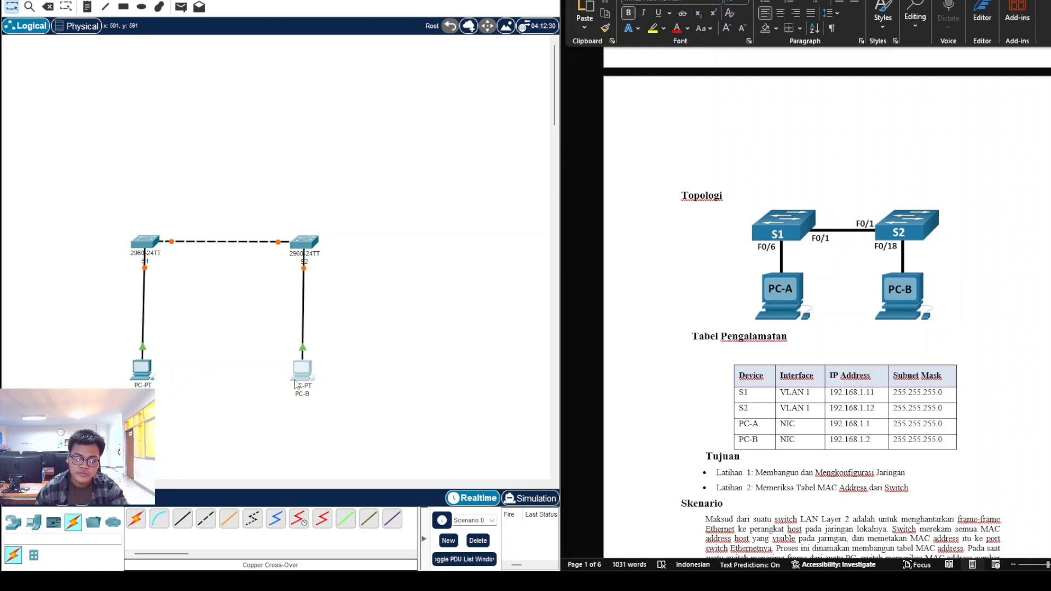
left_click(731, 342)
Step: Scroll past the addressing table to the Kebutuhan Perangkat list and Latihan 1 steps
scroll(730, 343, "down", 3)
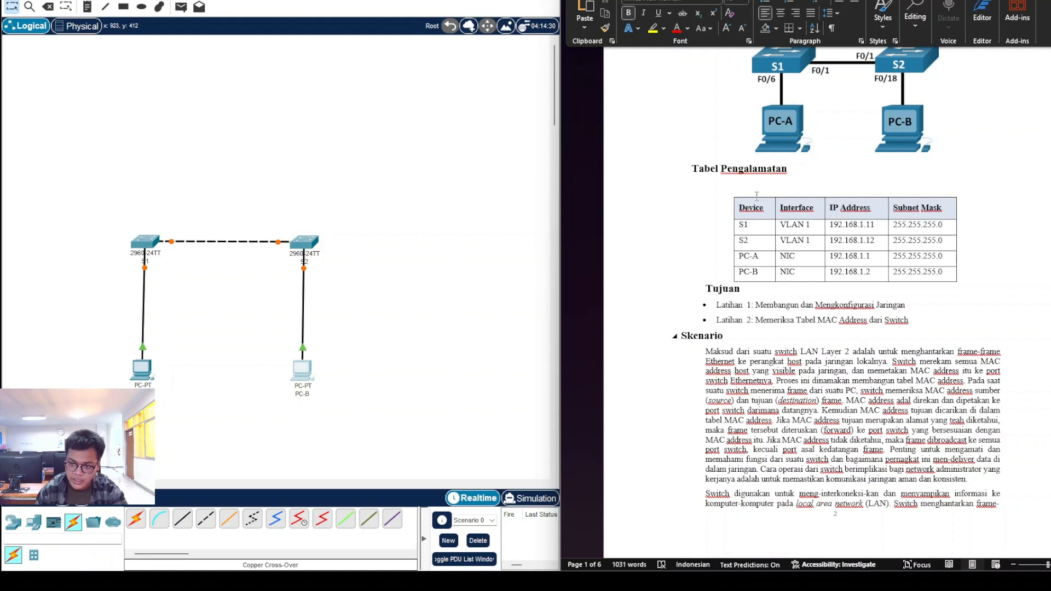
left_click(738, 225)
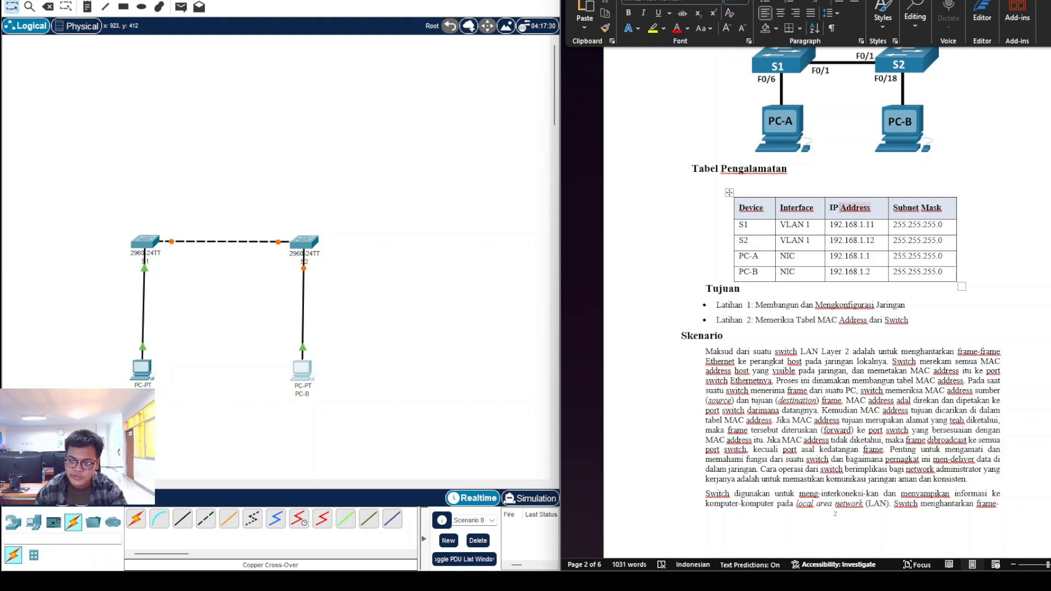
double_click(781, 213)
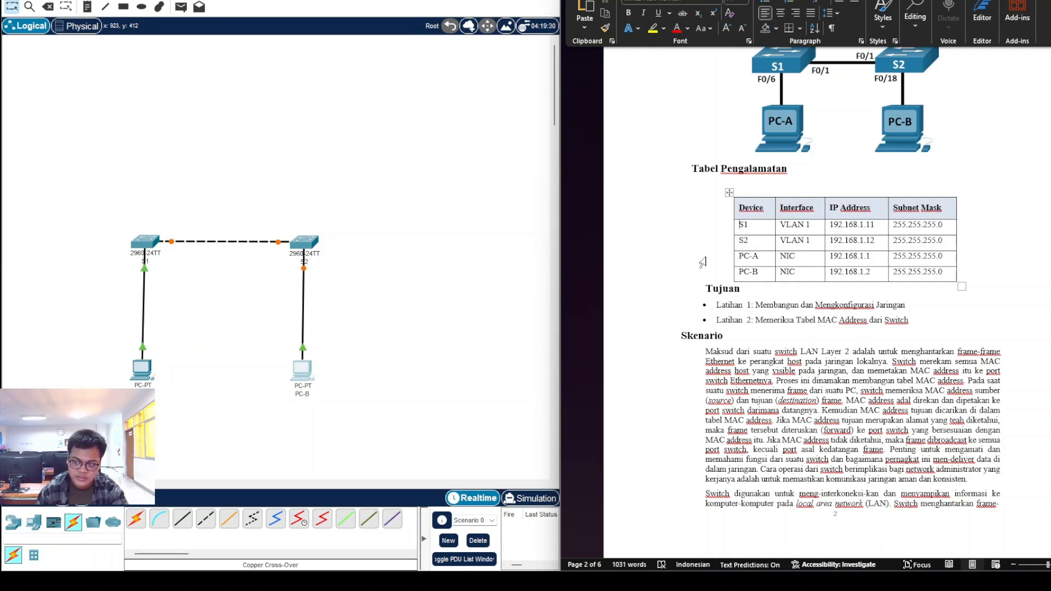
scroll(701, 263, "down", 2)
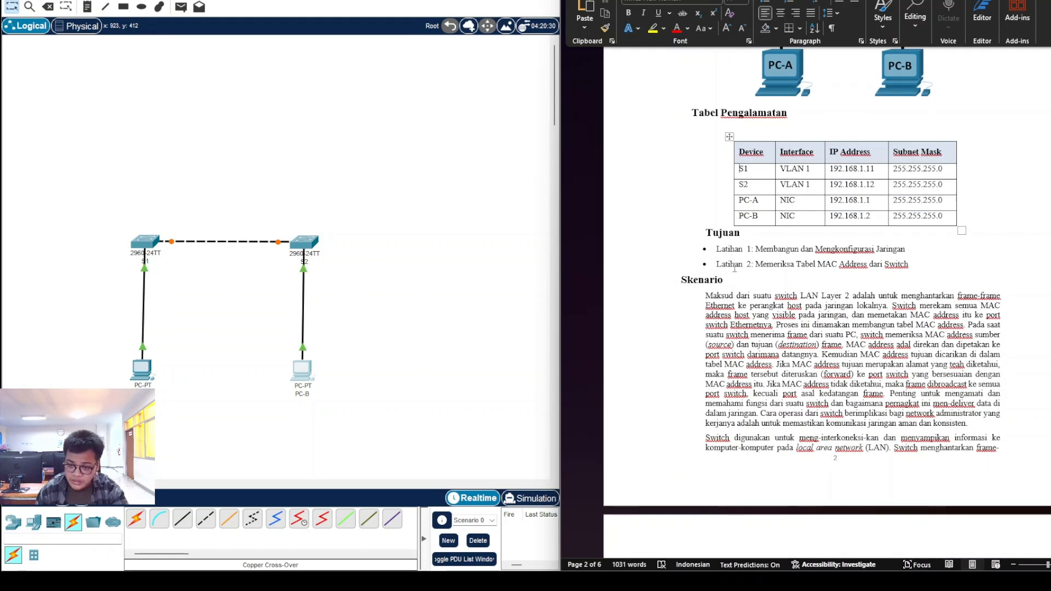
scroll(734, 268, "down", 10)
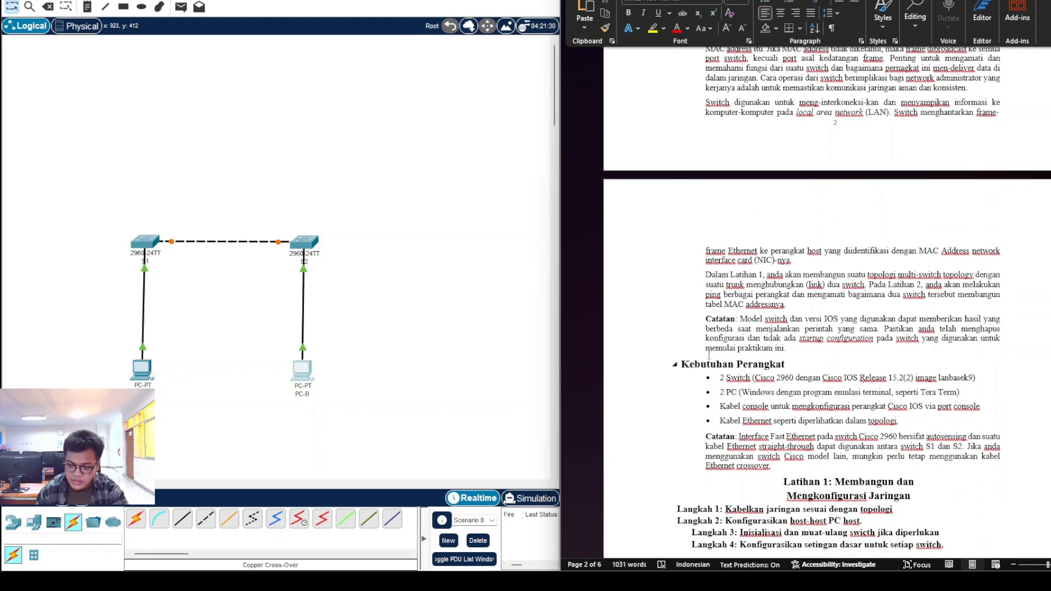
left_click_drag(721, 379, 787, 383)
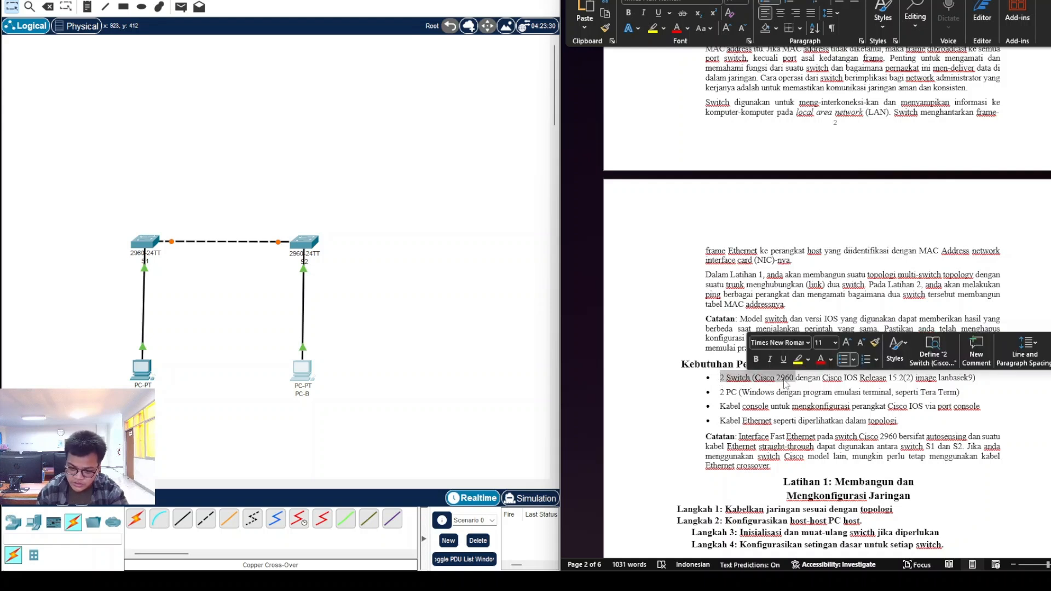
left_click(781, 382)
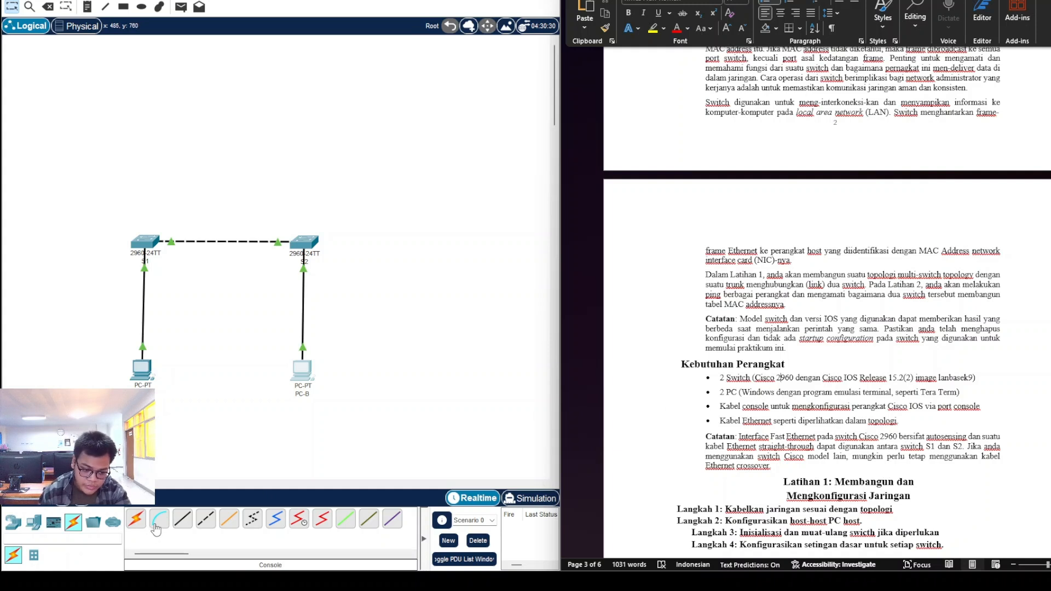
Step: Connect PC-A RS 232 to S1 Console and PC-B RS 232 to S2 Console with console cables
left_click(159, 520)
left_click(143, 371)
left_click(171, 384)
left_click(145, 242)
left_click(186, 262)
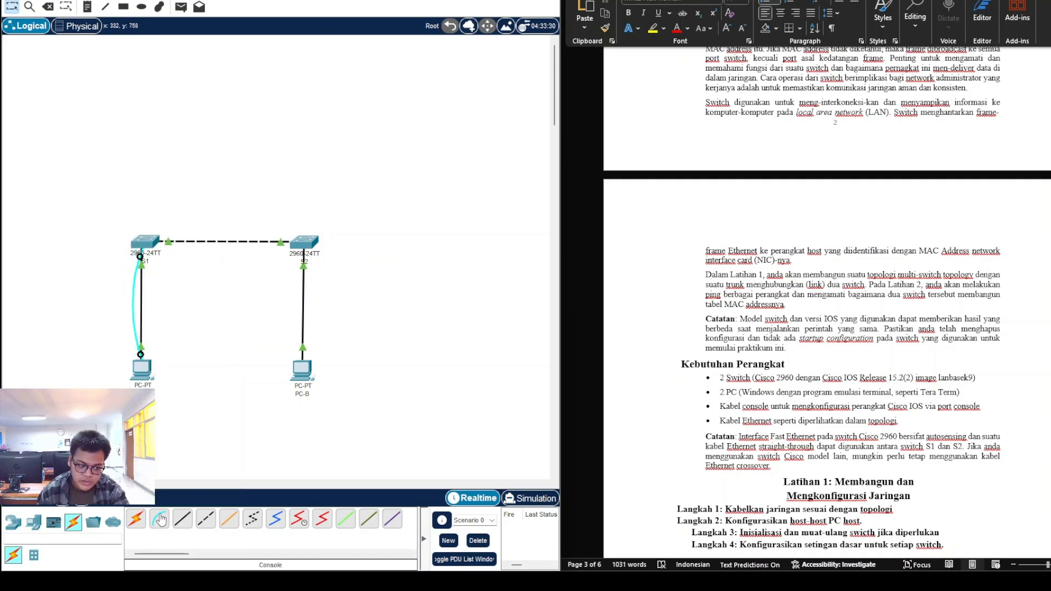
left_click(306, 370)
left_click(328, 378)
left_click(305, 244)
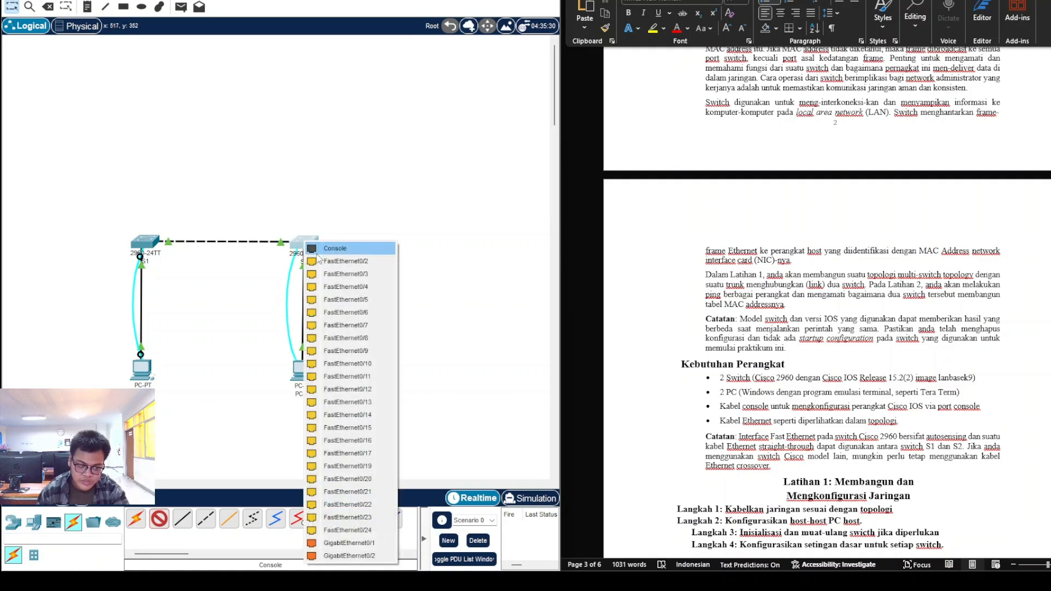
left_click(318, 253)
scroll(329, 438, "down", 4)
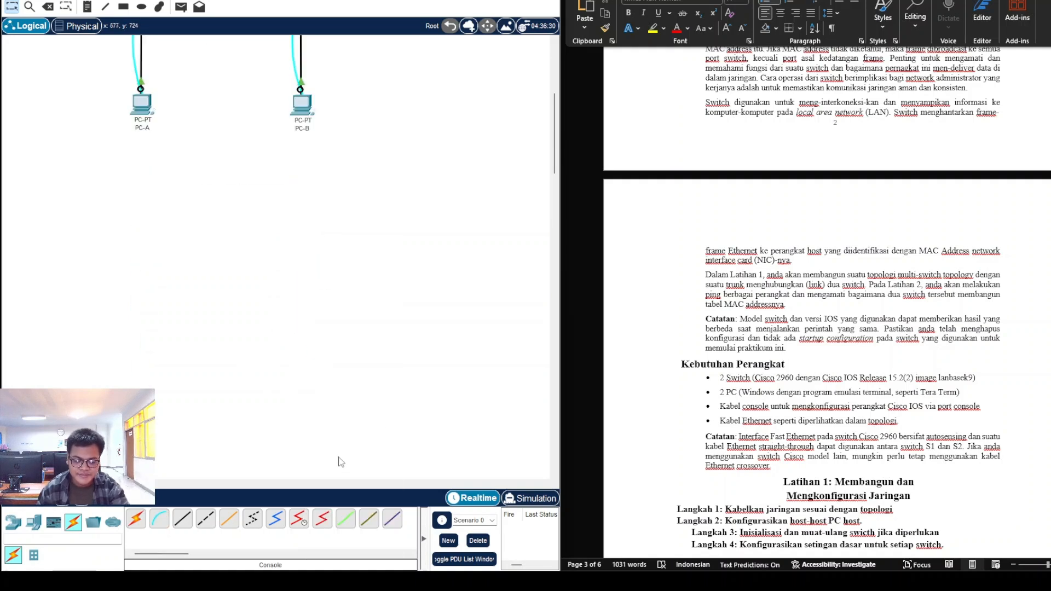
scroll(286, 391, "up", 4)
scroll(281, 376, "down", 1)
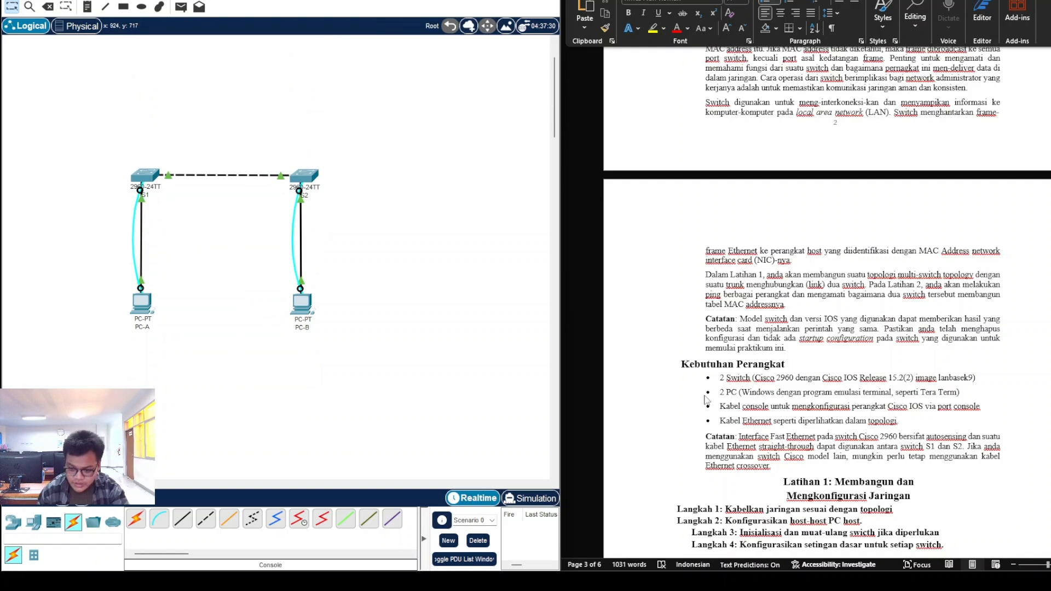
scroll(746, 408, "down", 1)
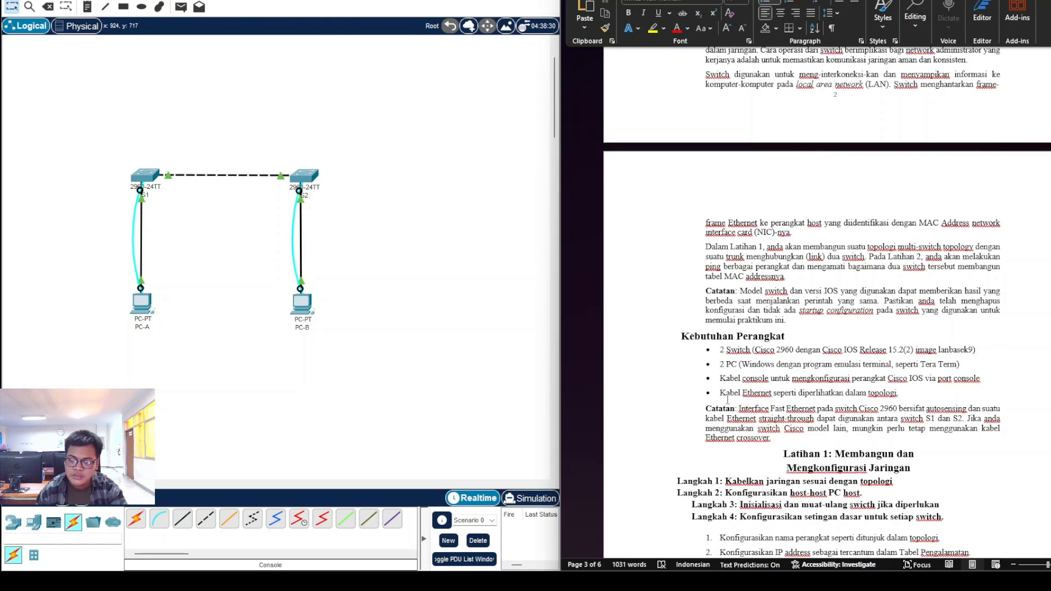
left_click_drag(708, 407, 802, 404)
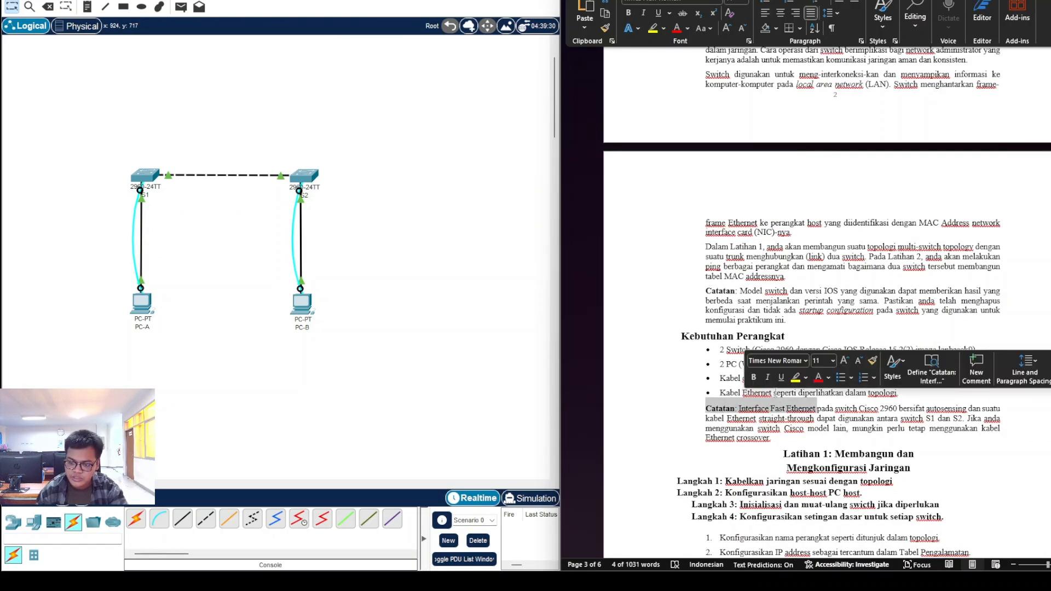
left_click(786, 394)
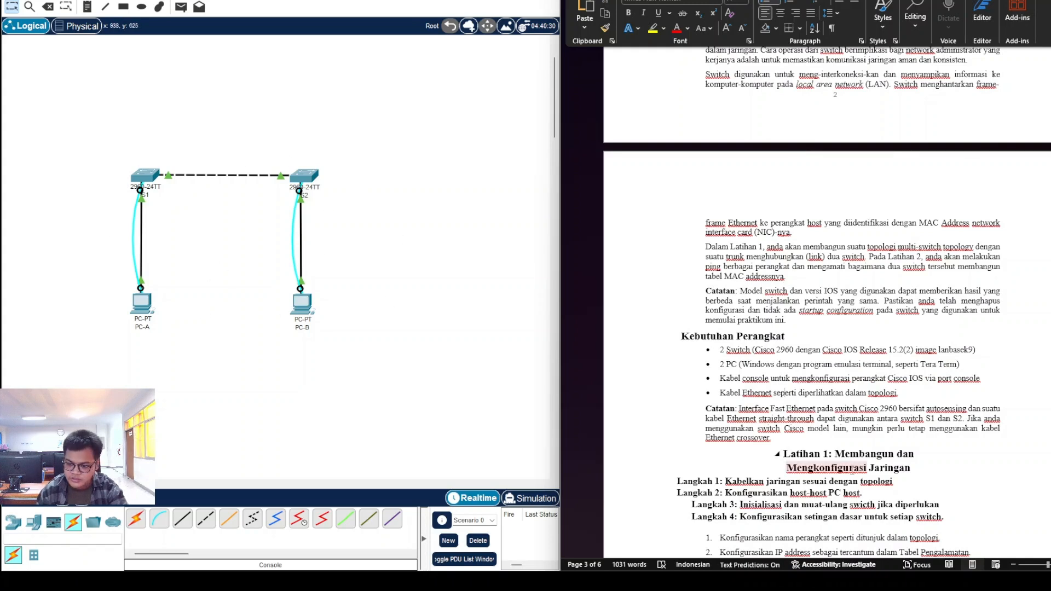
scroll(791, 416, "down", 1)
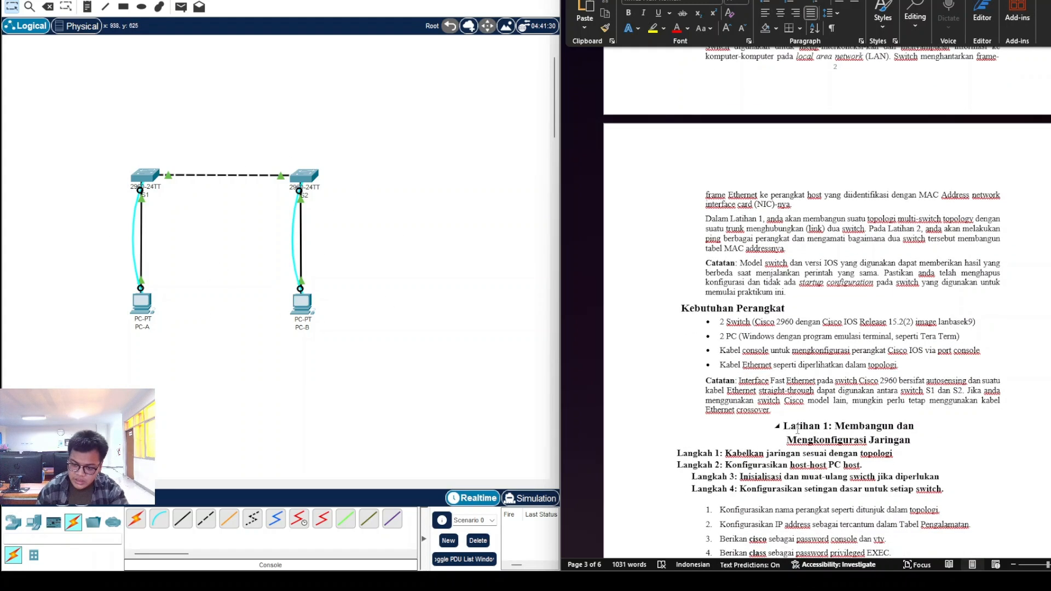
double_click(836, 443)
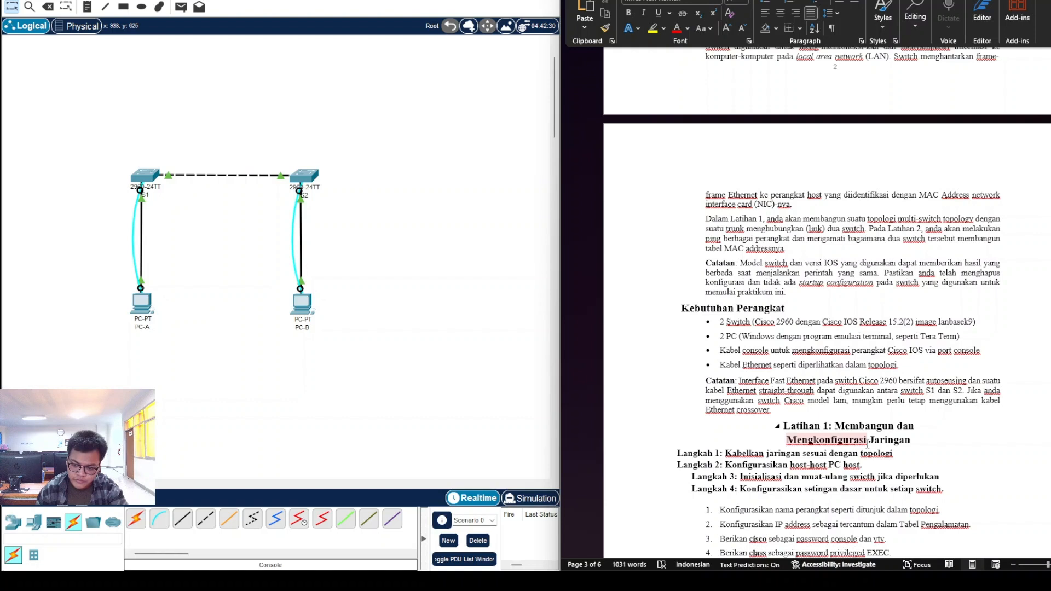
double_click(727, 453)
left_click(788, 452)
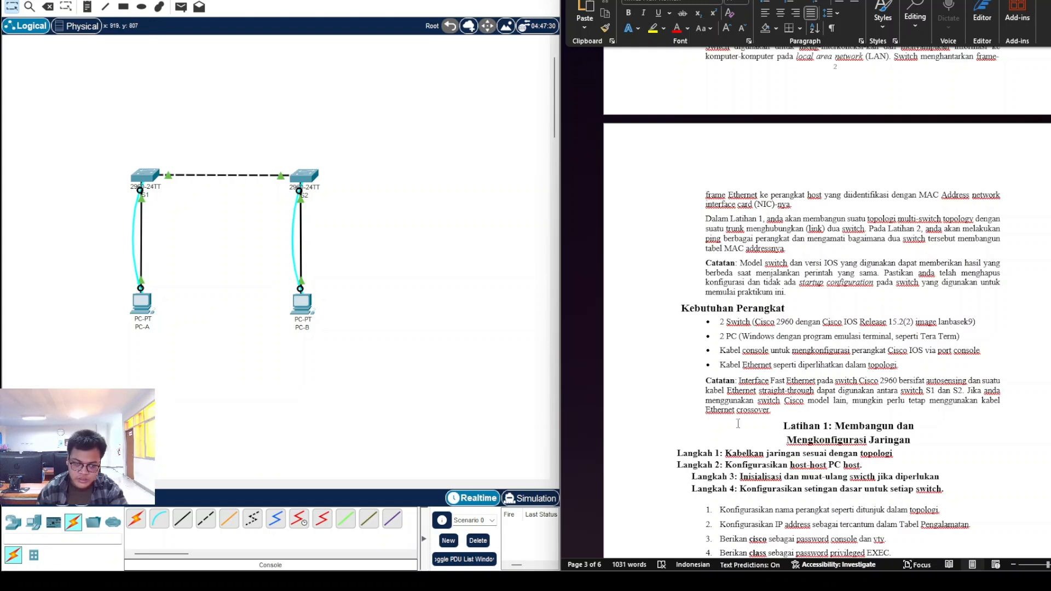
Step: Give PC-A the static IPv4 address 192.168.1.1, taken from the worksheet's addressing table
left_click(143, 305)
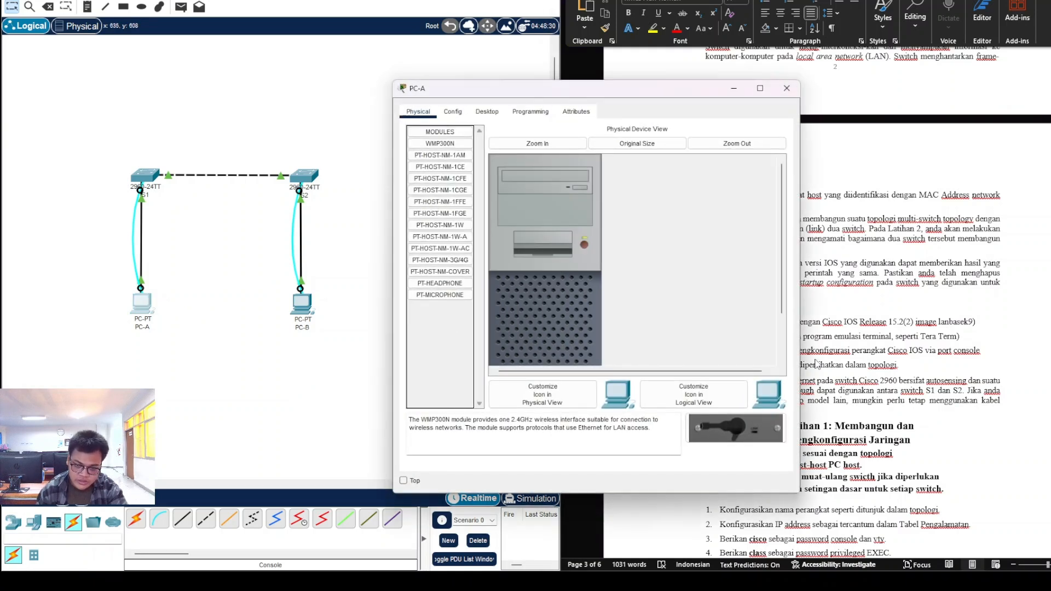
scroll(876, 246, "up", 6)
left_click_drag(671, 96, 437, 84)
left_click(261, 105)
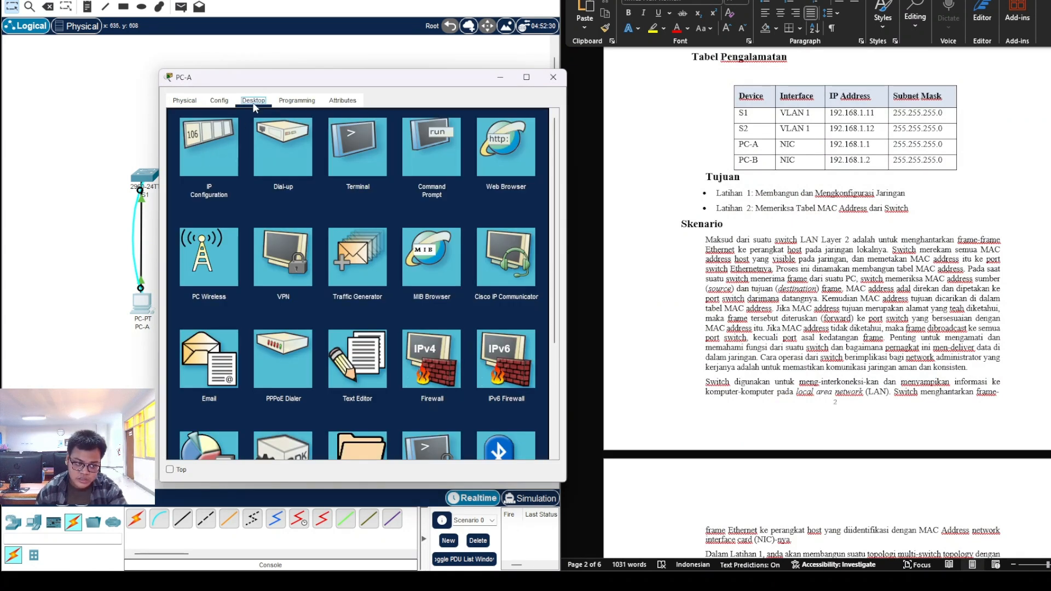
left_click(211, 171)
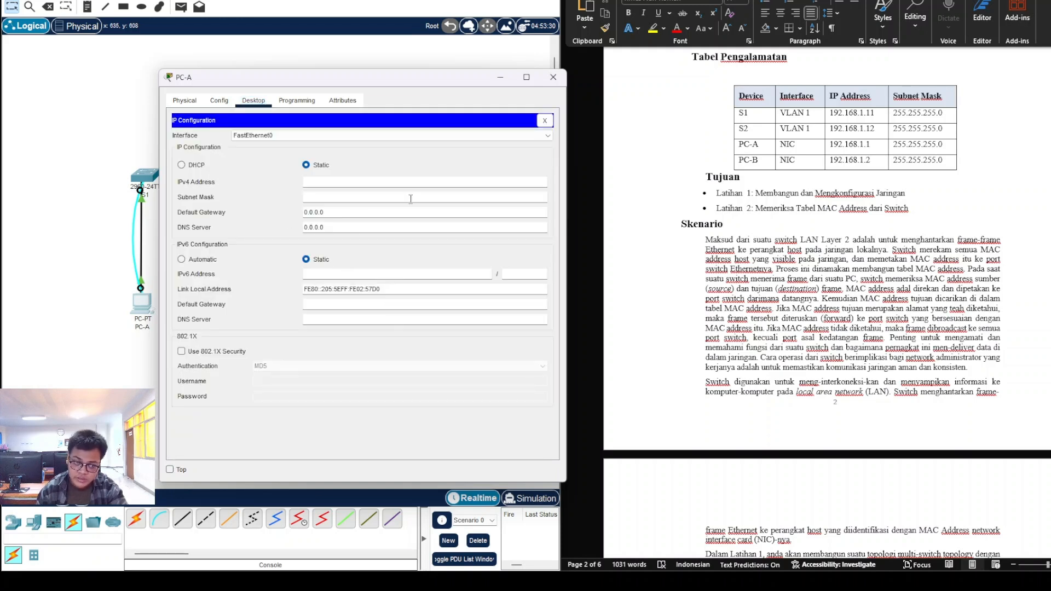
scroll(850, 233, "up", 3)
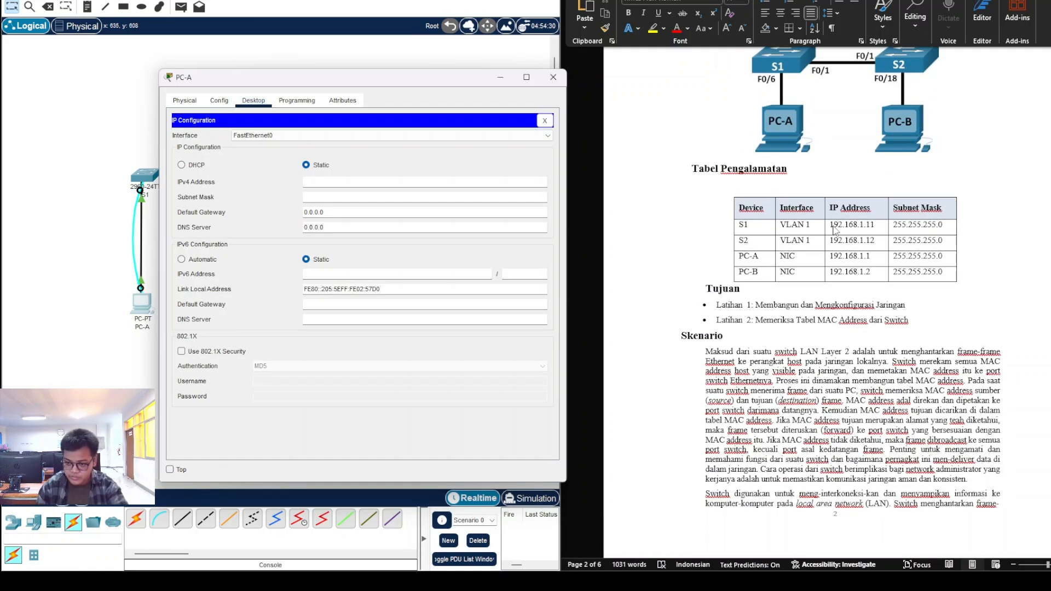
left_click(833, 257)
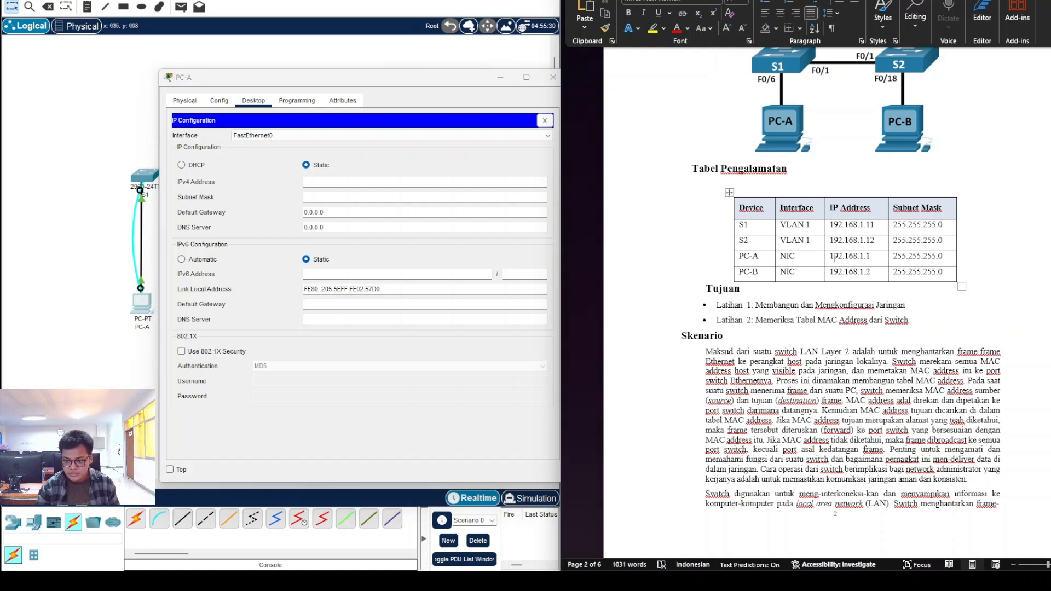
left_click_drag(832, 258, 871, 258)
key("ctrl+c")
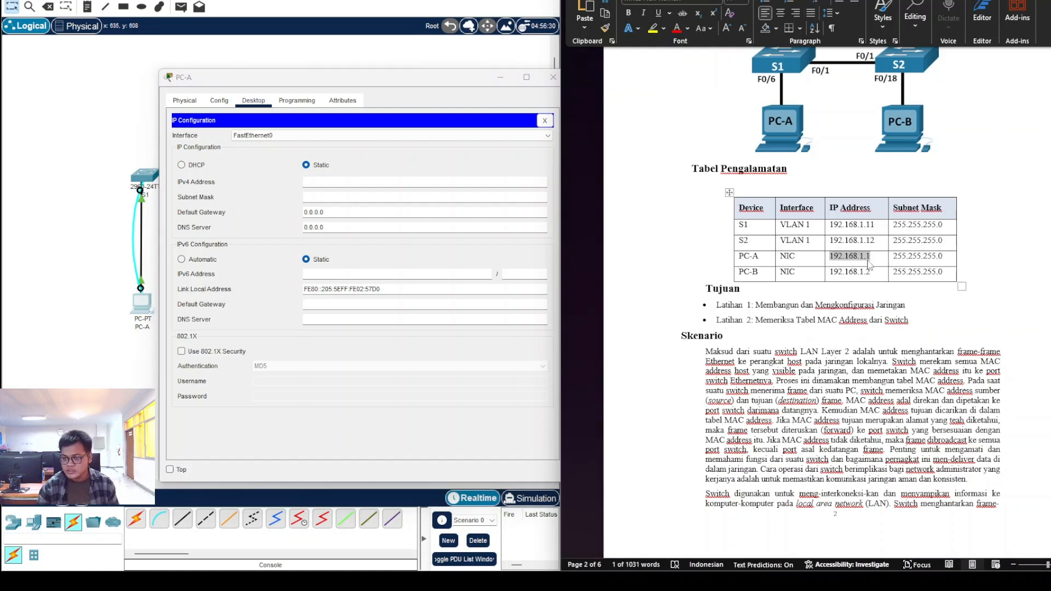
left_click(376, 184)
key("ctrl+v")
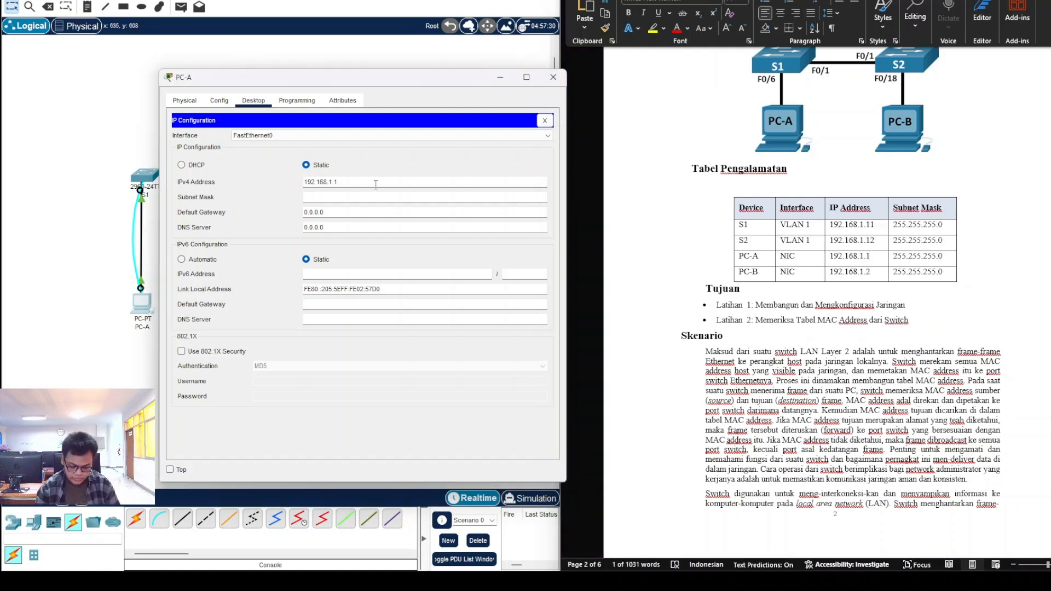
left_click(553, 77)
Step: Bring up PC-B's IP Configuration panel from its Desktop
left_click(300, 310)
left_click(487, 111)
left_click(441, 156)
Step: Set PC-B's IPv4 address to 192.168.1.2 from the worksheet, with default mask 255.255.255.0
left_click(862, 252)
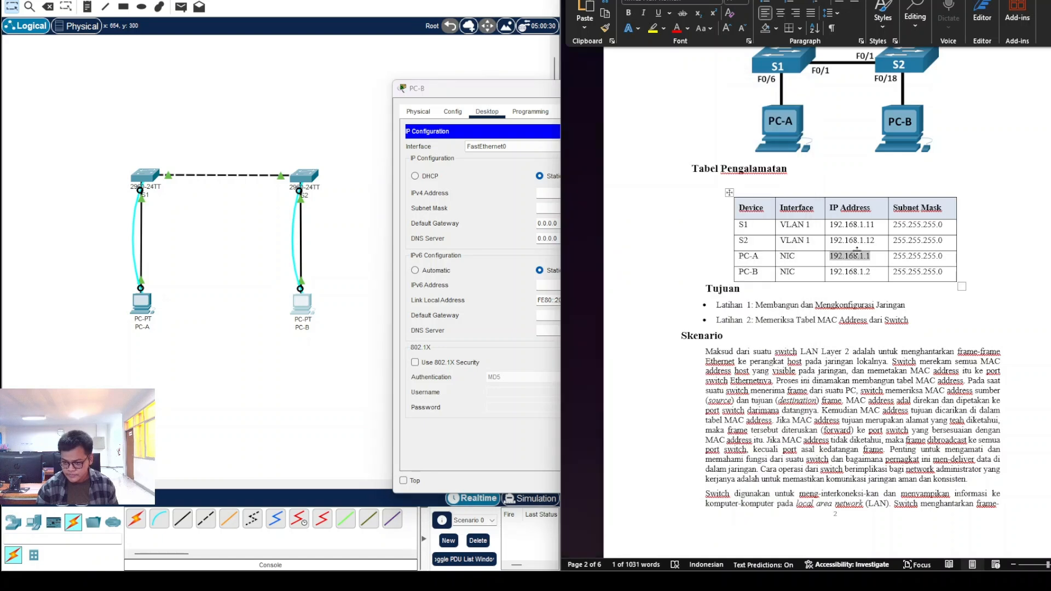
left_click_drag(865, 272, 830, 270)
key("ctrl+c")
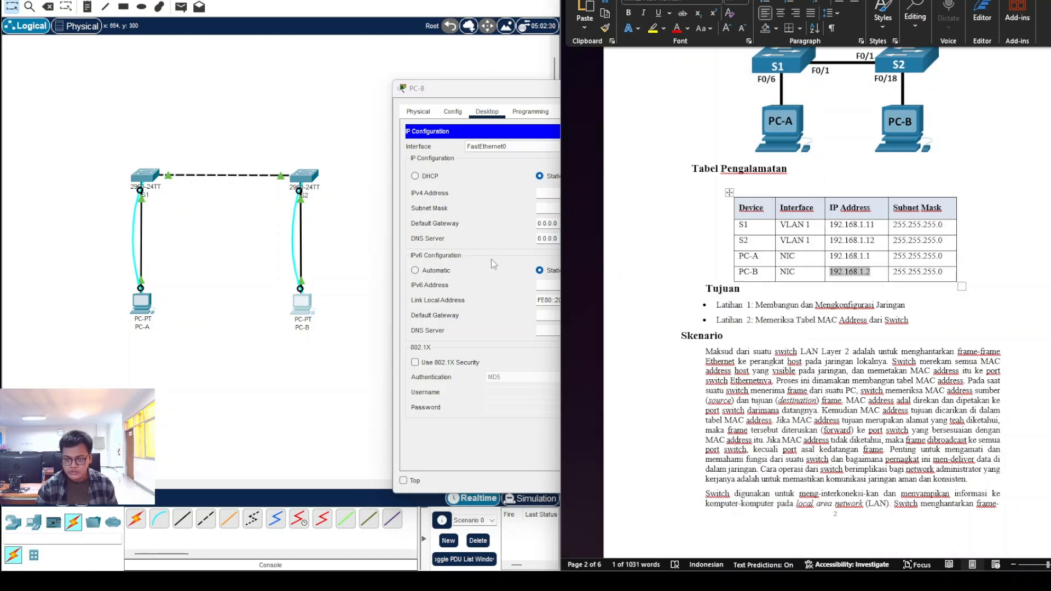
left_click(495, 264)
left_click(570, 194)
key("ctrl+v")
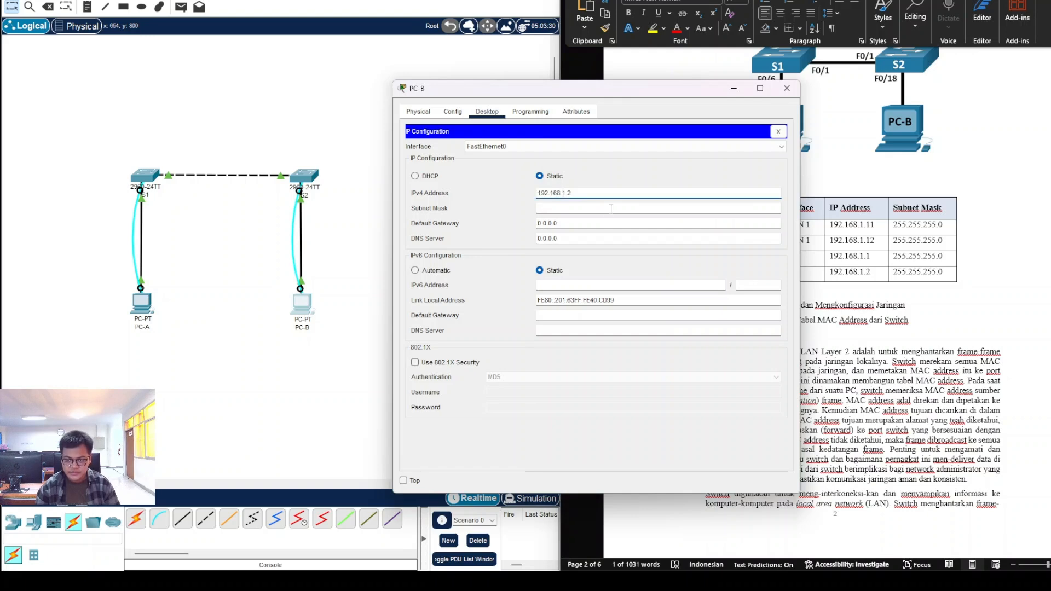
left_click(611, 209)
left_click(787, 89)
scroll(739, 325, "down", 10)
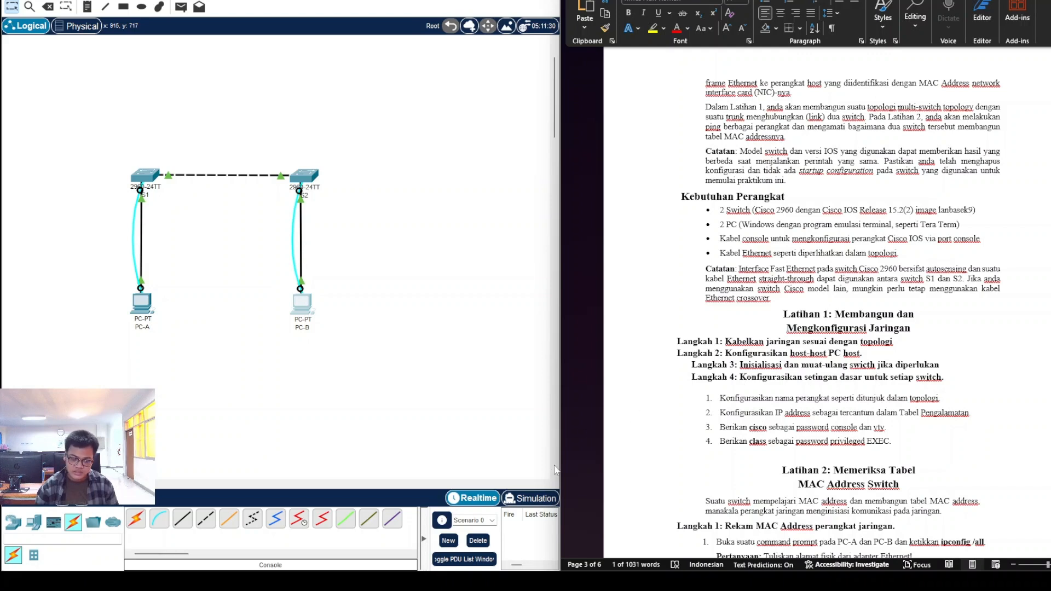
Step: Open PC-A's console terminal to the switch and enter privileged mode with enable
left_click(137, 312)
left_click(597, 156)
left_click(761, 243)
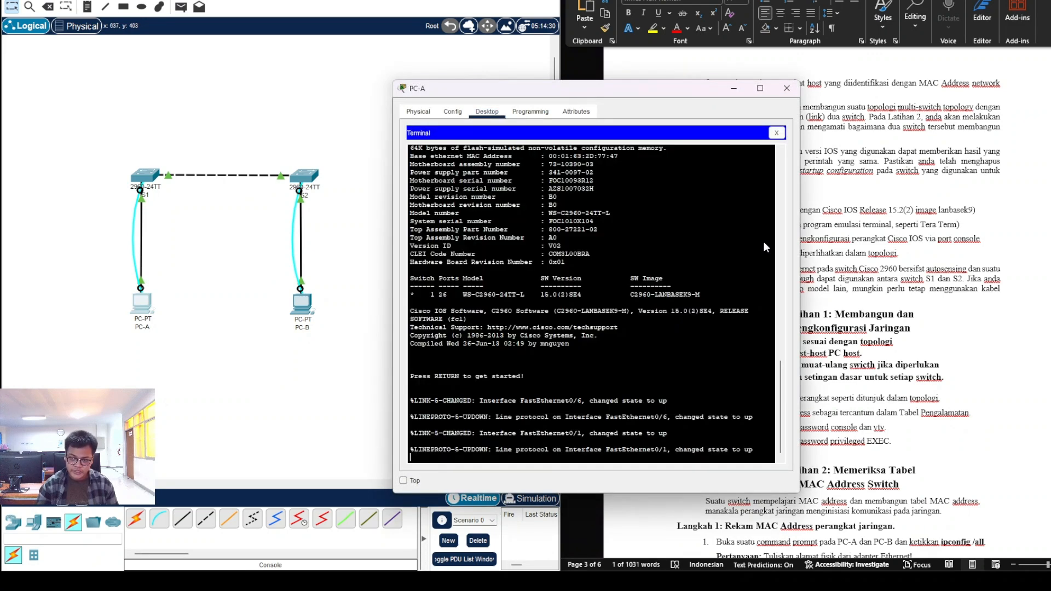
key("Return")
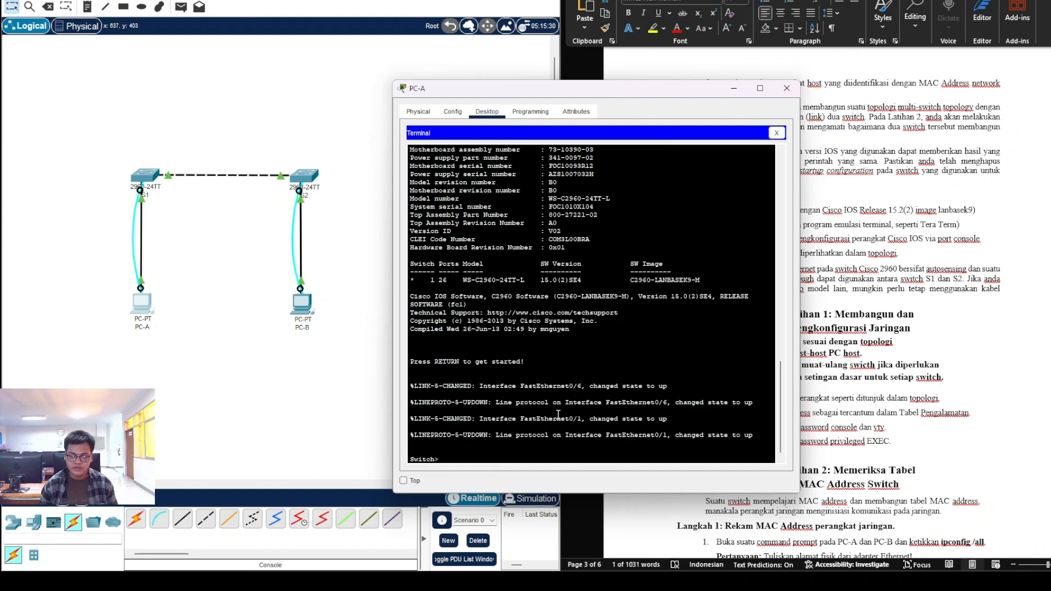
type("ENABLE")
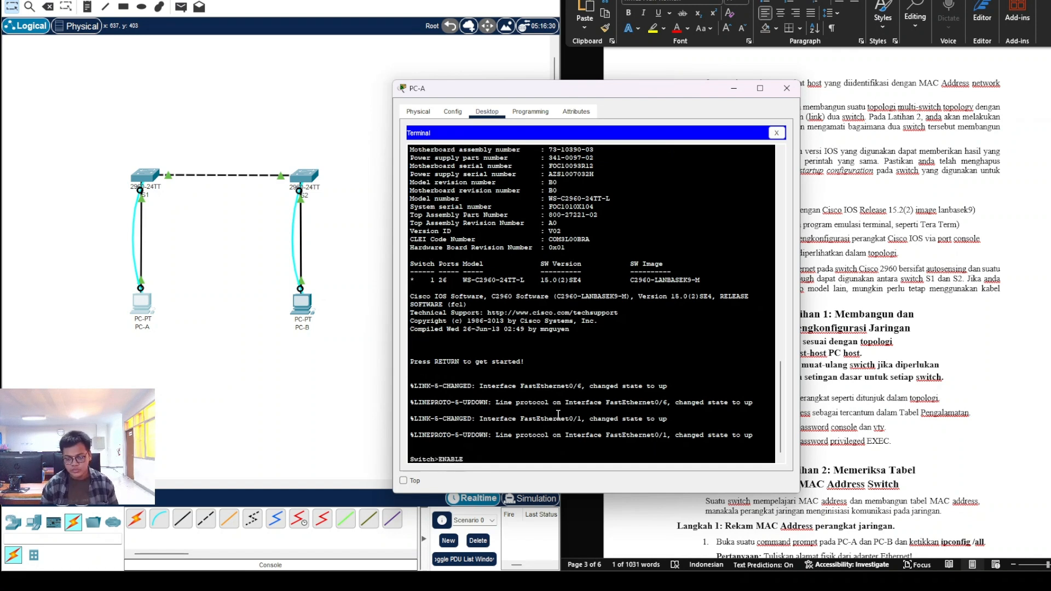
key("BackSpace")
key("BackSpace")
key("BackSpace")
key("BackSpace")
key("BackSpace")
type("enable")
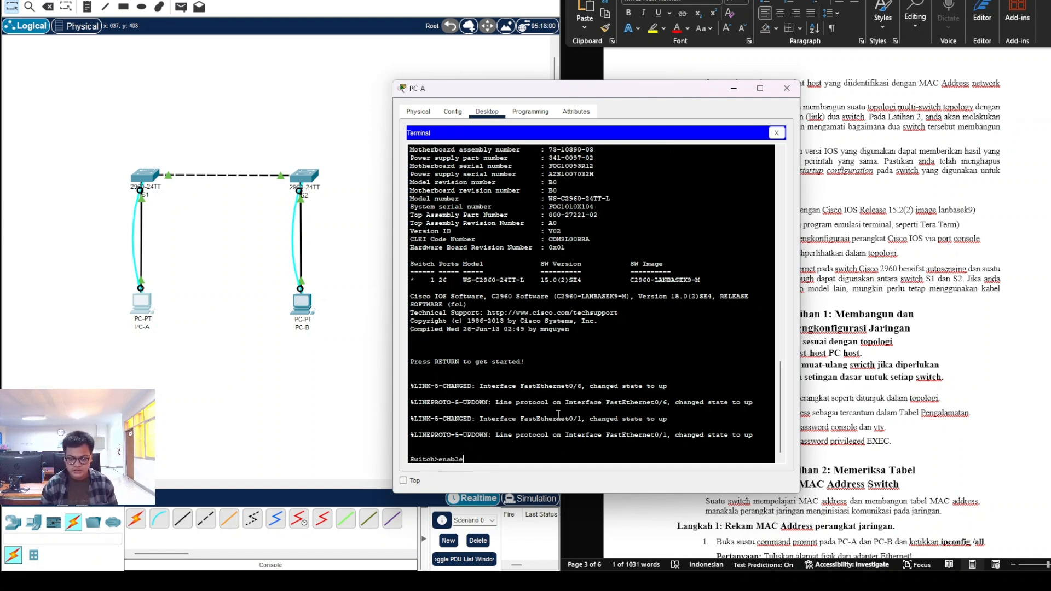
key("Return")
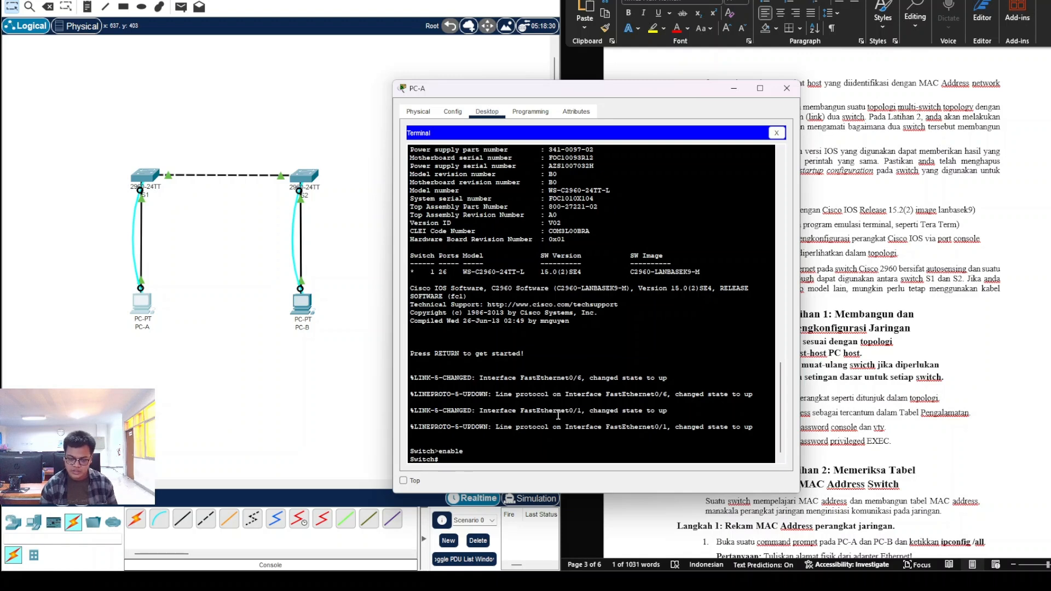
Step: Enter global configuration, set hostname S1, and open interface vlan 1
type("configure terminal")
key("Return")
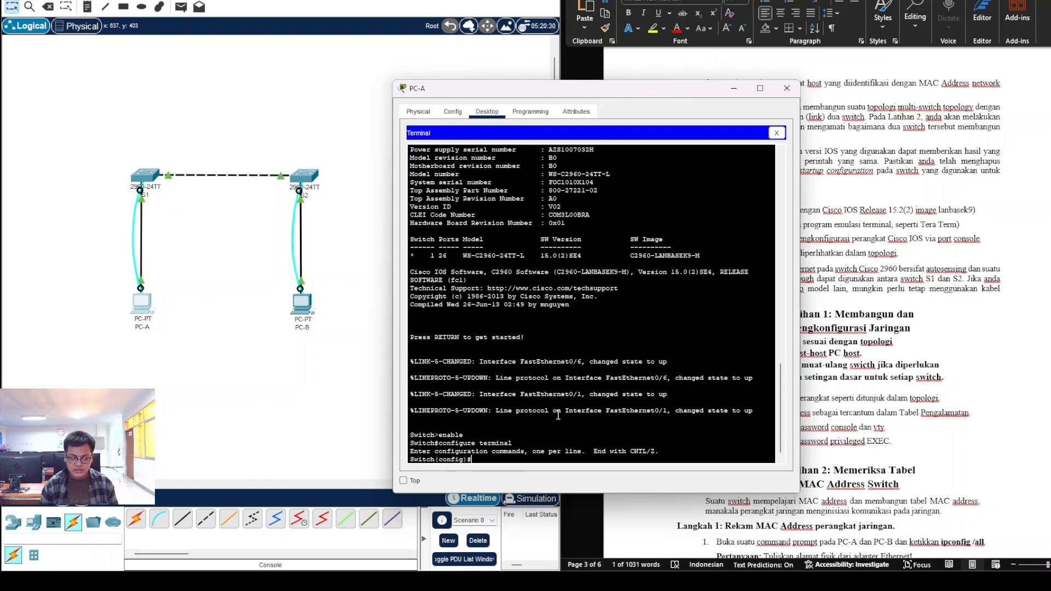
type("hostname")
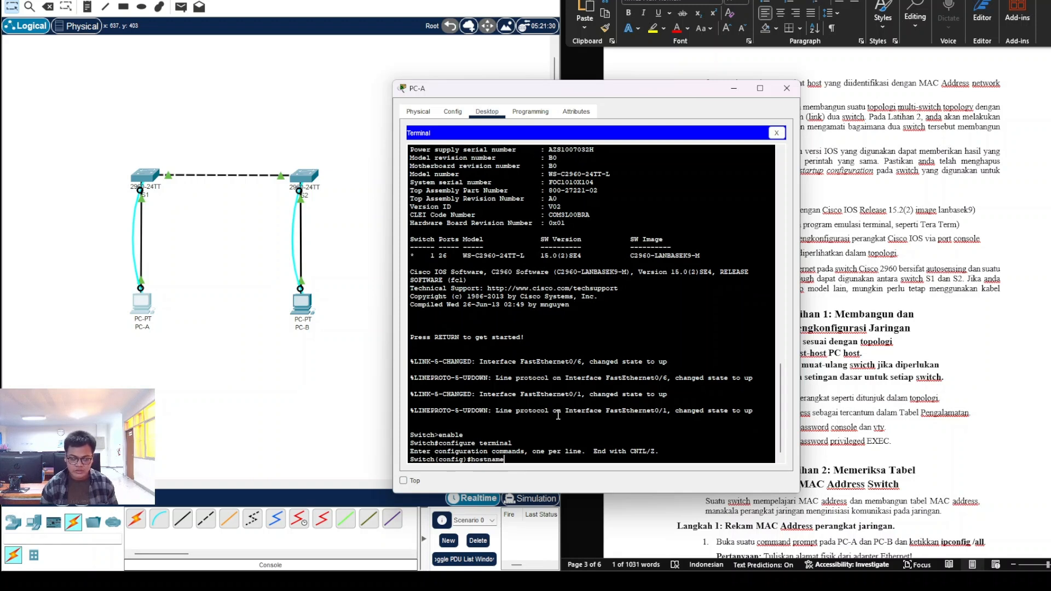
type(" S1")
key("Return")
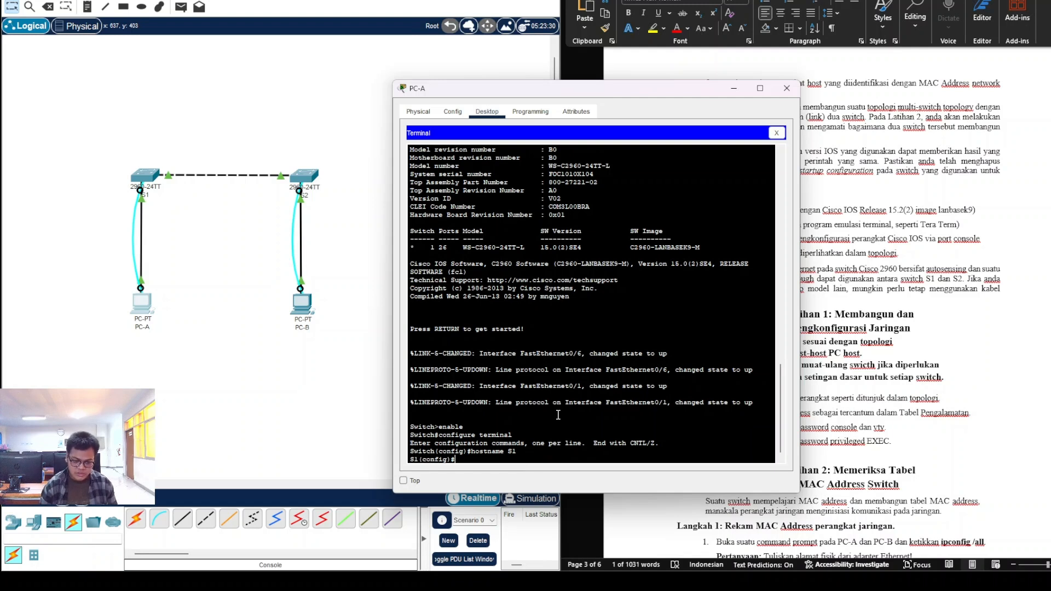
type("inter")
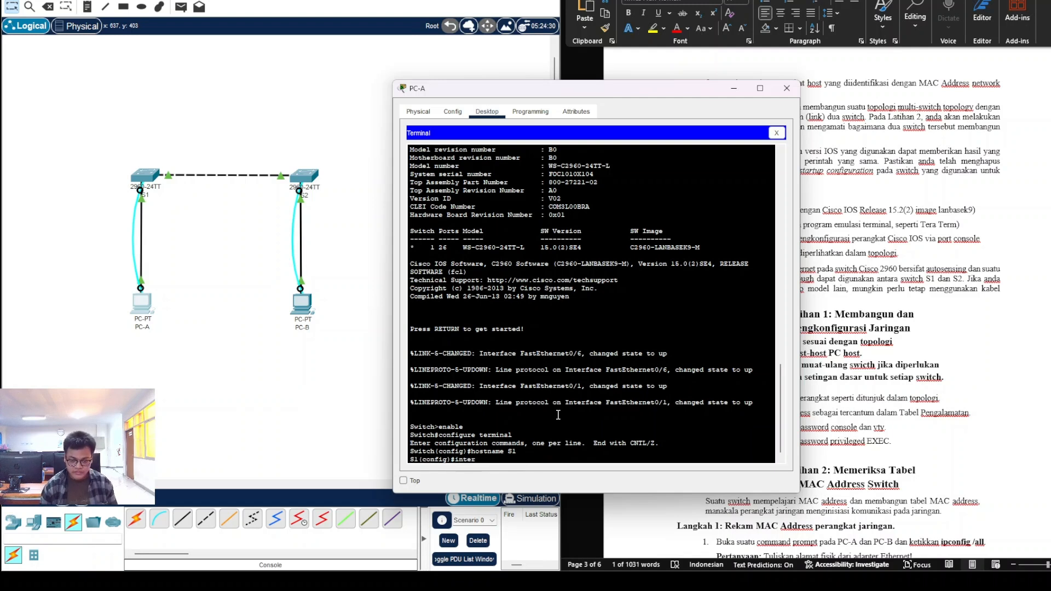
type("face vlan 1")
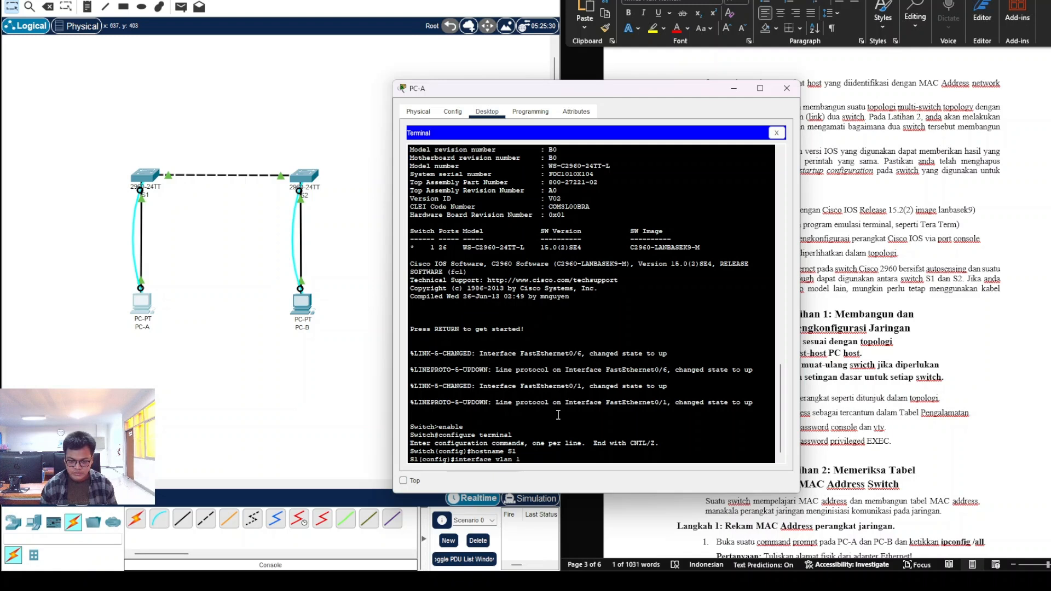
key("Return")
type("ip address")
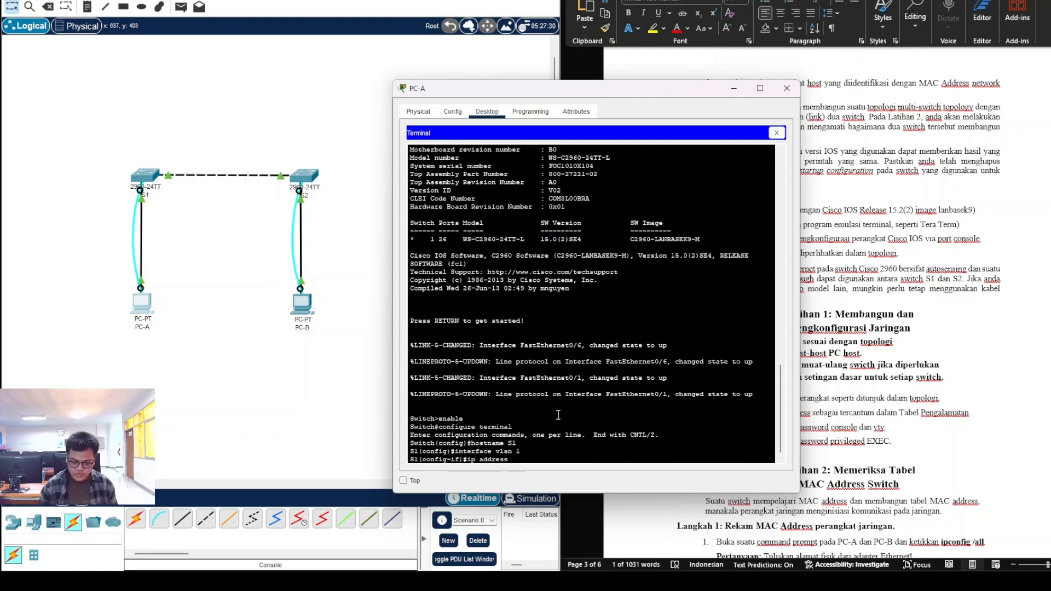
Step: Assign S1's VLAN 1 the address 192.168.1.11 255.255.255.0, copied from the worksheet
scroll(876, 307, "up", 10)
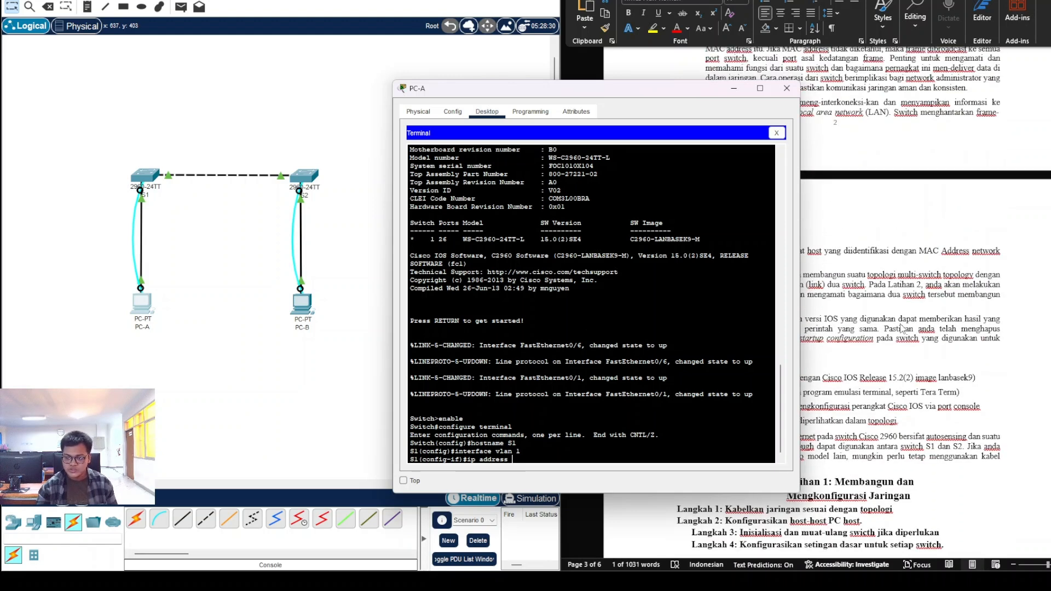
left_click_drag(691, 93, 601, 94)
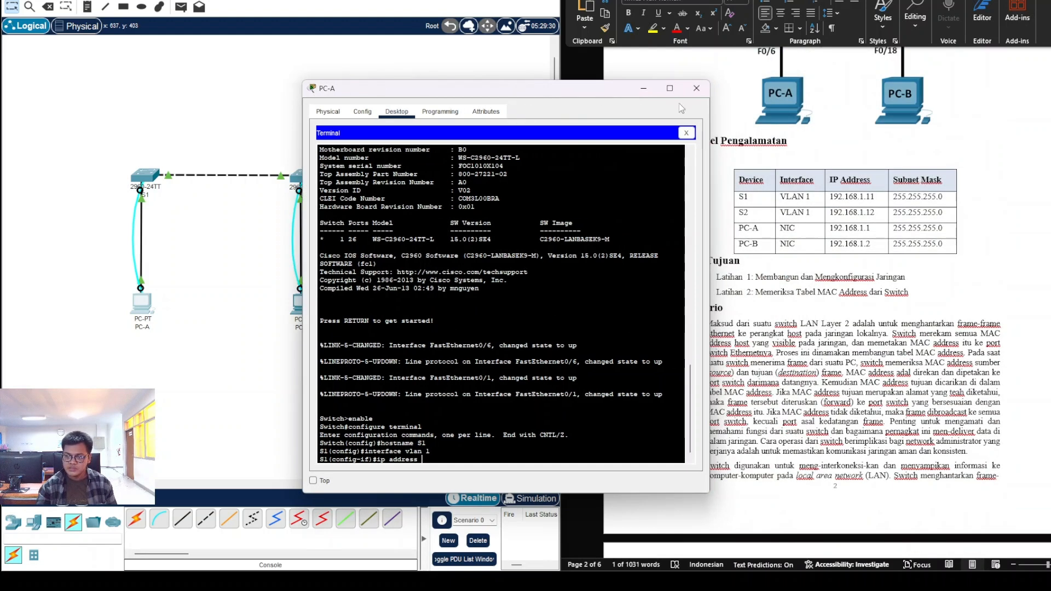
left_click(833, 201)
left_click_drag(831, 198, 874, 198)
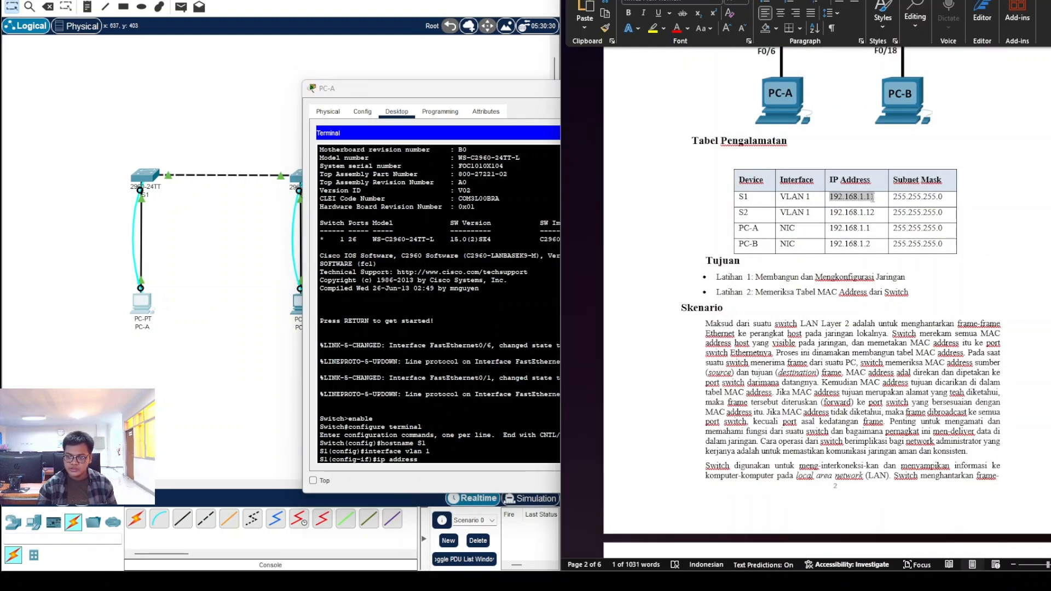
right_click(875, 204)
left_click(902, 259)
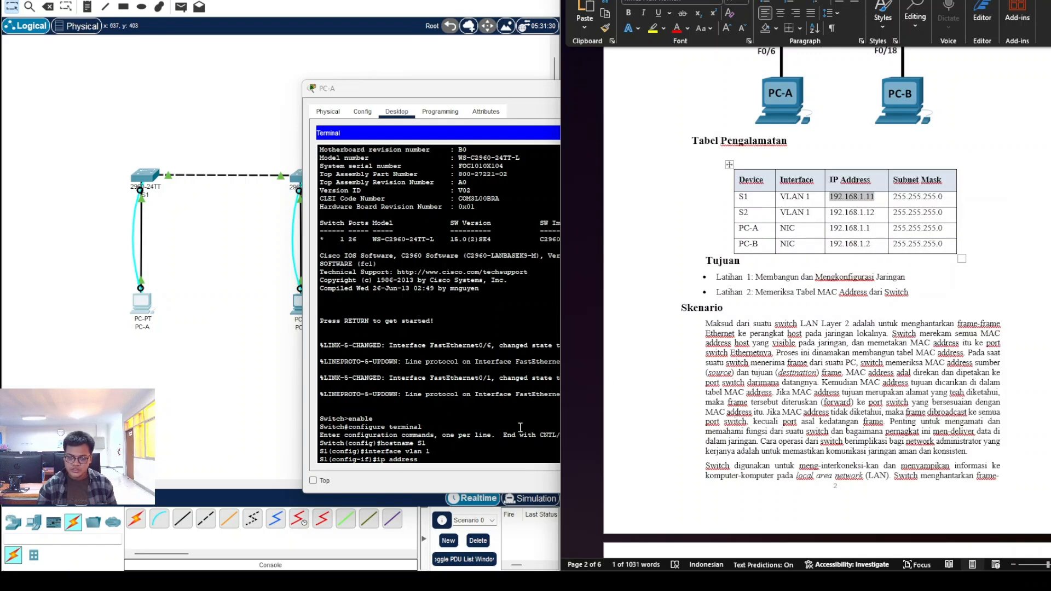
left_click(467, 460)
right_click(467, 460)
left_click(493, 474)
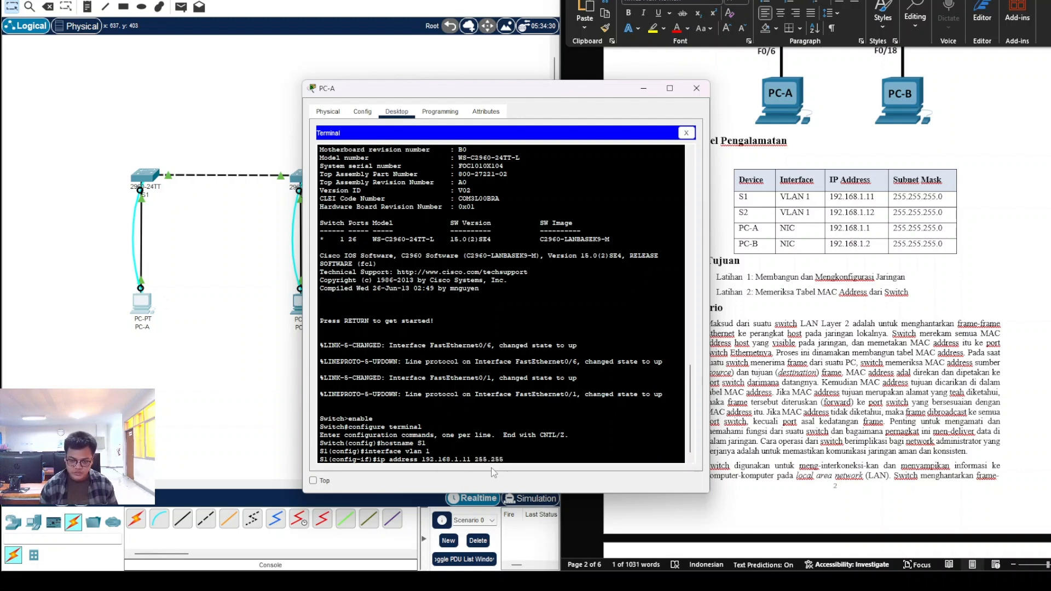
type("255.255.255.0")
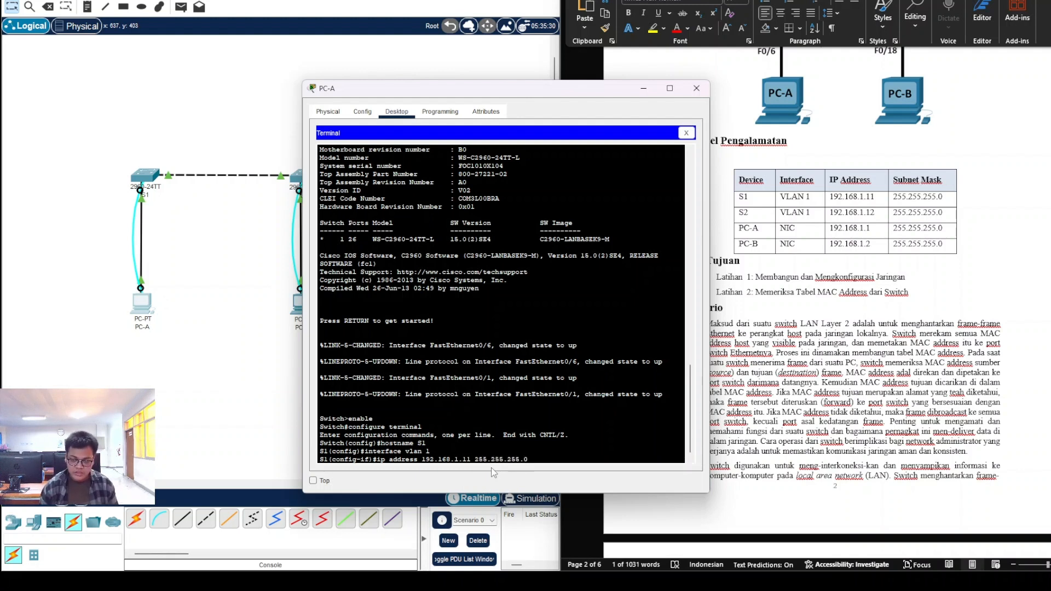
key("Return")
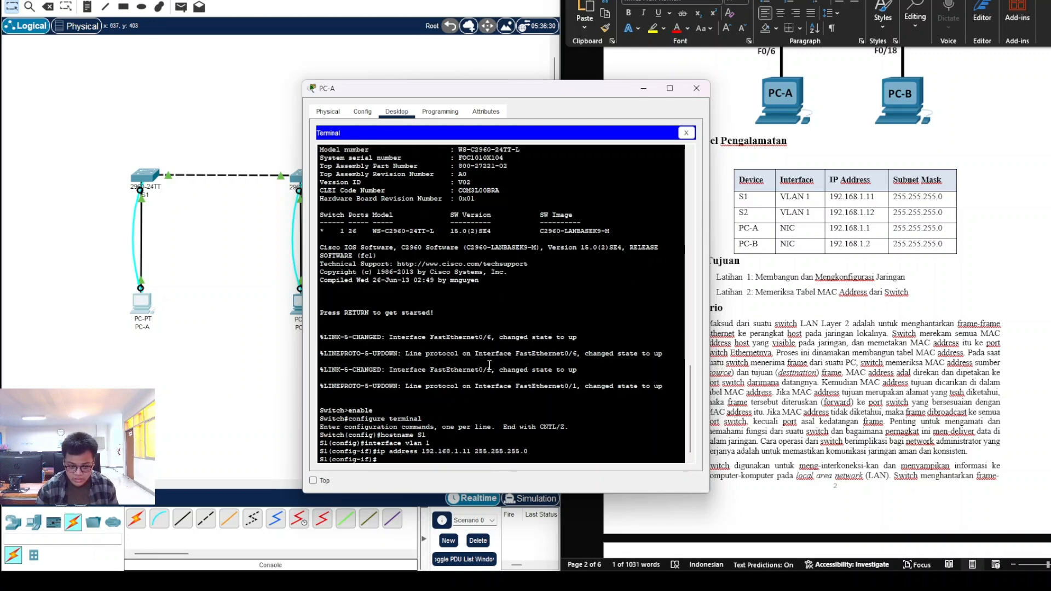
Step: Enable the interface with no shutdown and exit back to global configuration
type("no sh")
key("Tab")
key("Return")
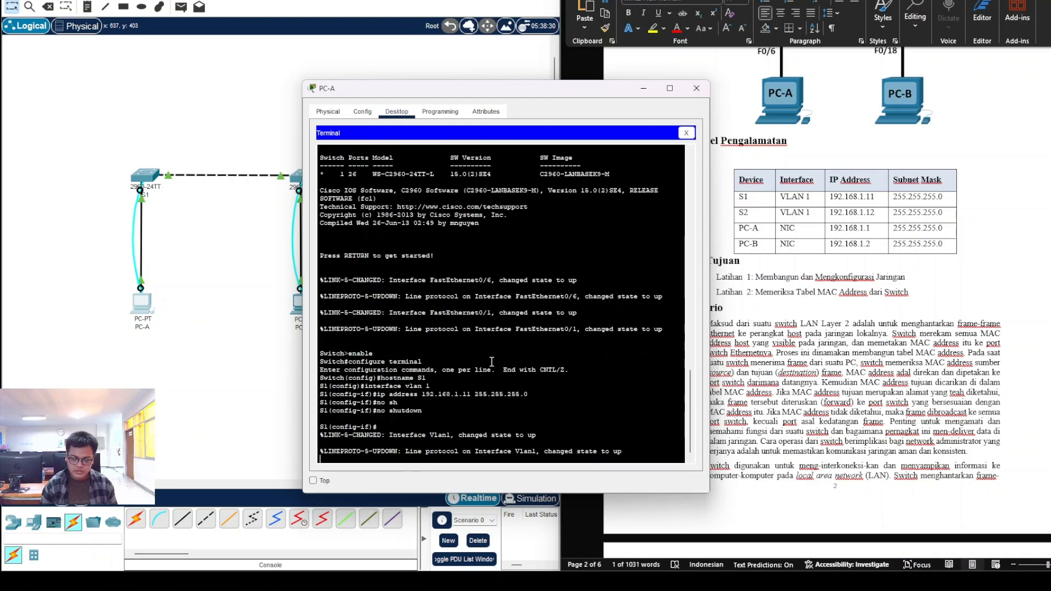
type("exit")
key("Return")
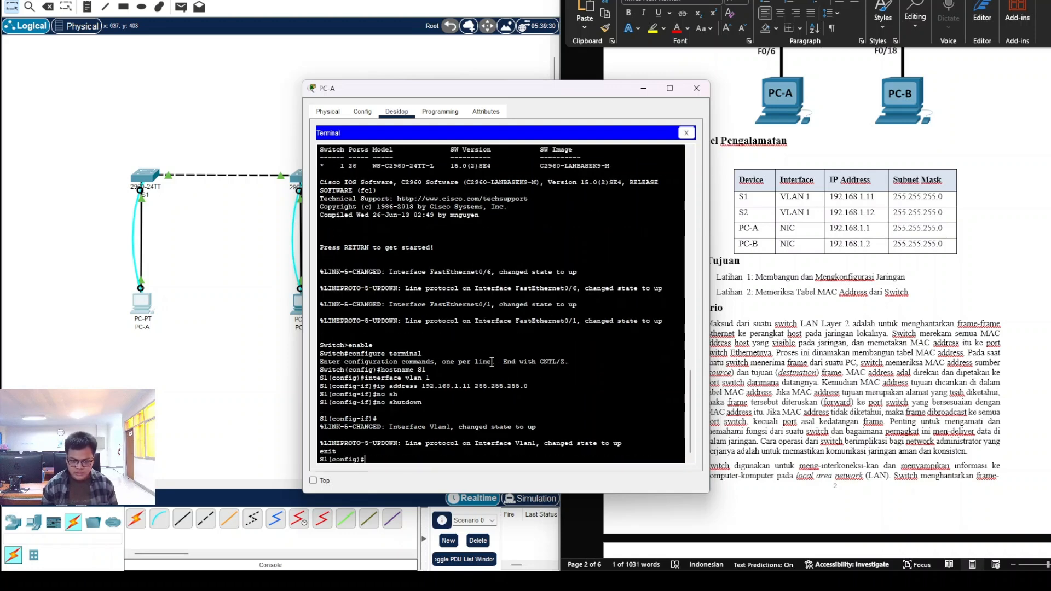
left_click(769, 382)
scroll(769, 382, "down", 8)
scroll(769, 382, "down", 7)
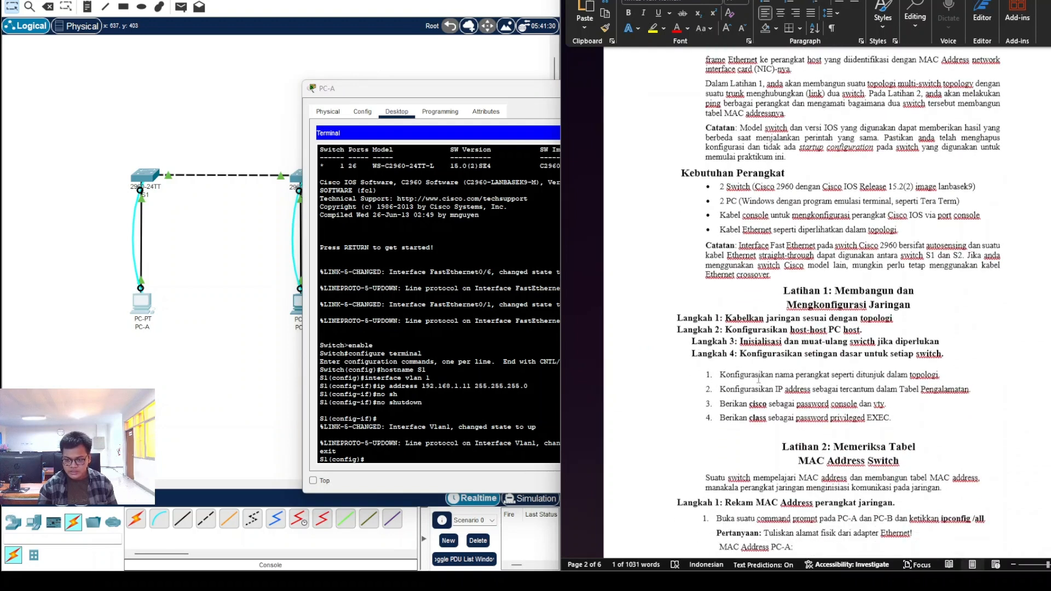
left_click(722, 377)
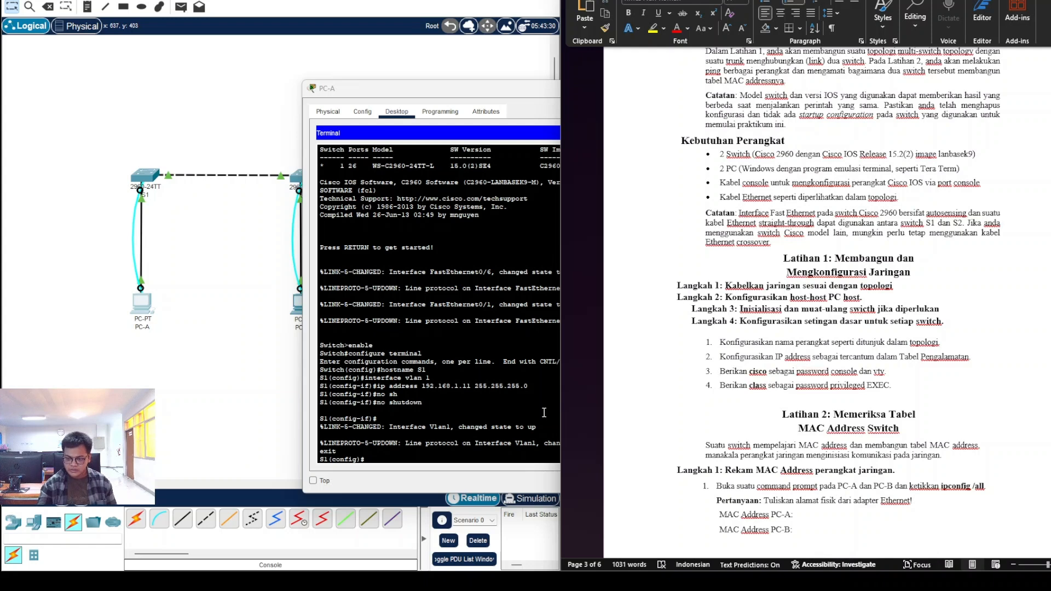
left_click(391, 458)
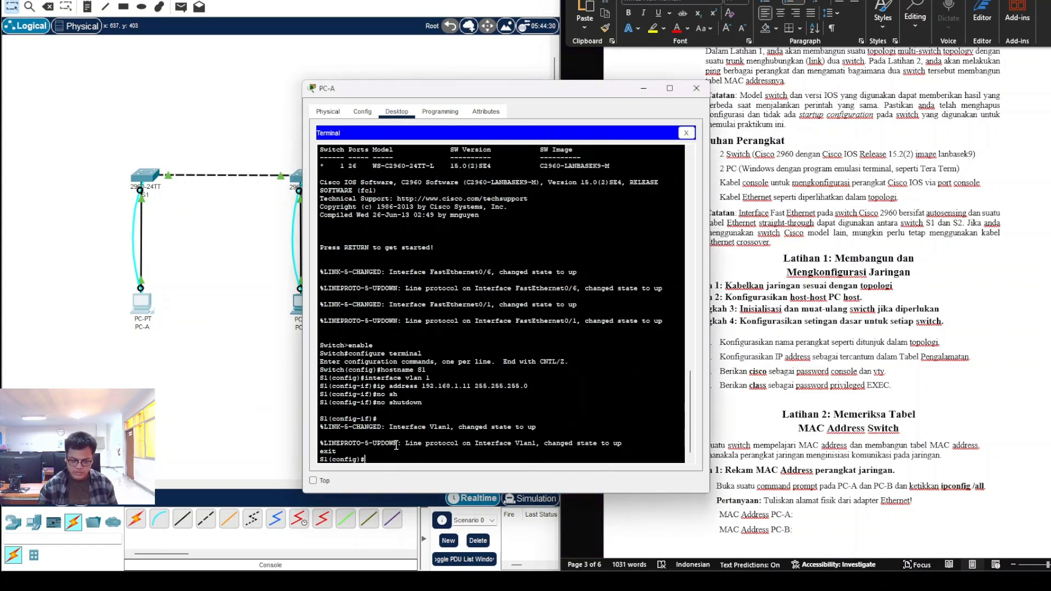
type("line console")
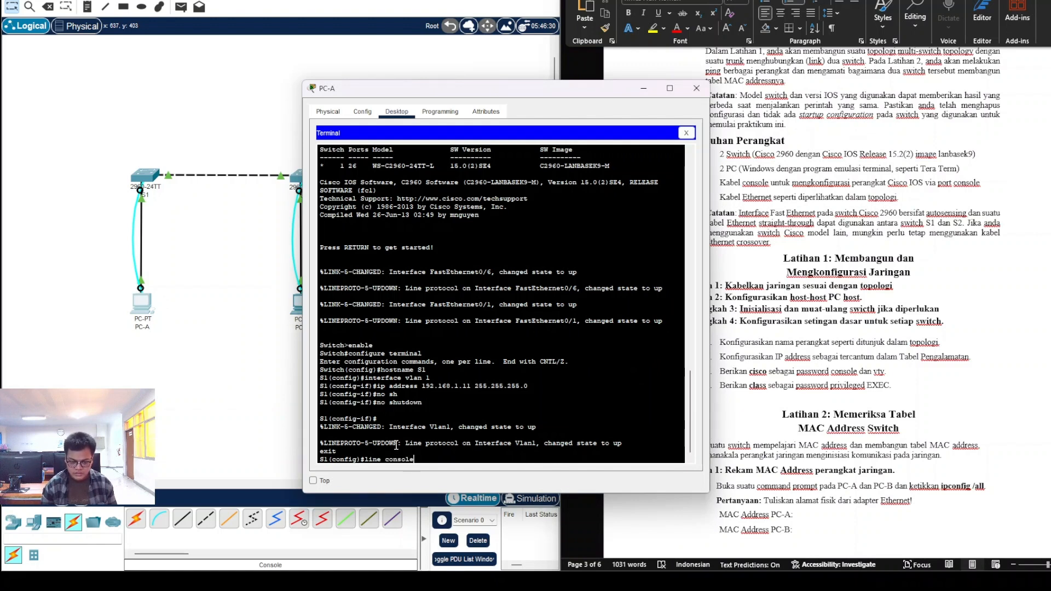
type(" 0")
key("Return")
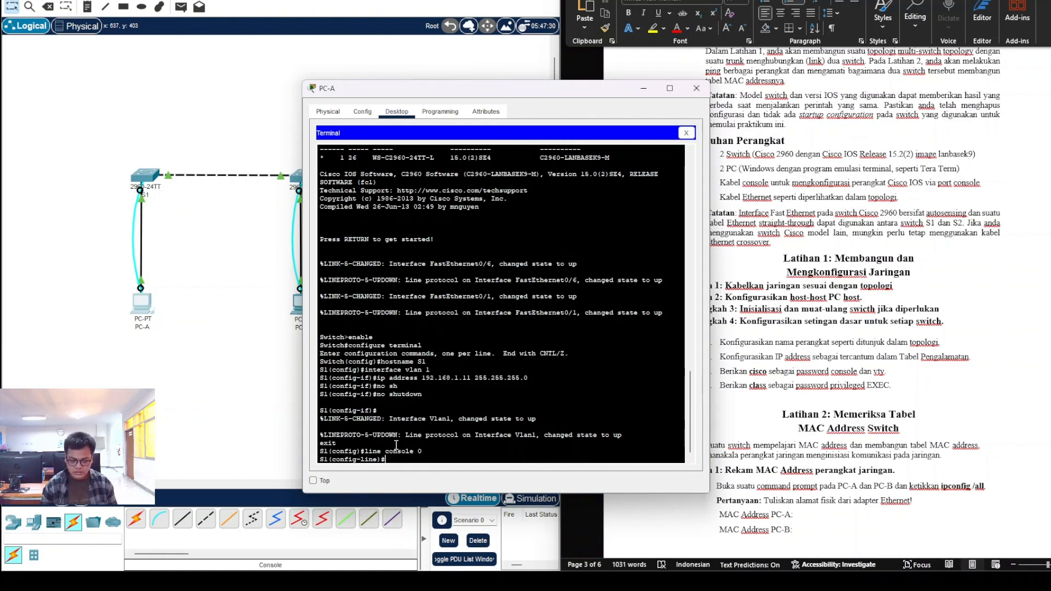
type("password cisci")
key("BackSpace")
type("o")
key("Return")
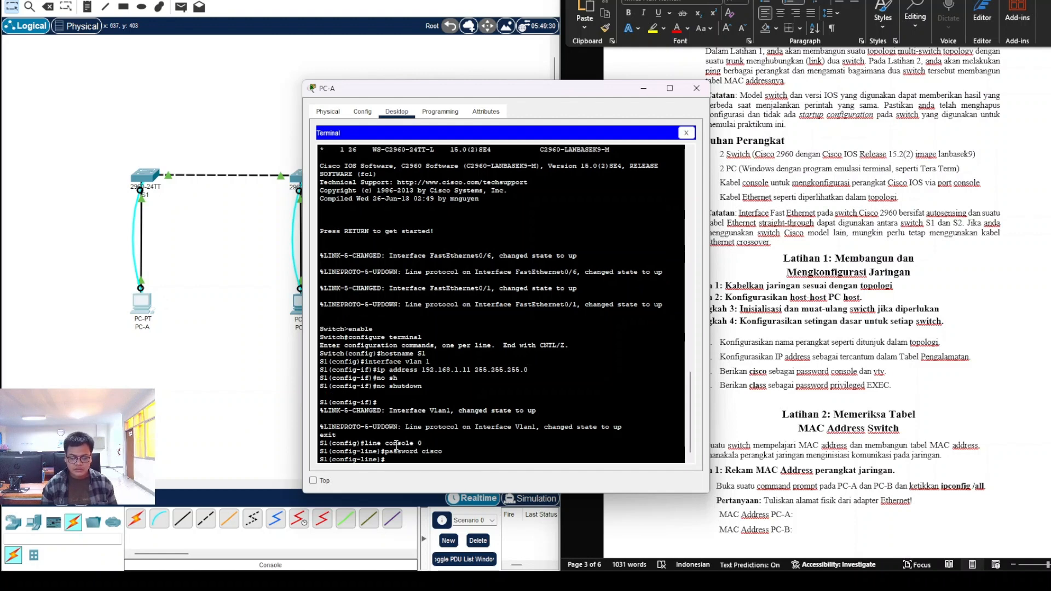
type("login")
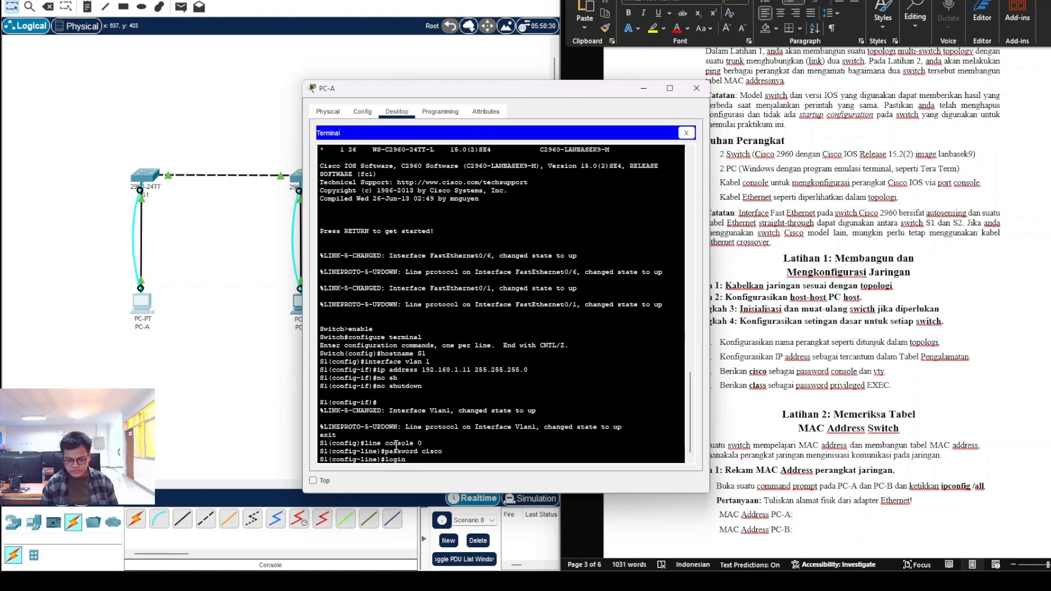
key("Return")
type("exit")
key("Return")
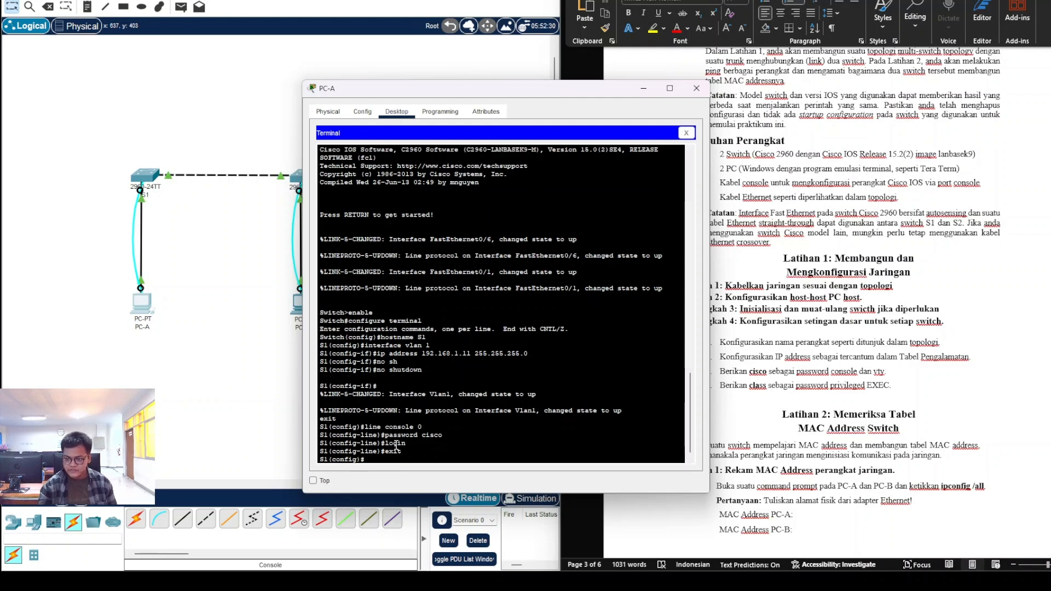
type("line vty 0 15")
key("Return")
type("password cisco")
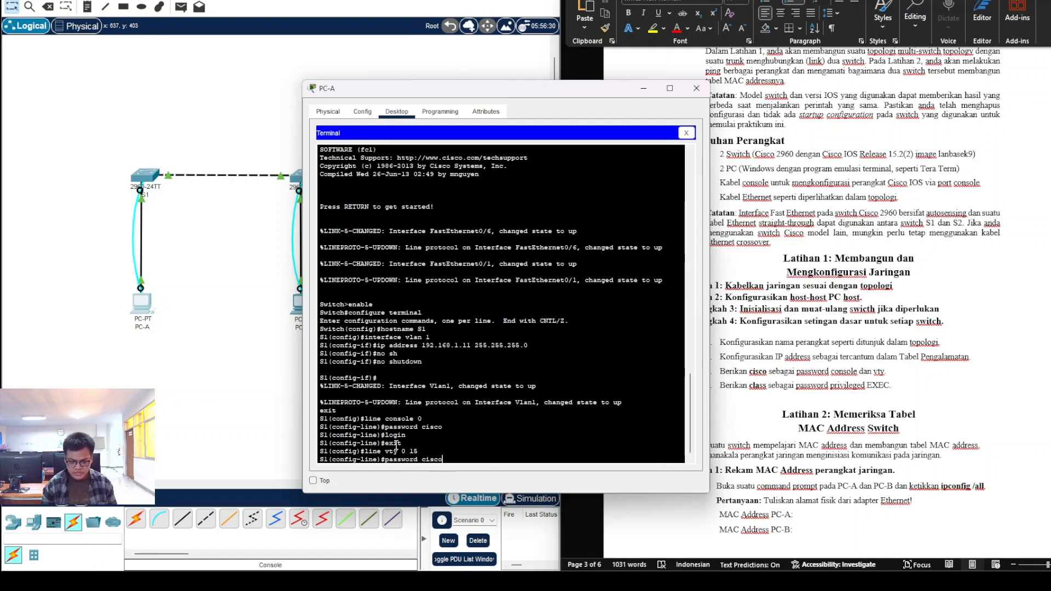
key("Return")
type("login")
key("Return")
type("exit")
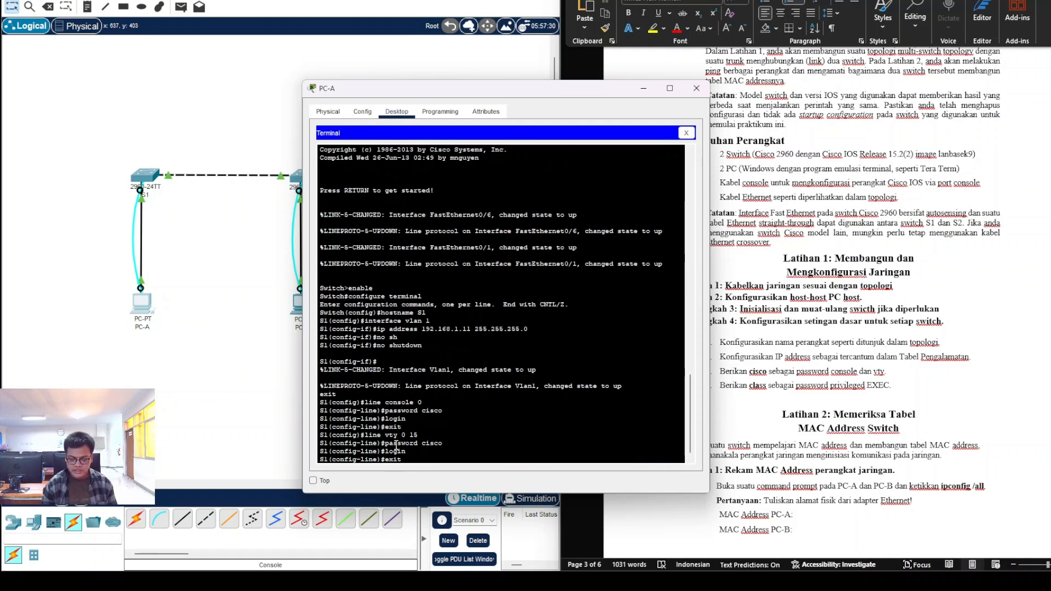
key("Return")
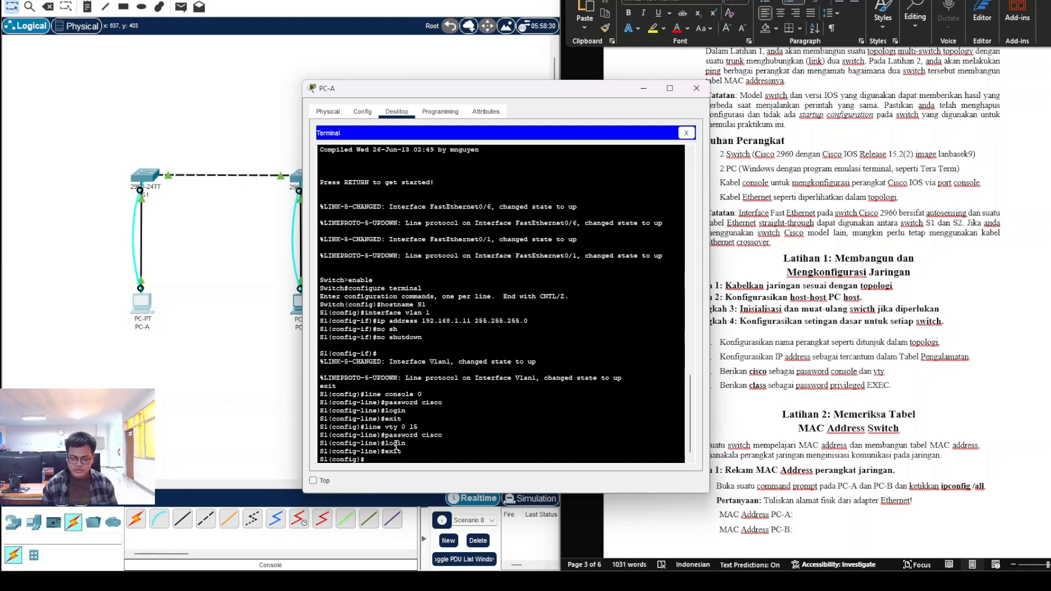
Step: Set S1's enable secret to class and save running-config to startup-config
type("enable s")
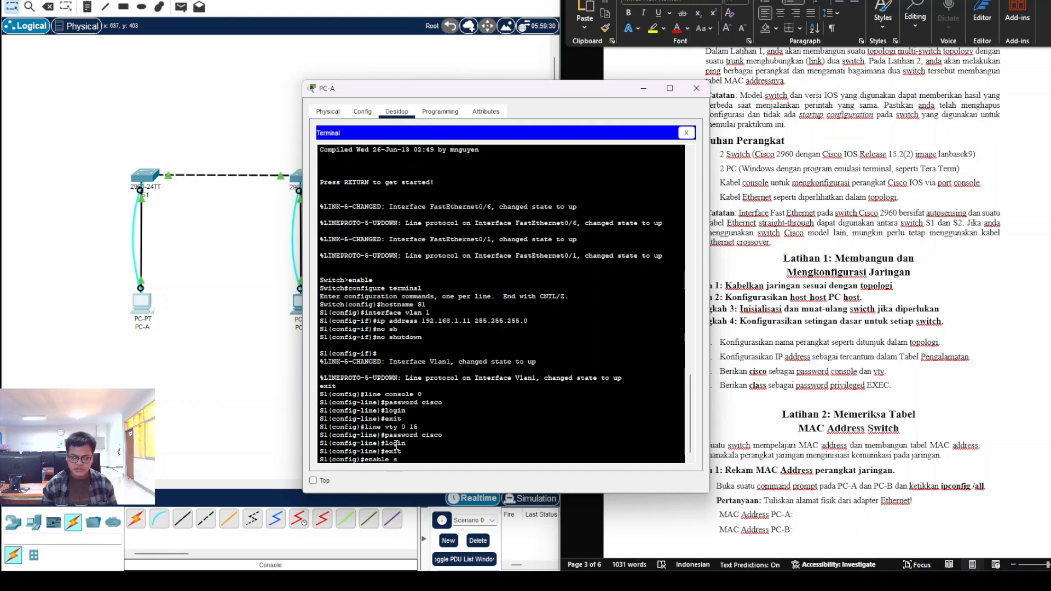
type("ecret class")
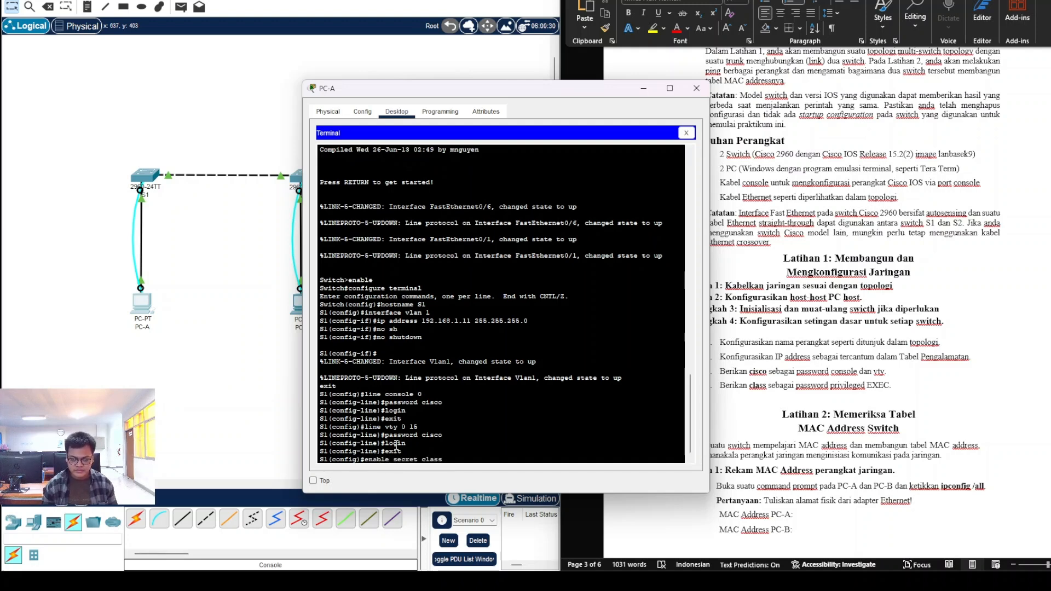
key("Return")
type("exit")
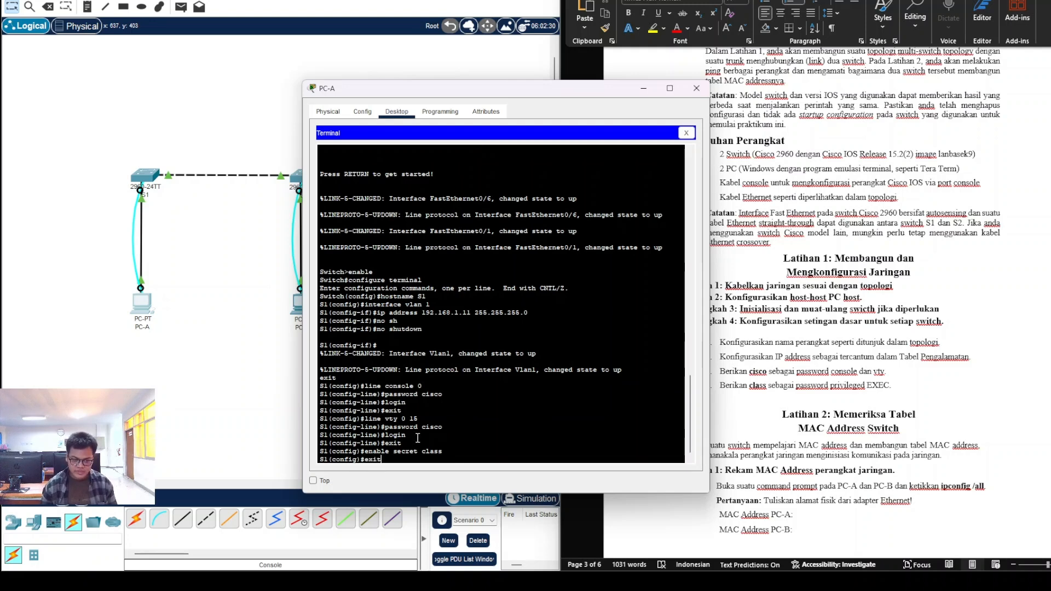
key("Return")
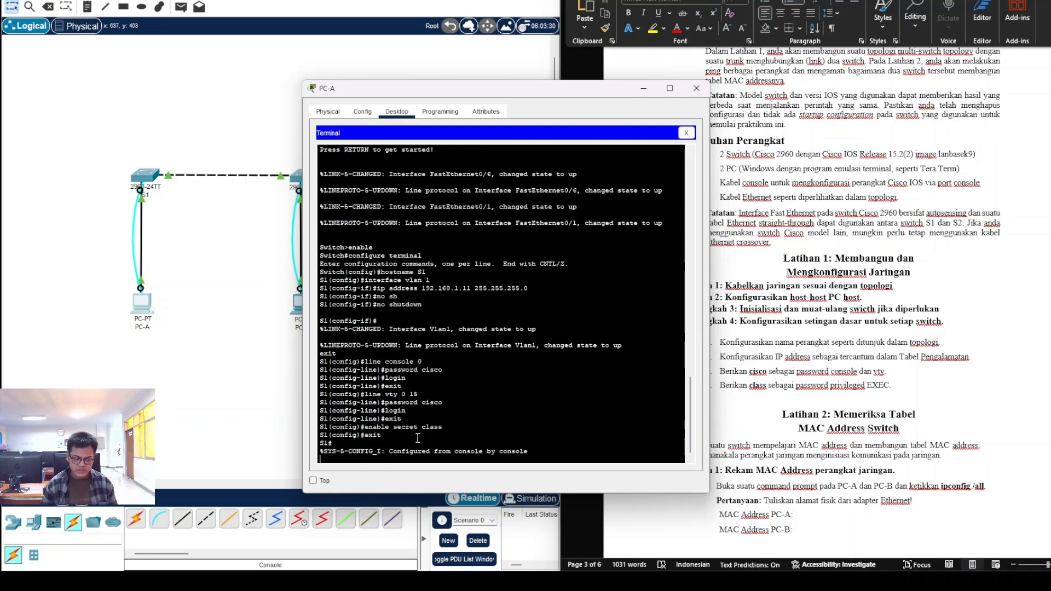
key("Return")
type("copy running-config startup")
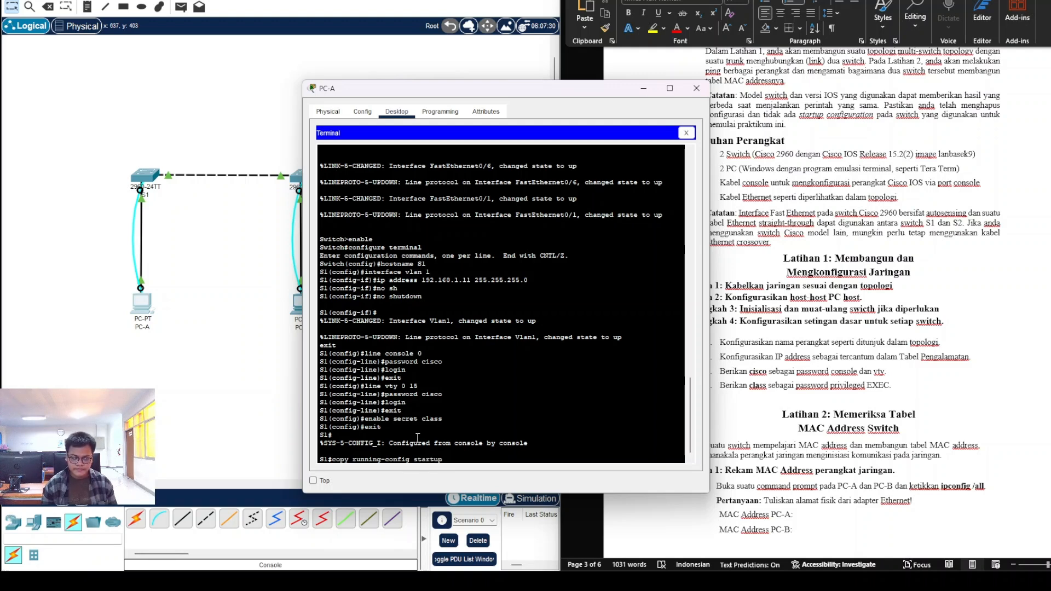
type("-config")
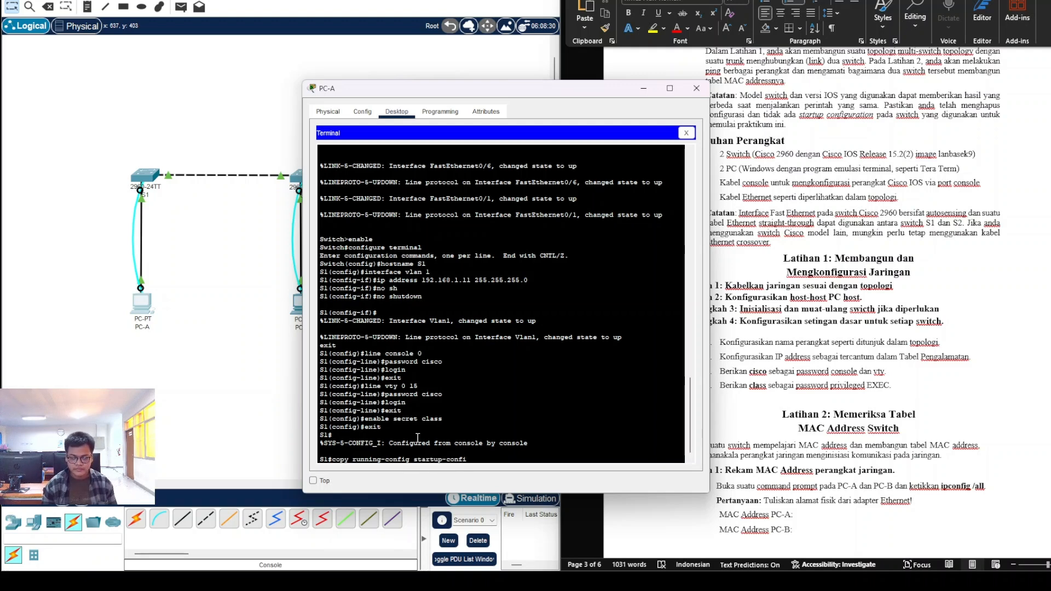
key("Return")
key("Return")
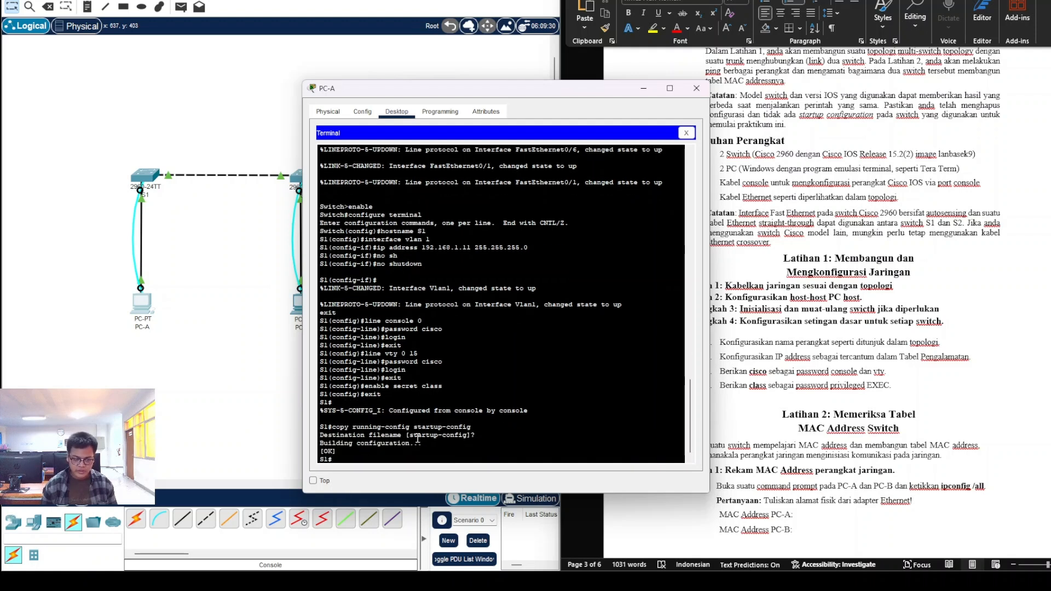
Step: Close PC-A and start a console terminal session to the second switch from PC-B
left_click(697, 88)
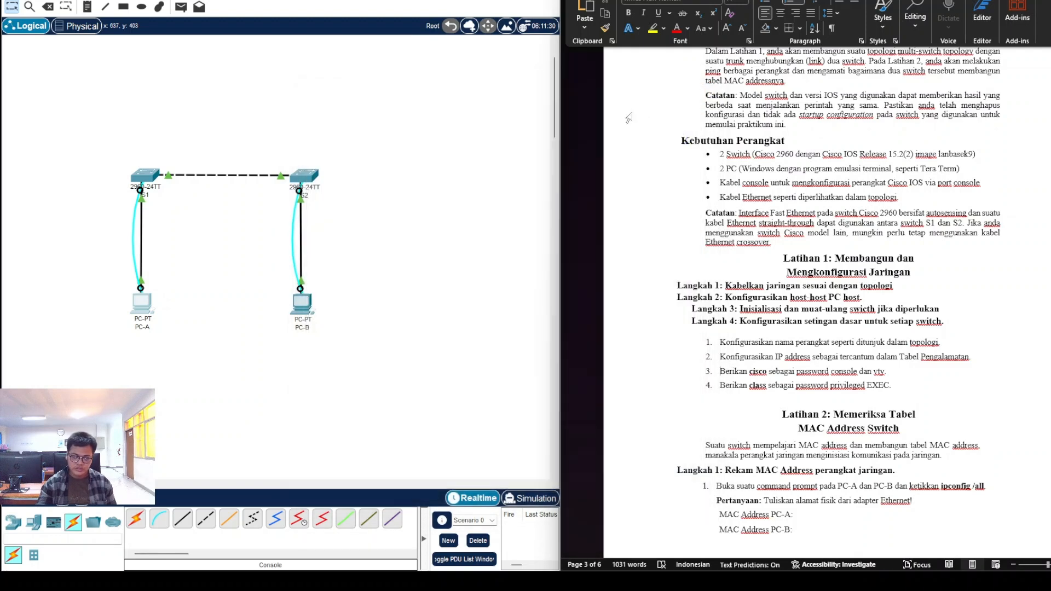
left_click(303, 302)
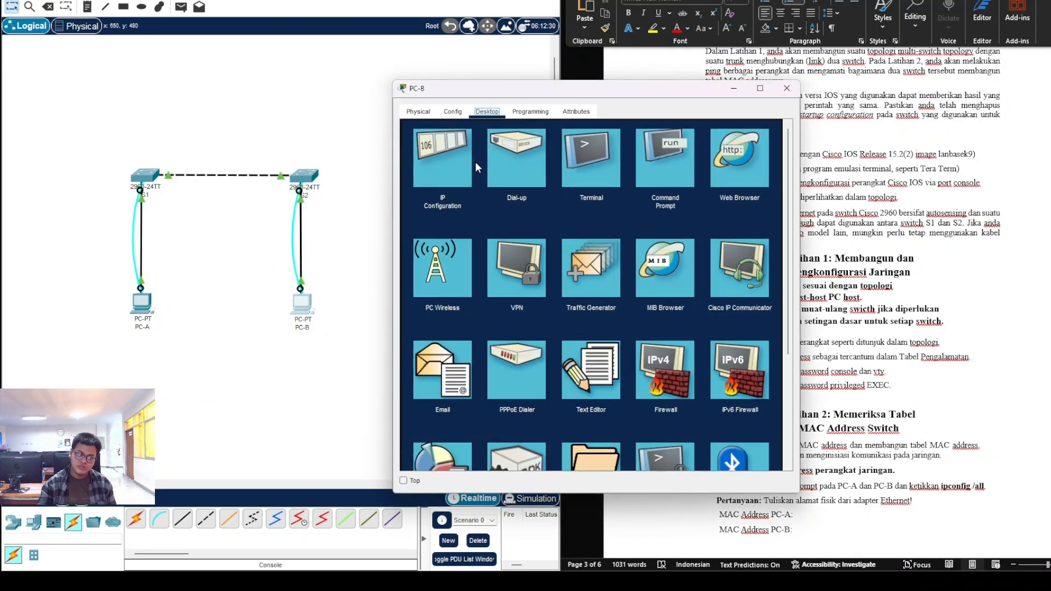
left_click(606, 164)
left_click(757, 244)
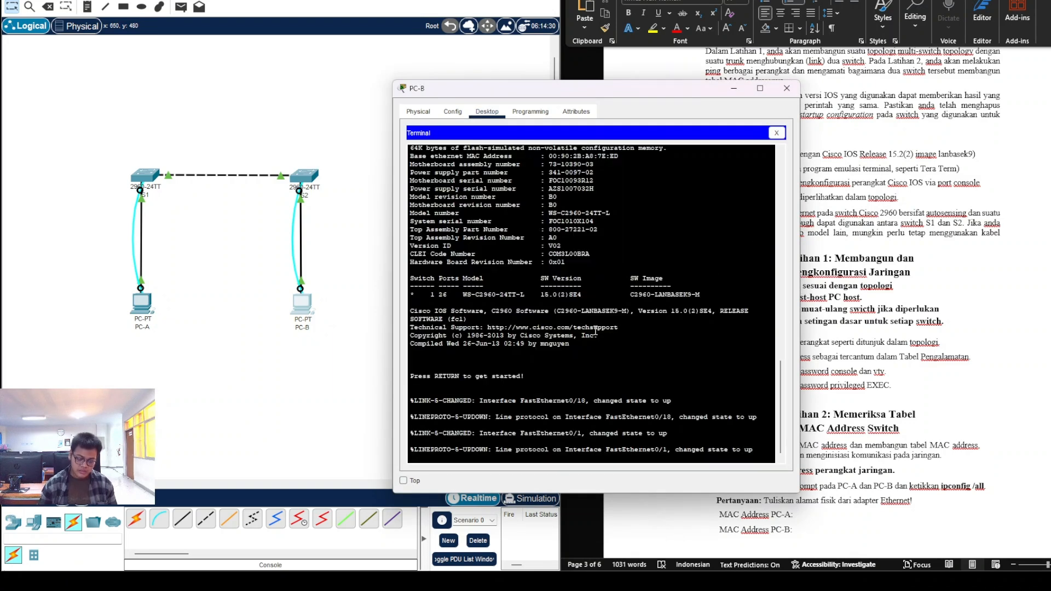
key("Return")
Step: Enter global config, rename the switch to S2, and enter interface vlan 1
type("enable")
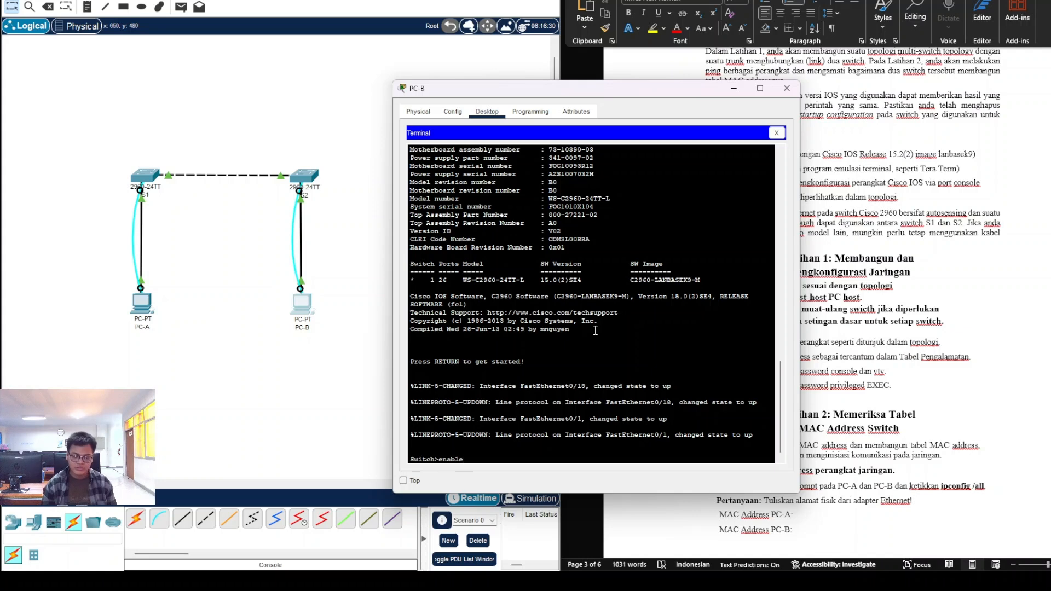
key("Return")
type("configure terminal")
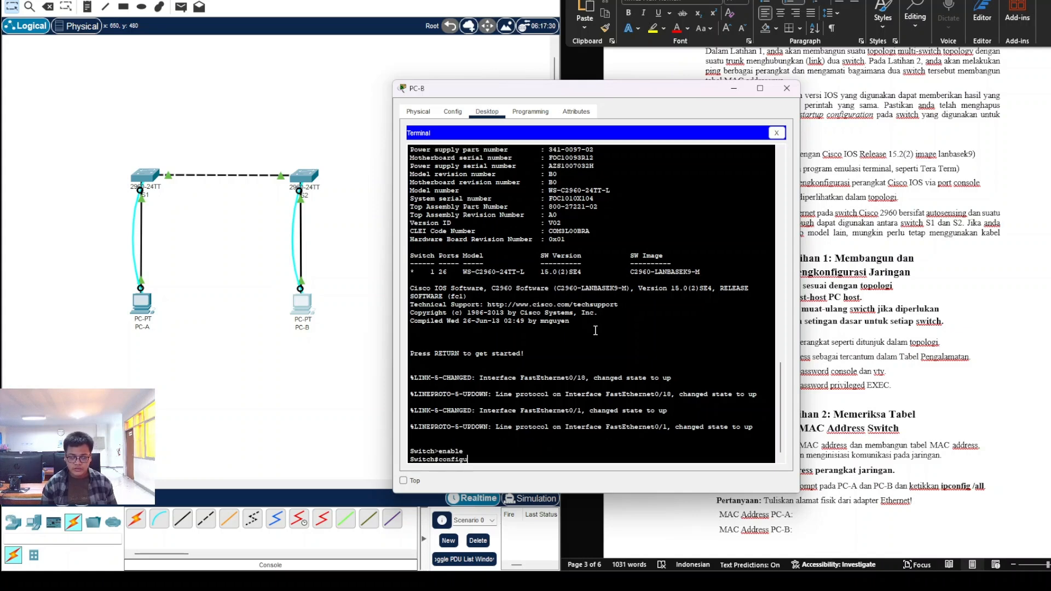
key("Return")
type("hostname S2")
key("Return")
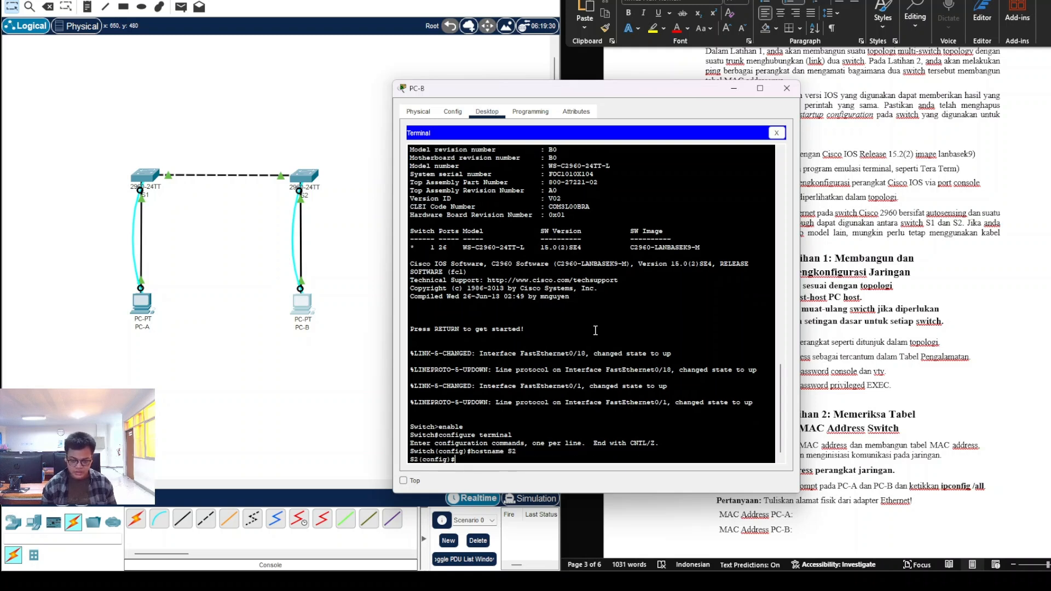
type("interface vlan 1")
key("Return")
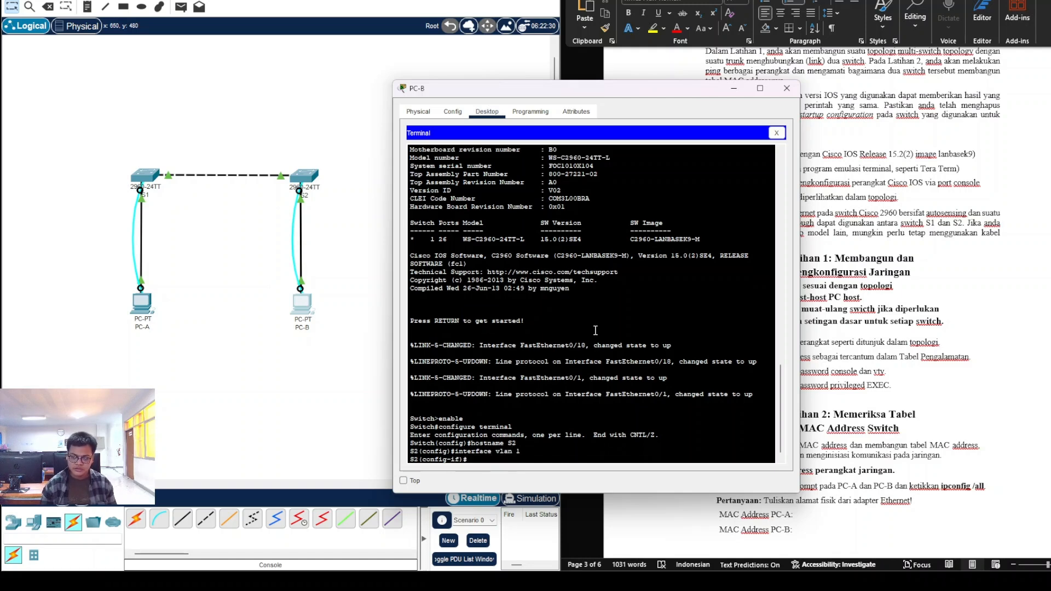
scroll(898, 273, "up", 10)
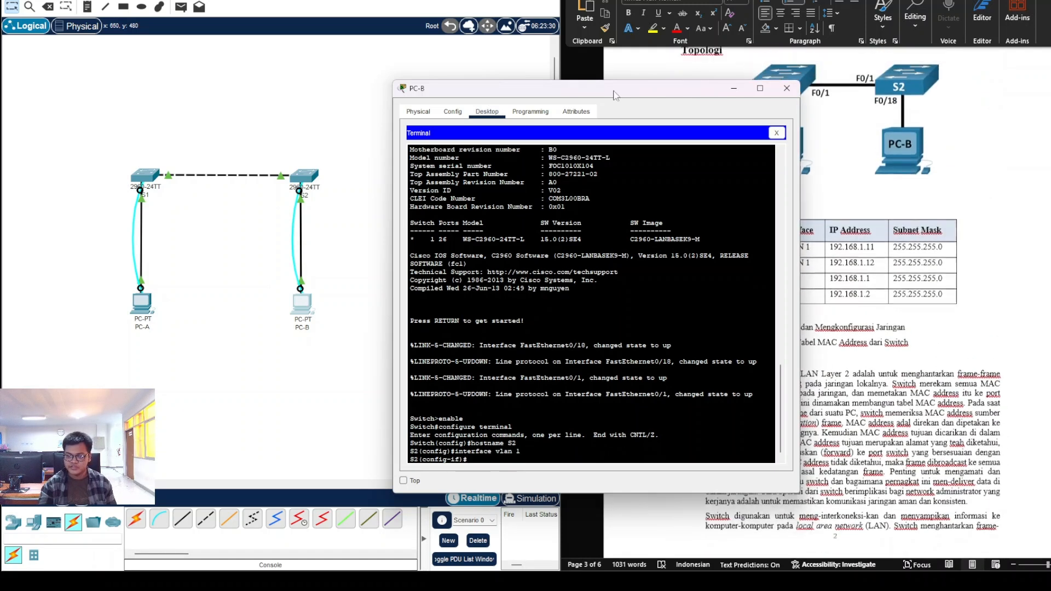
Step: Assign VLAN 1 the address 192.168.1.12 255.255.255.0, copied from the worksheet table
left_click_drag(625, 92, 484, 72)
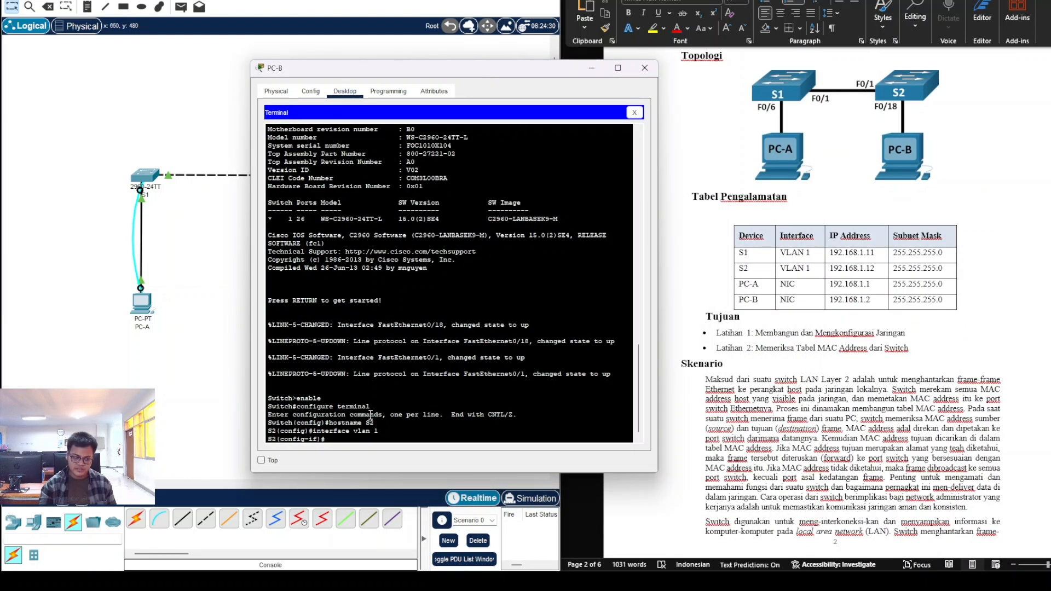
type("ip address")
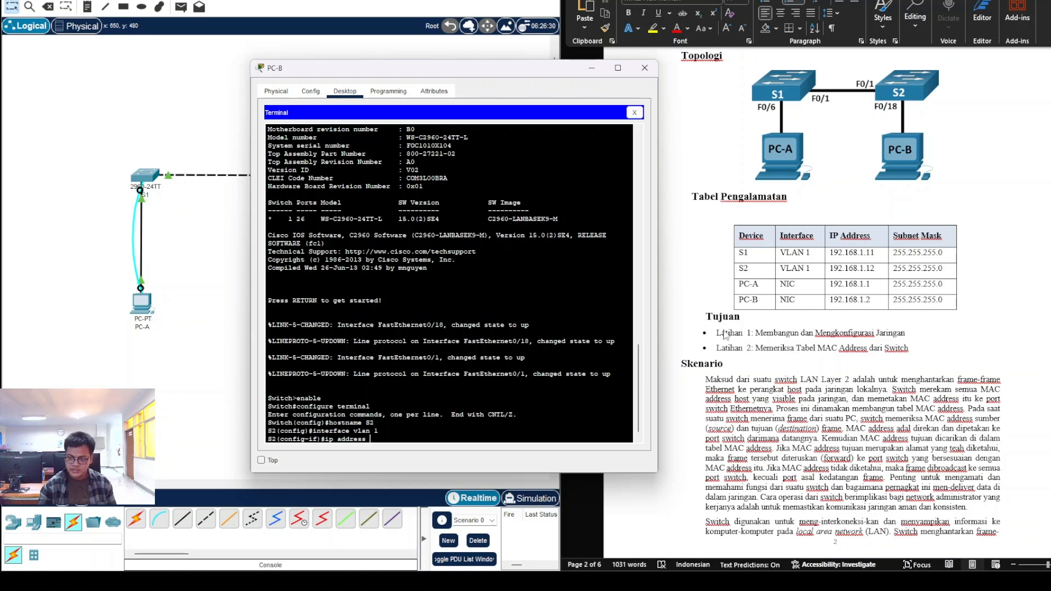
left_click(833, 268)
left_click_drag(831, 268, 876, 268)
left_click(393, 442)
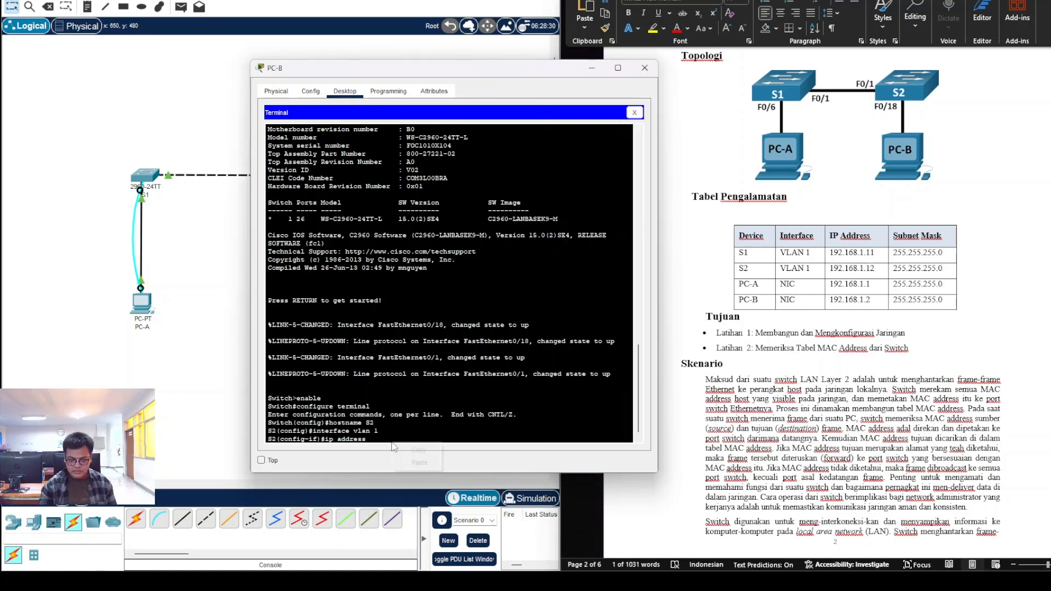
type("192.168.1.12")
type("255")
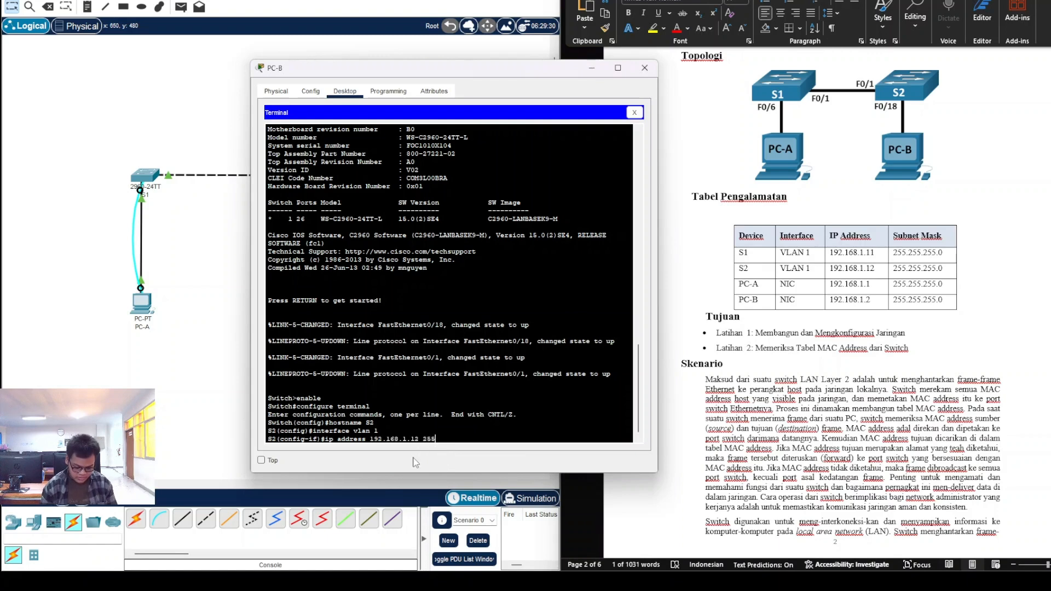
type(".255.255.0")
key("Return")
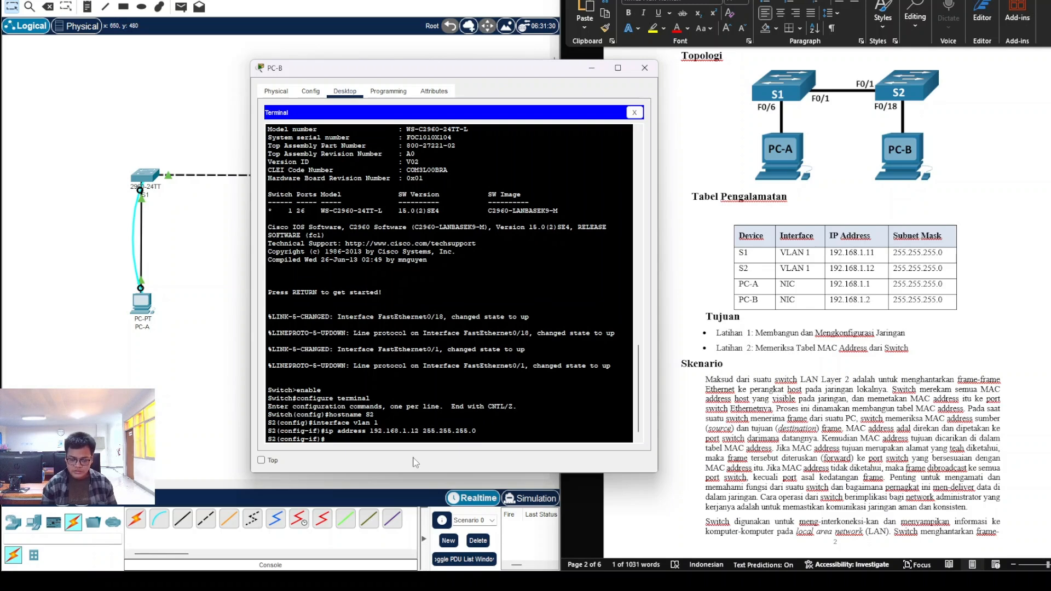
Step: Bring the VLAN 1 interface up with no shutdown and exit it
type("no sh")
key("Tab")
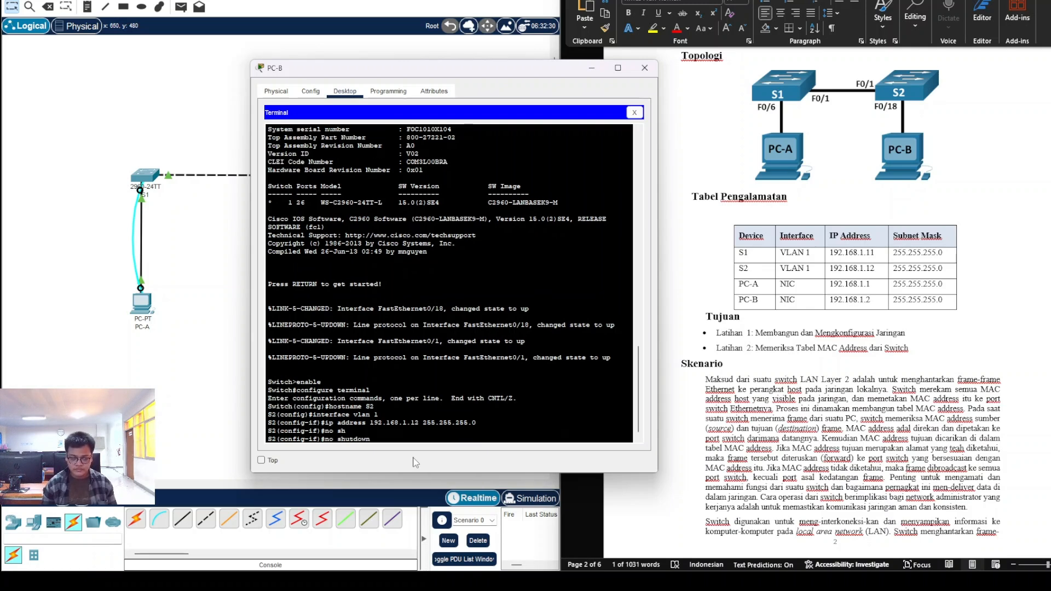
key("Return")
key("Return")
type("exit")
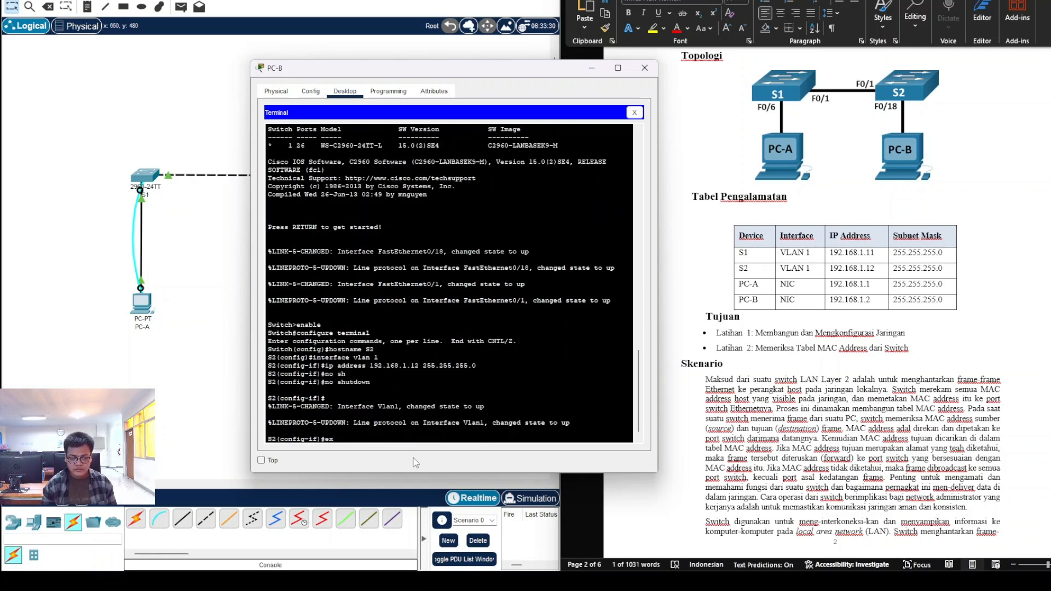
key("Return")
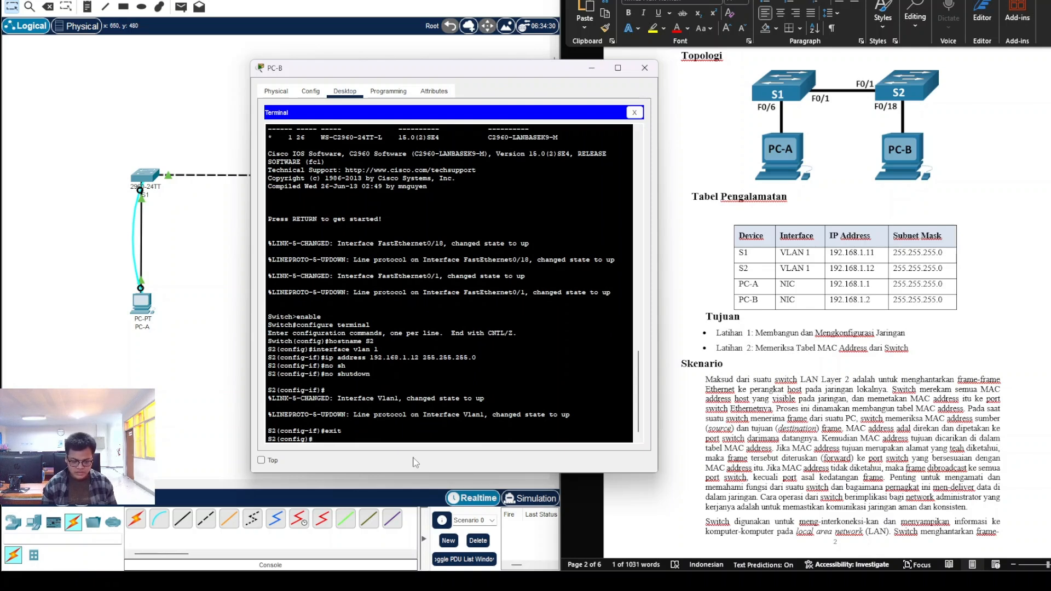
scroll(780, 367, "down", 10)
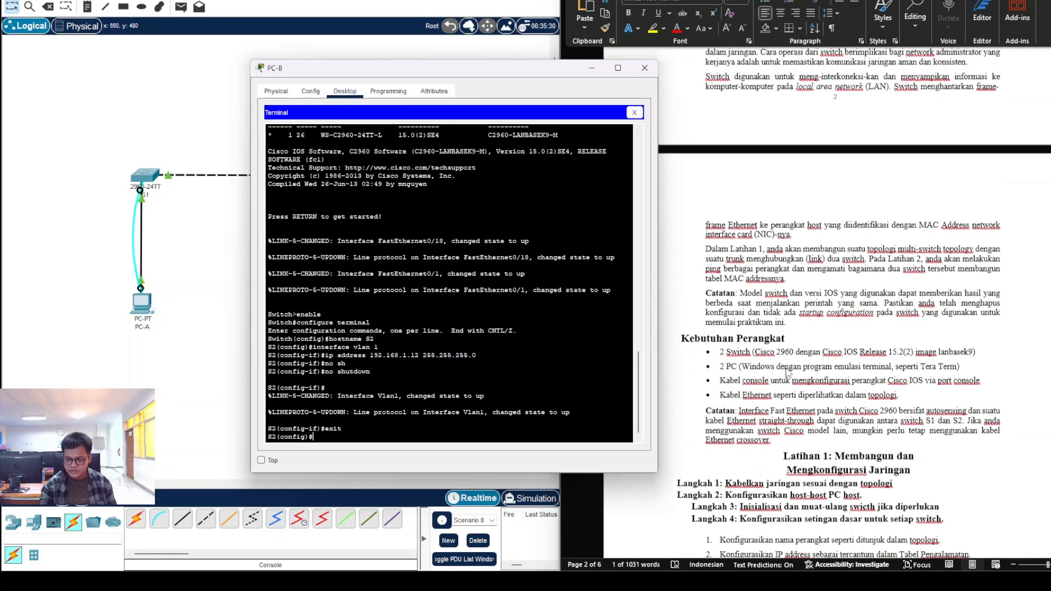
scroll(780, 367, "down", 2)
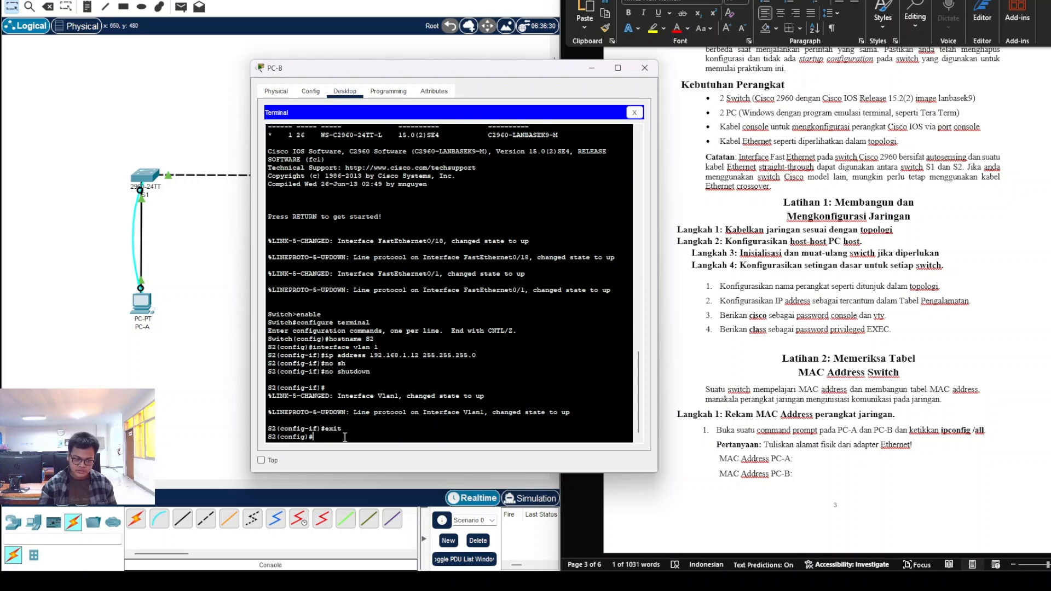
type("line")
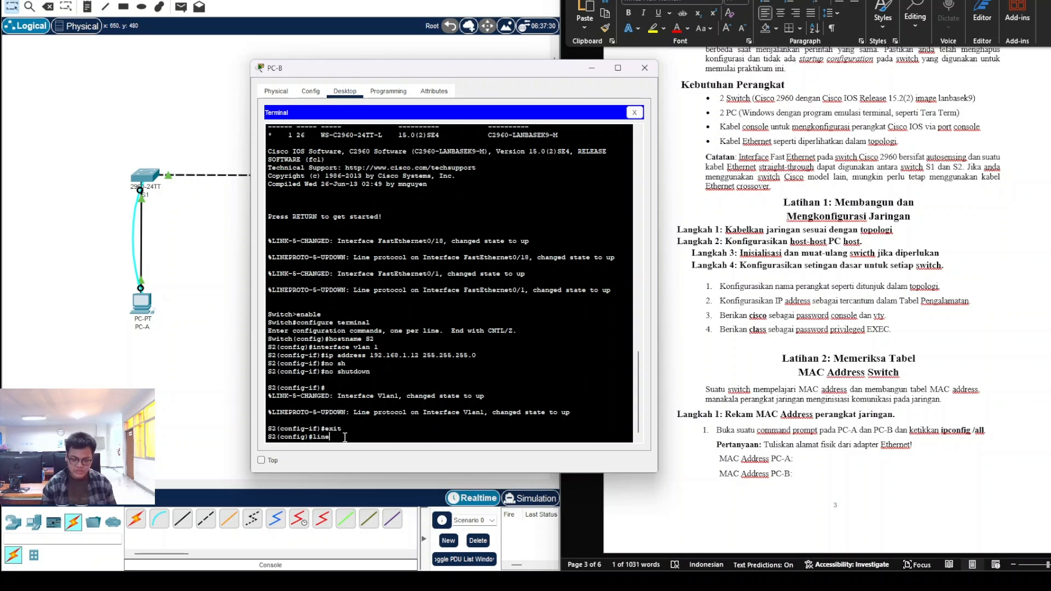
type(" console 0")
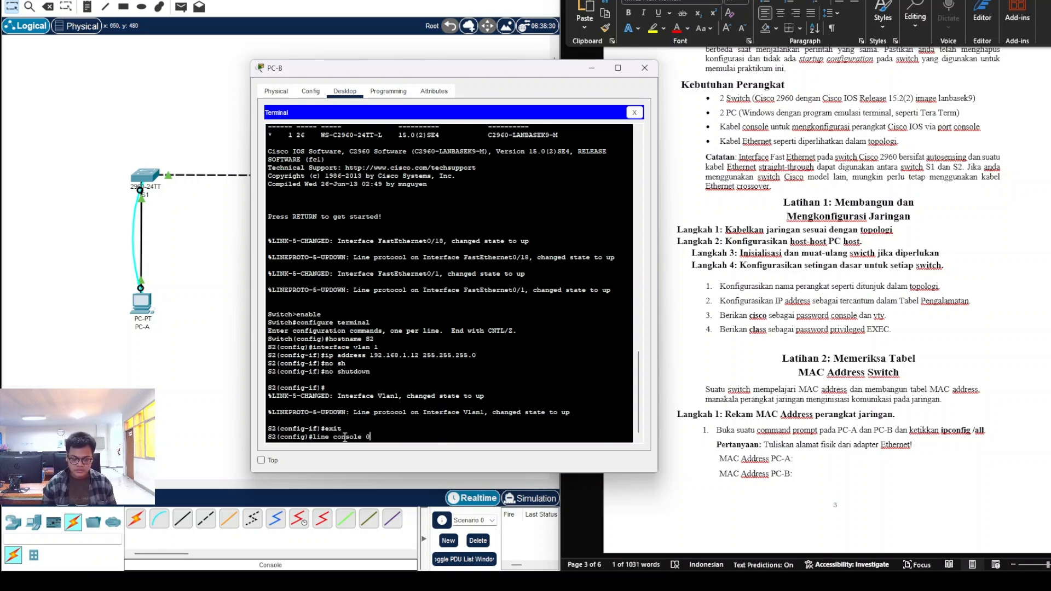
key("Return")
type("password cisco")
key("Return")
type("login")
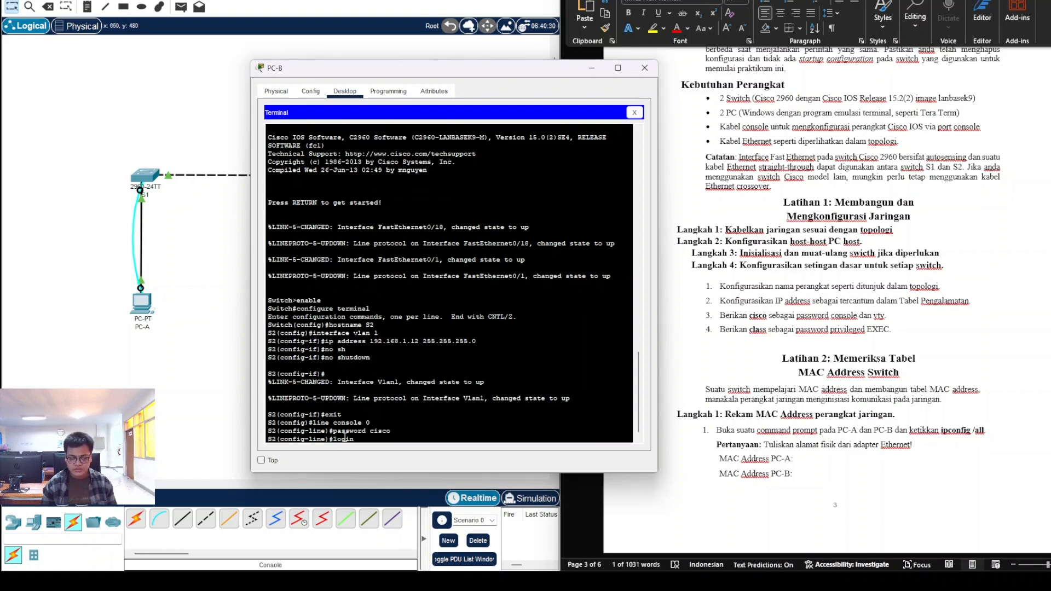
key("Return")
type("exi")
key("Return")
type("line vt")
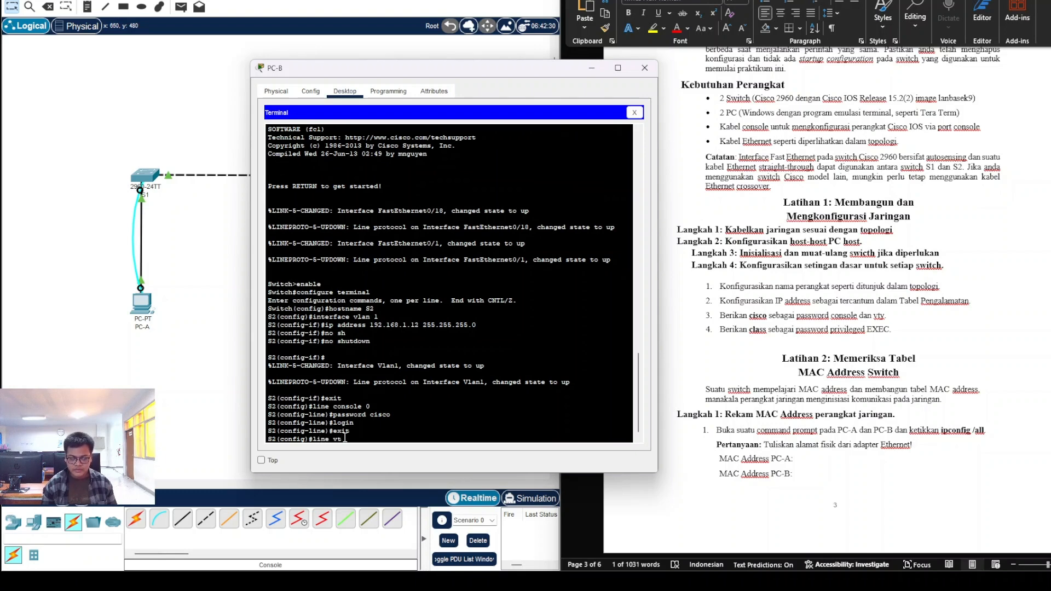
type("y 0 15")
key("Return")
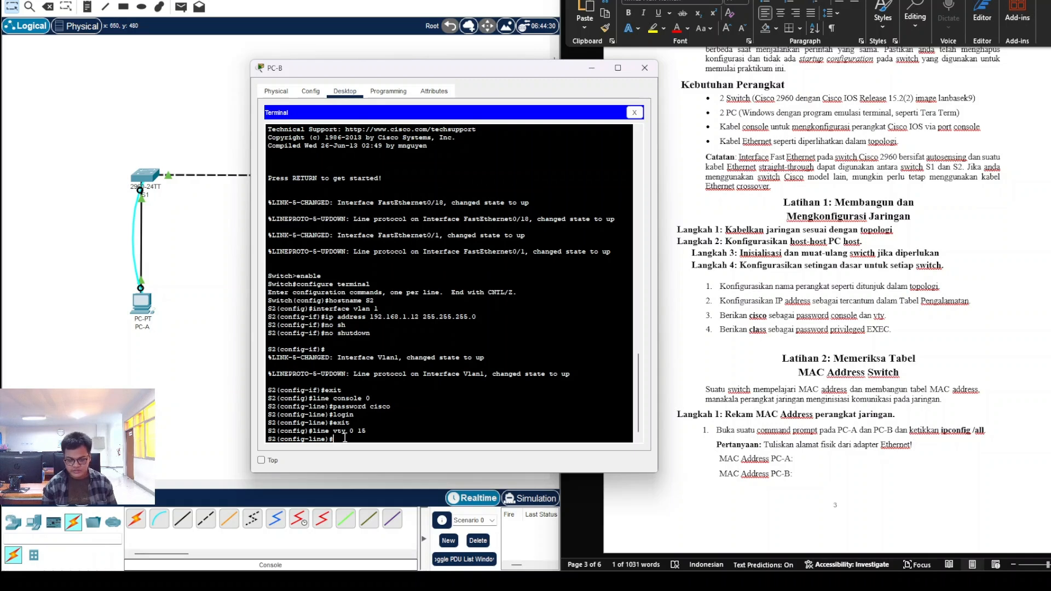
type("password cisco")
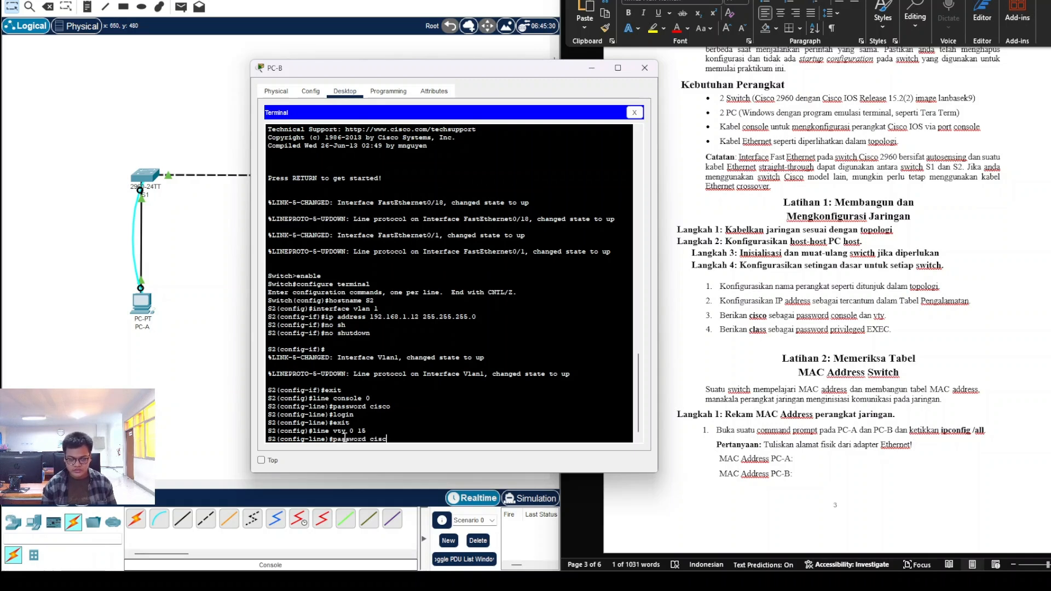
key("Return")
type("login")
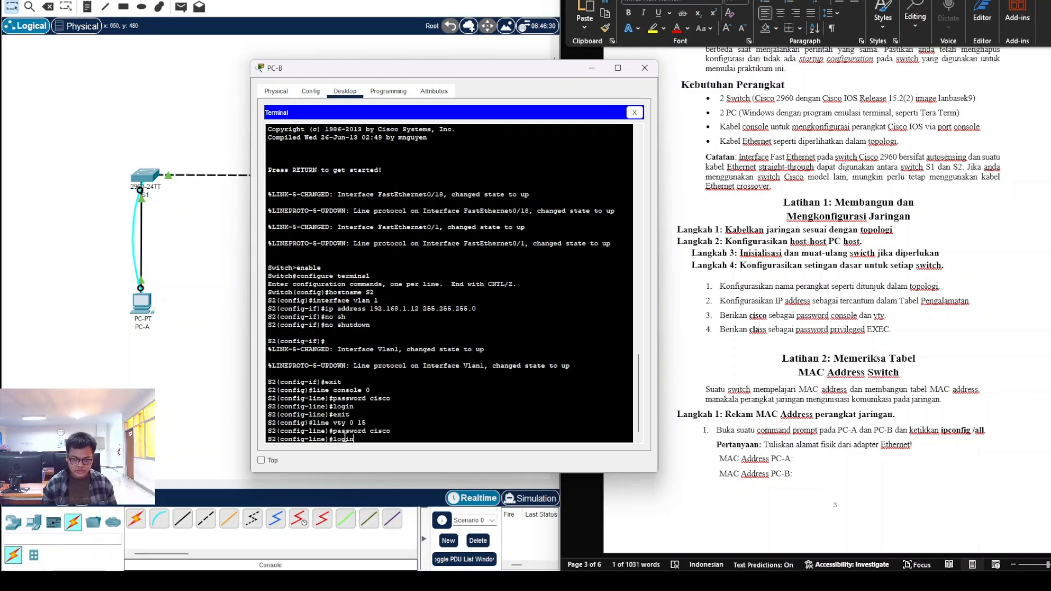
key("Return")
type("exit")
key("Return")
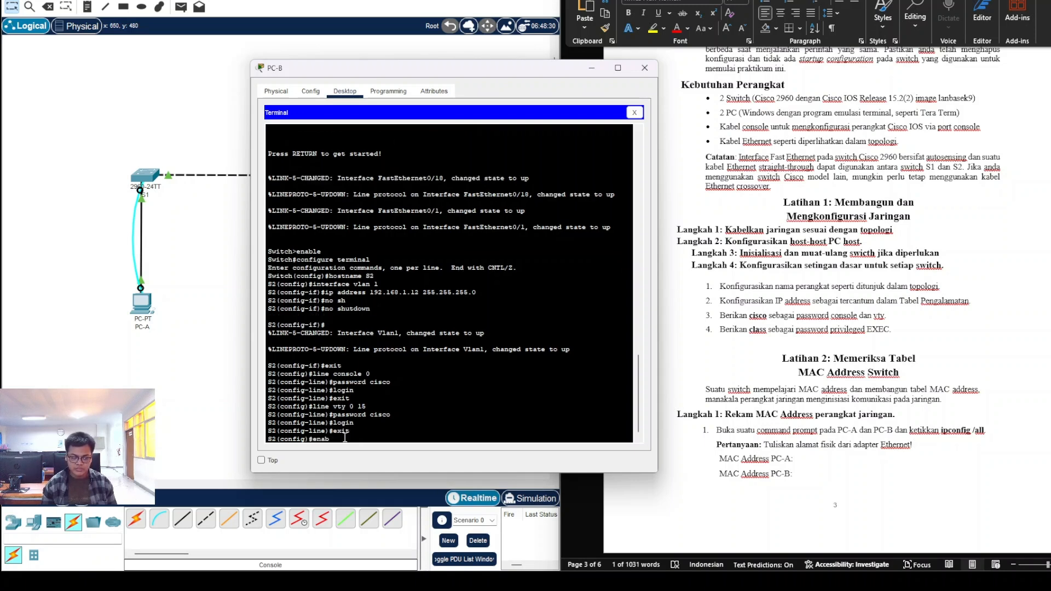
Step: Set S2's enable secret to class and save running-config to startup-config
type("enable secret class")
key("Return")
type("exit")
key("Return")
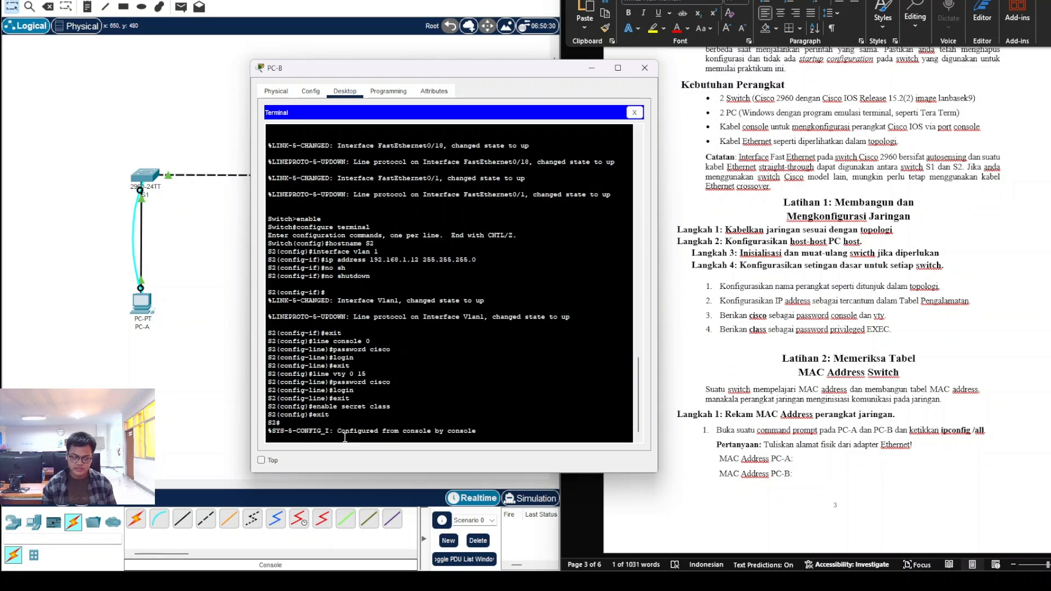
key("Return")
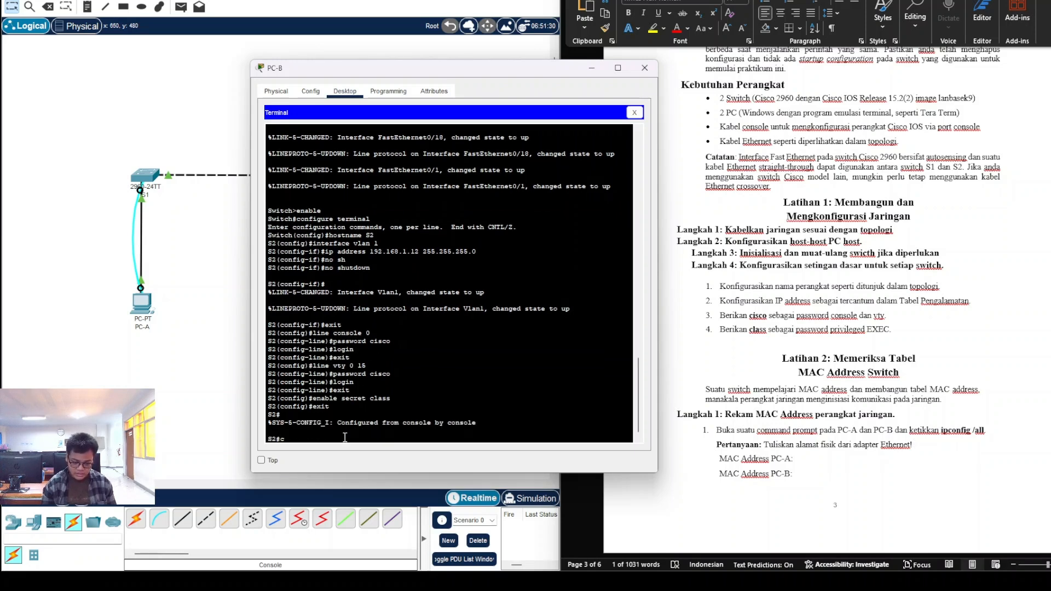
type("copy runnin")
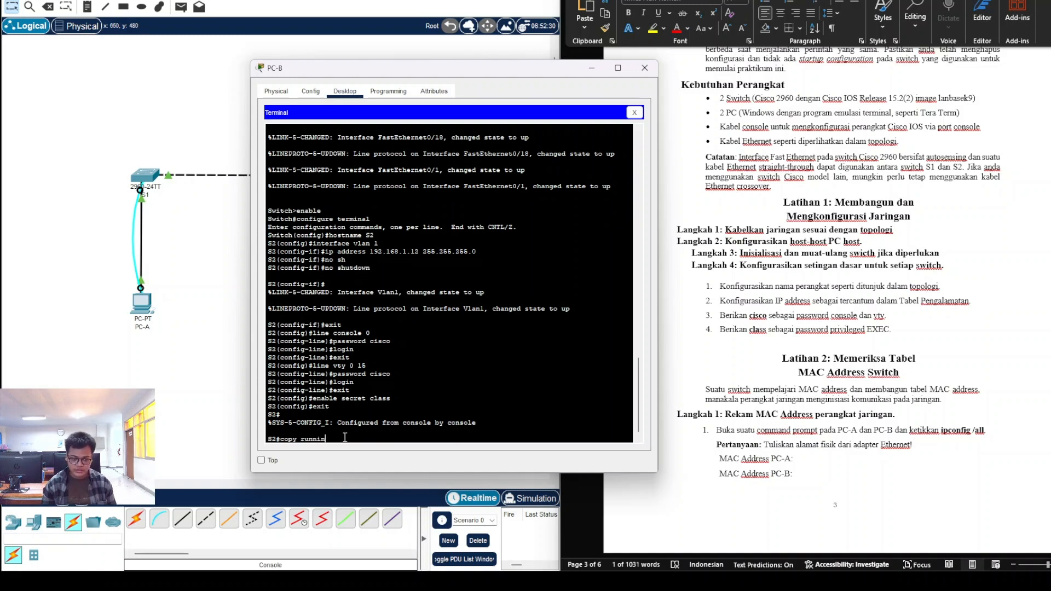
type("g-config ")
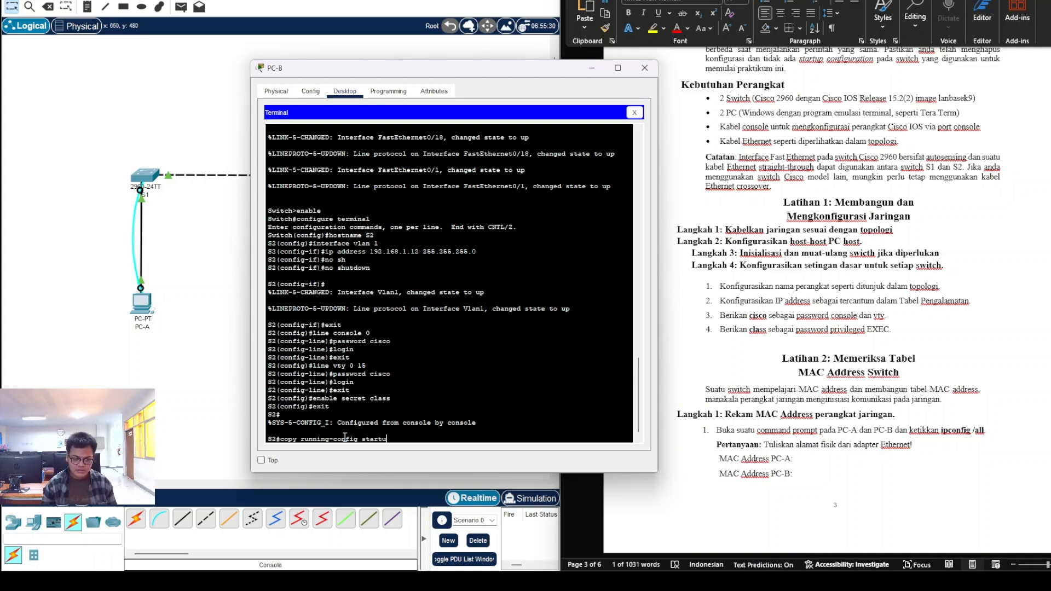
type("startup-config")
key("Return")
key("Return")
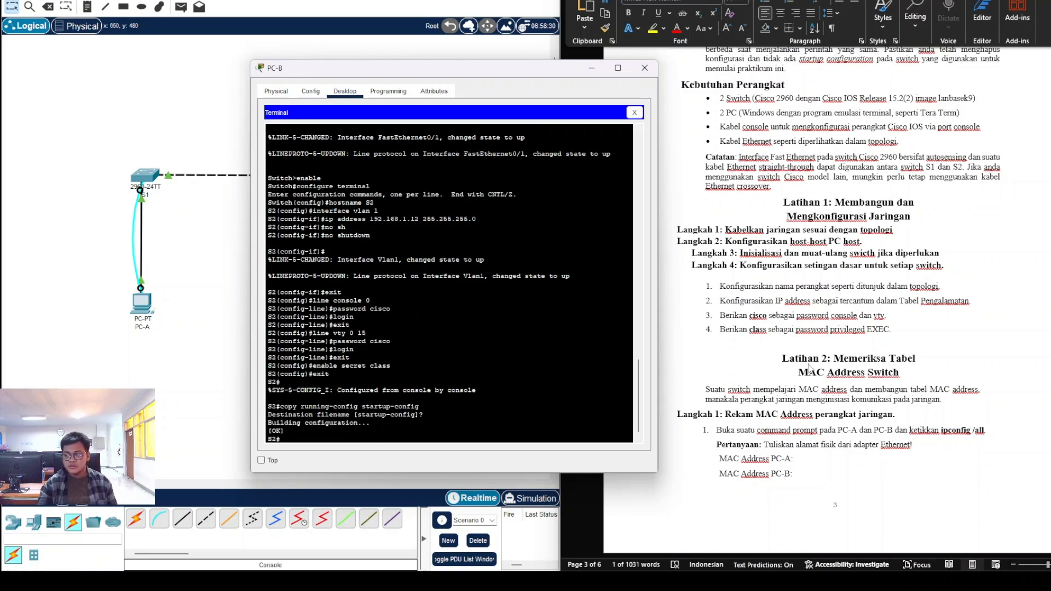
Step: Review the Step 1 instruction text in the Word worksheet, then return to PC-B's terminal
left_click(795, 340)
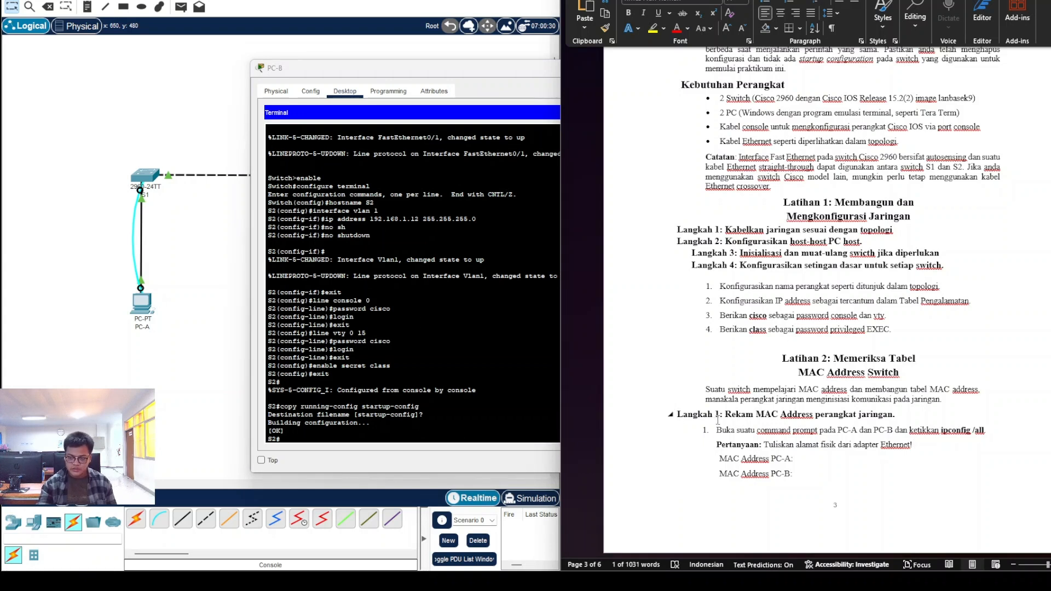
left_click_drag(723, 431, 961, 431)
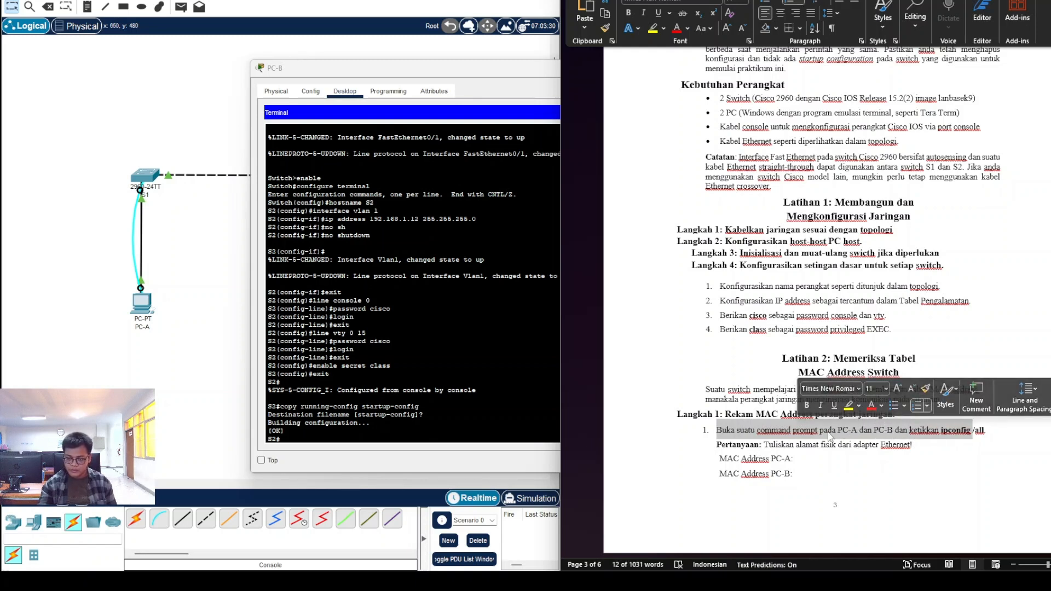
left_click(961, 430)
left_click(425, 320)
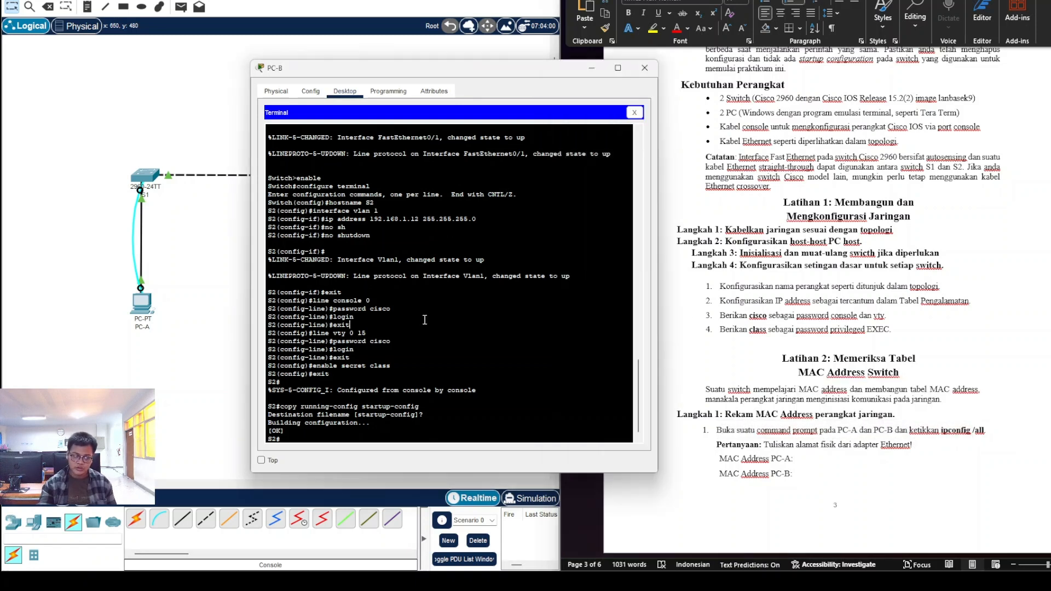
Step: Run ipconfig /all on PC-A and copy its MAC address 0005.5E02.57D0
left_click(634, 75)
left_click(140, 307)
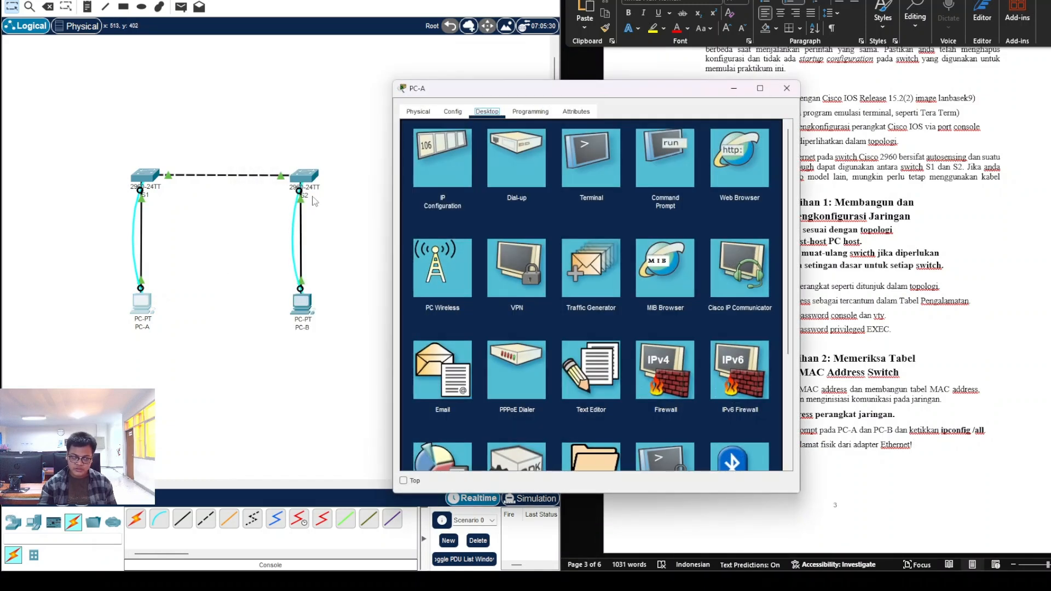
left_click(650, 154)
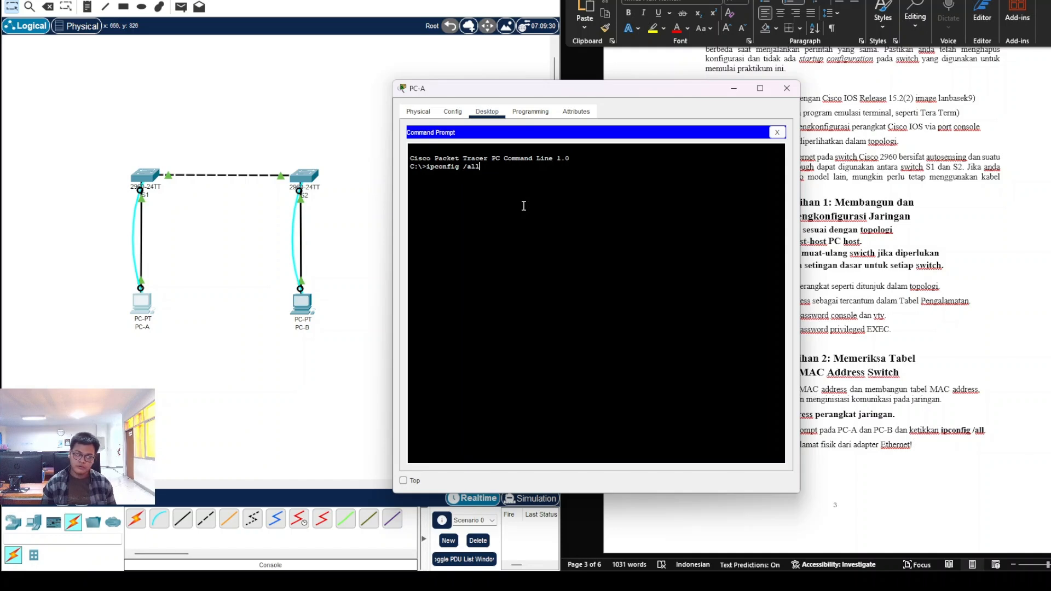
key("Return")
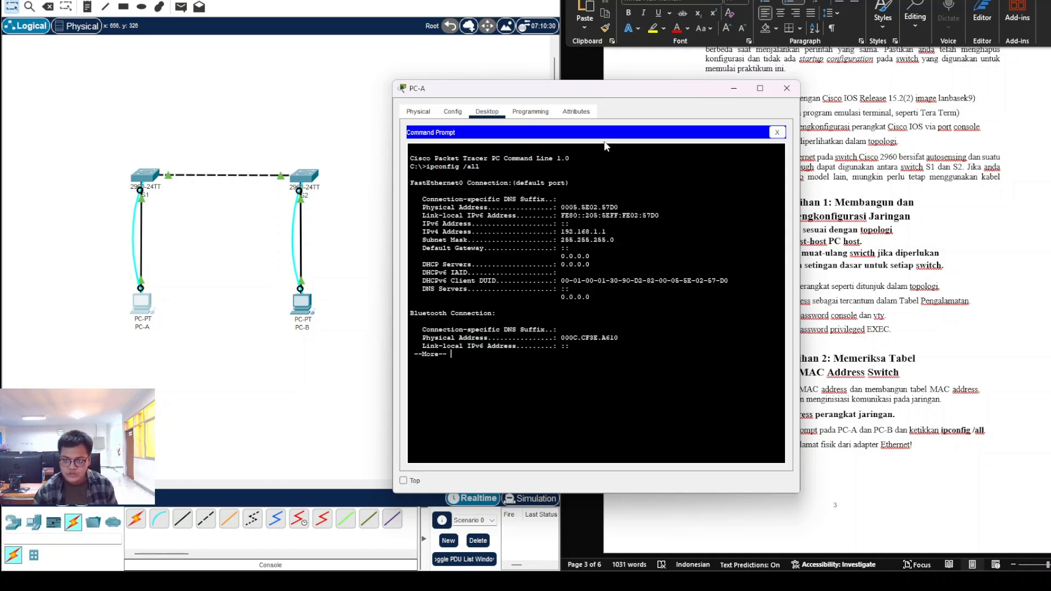
left_click_drag(641, 89, 430, 72)
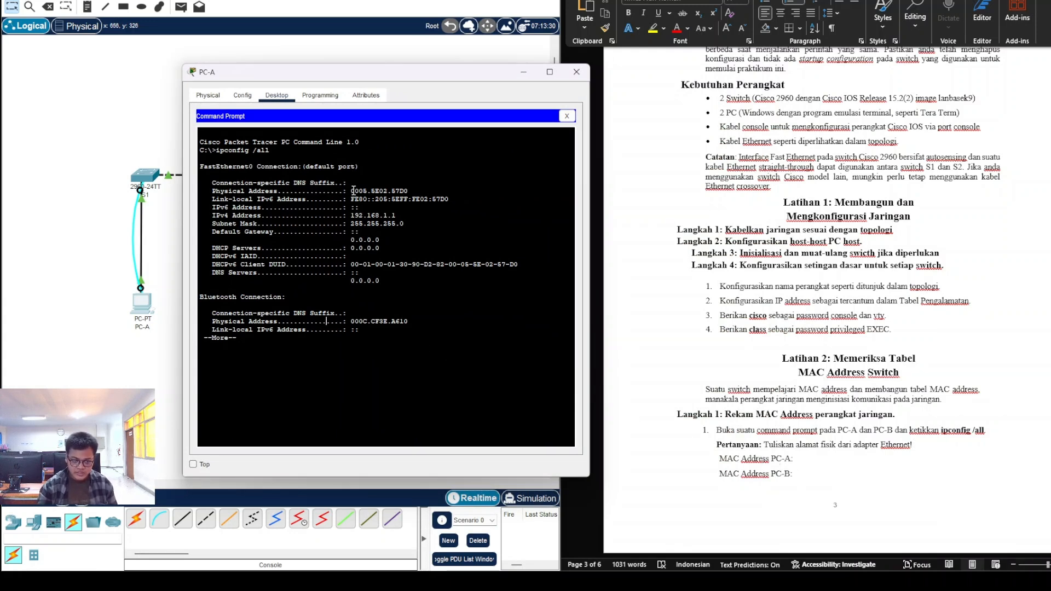
left_click_drag(353, 191, 411, 191)
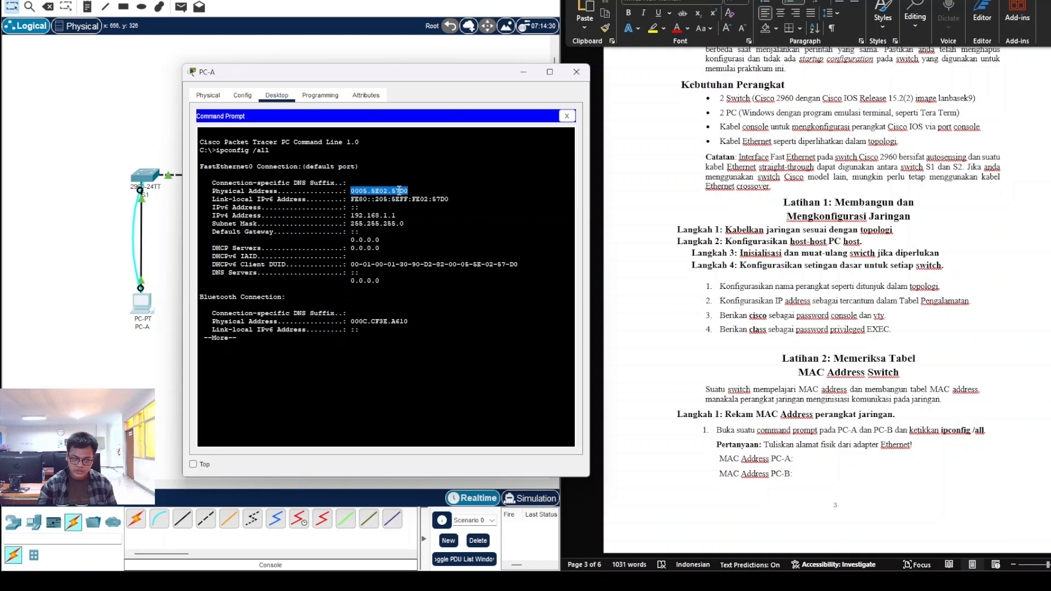
right_click(399, 191)
left_click(412, 198)
left_click(808, 460)
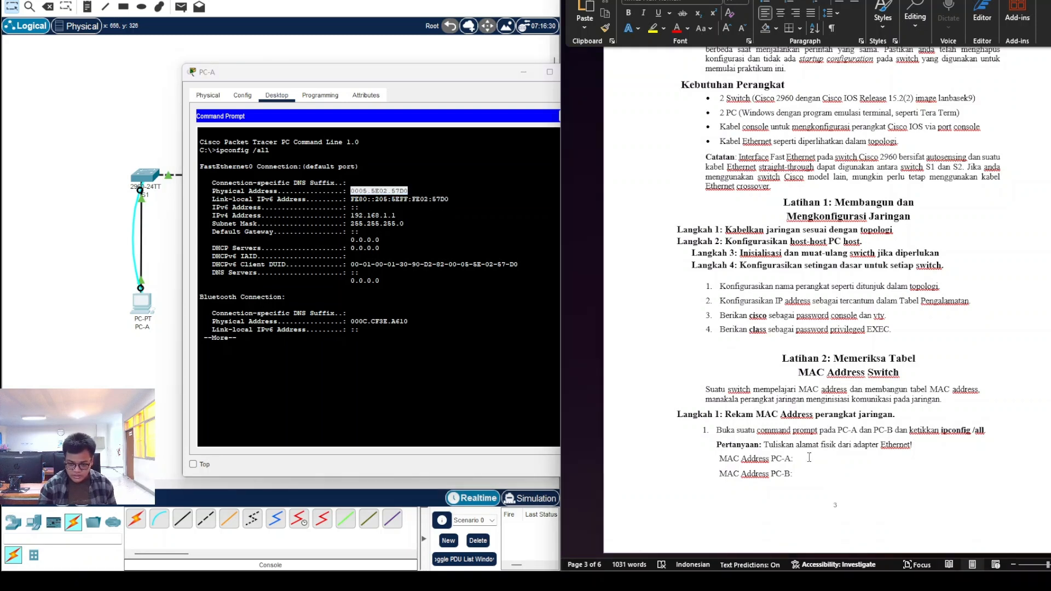
Step: Paste 0005.5E02.57D0 on a new line under MAC Address PC-A, keeping source formatting
key("ctrl+v")
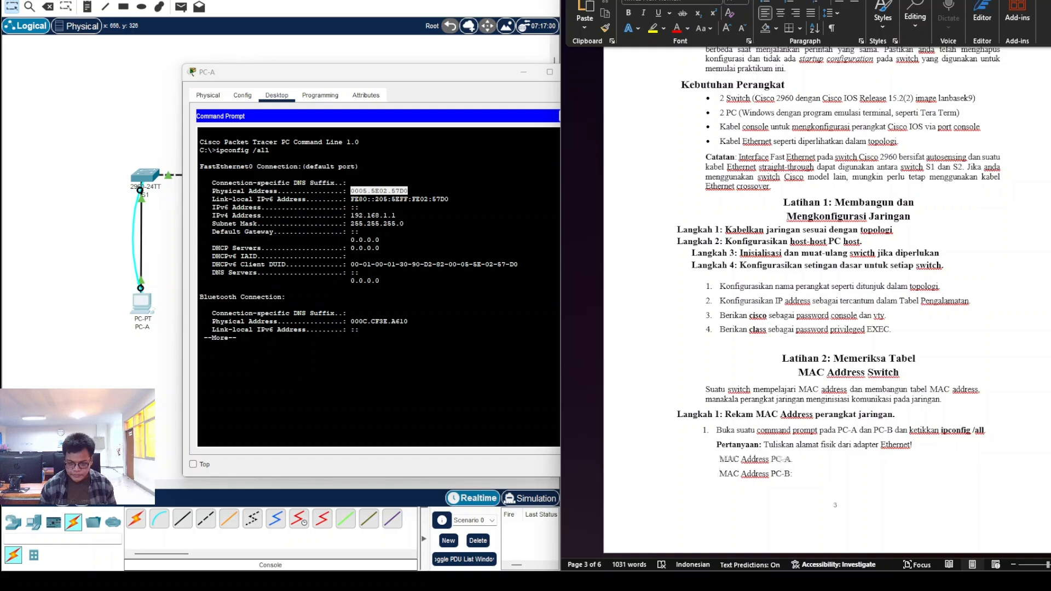
key("Return")
key("ctrl+v")
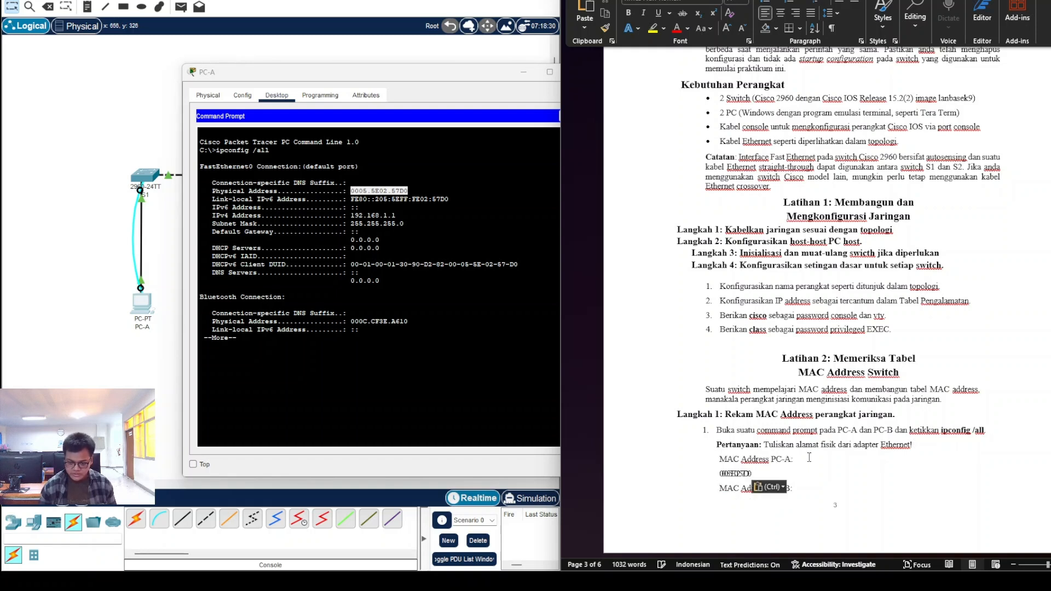
left_click(770, 486)
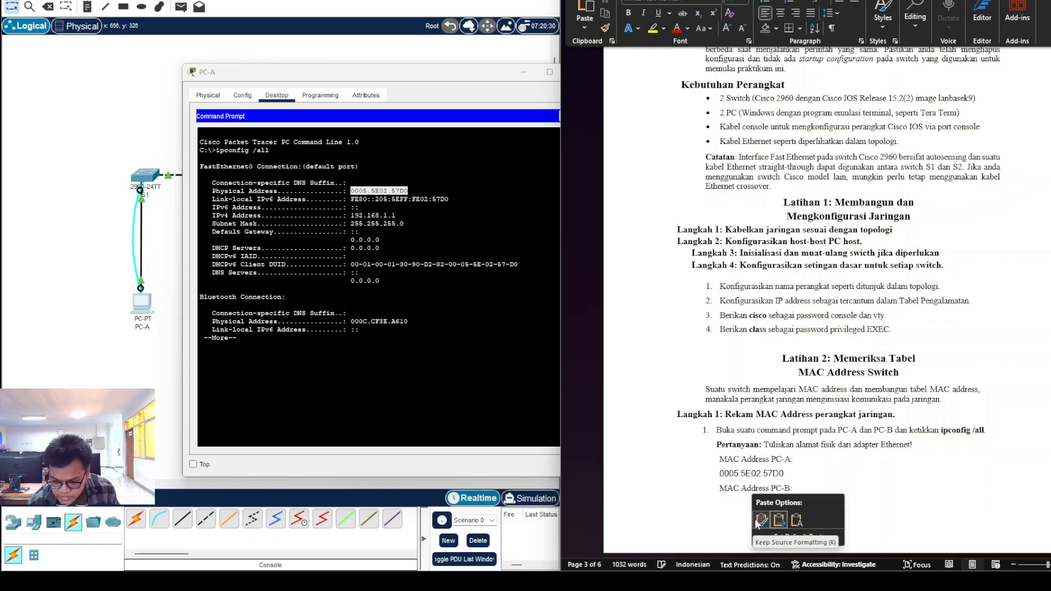
left_click(756, 520)
scroll(768, 482, "down", 1)
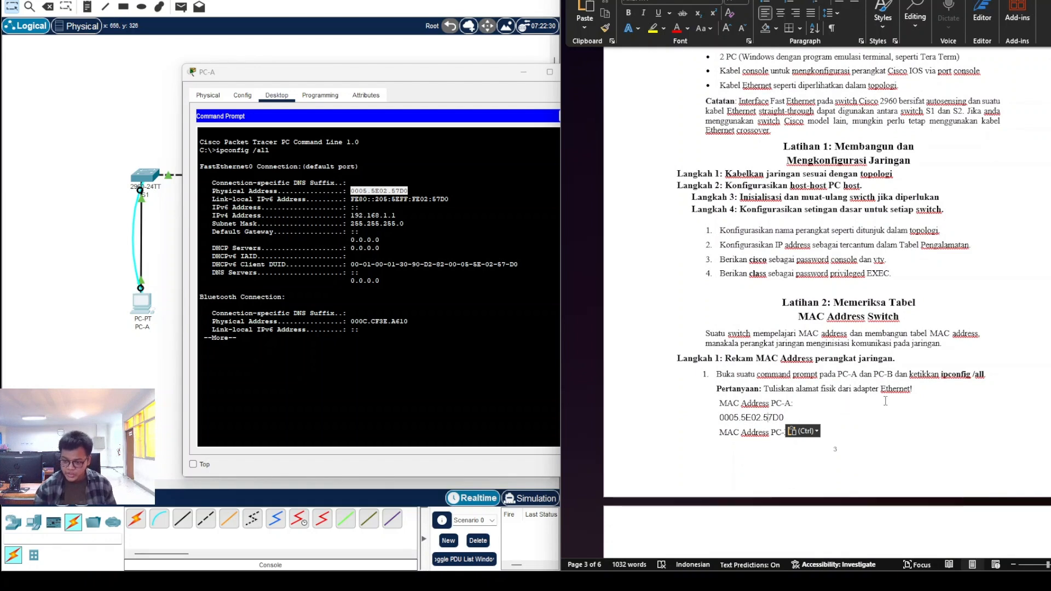
Step: Close PC-A's window and bring up PC-B's Command Prompt
left_click(442, 142)
left_click(574, 74)
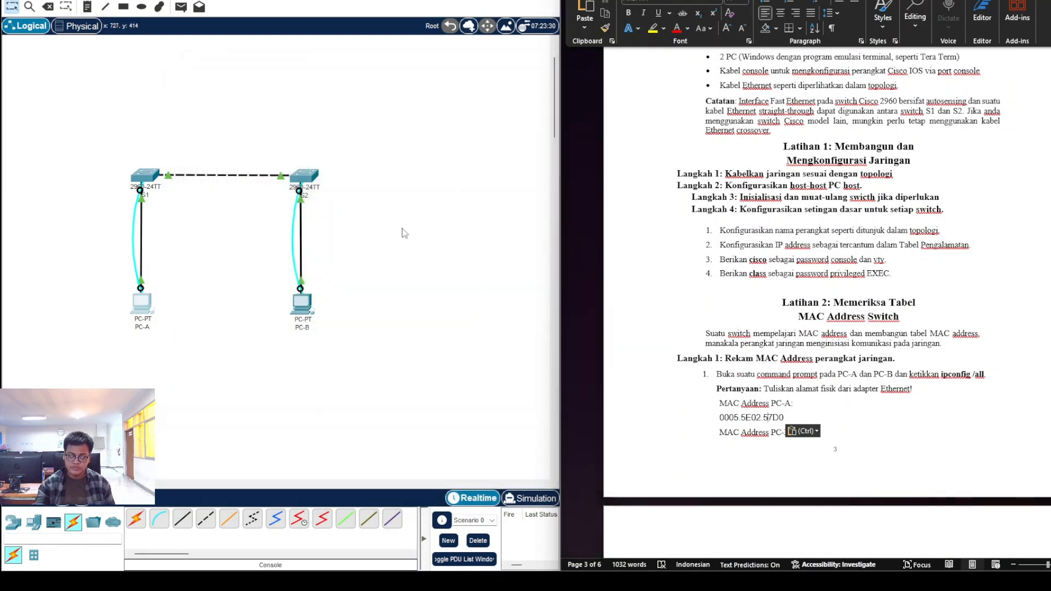
left_click(302, 303)
left_click(648, 168)
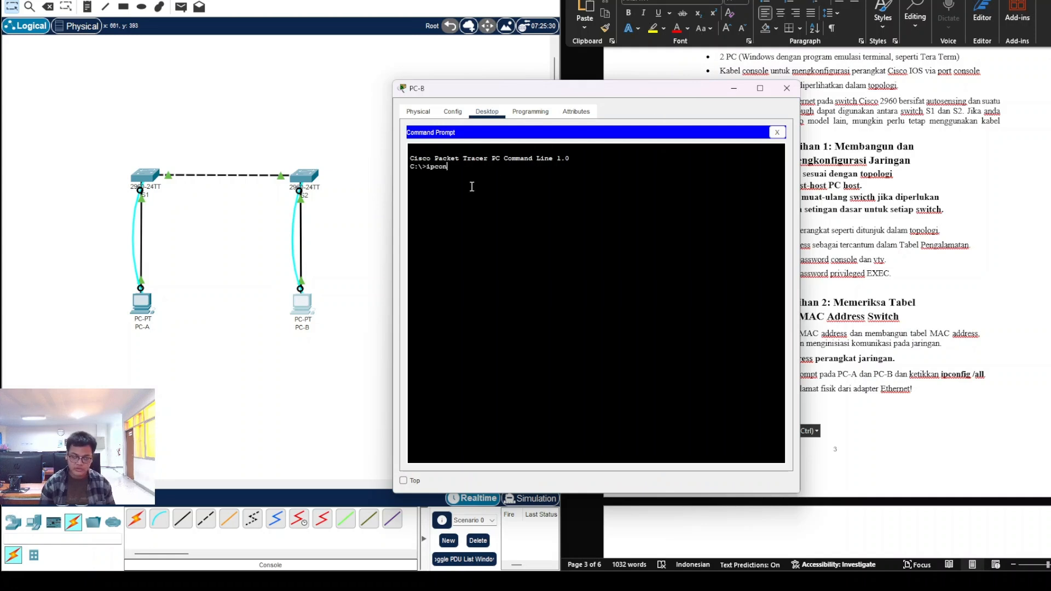
Step: Run ipconfig /all on PC-B and copy its MAC address 0001.6340.CD99
type("ipconfig /al")
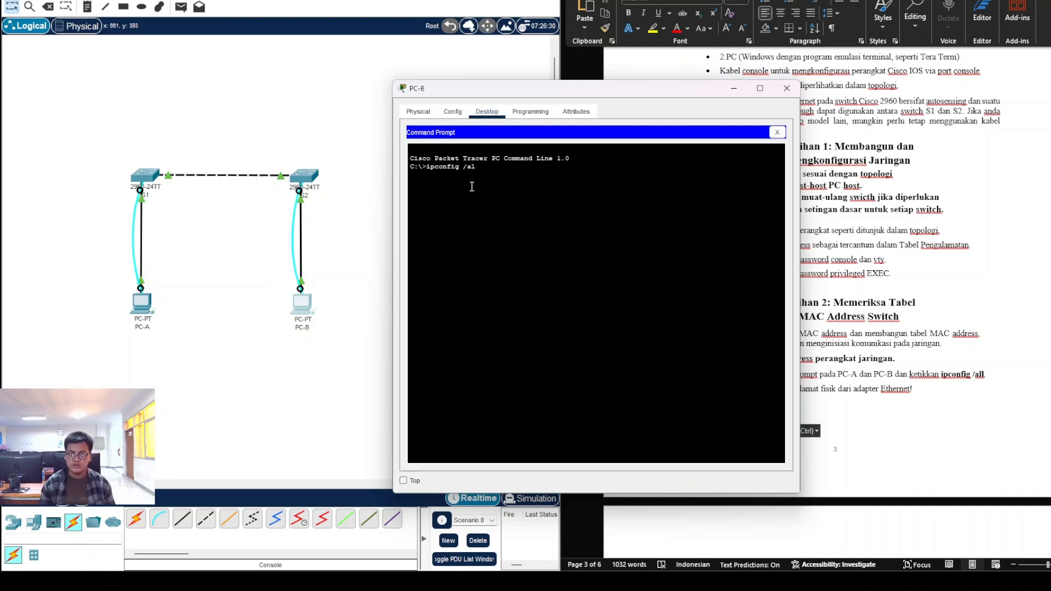
type("l")
key("Return")
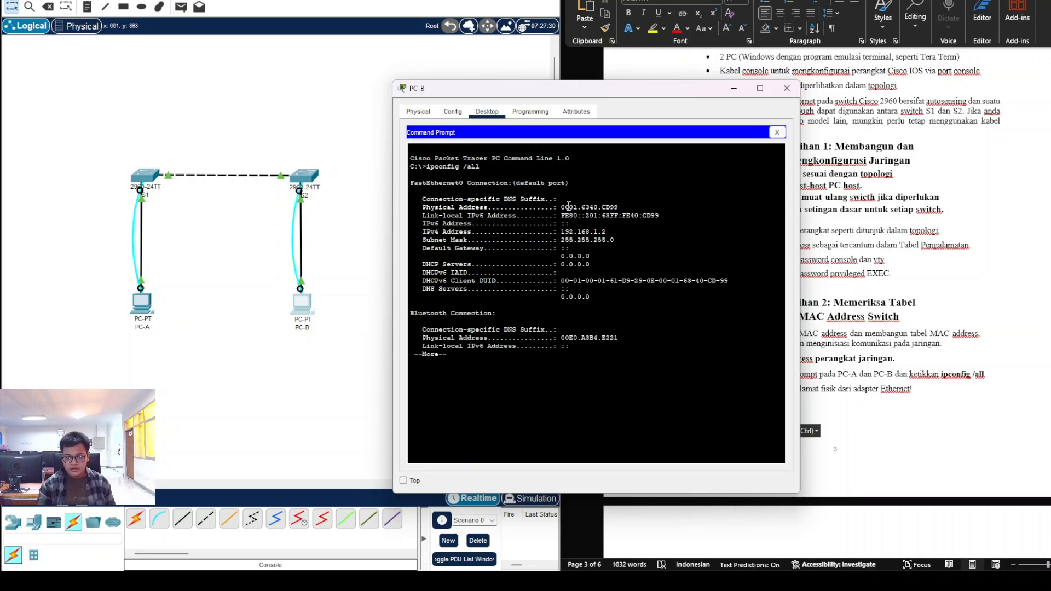
left_click_drag(562, 207, 619, 208)
right_click(611, 207)
left_click(623, 216)
left_click(734, 88)
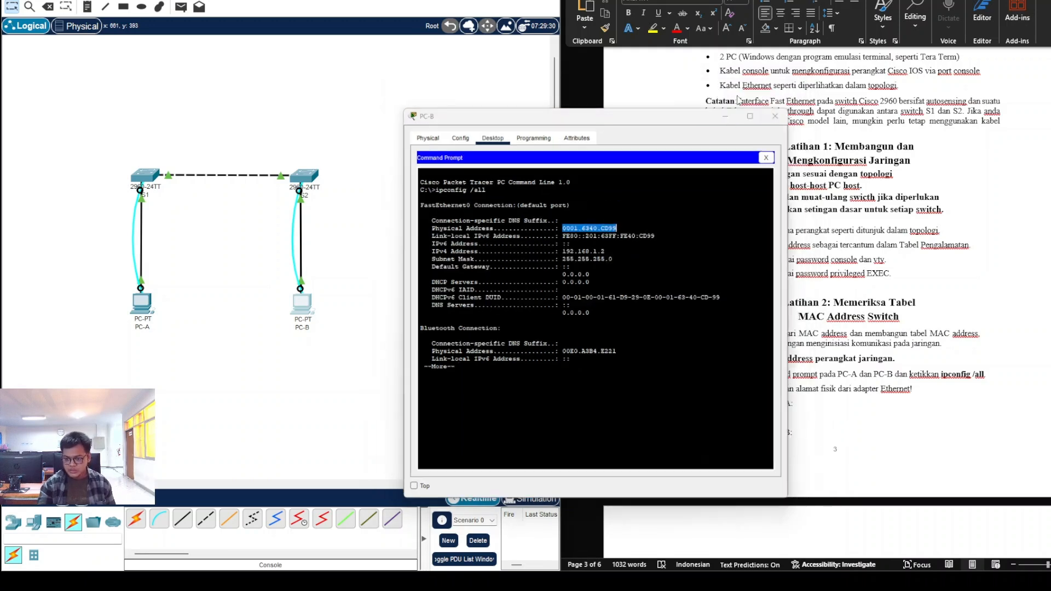
right_click(801, 428)
left_click(784, 430)
Step: Paste 0001.6340.CD99 under MAC Address PC-B, matching the document's formatting
right_click(807, 433)
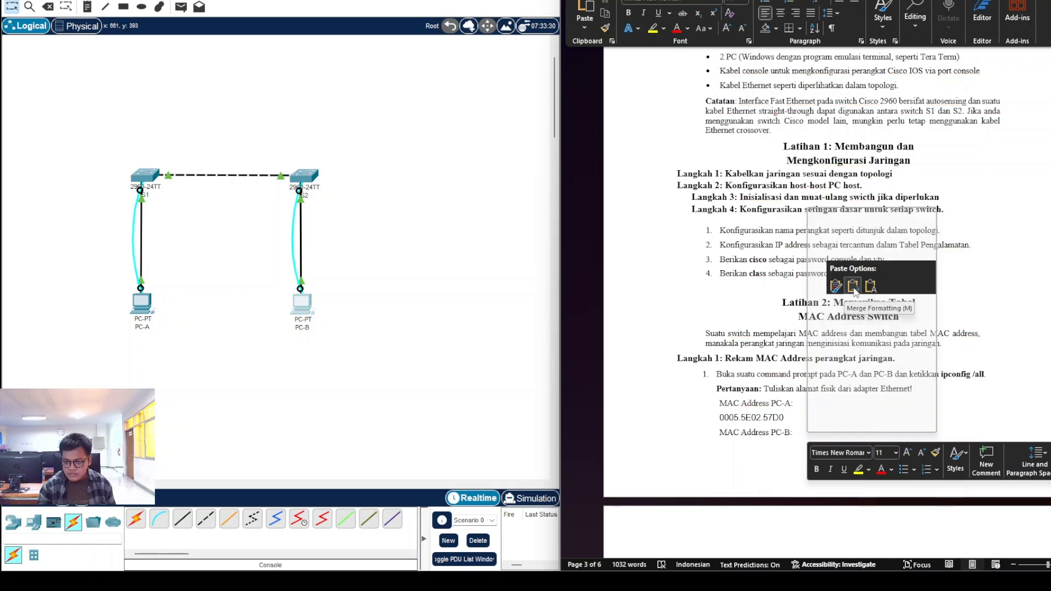
left_click(854, 285)
scroll(767, 383, "down", 3)
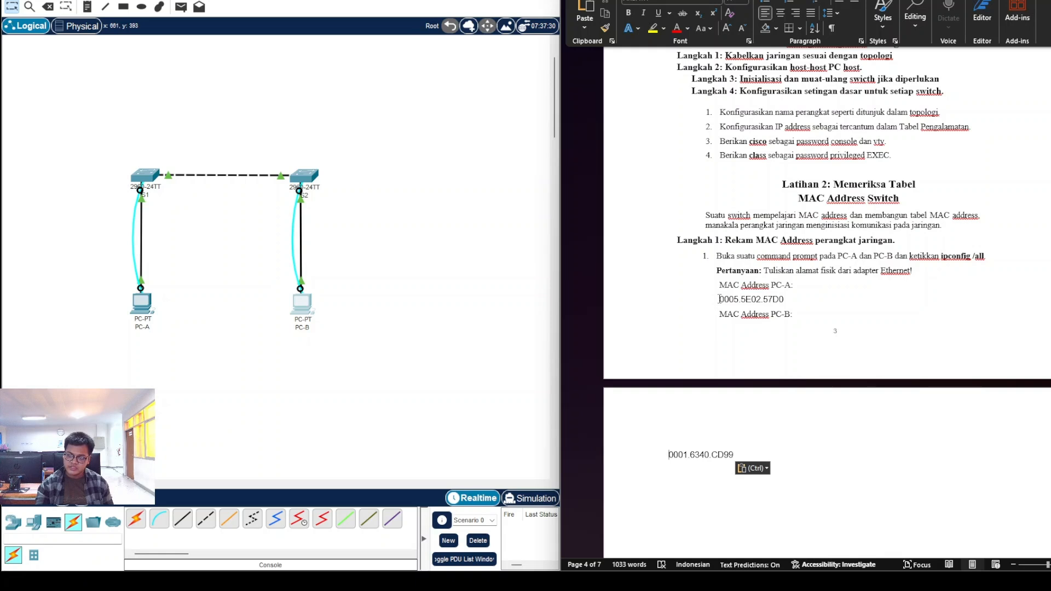
left_click_drag(719, 299, 793, 304)
scroll(684, 427, "down", 2)
left_click_drag(670, 402, 763, 399)
left_click(688, 405)
Step: Try joining the PC-B address onto its label line, revert it, and scroll to step 2
scroll(671, 399, "down", 3)
scroll(672, 398, "up", 2)
left_click(670, 371)
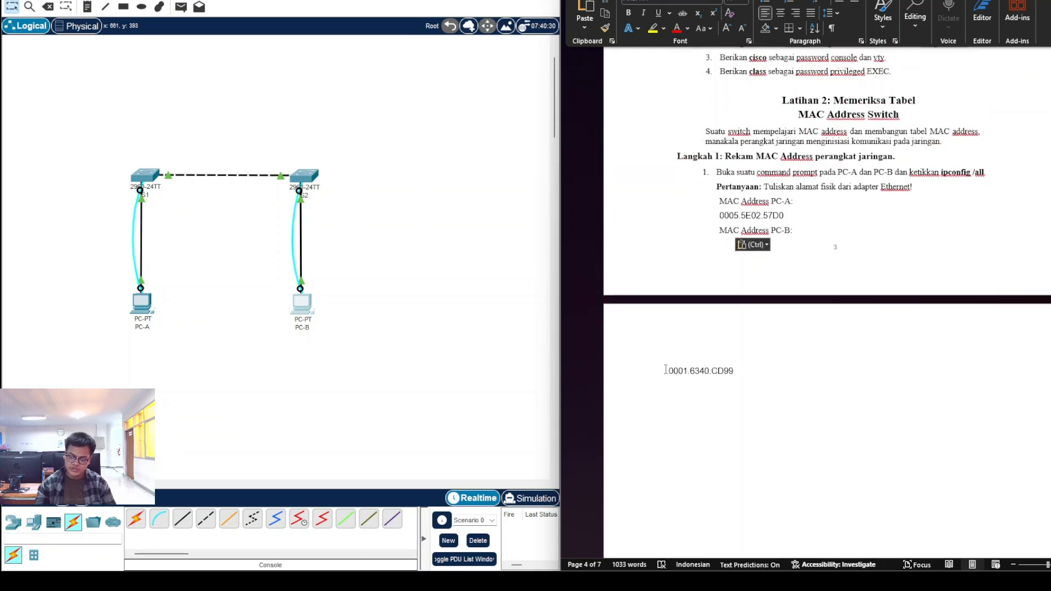
key("BackSpace")
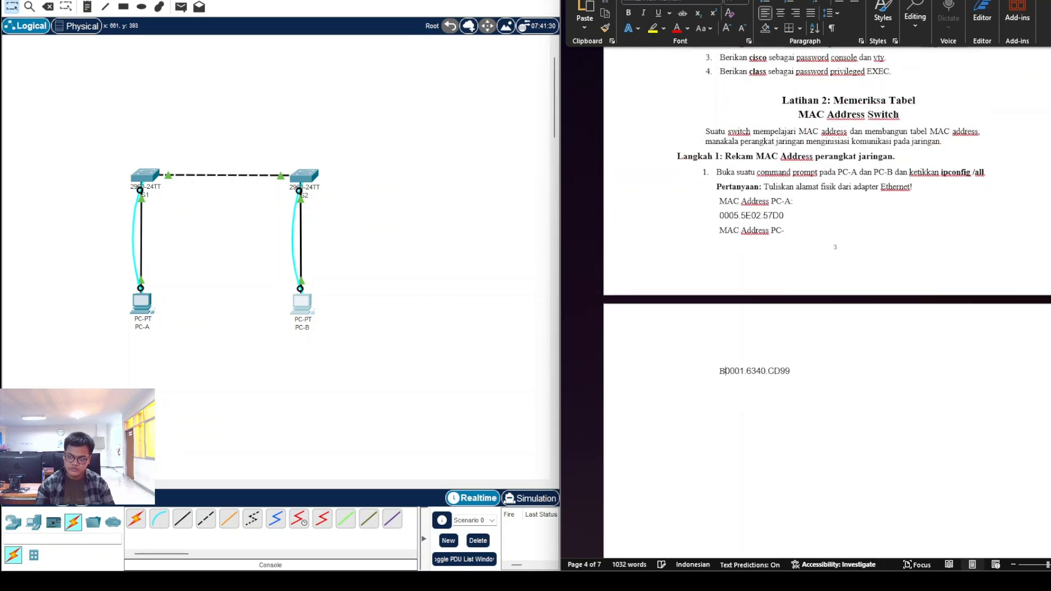
key("BackSpace")
key("BackSpace")
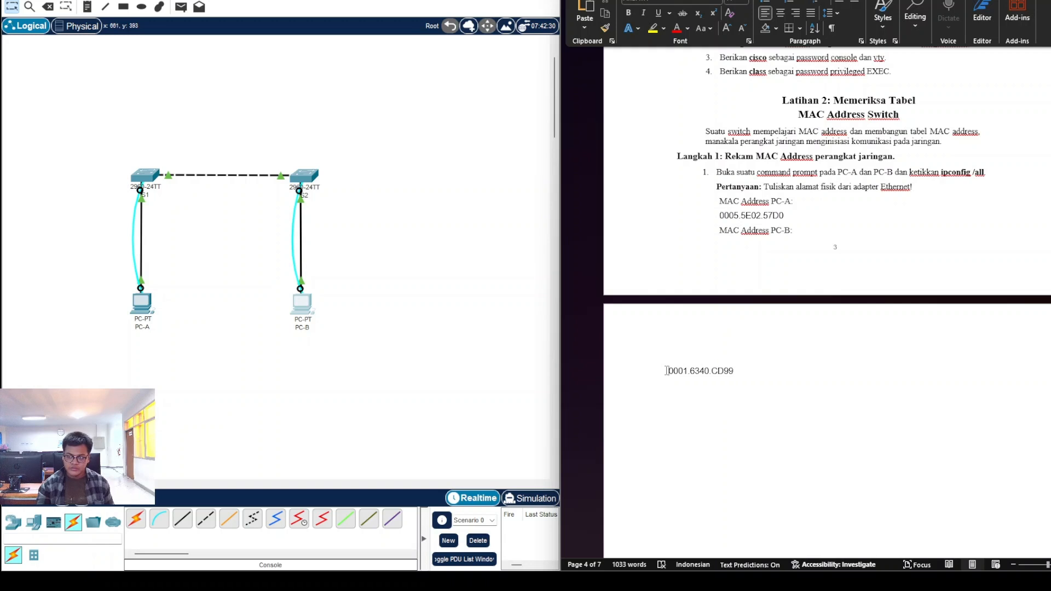
scroll(784, 357, "down", 5)
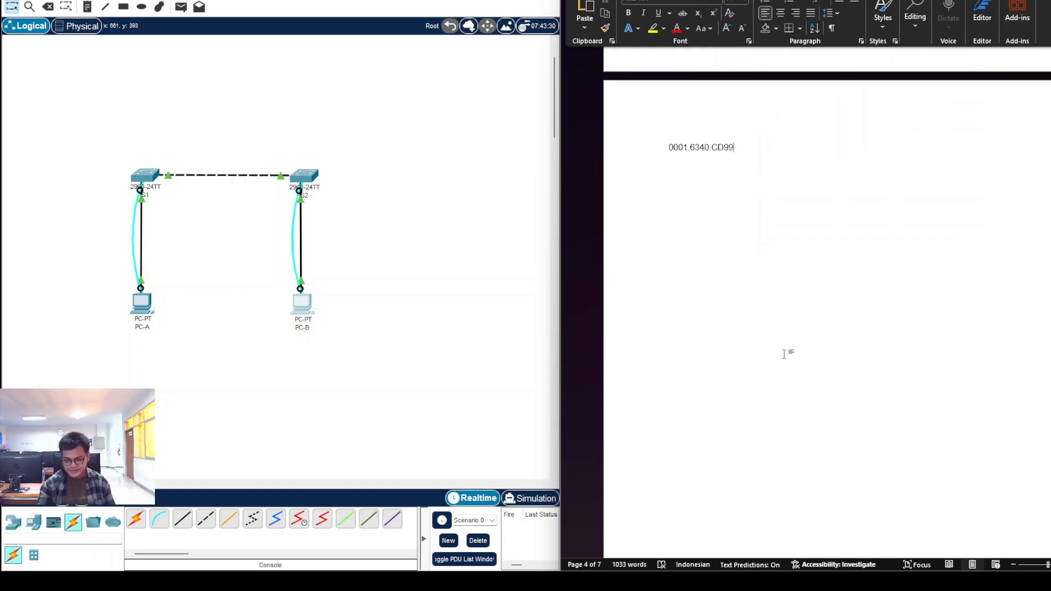
scroll(784, 354, "up", 4)
scroll(785, 357, "down", 15)
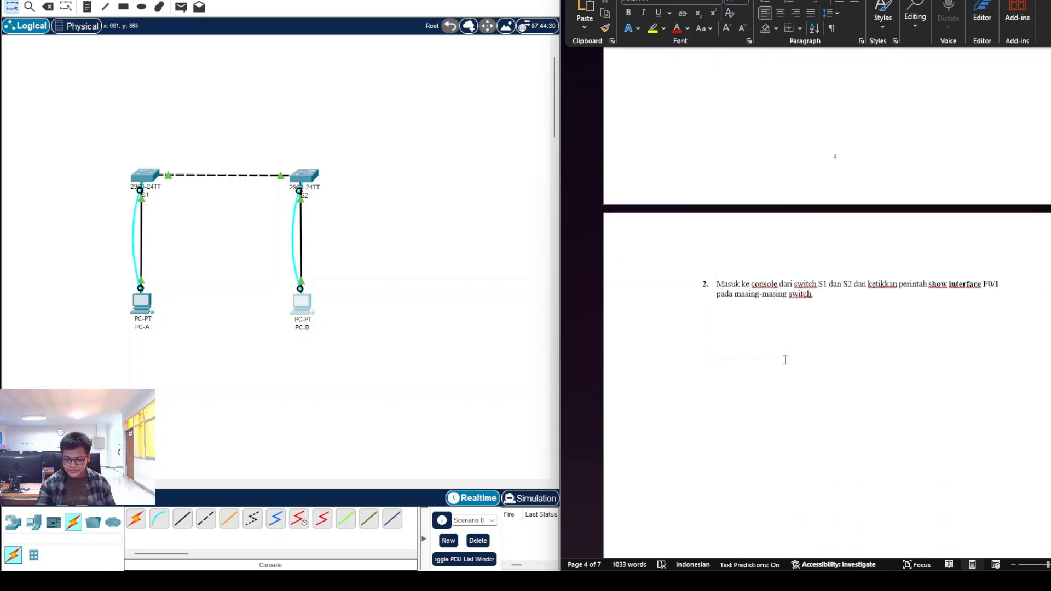
scroll(785, 360, "down", 2)
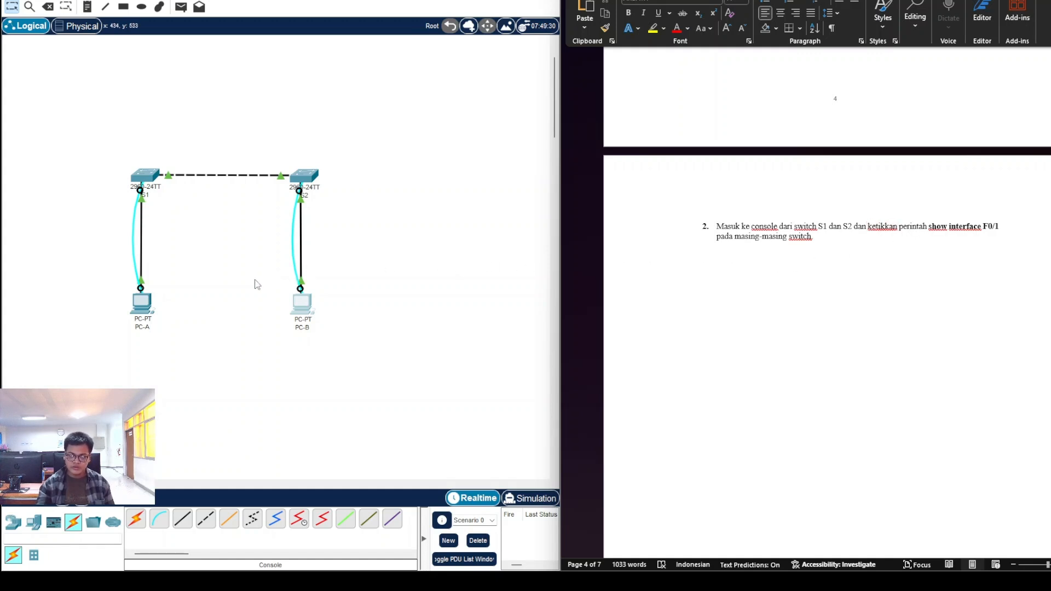
Step: From PC-A's terminal, show S1's interface F0/1 details, revealing hardware address 0000.0c64.b901
left_click(147, 306)
left_click(583, 159)
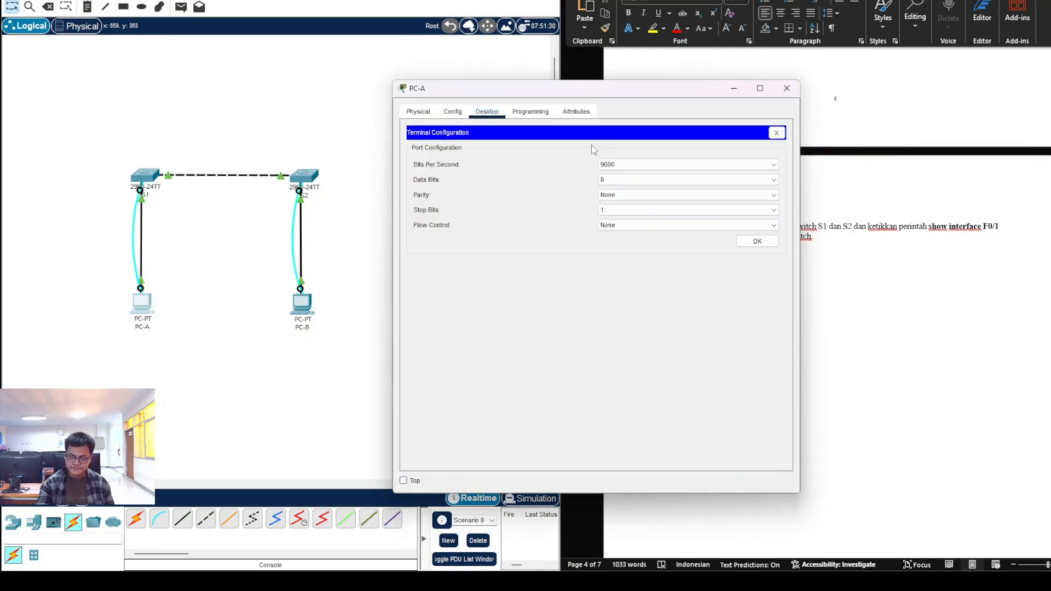
left_click_drag(628, 96, 365, 67)
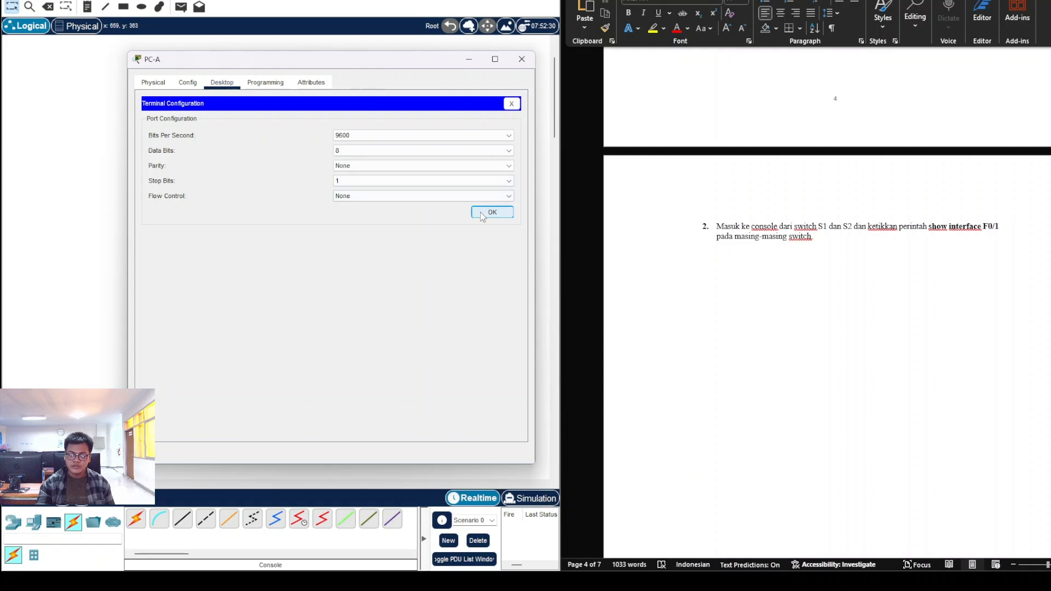
left_click(492, 212)
type("show interface F0/1")
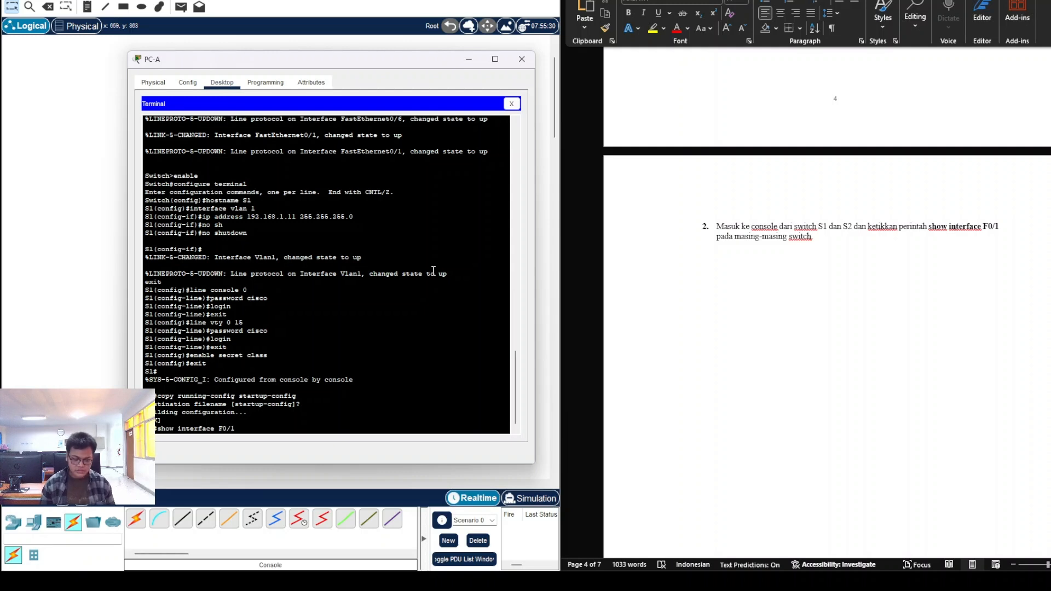
key("Return")
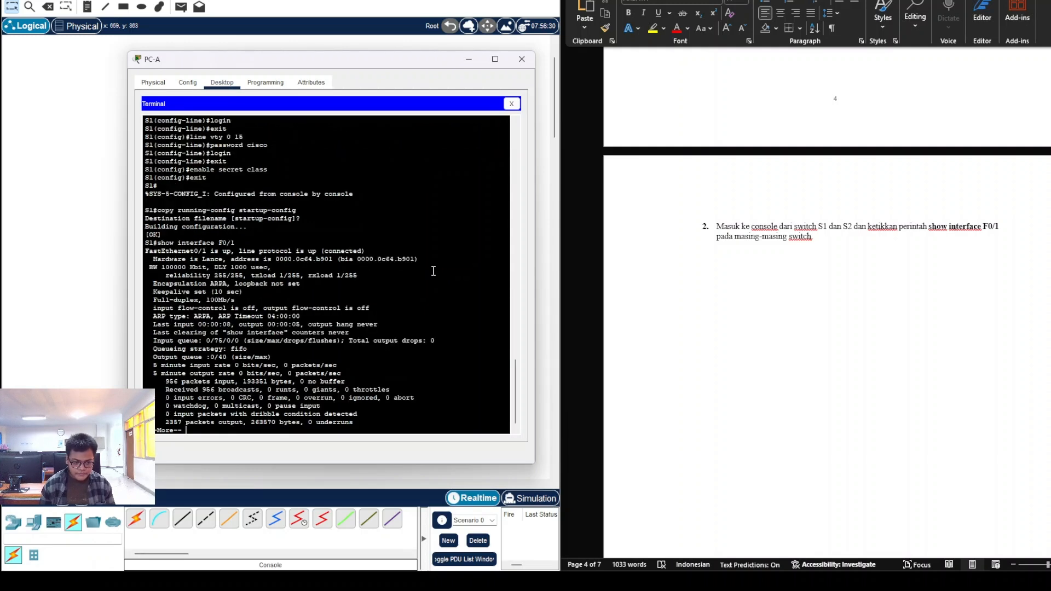
scroll(754, 284, "down", 10)
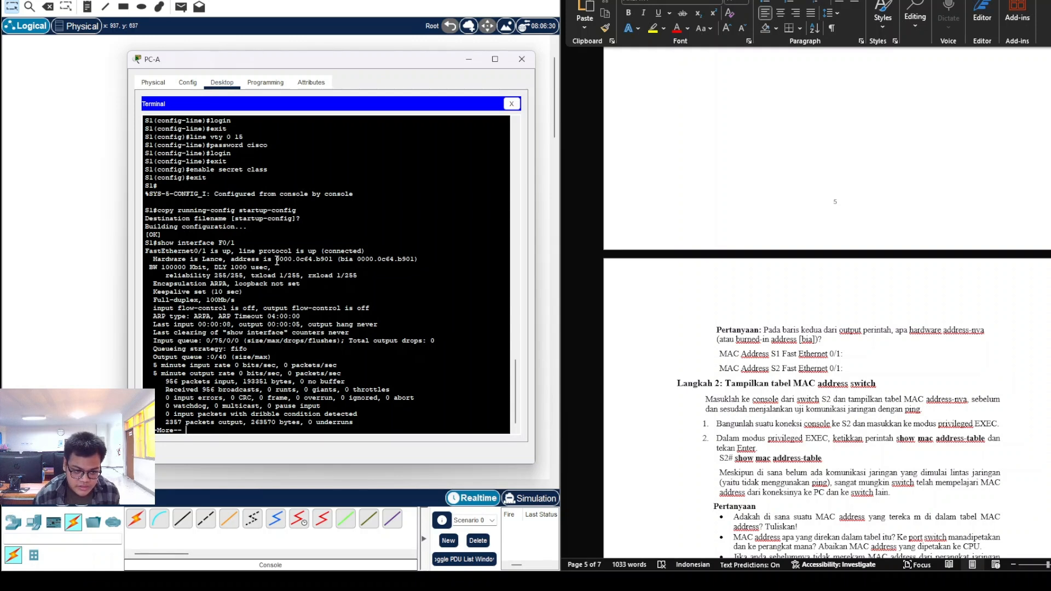
Step: Paste S1's F0/1 address 0000.0c64.b901 (bia 0000.0c64.b901) into the worksheet's S1 answer, then close PC-A
left_click_drag(276, 260, 419, 258)
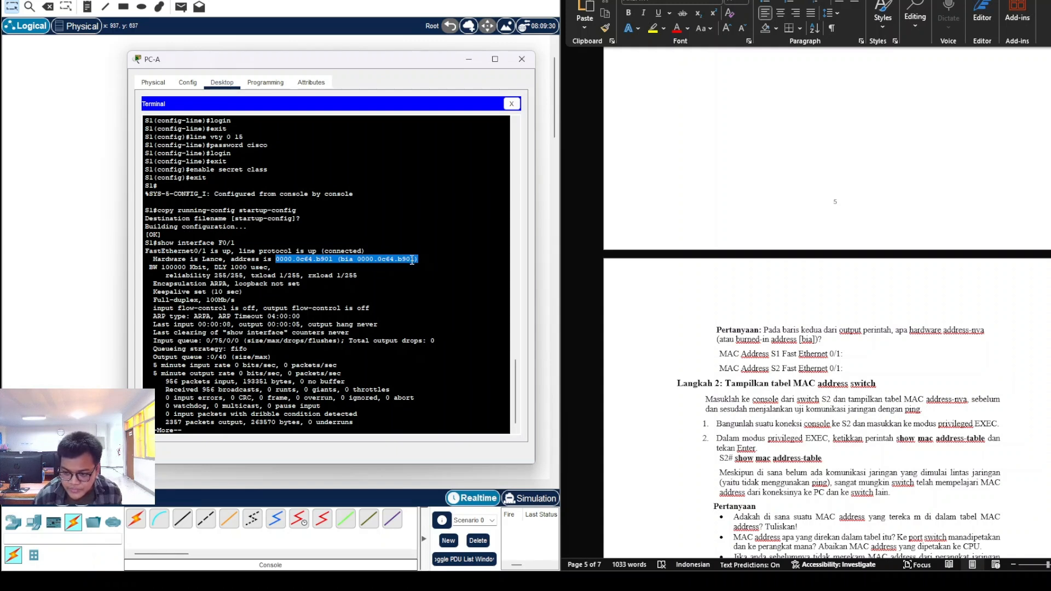
right_click(368, 258)
left_click(398, 267)
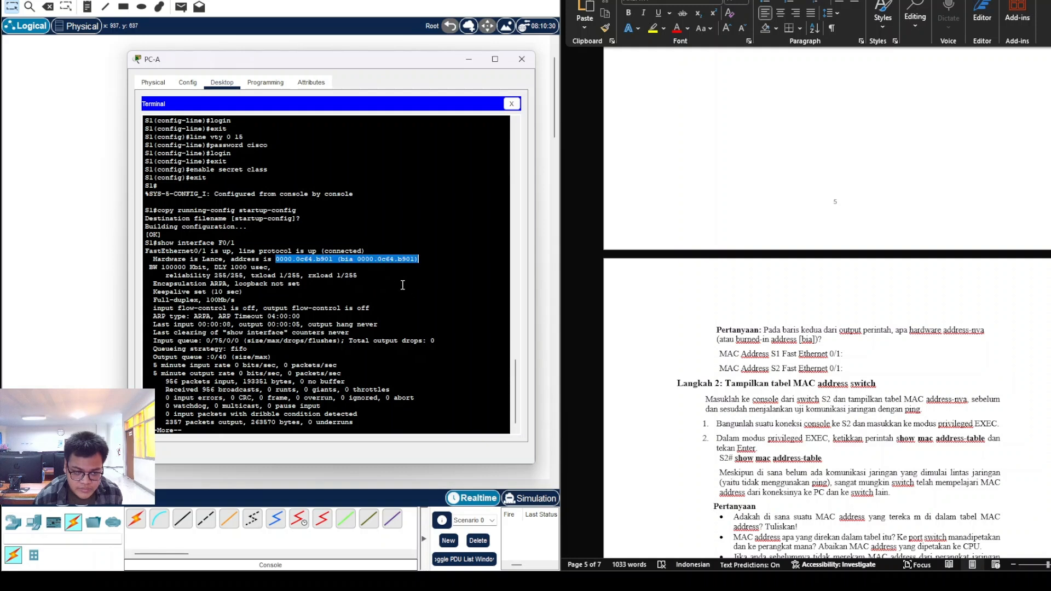
left_click(866, 356)
right_click(866, 355)
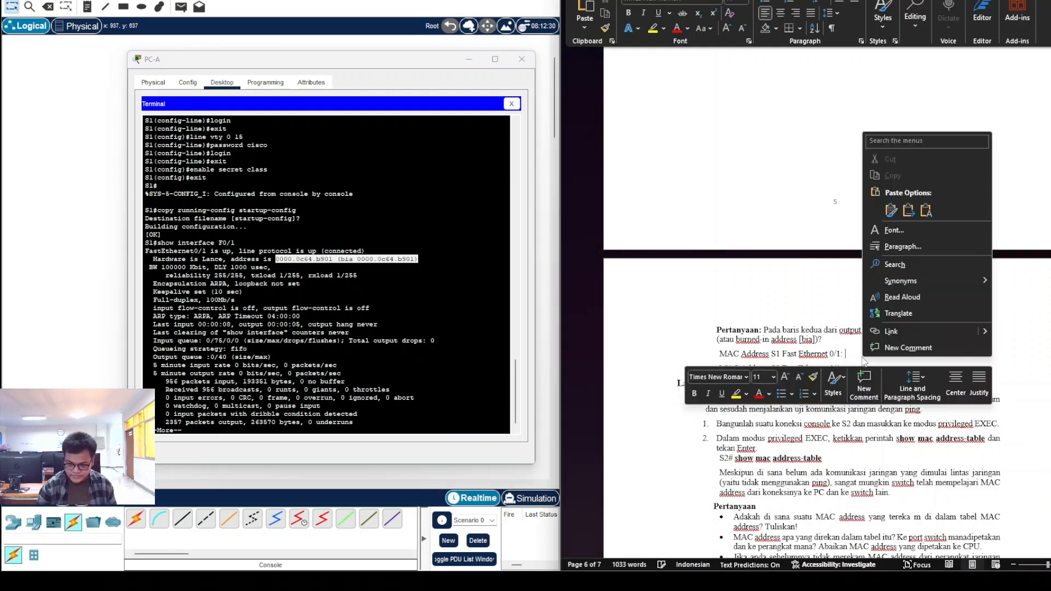
key("Escape")
key("ctrl+v")
left_click(831, 401)
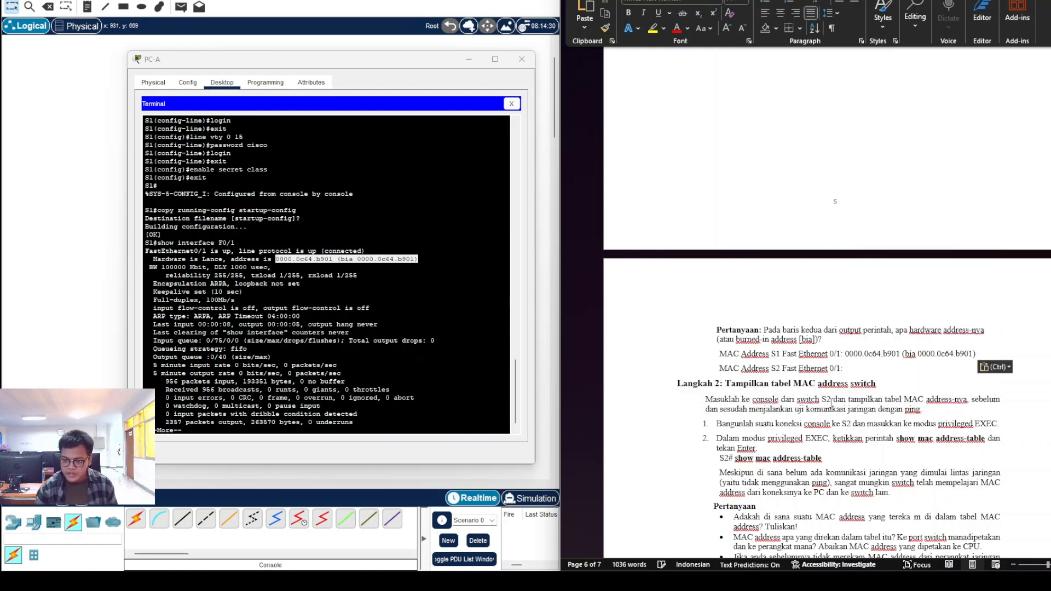
left_click(522, 58)
left_click(312, 311)
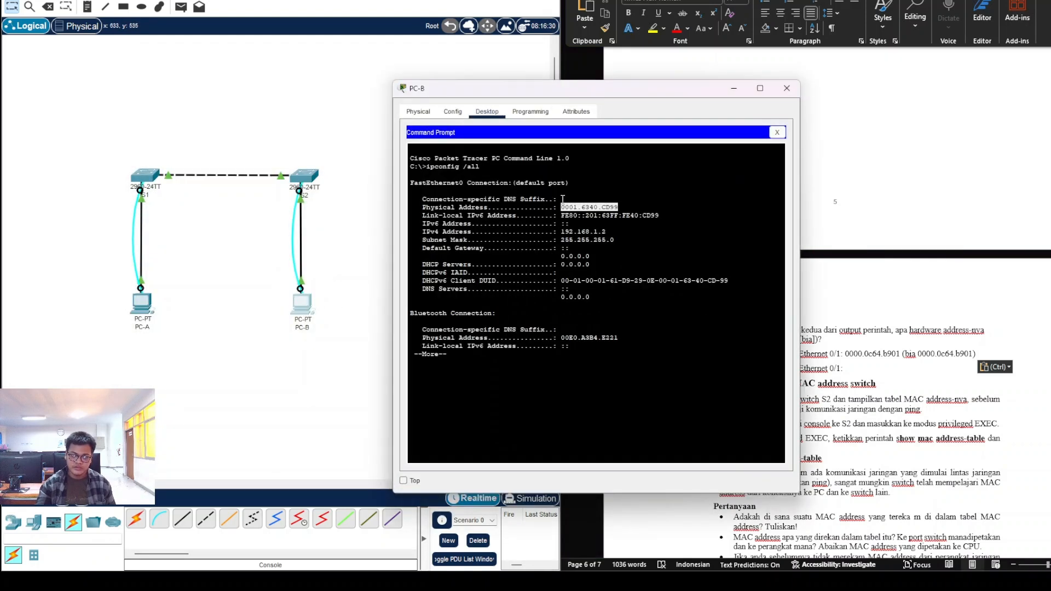
Step: Close PC-B's command prompt and open a terminal session to S2's console with default settings
left_click(780, 137)
left_click(585, 182)
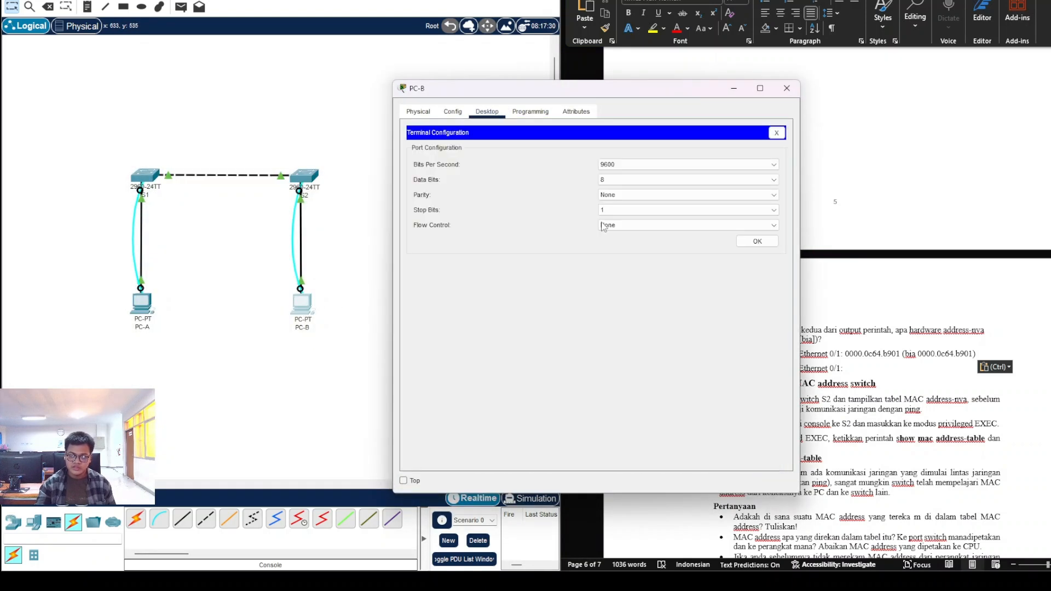
left_click(748, 242)
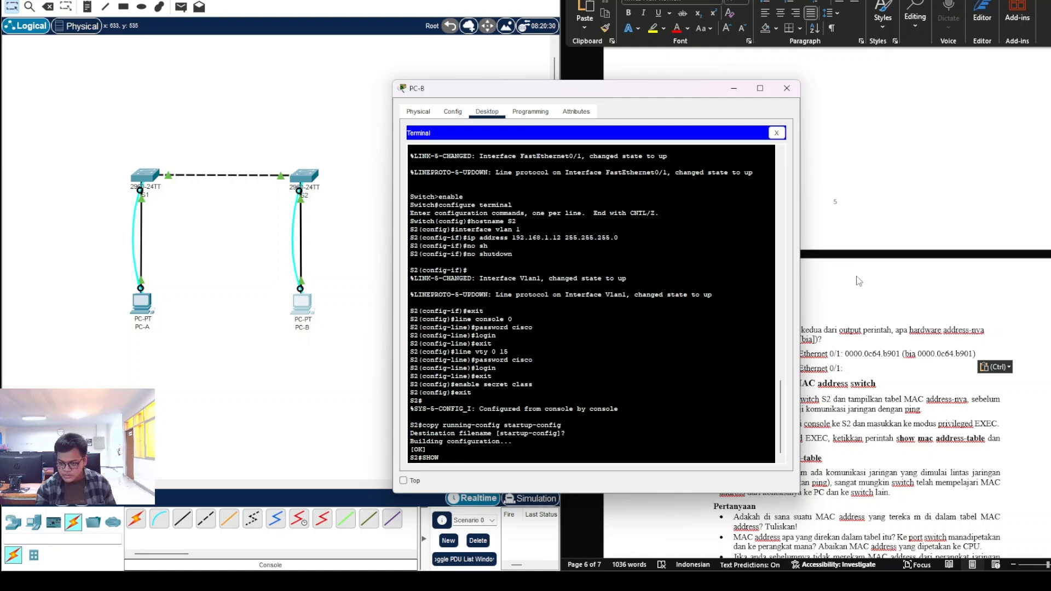
Step: Run show interface F0/1 on S2 and copy its hardware address 0003.e45c.d701
scroll(880, 309, "up", 8)
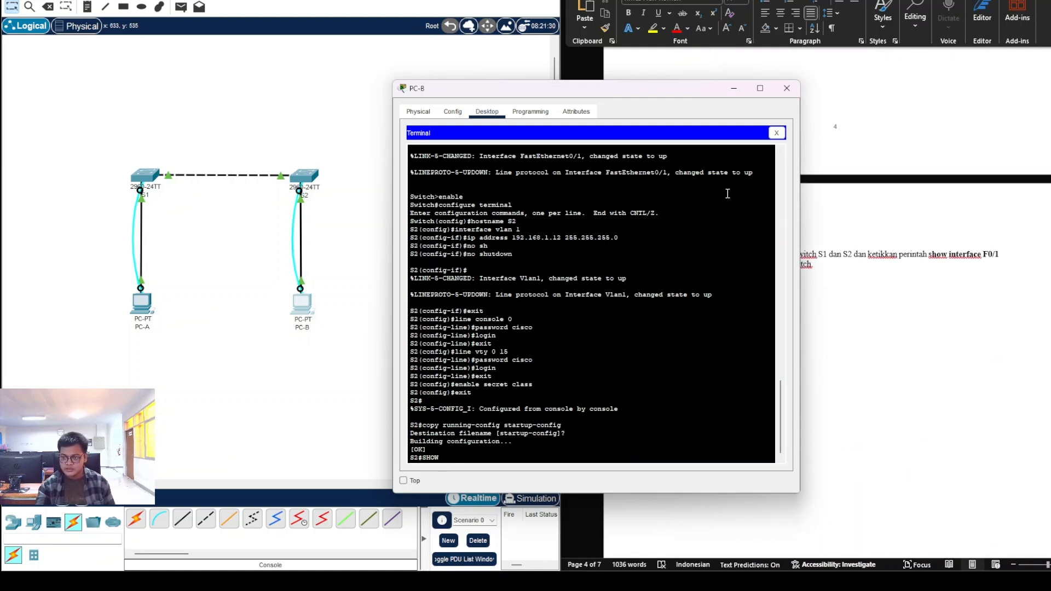
type("INTERFACE F0")
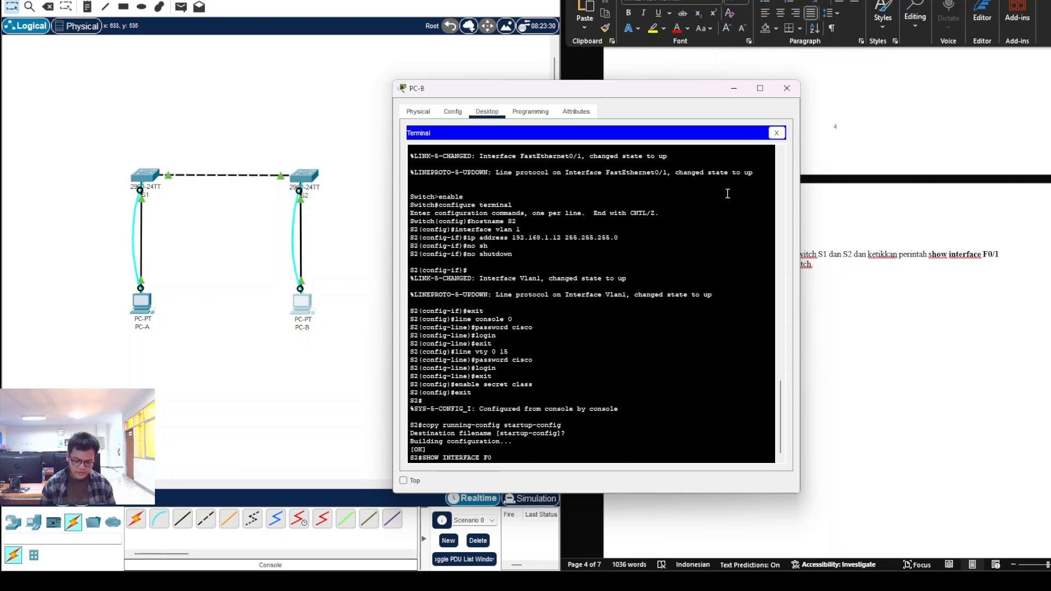
type("/1")
key("Return")
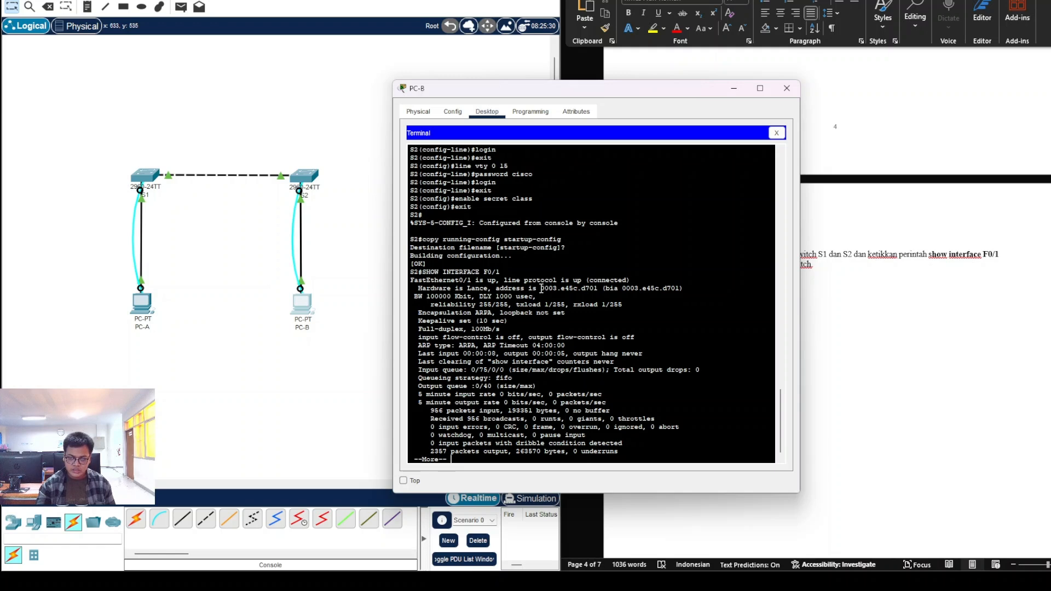
left_click_drag(541, 289, 686, 290)
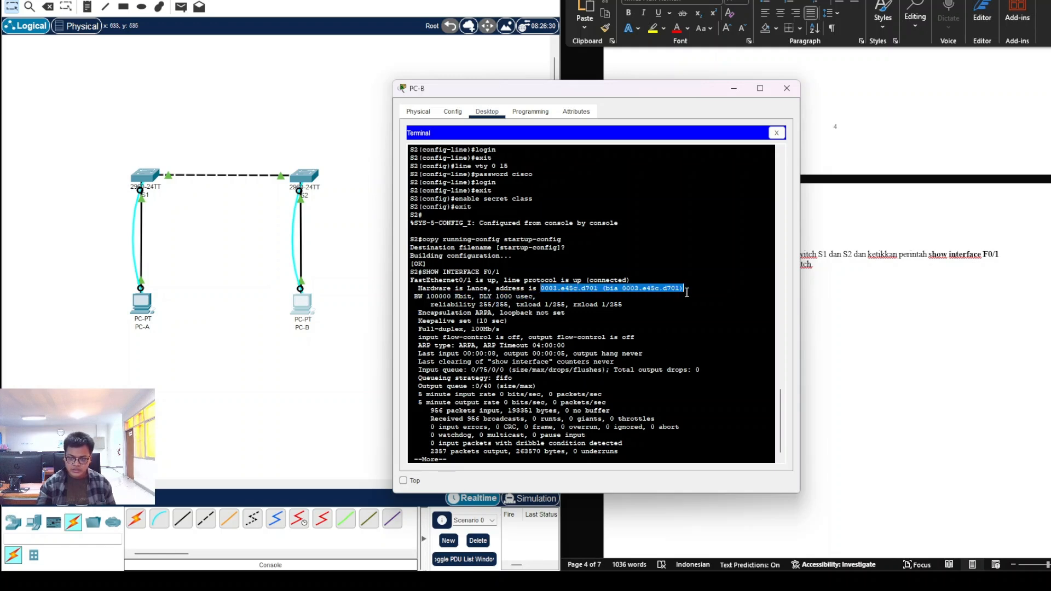
right_click(685, 291)
left_click(703, 301)
Step: Paste 0003.e45c.d701 after the 'MAC Address S2 Fast Ethernet 0/1:' label in the worksheet
left_click(903, 347)
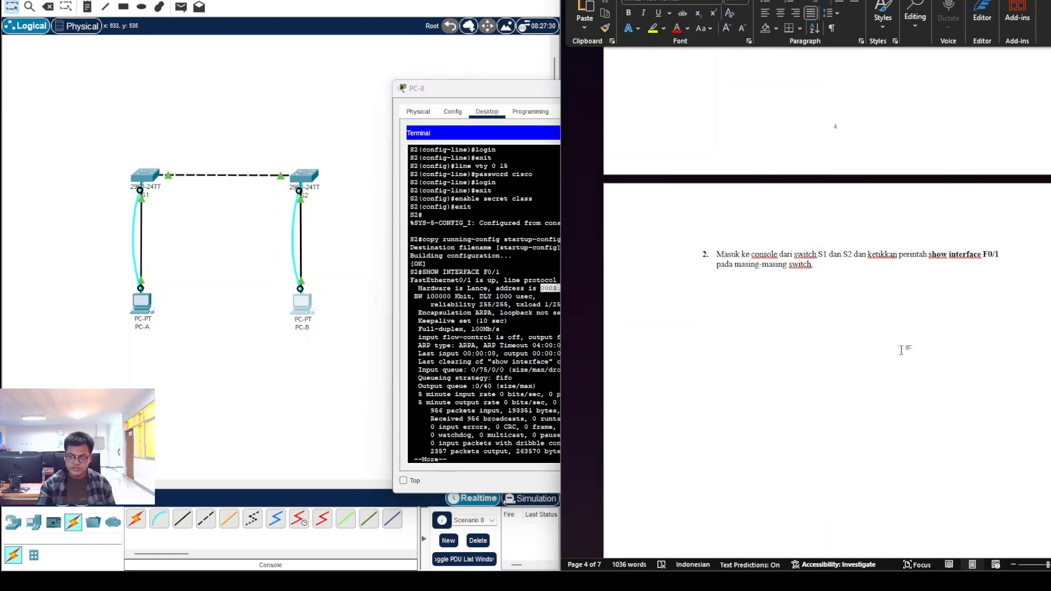
scroll(885, 395, "down", 15)
left_click(860, 312)
key("ctrl+v")
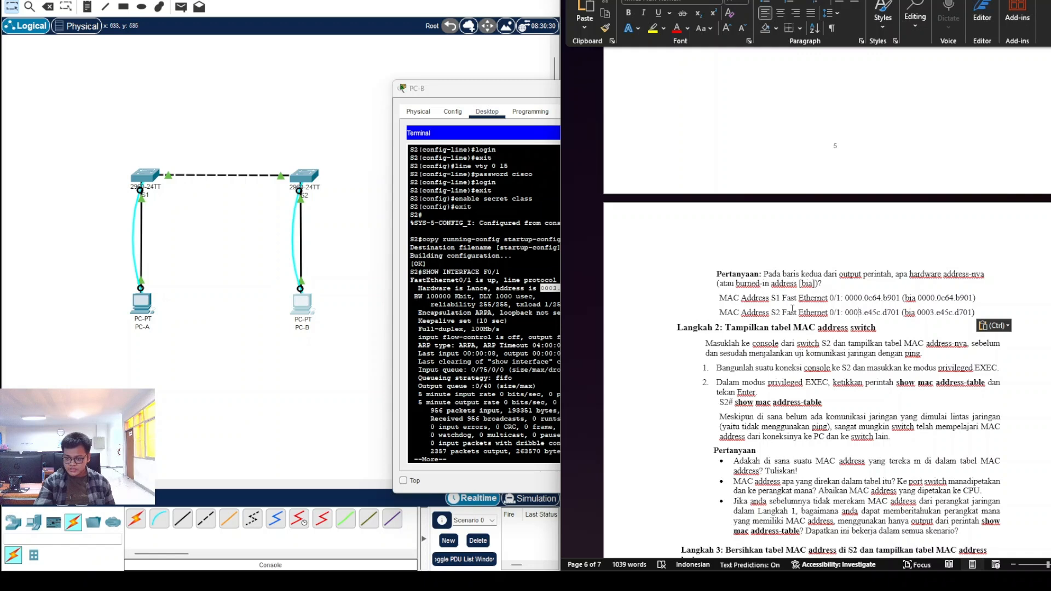
left_click_drag(842, 298, 979, 298)
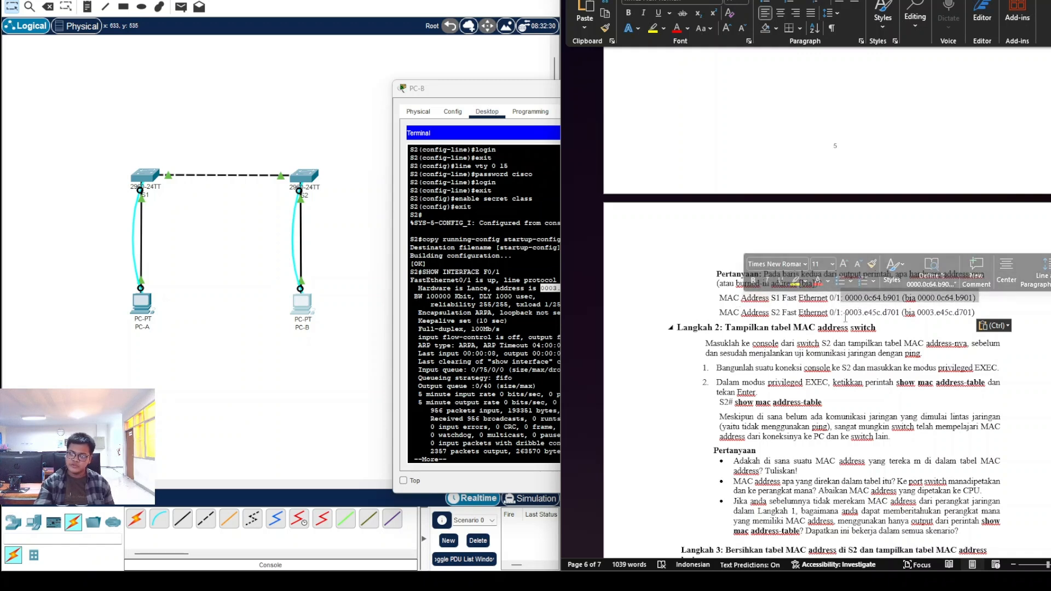
left_click_drag(845, 312, 975, 313)
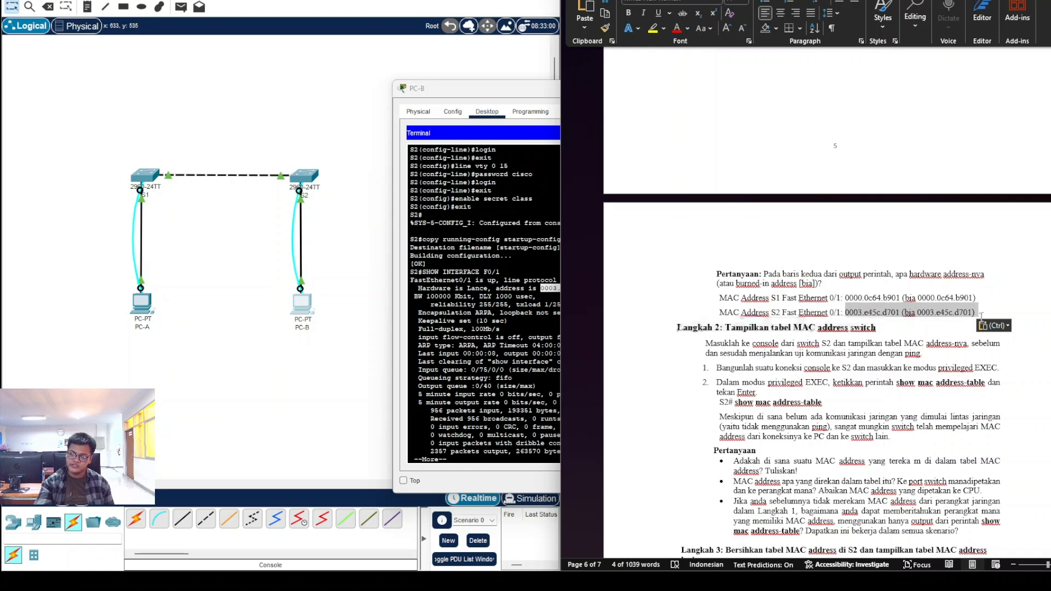
left_click(897, 322)
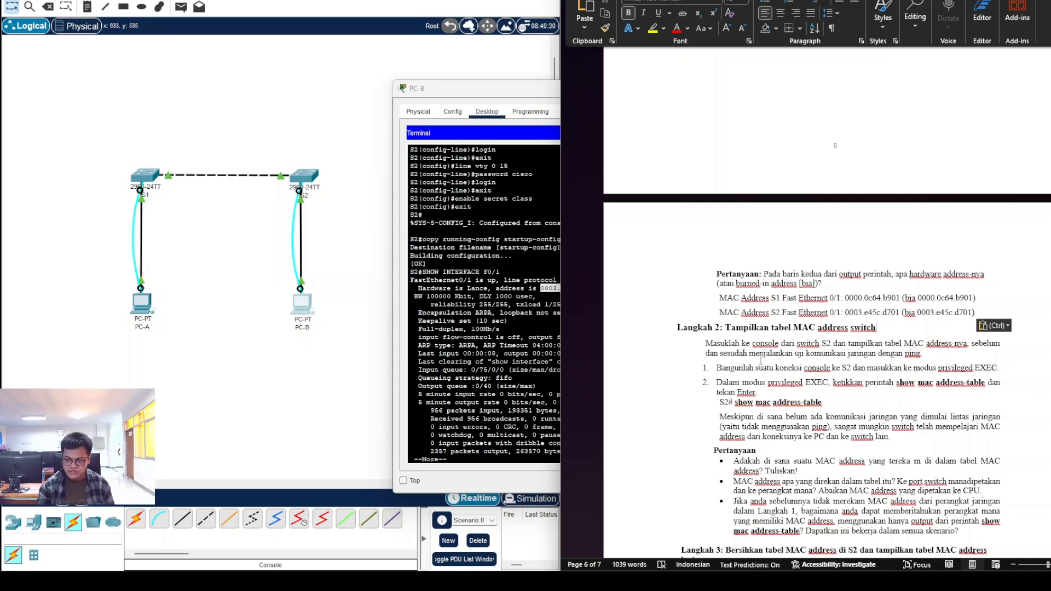
Step: Review the Langkah 2 instructions in the worksheet, then bring the PC-B terminal into view
scroll(714, 365, "down", 1)
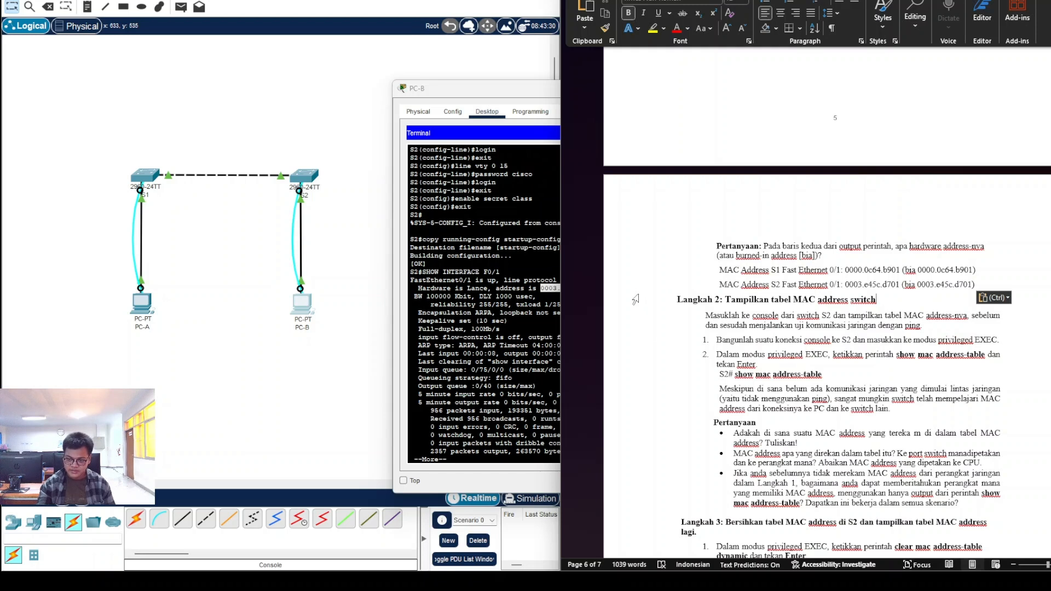
left_click_drag(721, 341, 980, 342)
left_click(769, 355)
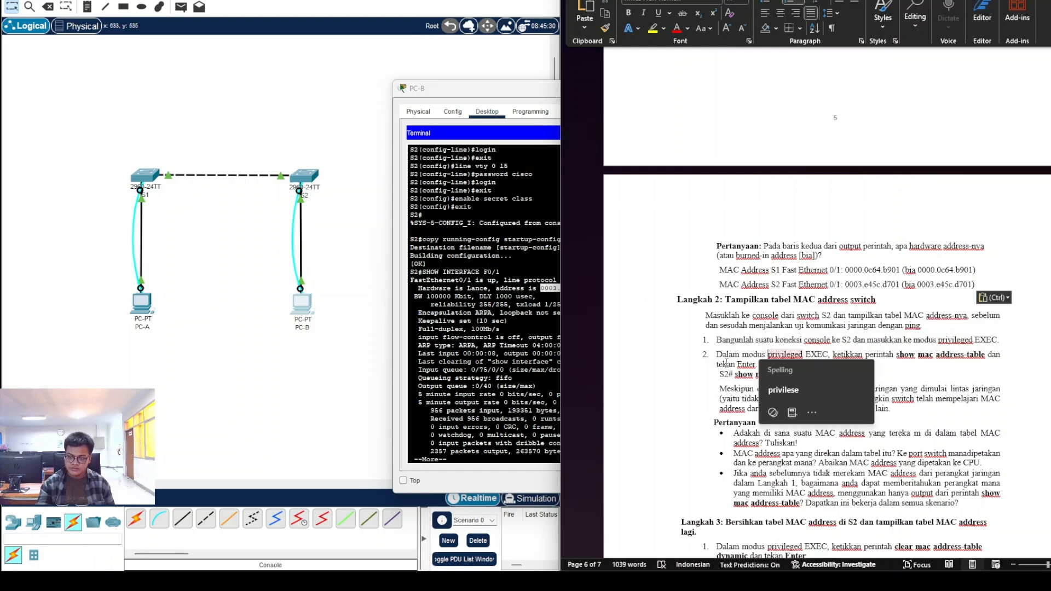
left_click_drag(715, 355, 835, 356)
left_click(697, 282)
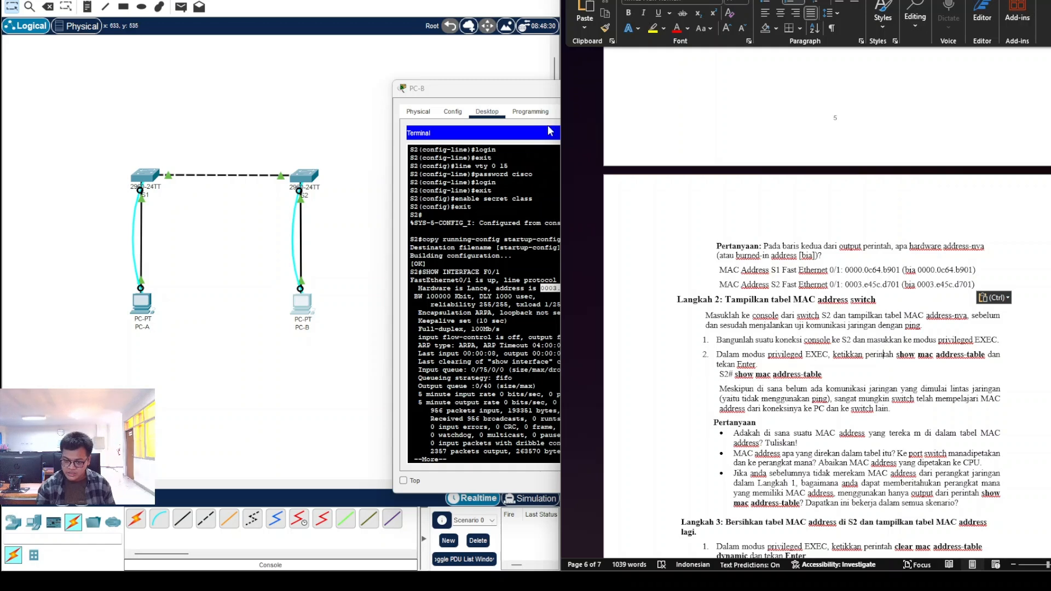
left_click_drag(514, 94, 393, 50)
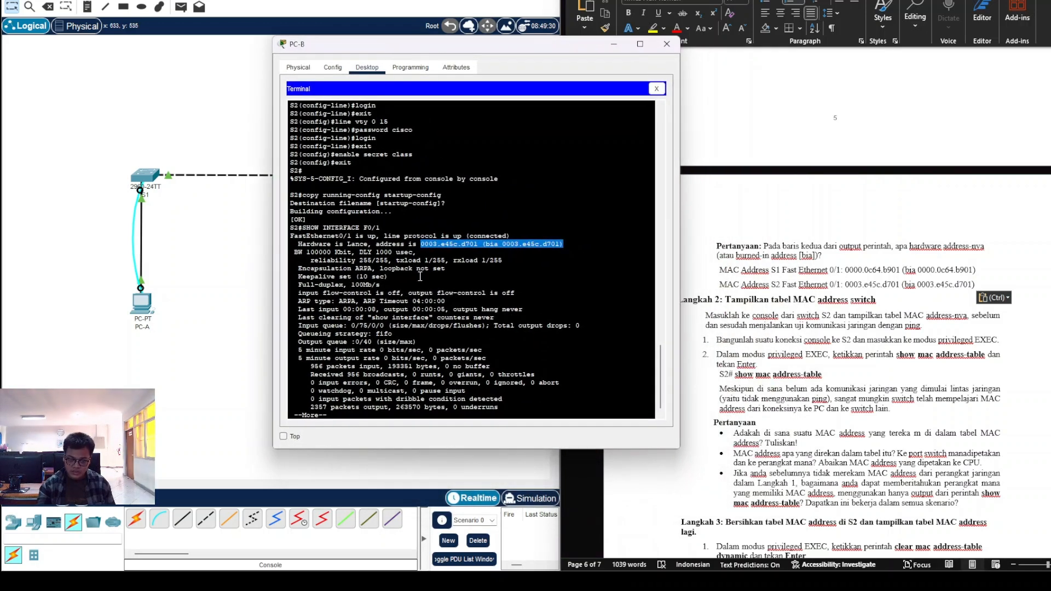
Step: Finish S2's paged interface output and run show mac address-table
left_click(389, 415)
key("Return")
key("Return")
key("Return")
key("Return")
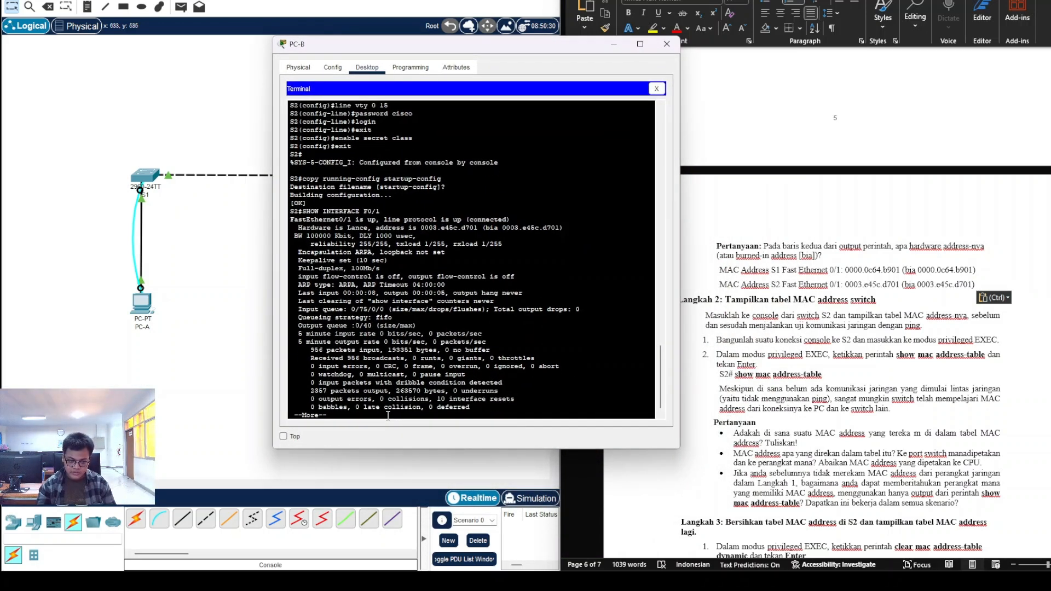
key("Return")
key("Return")
key("Return")
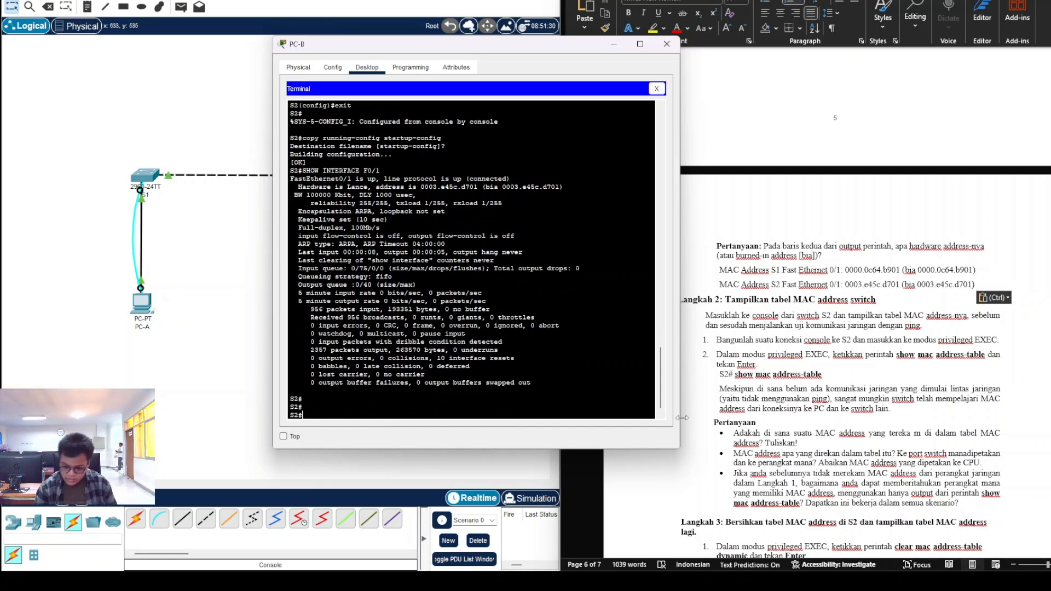
type("show mac address-table")
key("Return")
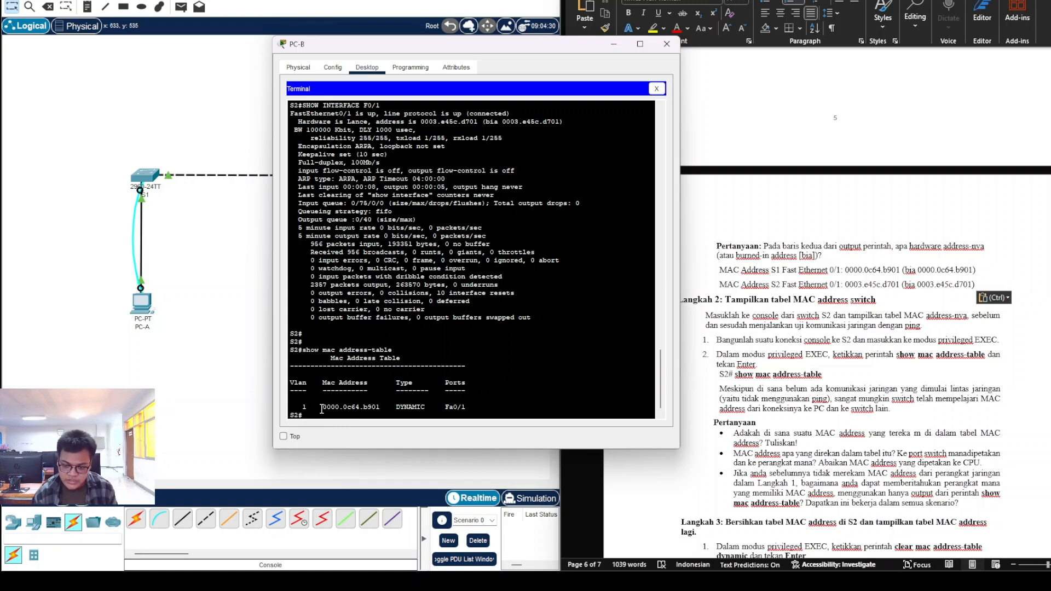
Step: Copy the learned MAC address 0000.0c64.b901 from S2's MAC address table
left_click_drag(321, 408, 379, 410)
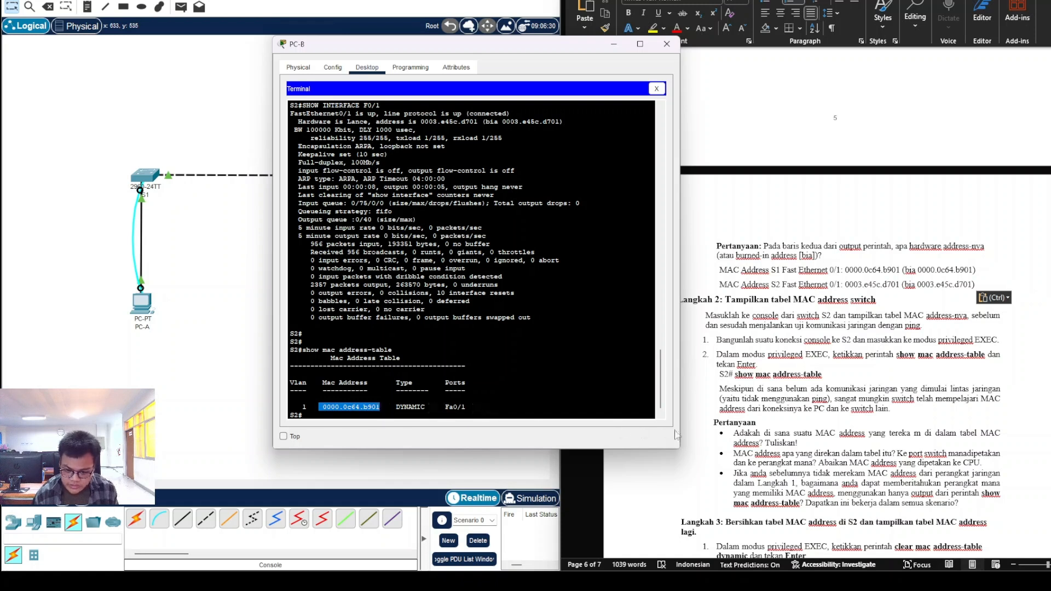
key("ctrl+c")
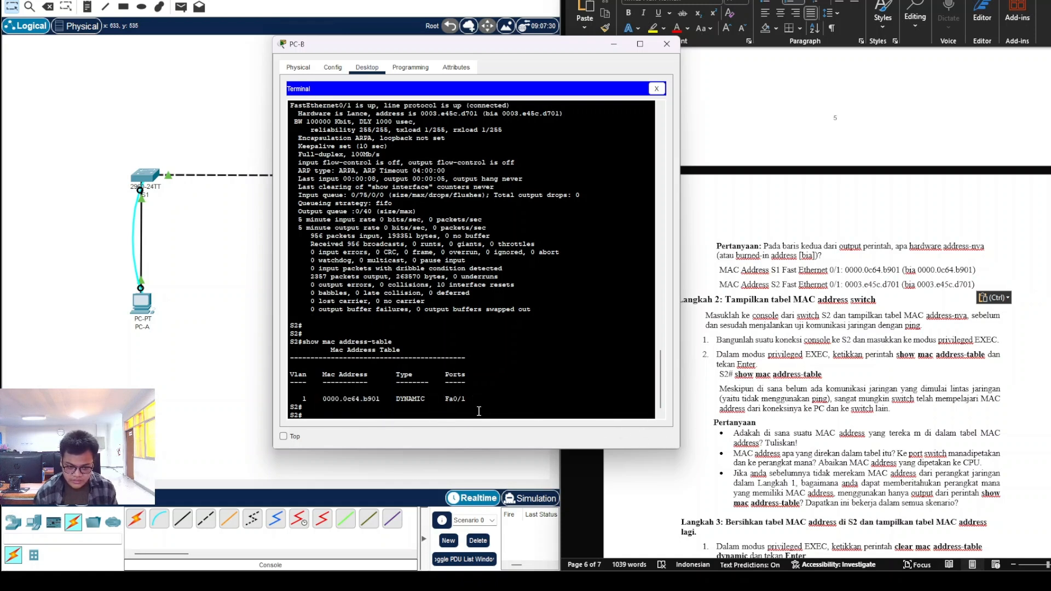
left_click_drag(320, 399, 376, 400)
right_click(377, 400)
left_click(396, 408)
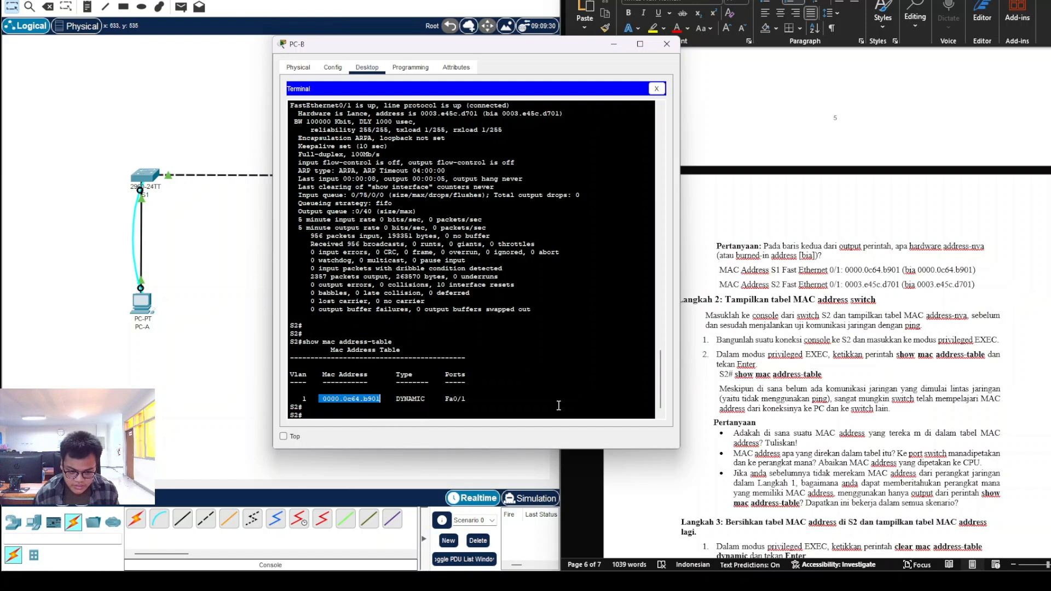
left_click(819, 448)
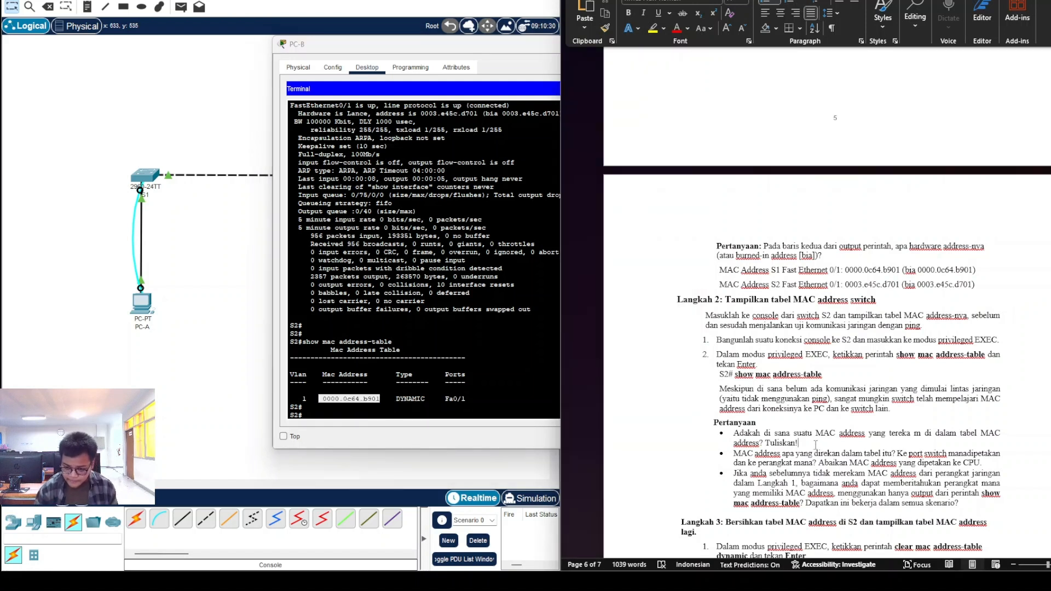
Step: Paste 0000.0c64.b901 as a left-aligned answer line under the 'Tuliskan!' question
key("Return")
key("ctrl+v")
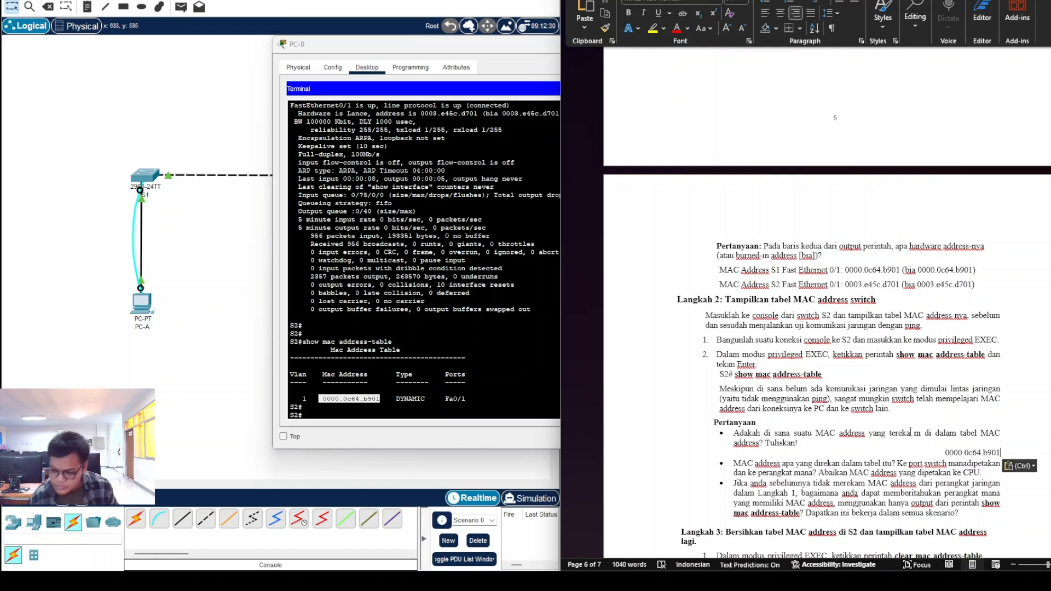
key("ctrl+e")
key("ctrl+l")
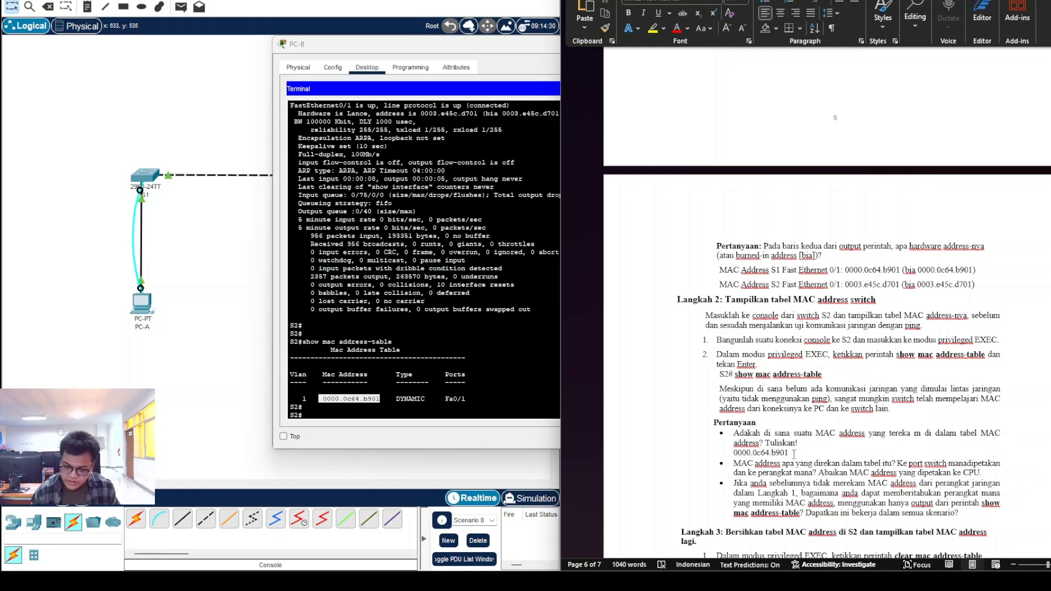
left_click(794, 454)
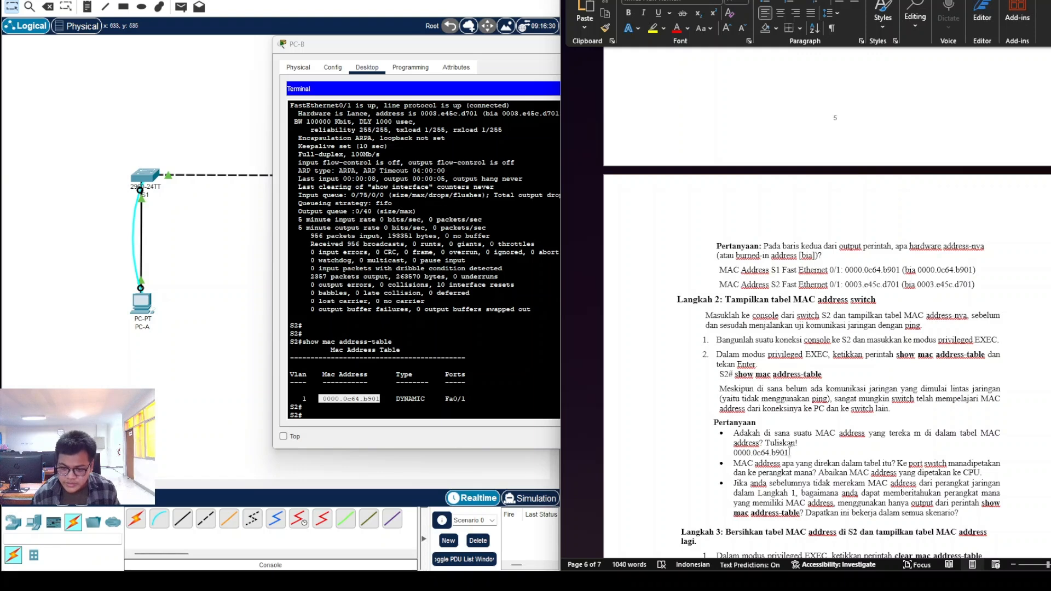
scroll(864, 452, "down", 1)
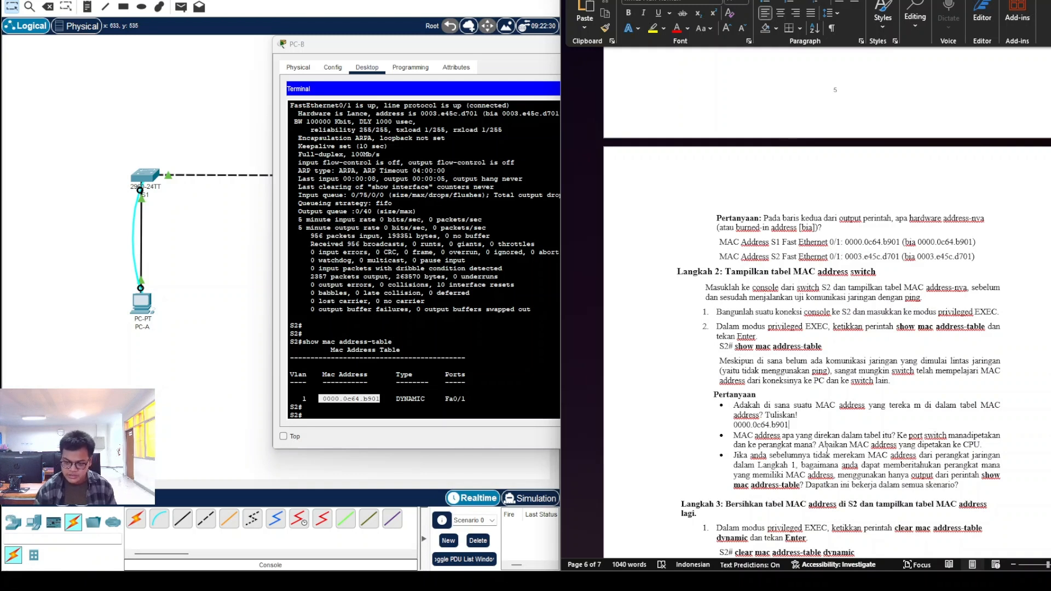
left_click(803, 447)
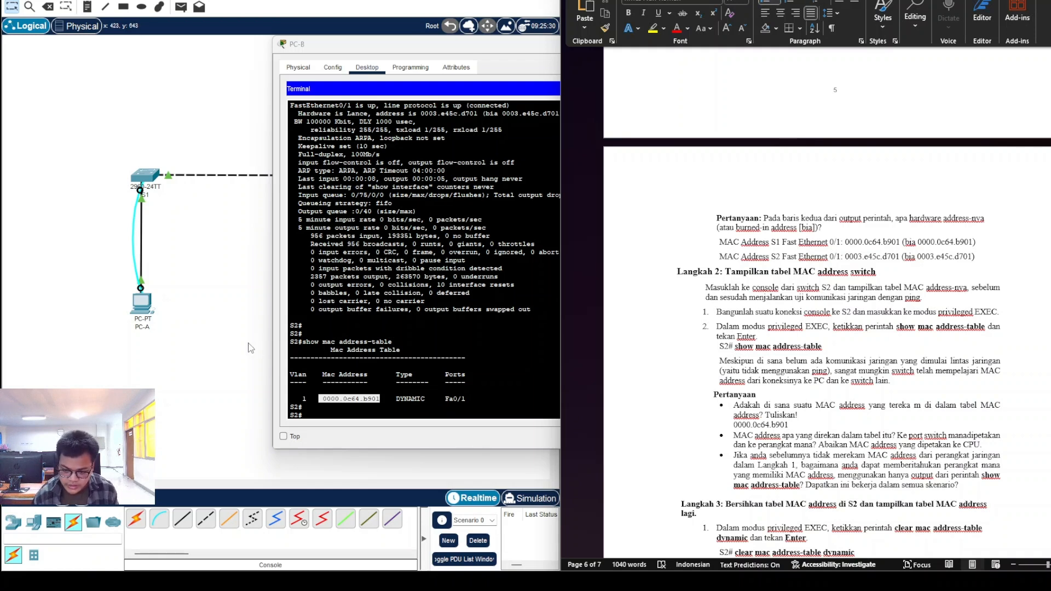
left_click(375, 403)
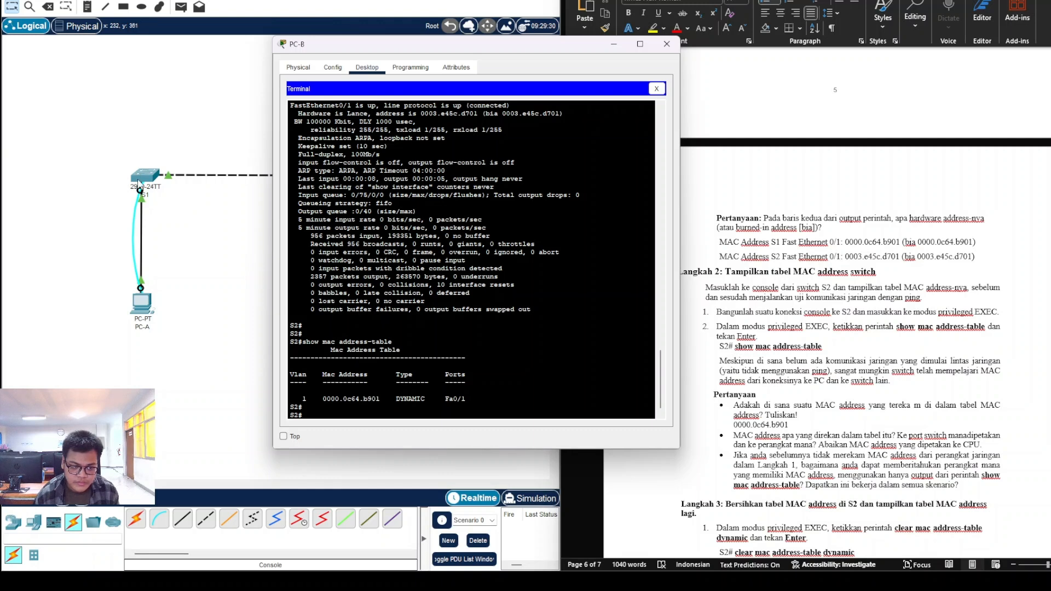
Step: Move the terminal aside and check S1's and S2's device info in the topology
left_click_drag(485, 50, 684, 45)
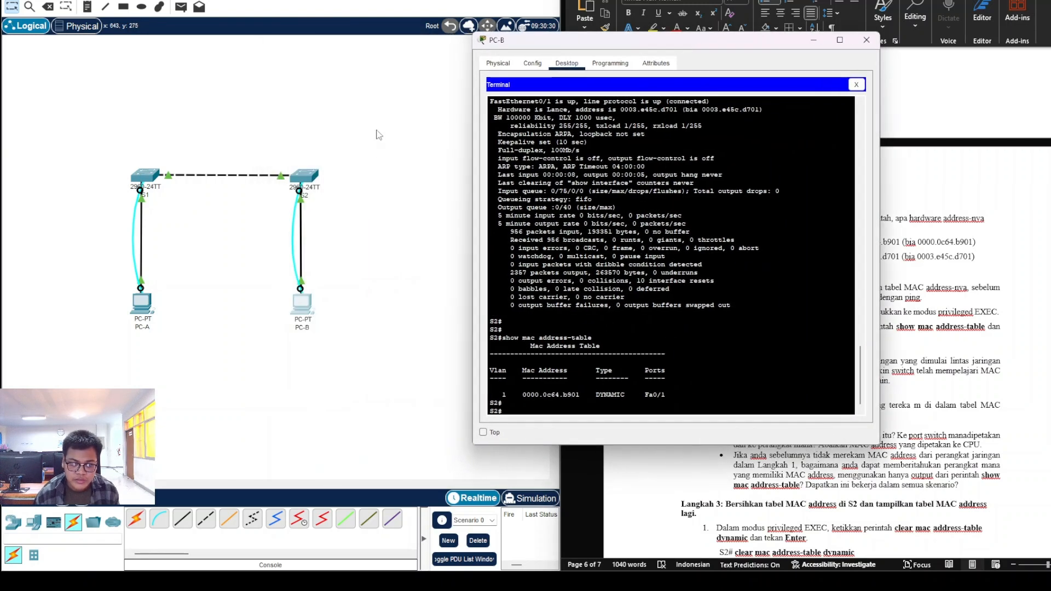
left_click(361, 174)
mouse_move(308, 184)
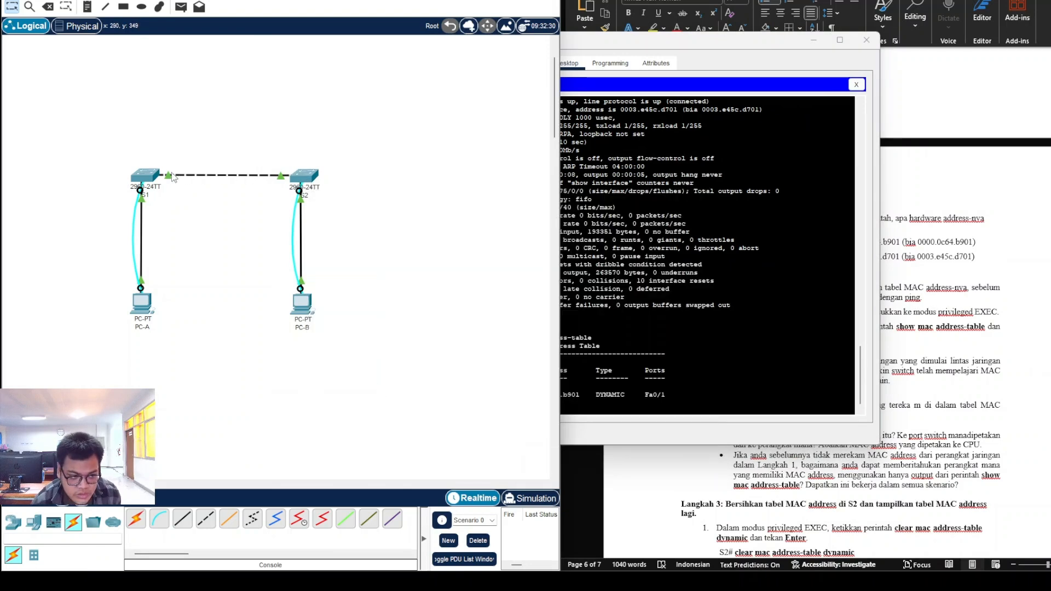
mouse_move(157, 181)
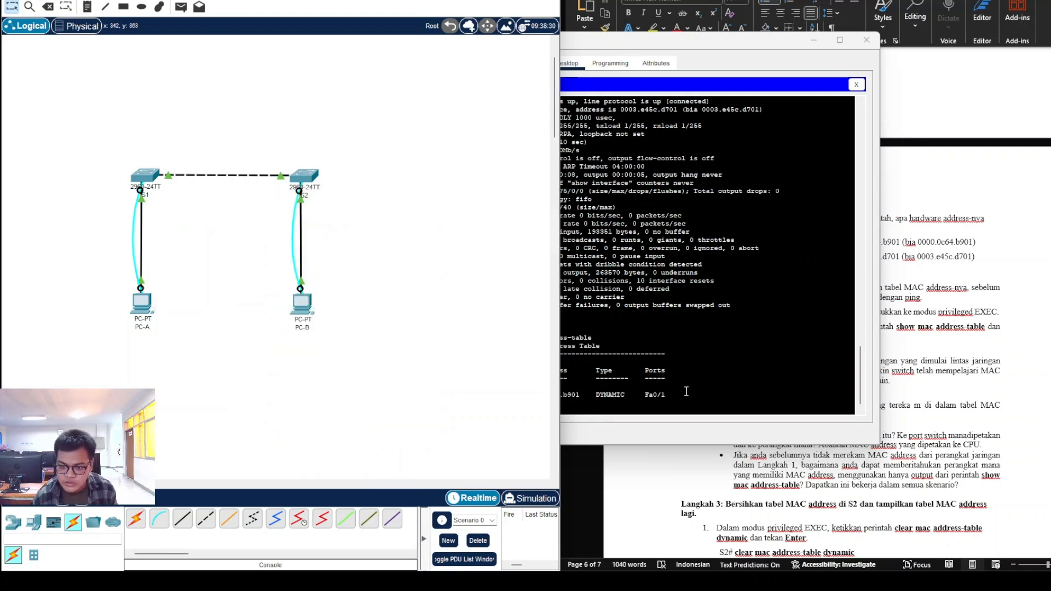
Step: Start the port-mapping answer line in the worksheet with 'Ke S1'
left_click(678, 407)
left_click_drag(690, 41, 417, 0)
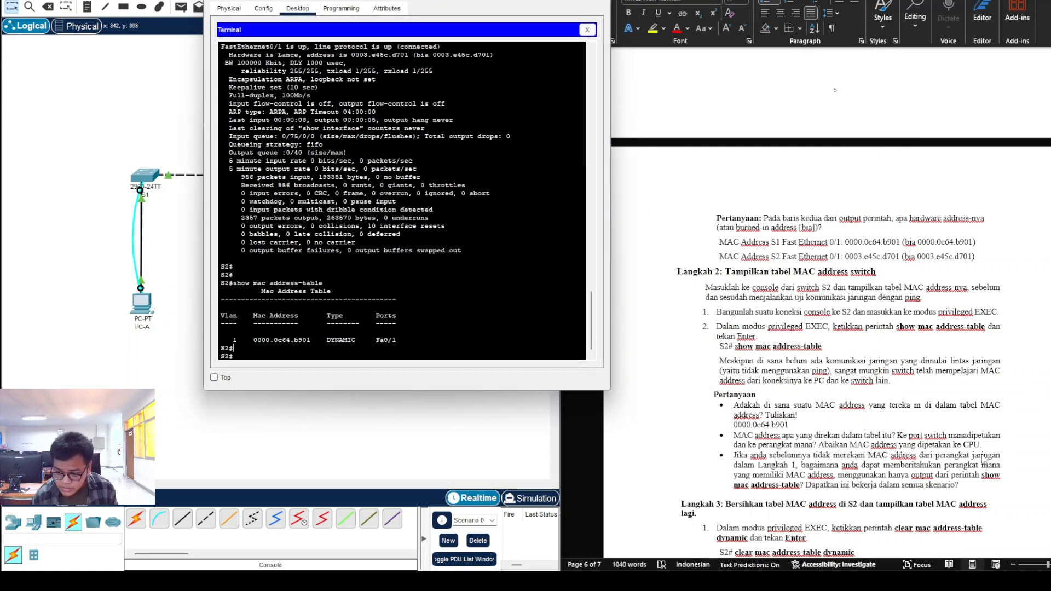
left_click(999, 445)
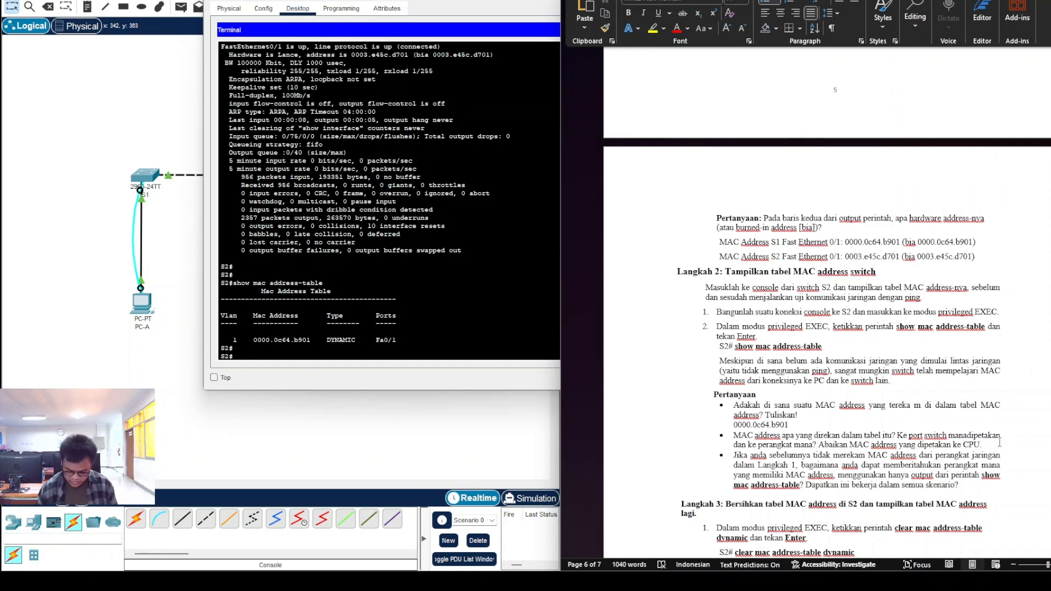
key("Return")
key("BackSpace")
key("BackSpace")
type("k")
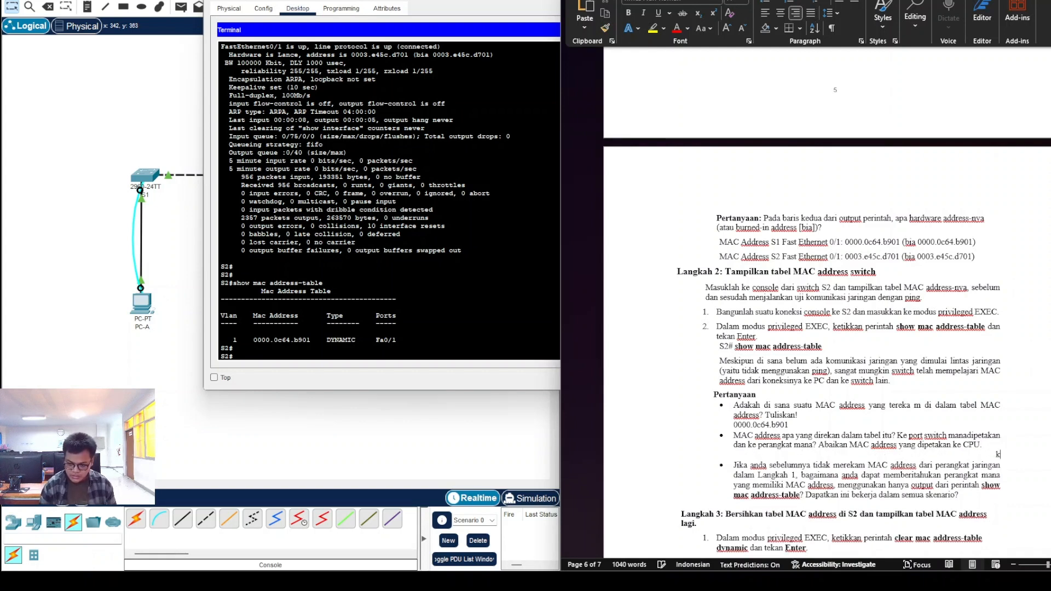
key("BackSpace")
key("BackSpace")
key("BackSpace")
type("K")
type("e s")
type("e")
key("BackSpace")
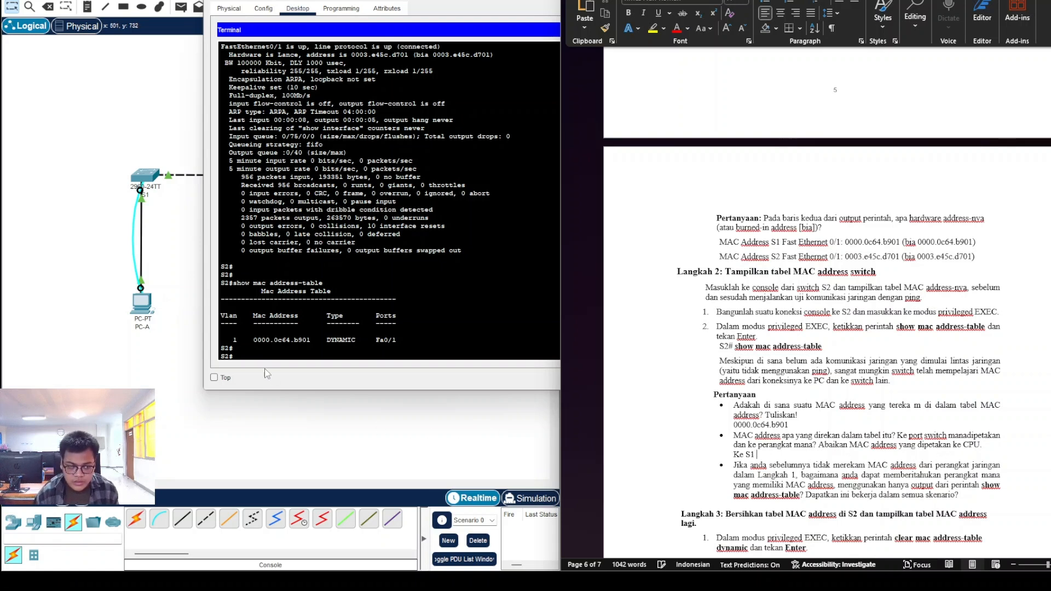
Step: Paste S2's MAC table row '0000.0c64.b901 DYNAMIC Fa0/1' after 'Ke S1'
left_click_drag(253, 340, 402, 341)
right_click(402, 340)
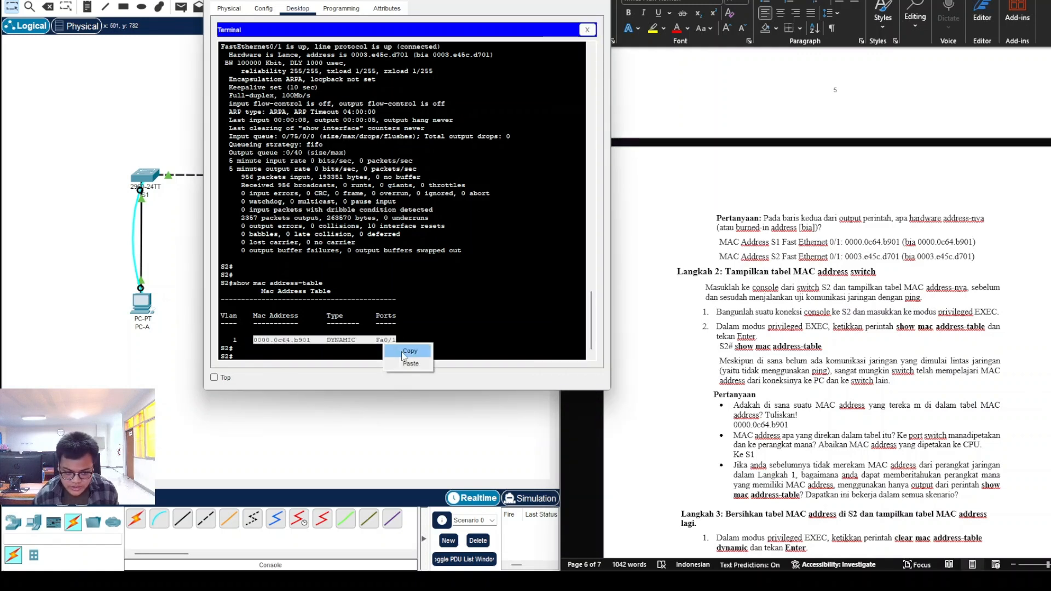
left_click(404, 352)
left_click(790, 454)
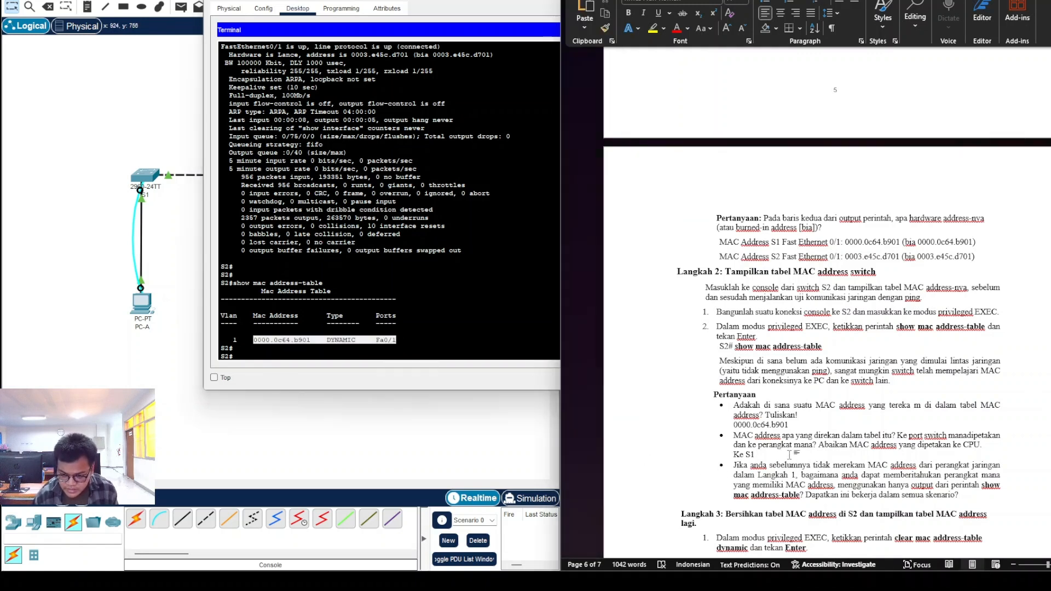
key("ctrl+v")
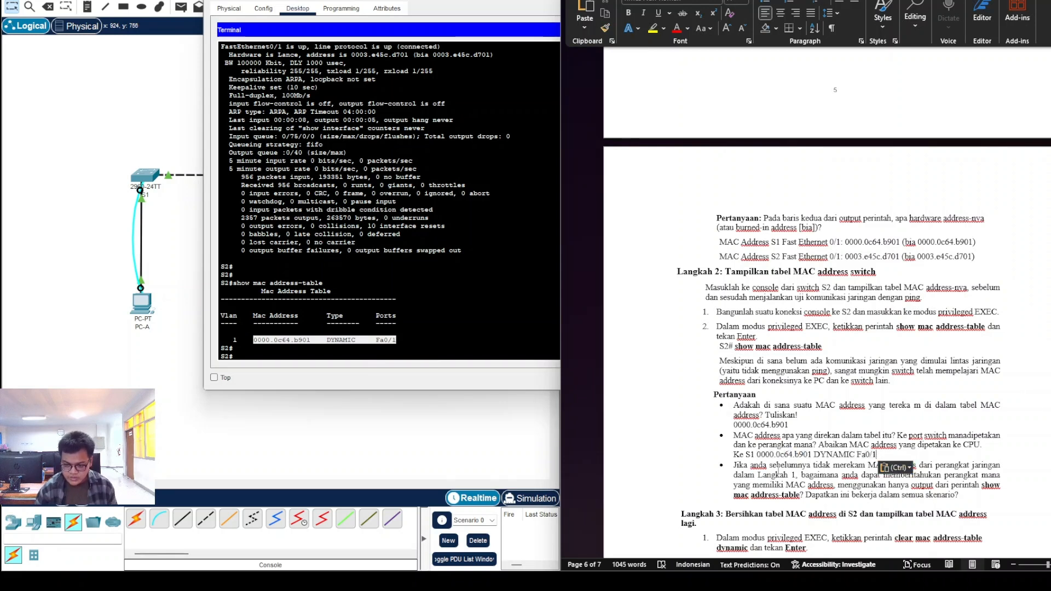
left_click_drag(732, 455, 888, 455)
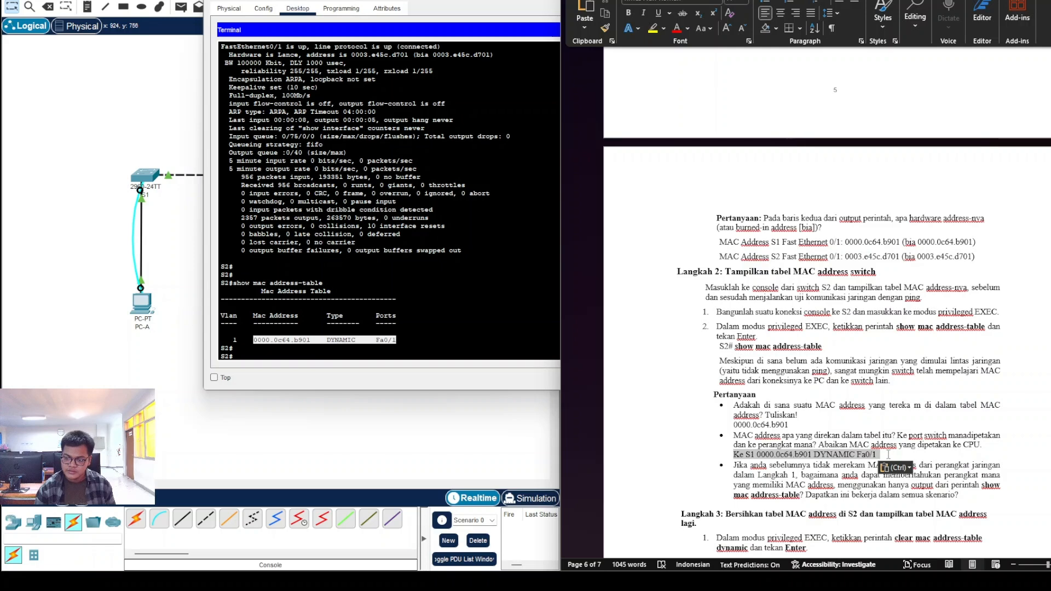
left_click(833, 455)
Step: Add an empty answer line beneath the third Langkah 2 question
scroll(828, 459, "down", 1)
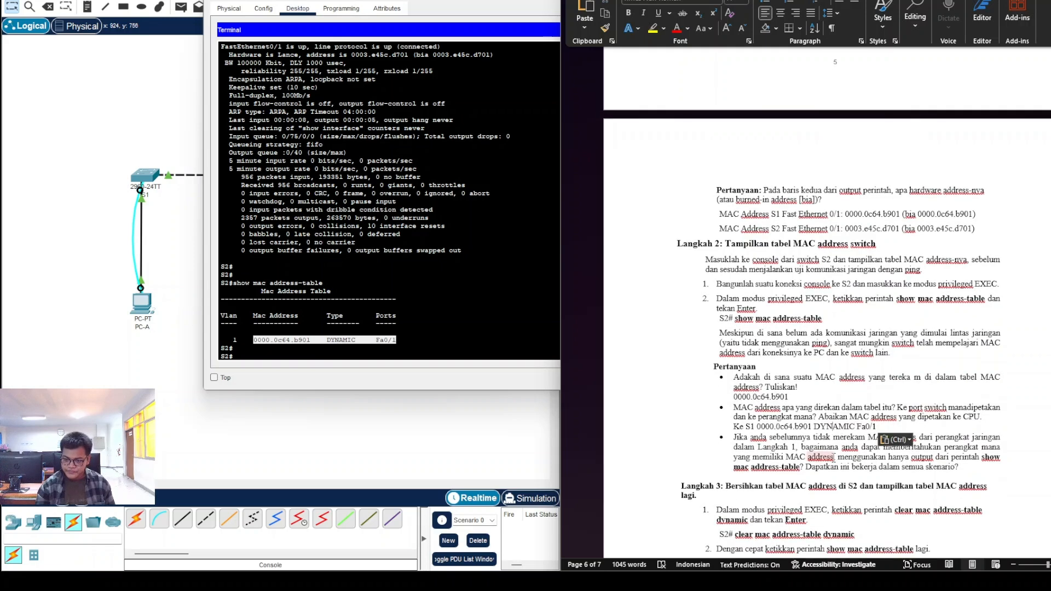
left_click(971, 471)
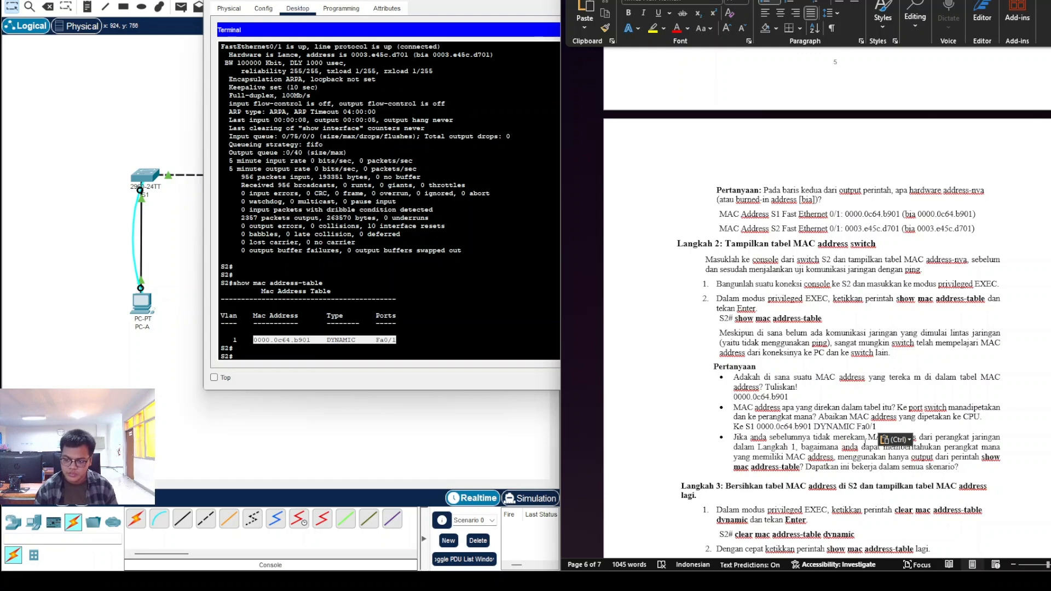
scroll(895, 437, "down", 1)
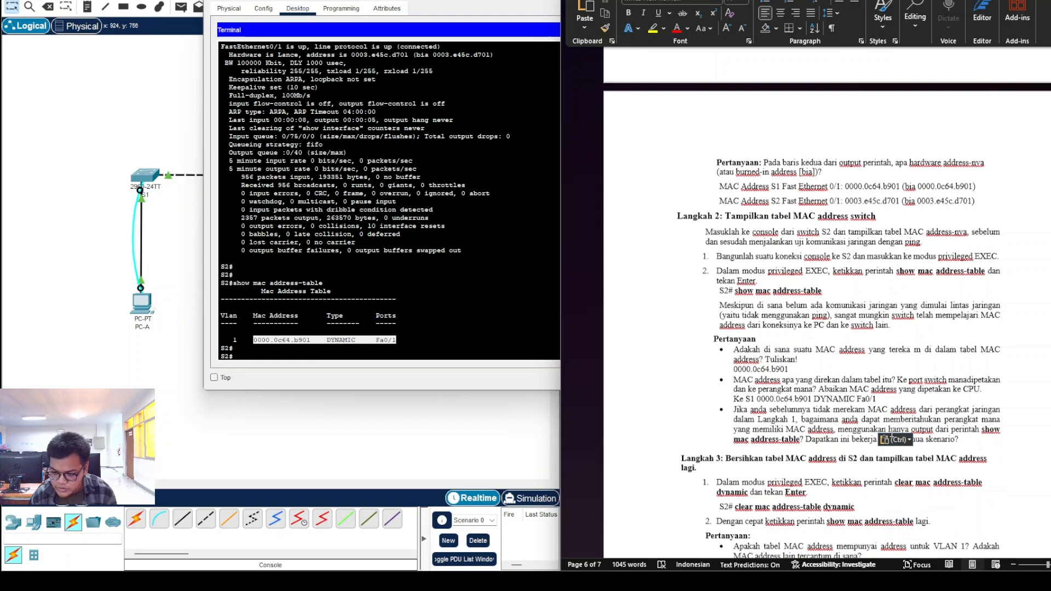
scroll(898, 433, "down", 2)
left_click(923, 372)
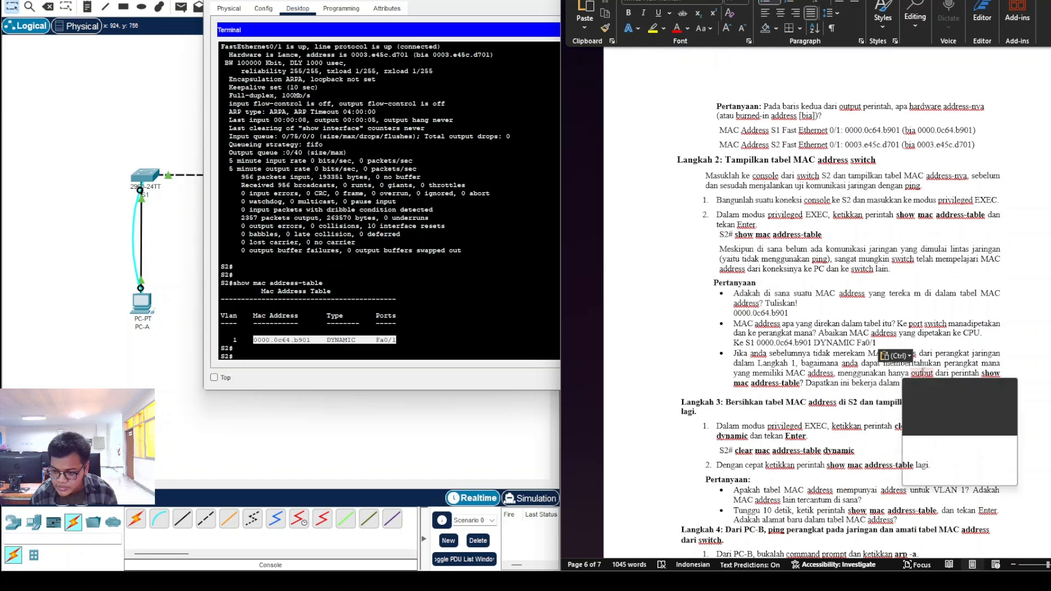
left_click(931, 354)
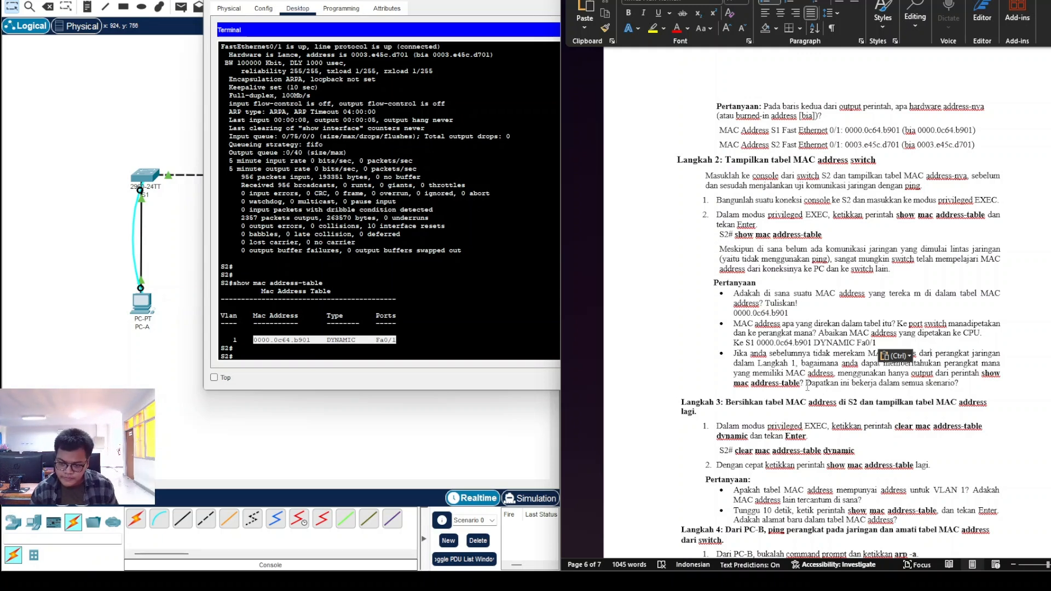
left_click_drag(806, 384, 957, 382)
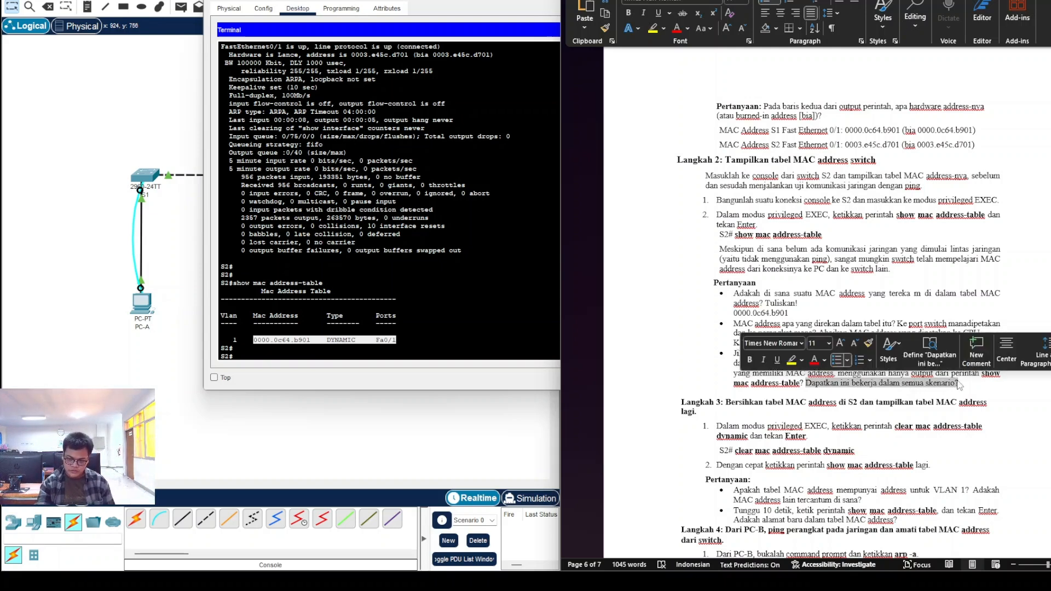
left_click(967, 383)
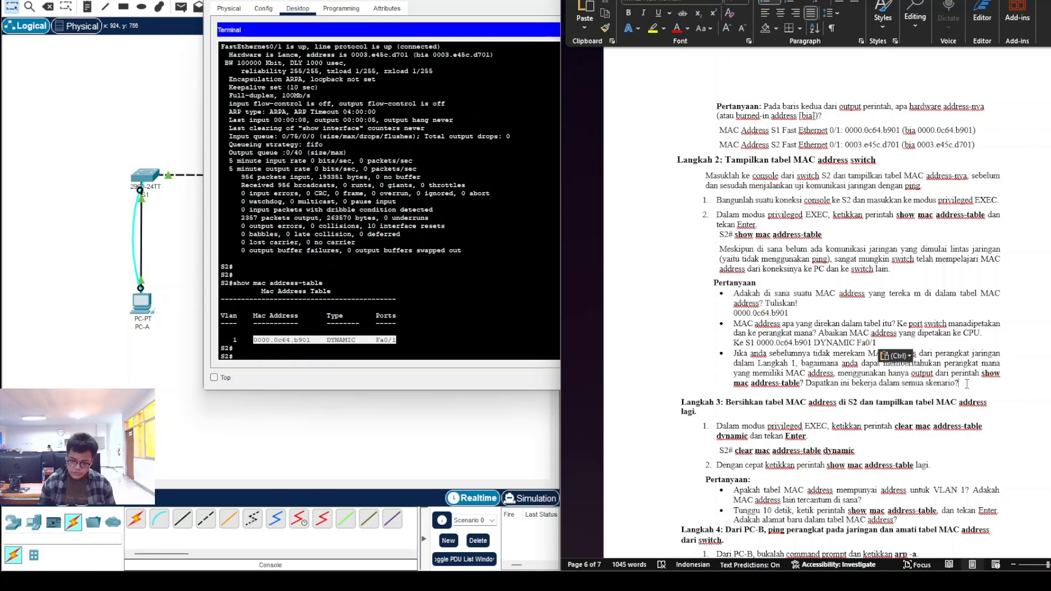
key("Return")
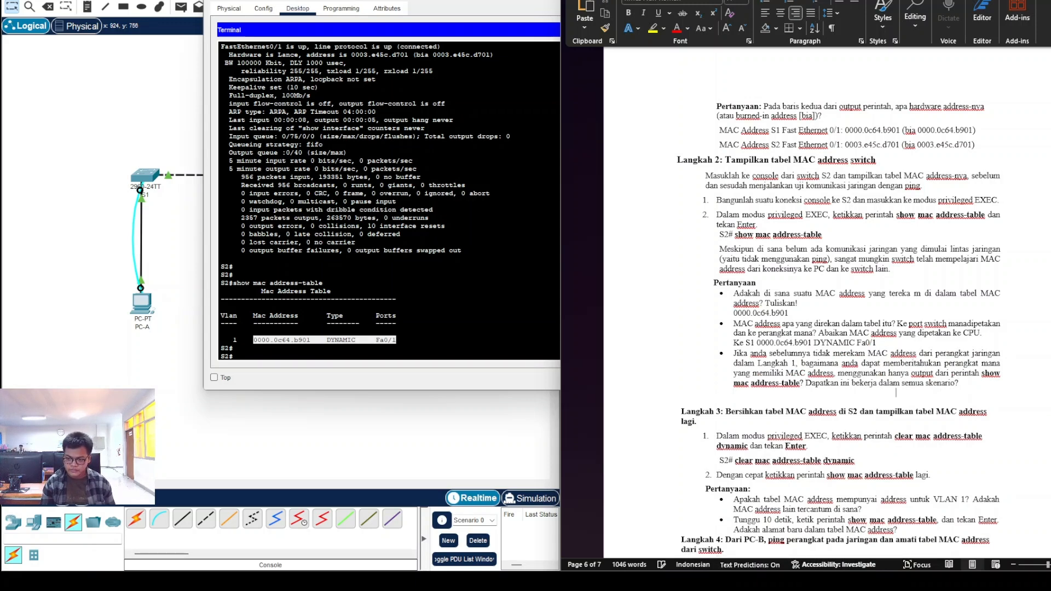
Step: Label the third question's answer line 'Jawab:' and view S1's info popup in the topology
key("BackSpace")
type("j")
type("ika and")
key("BackSpace")
key("BackSpace")
key("BackSpace")
key("BackSpace")
key("BackSpace")
key("BackSpace")
key("BackSpace")
key("BackSpace")
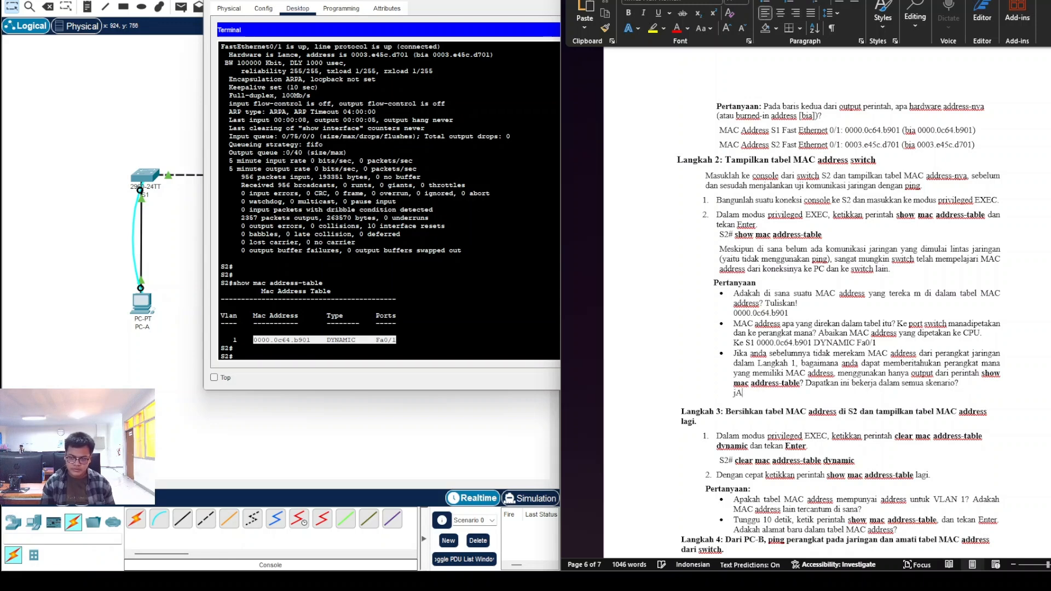
type("Jawab:")
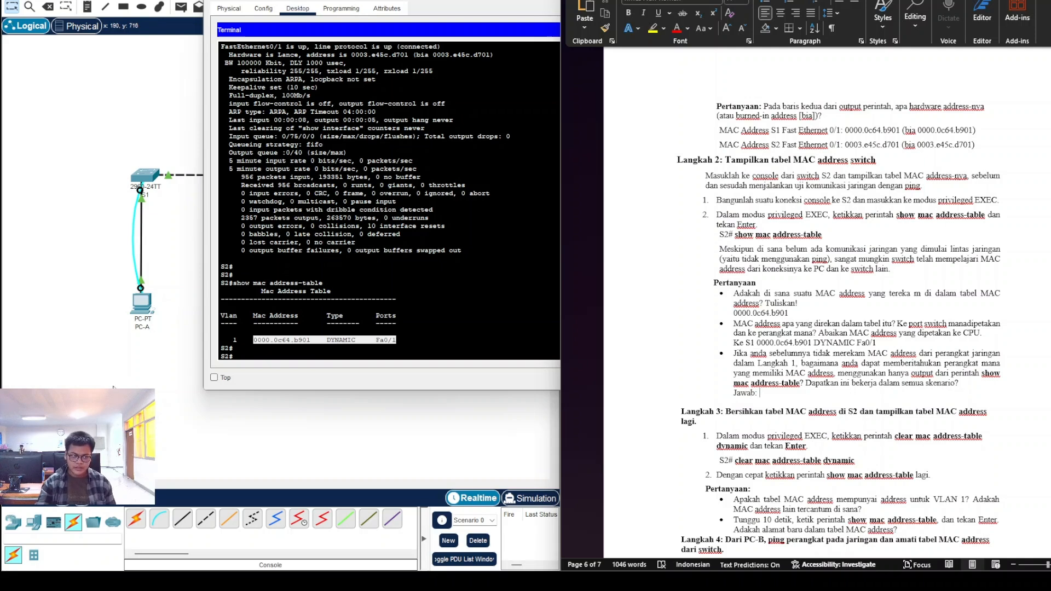
left_click(141, 367)
mouse_move(139, 178)
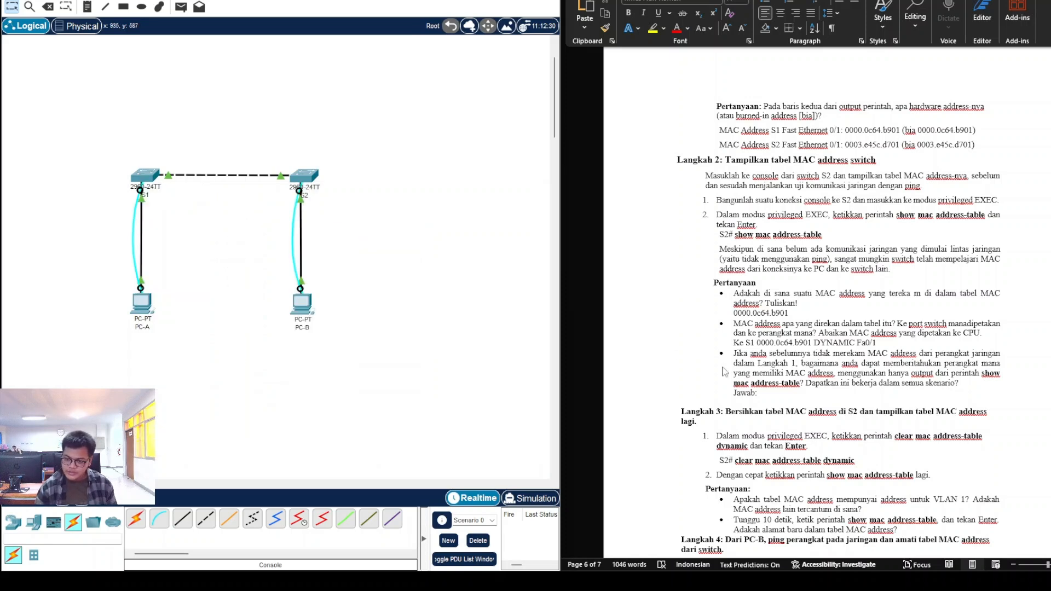
Step: Answer that each device's MAC list must be checked, one by one when there are many perangkat
left_click(793, 392)
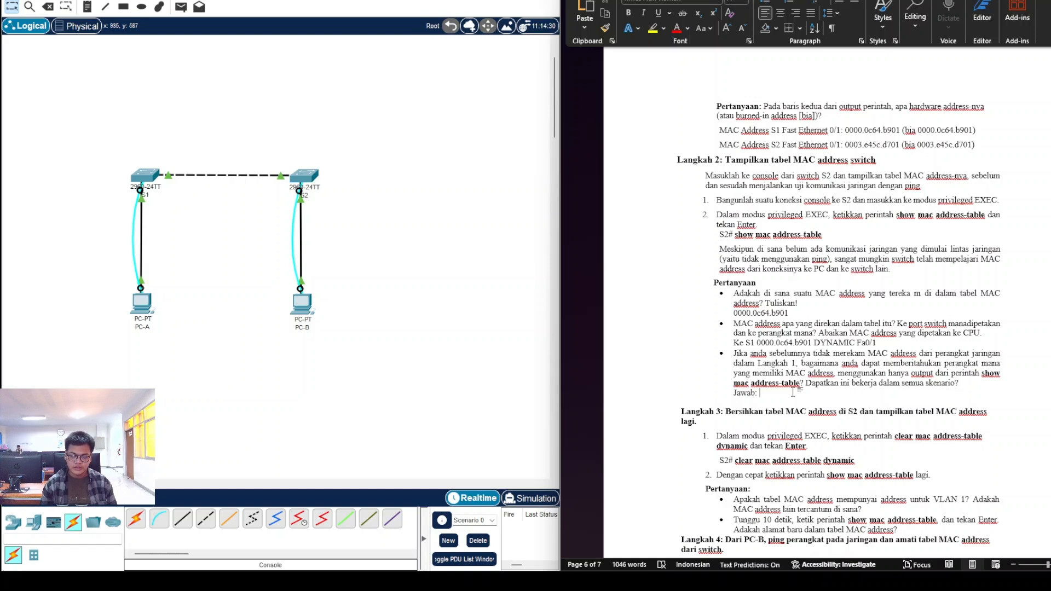
type("kita")
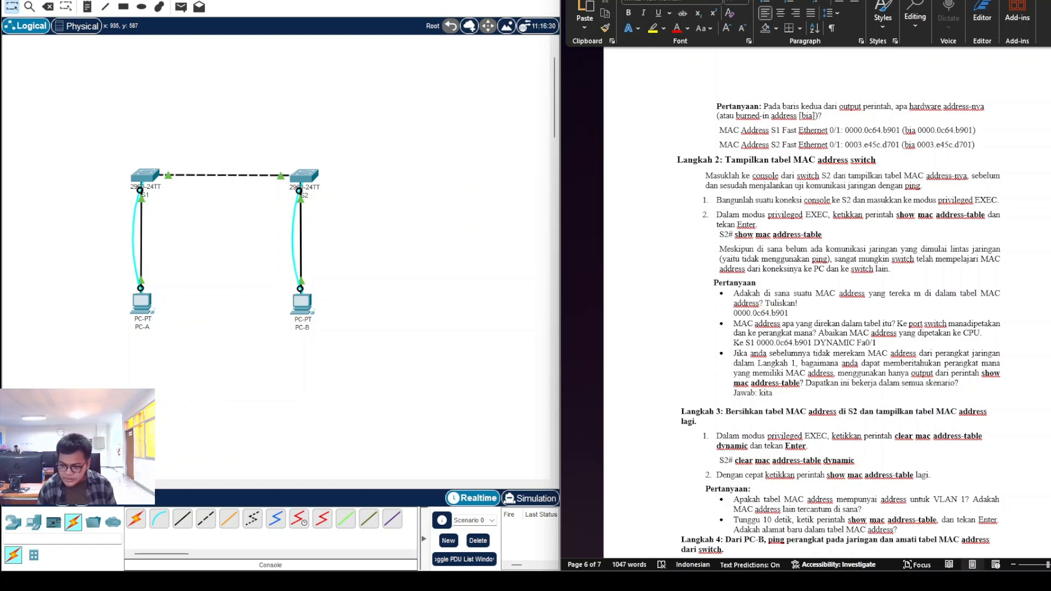
type(" perlu mengarah")
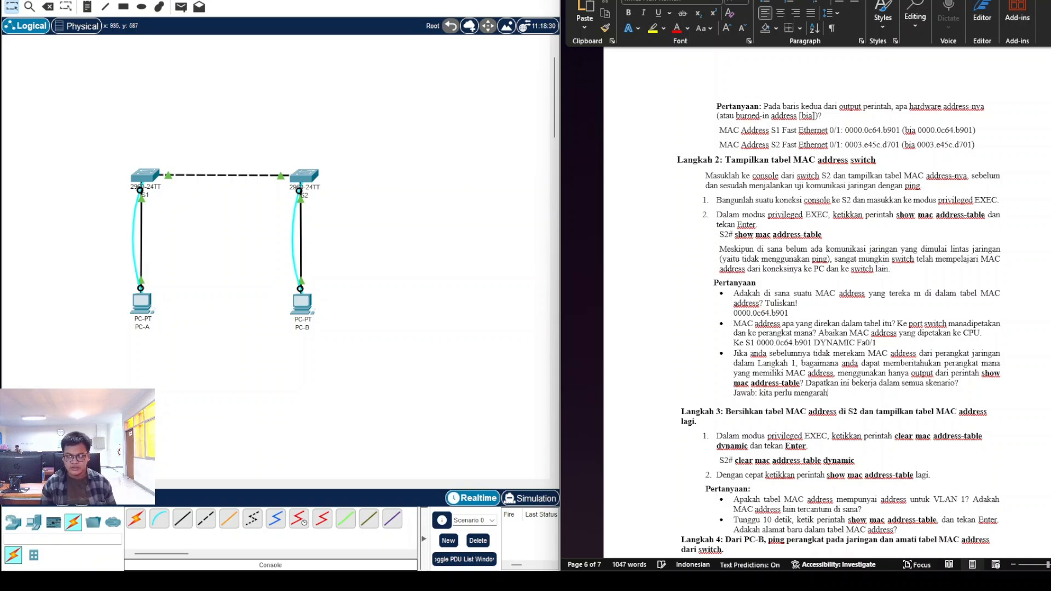
type("kan cursor")
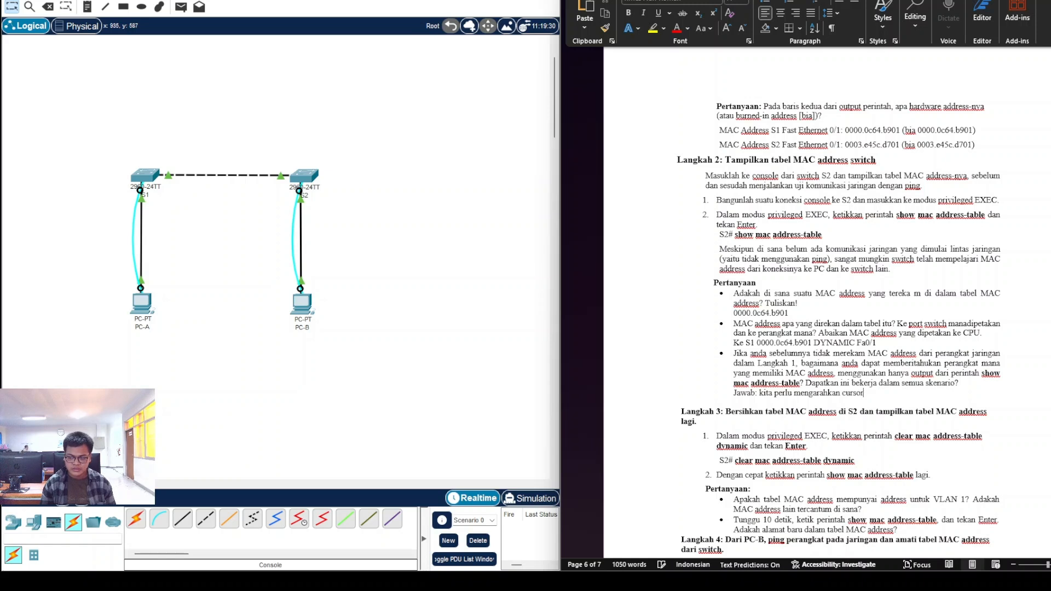
type(" ke tiap perangkat sampai keluar list nya da")
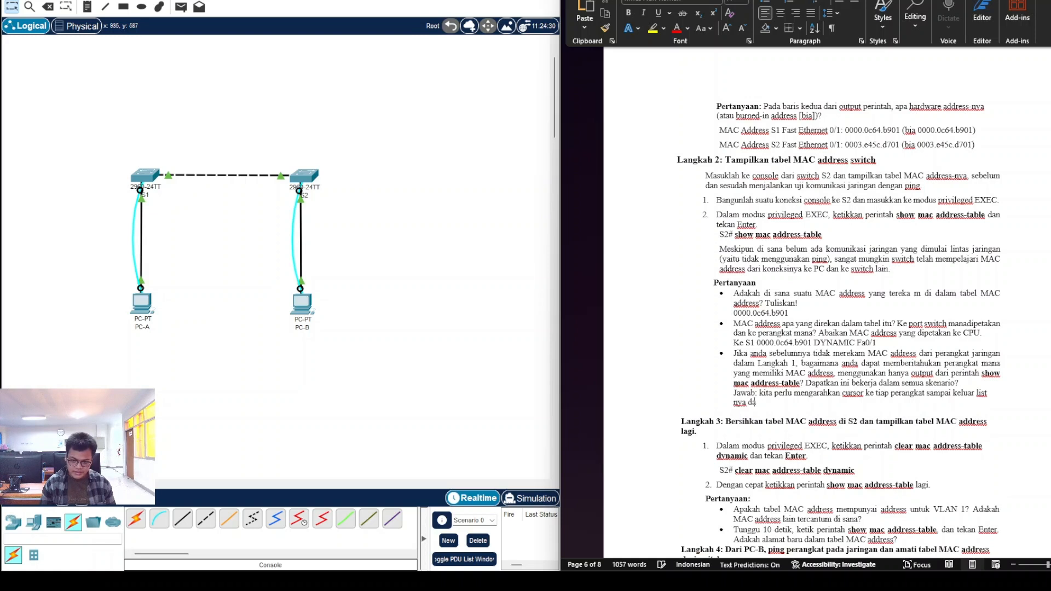
type("n mengecek apa")
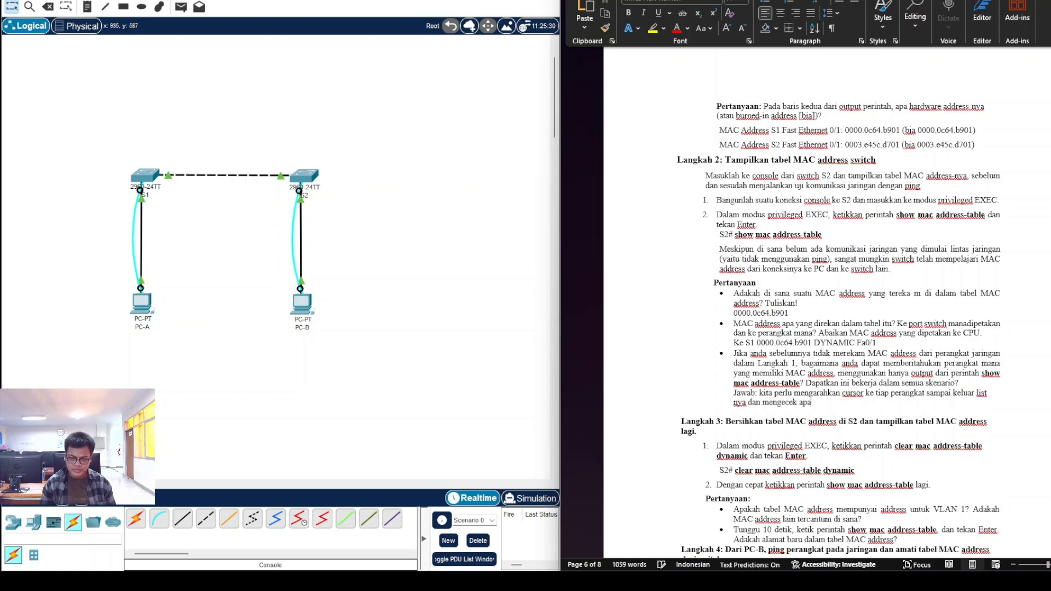
type("kah mac add")
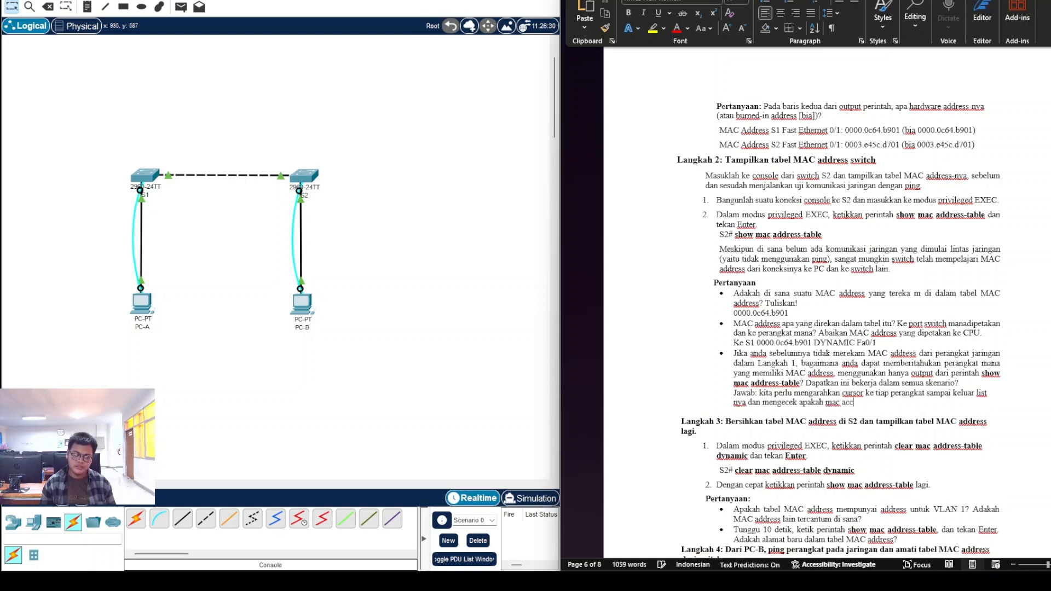
type("ress")
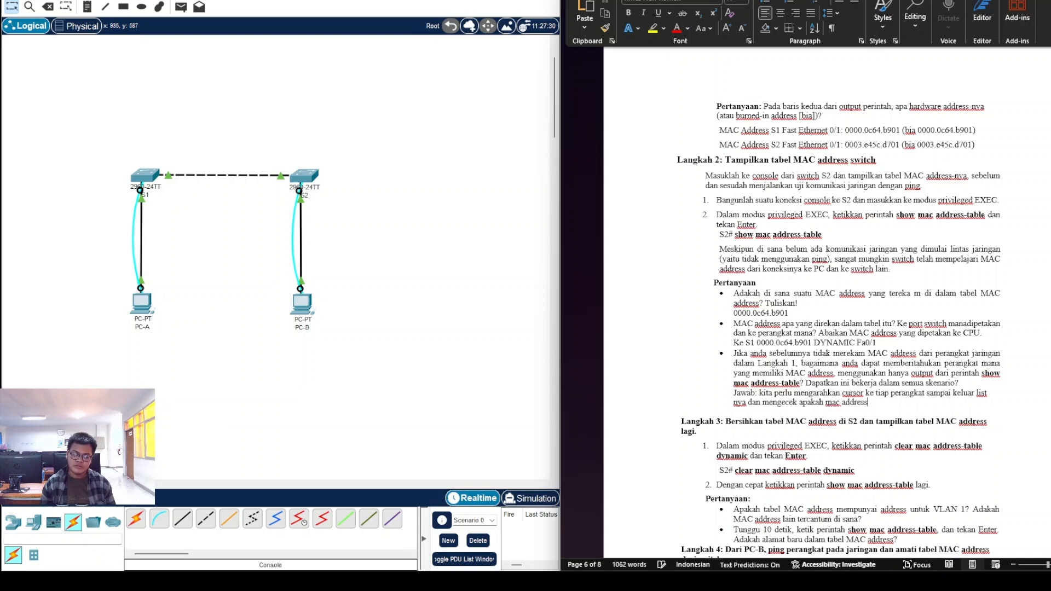
type(" nya itu sama ")
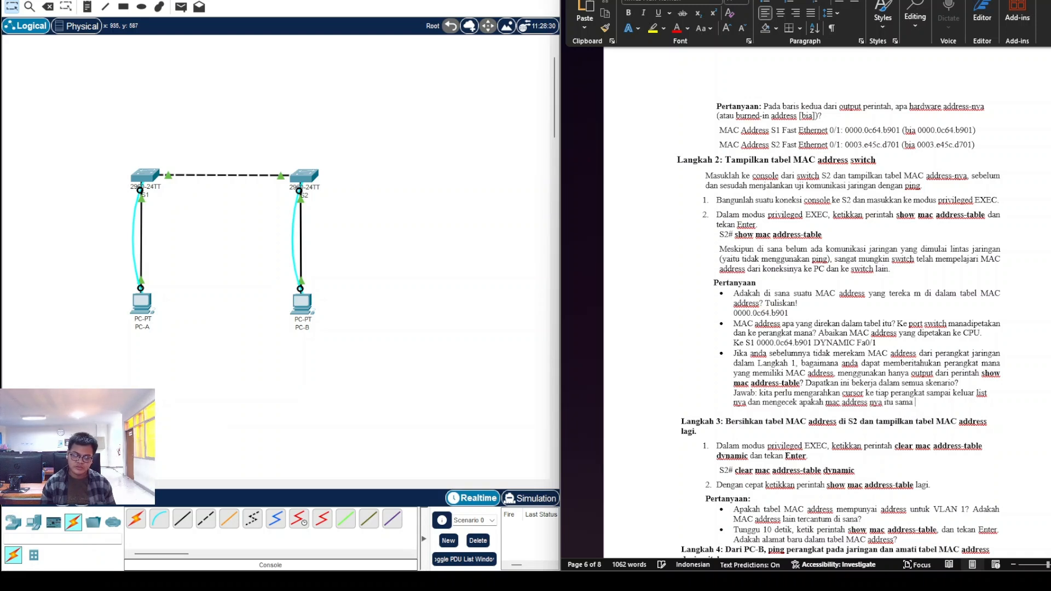
type("persis. Dan bisa d")
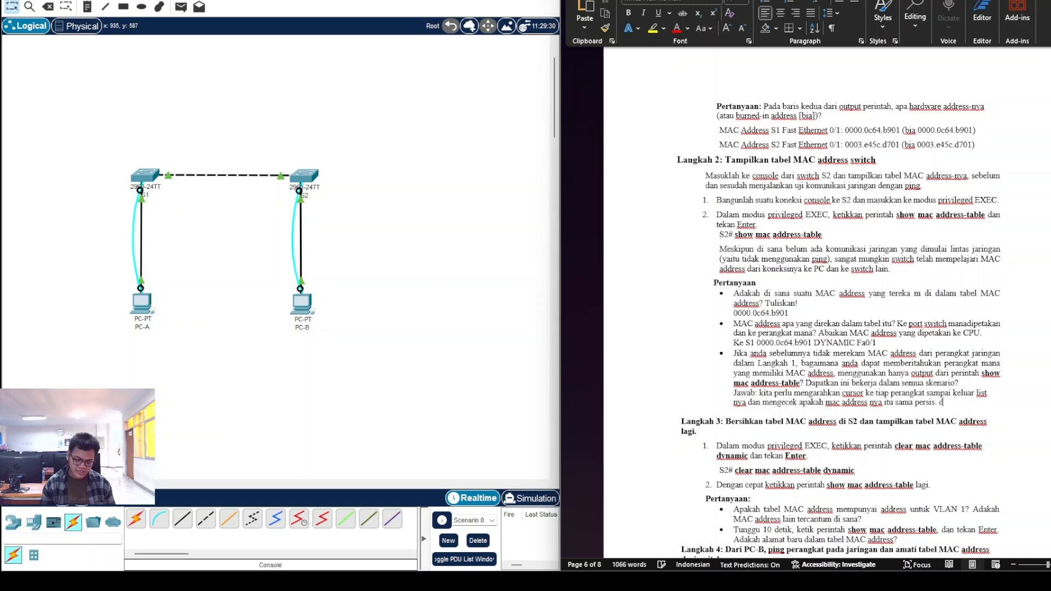
type("isimpulkan dar")
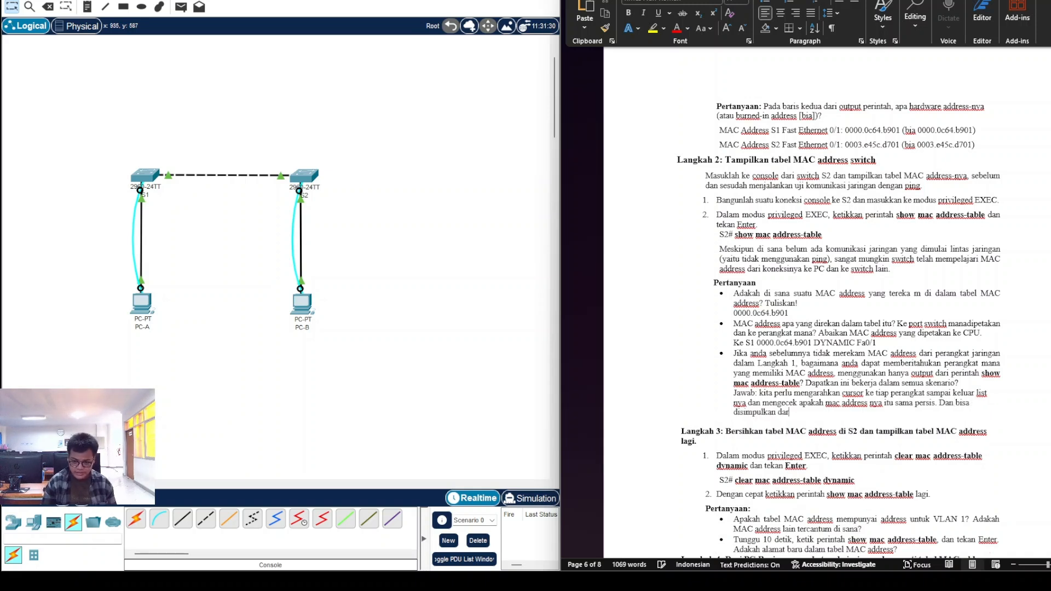
type("i situ. Dan untuk")
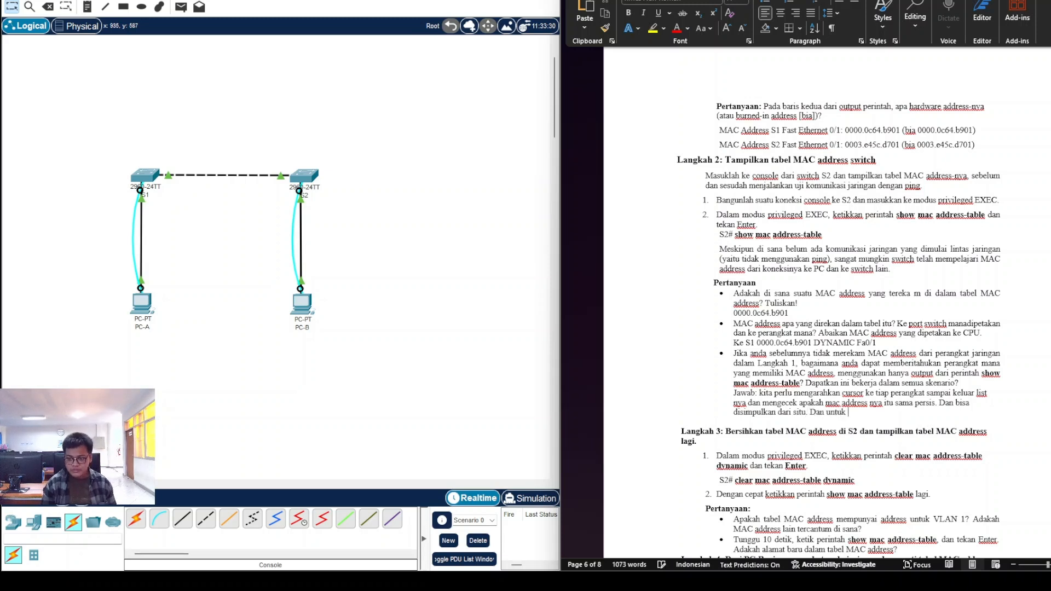
type(" be")
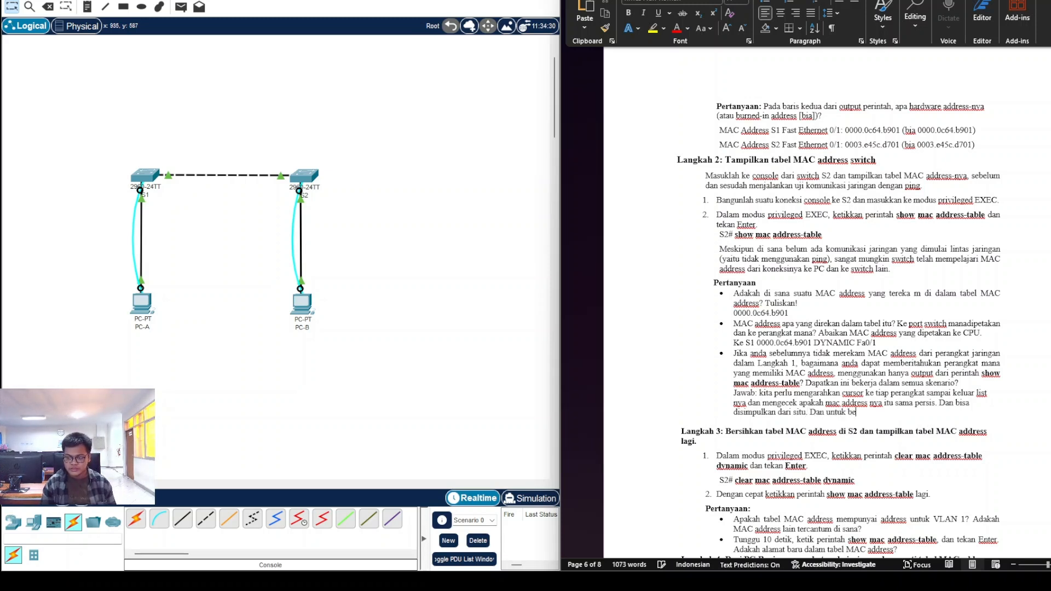
type("kerja dalam semua skenario.")
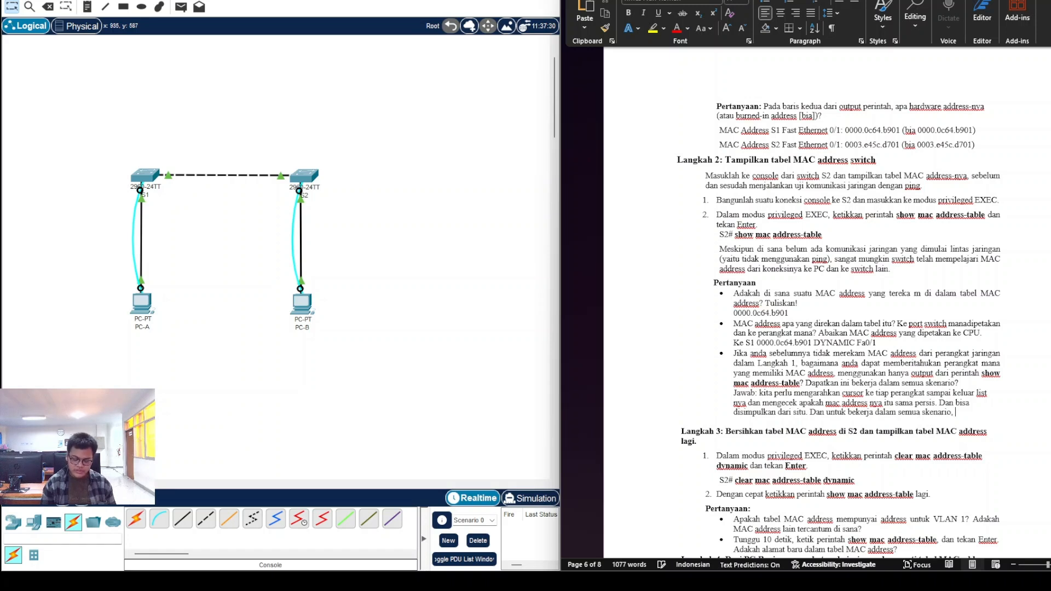
type(" itu bisa nam")
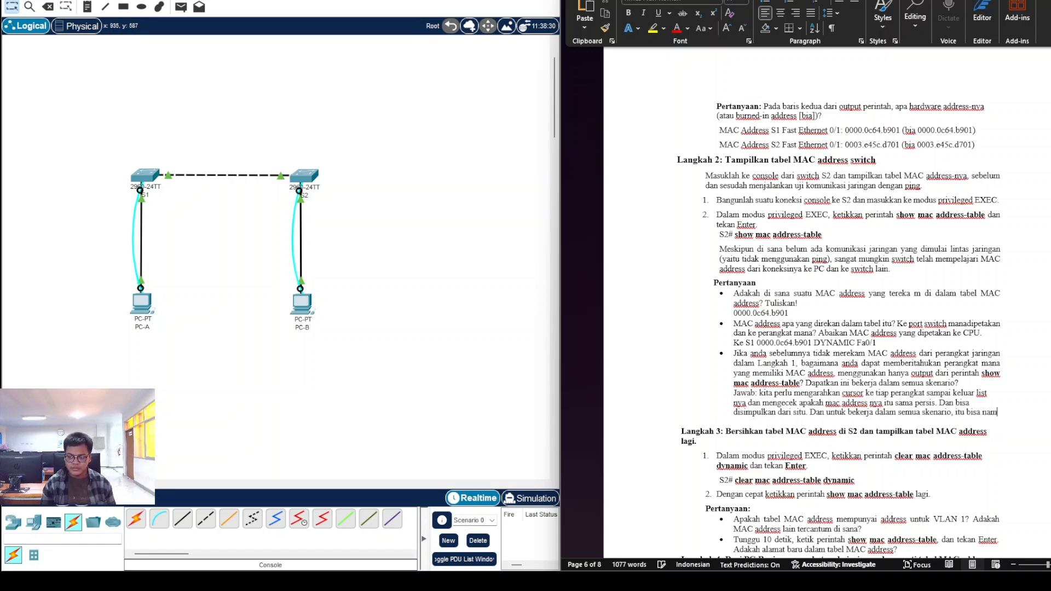
type("un jika skenario yang terjadi itu s")
key("BackSpace")
type("jumlah switch nya ada banyk")
key("BackSpace")
type("ak ")
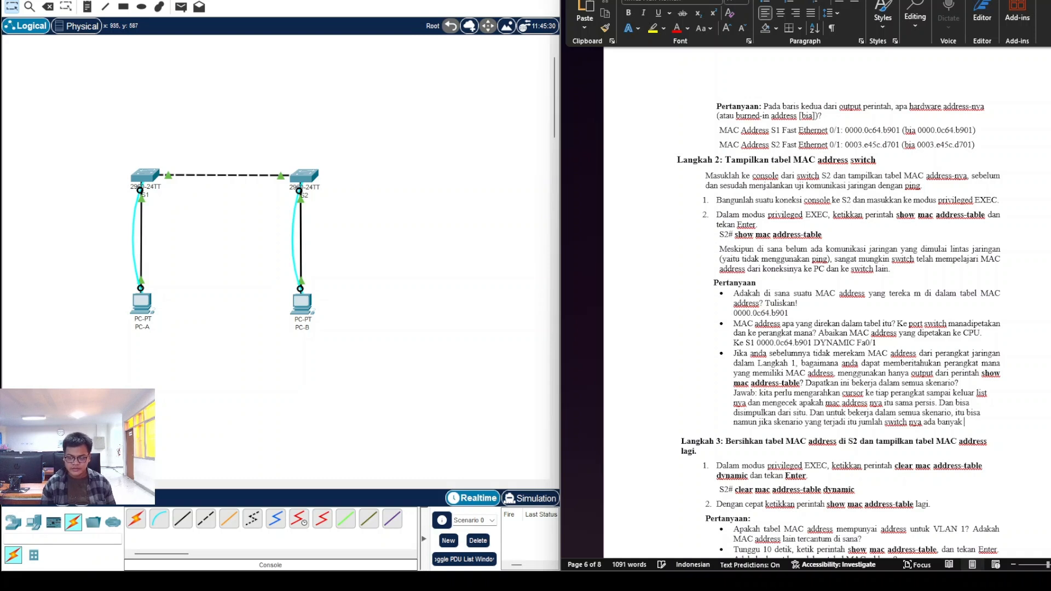
type("kita perlu mengecek nya")
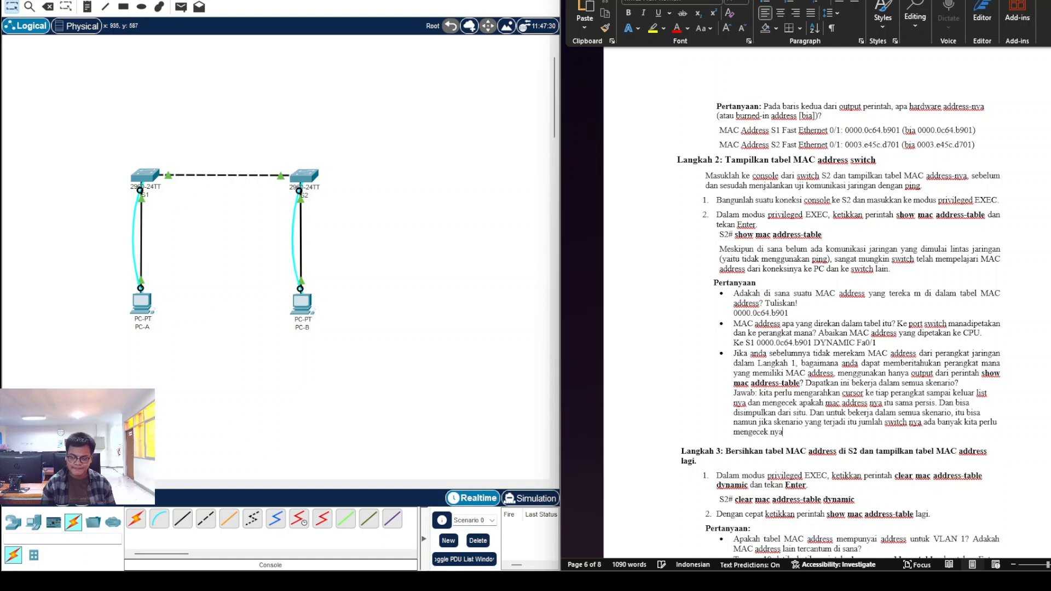
type(" satu per satu j")
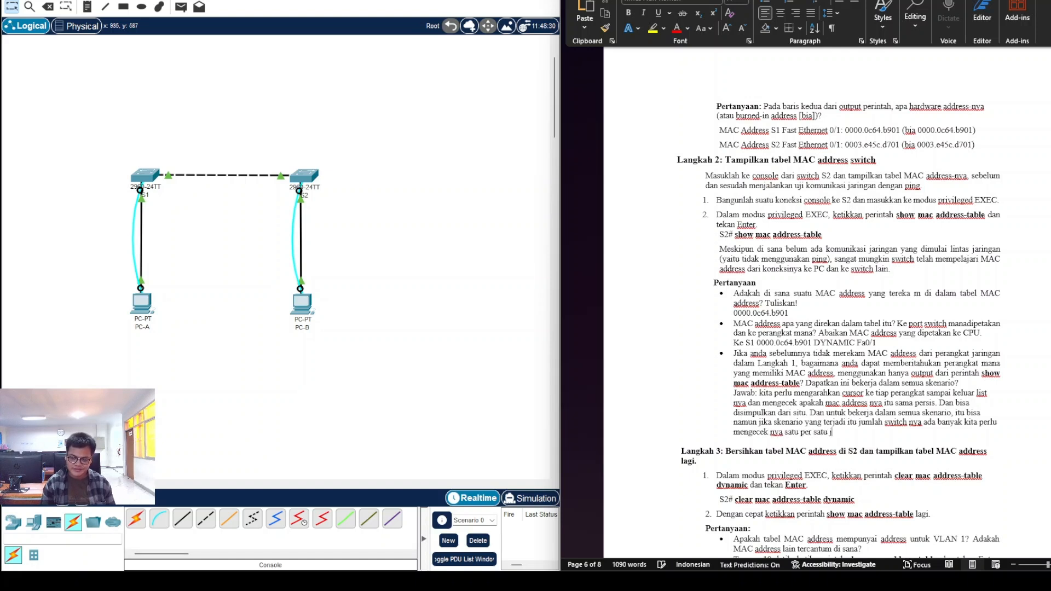
type("uga.")
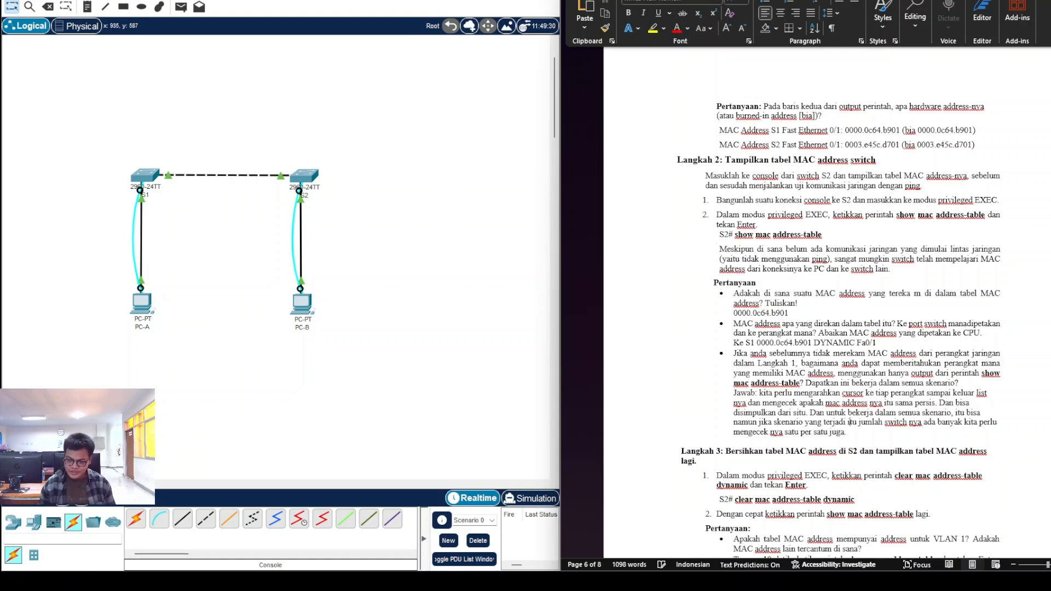
left_click(906, 422)
key("BackSpace")
key("BackSpace")
key("BackSpace")
key("BackSpace")
key("BackSpace")
key("BackSpace")
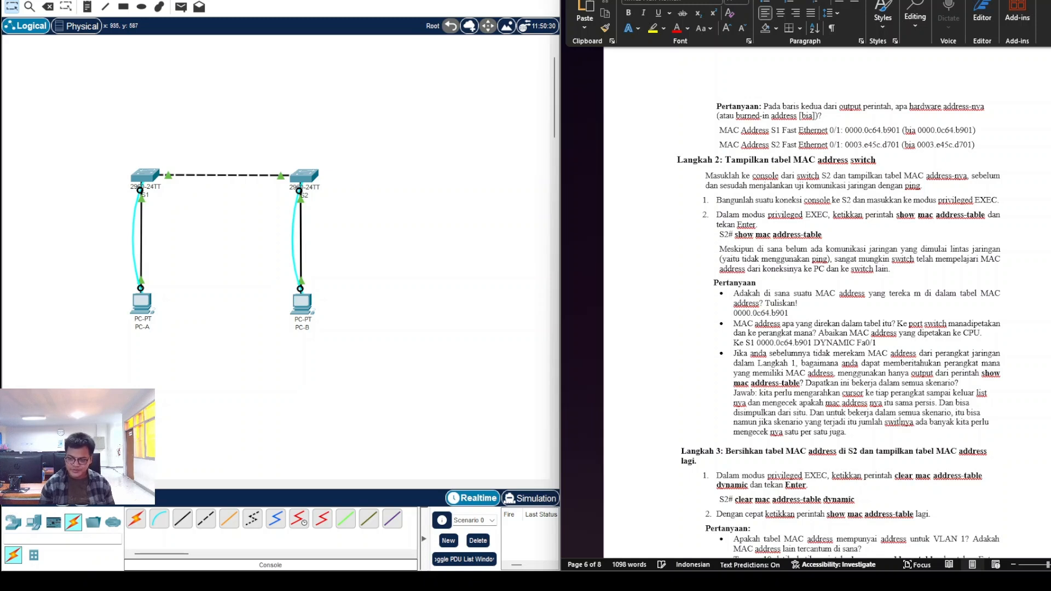
type("pcranga")
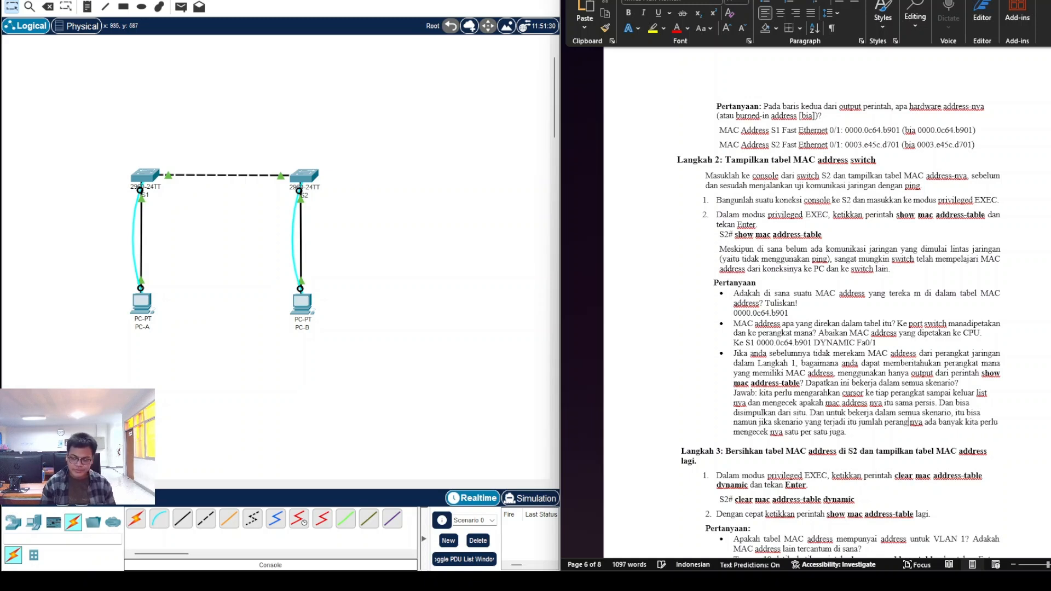
key("BackSpace")
type("kat")
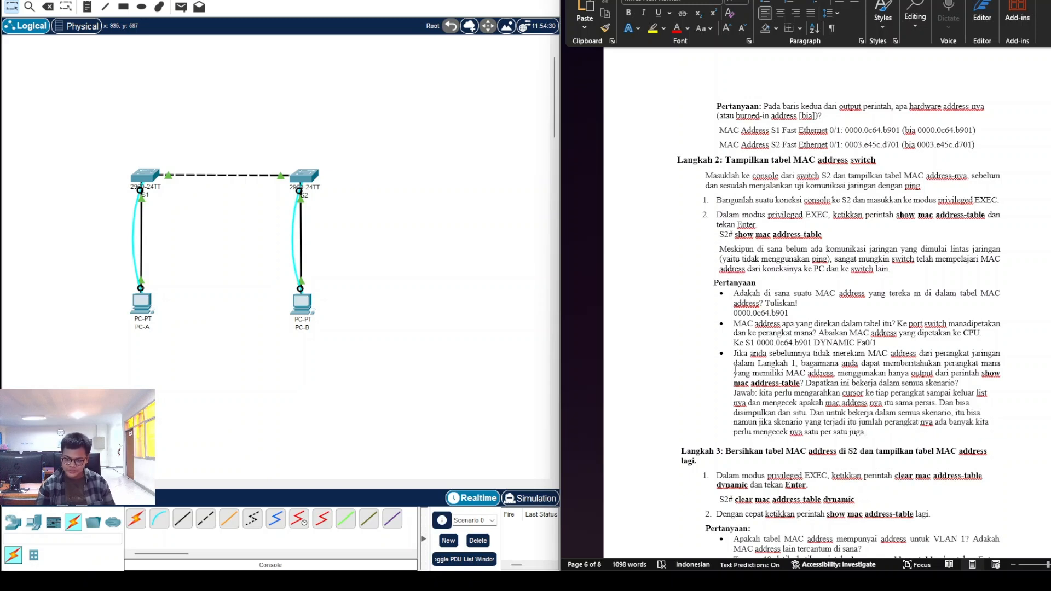
Step: Scroll the worksheet down to the Langkah 3 questions and the Langkah 4 ARP question
left_click_drag(737, 393, 867, 433)
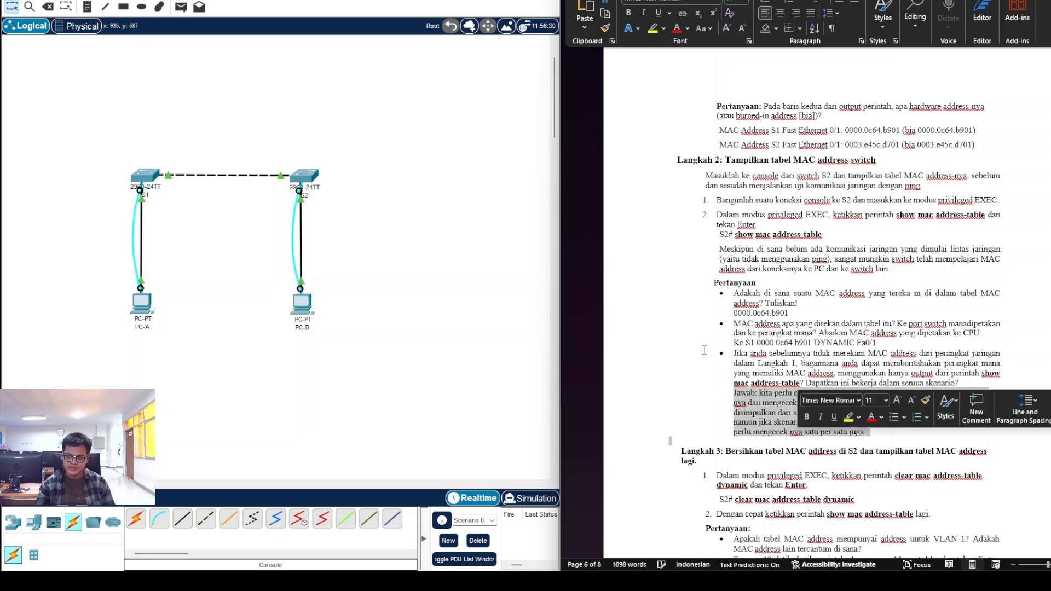
left_click(721, 353)
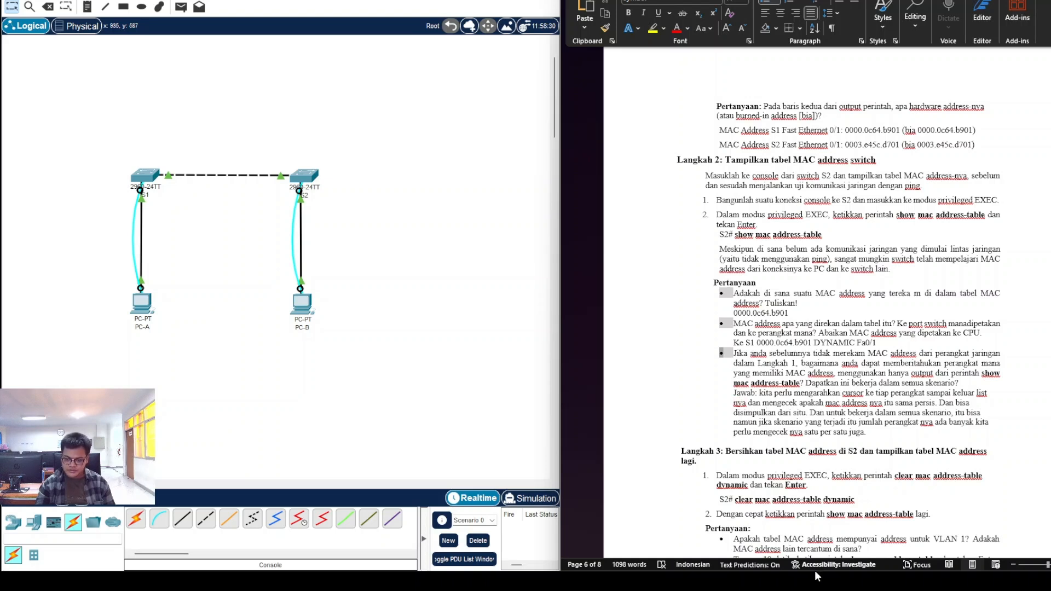
scroll(797, 415, "down", 4)
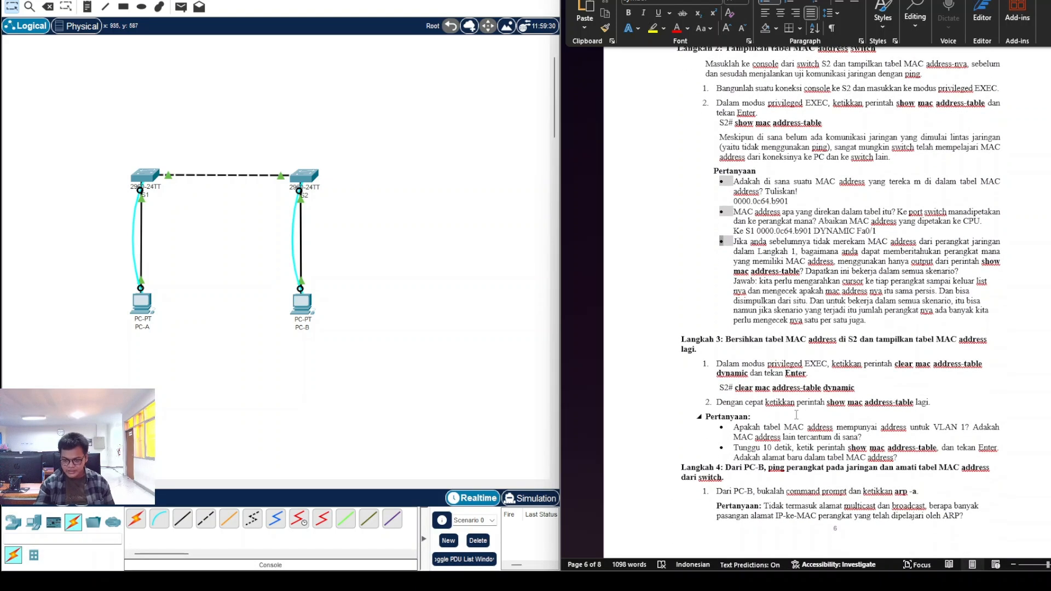
scroll(729, 342, "down", 1)
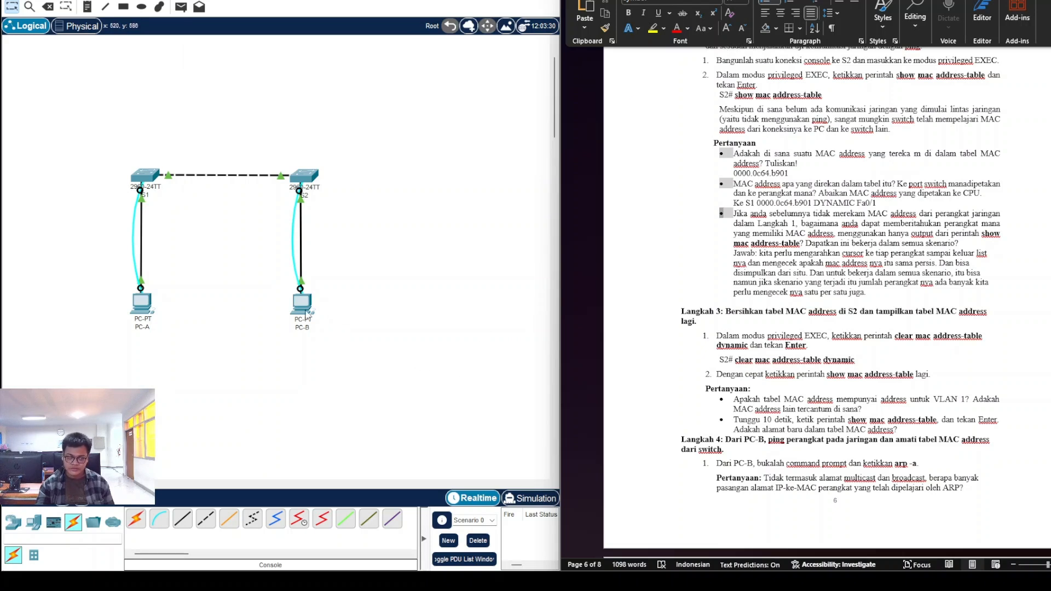
left_click(305, 312)
Step: Clear S2's dynamic MAC entries with clear mac address-table dynamic
left_click(368, 352)
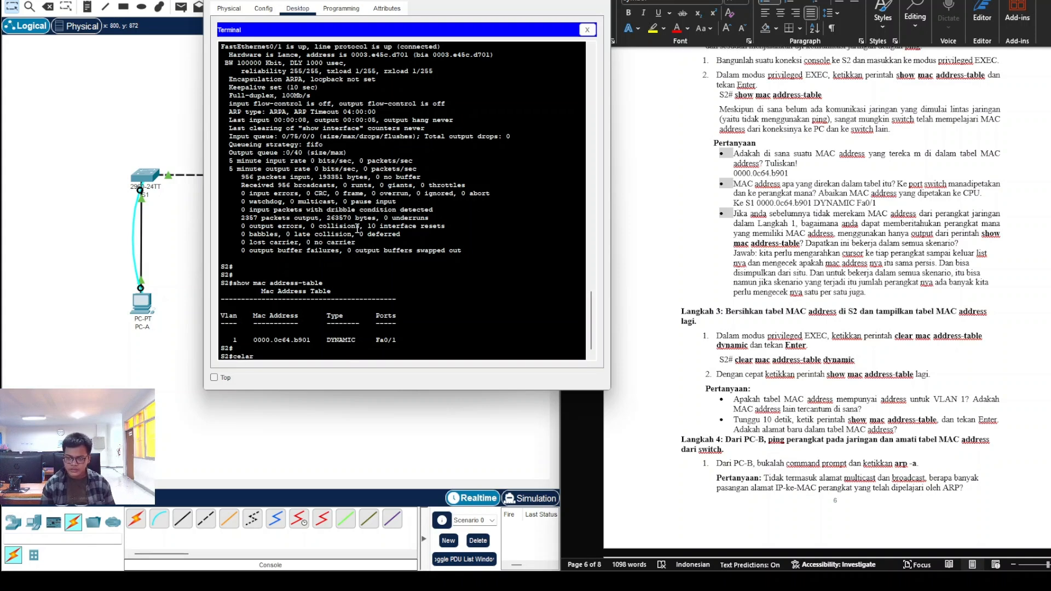
type("cla")
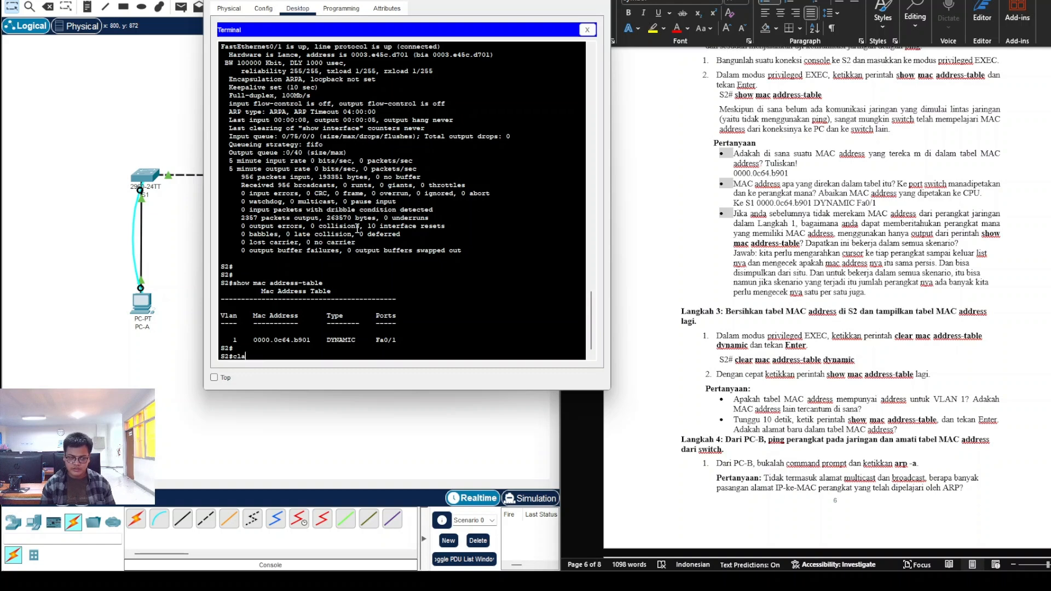
type("r mac addres")
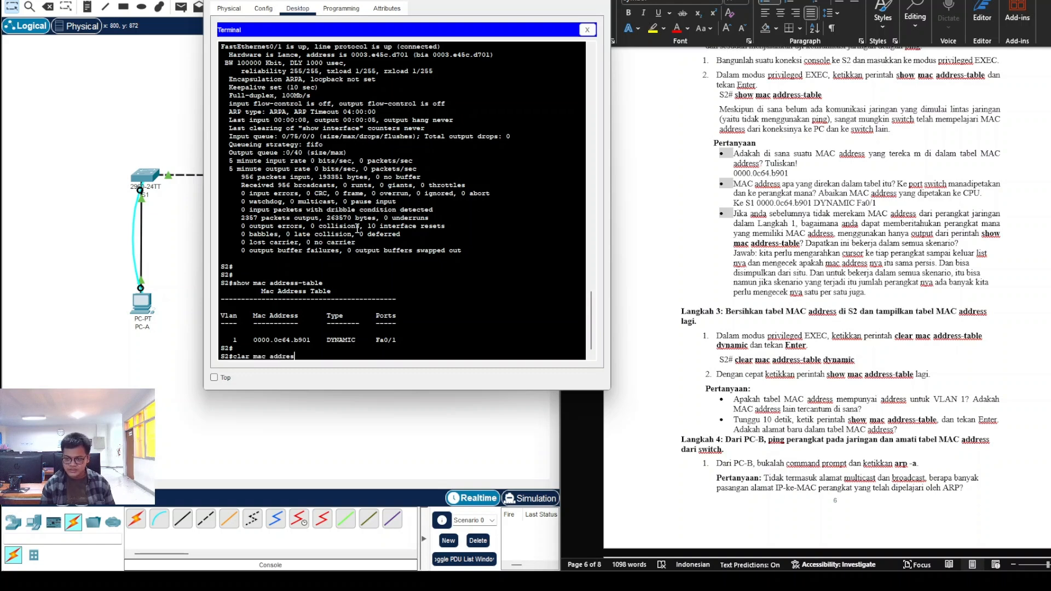
type("s-table")
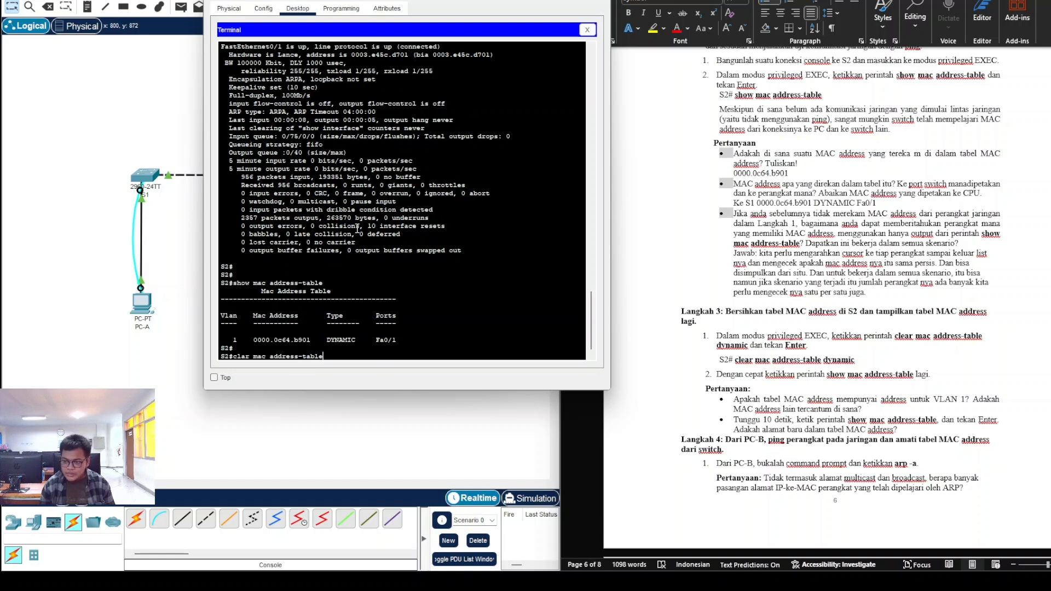
type(" dynam")
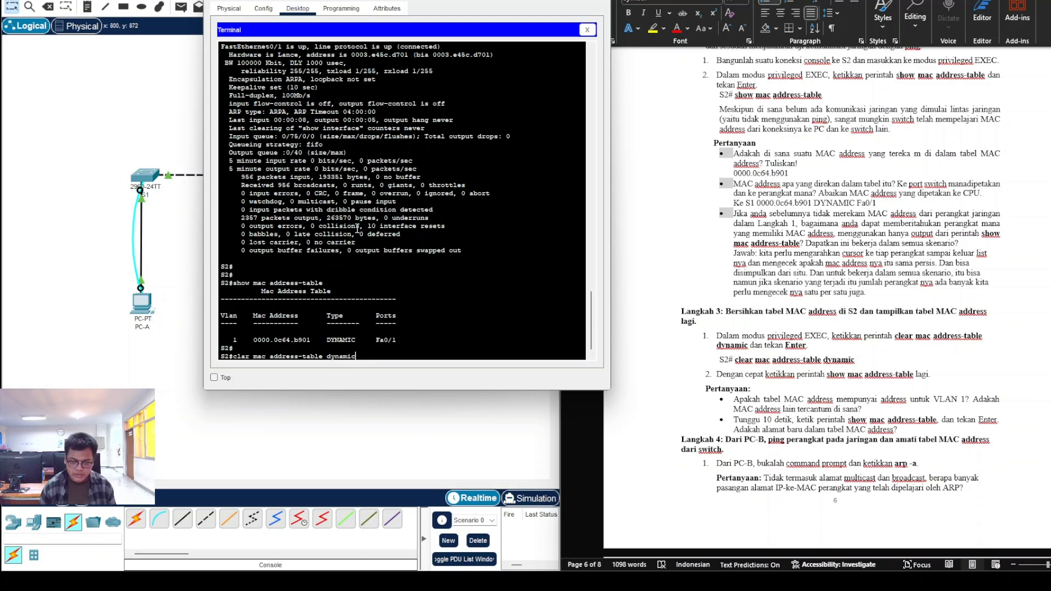
type("ic")
key("Return")
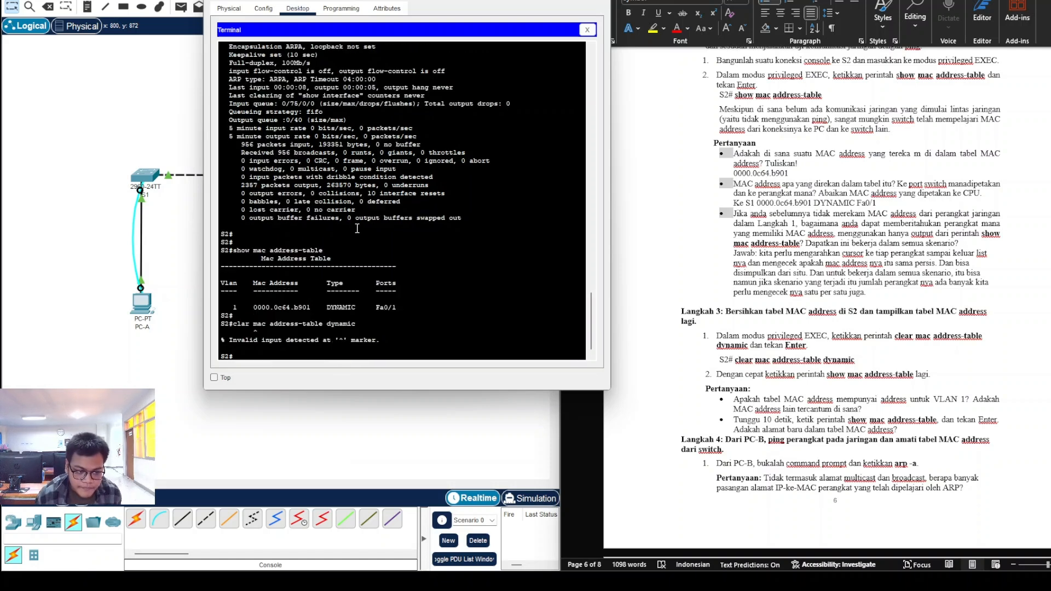
type("clear")
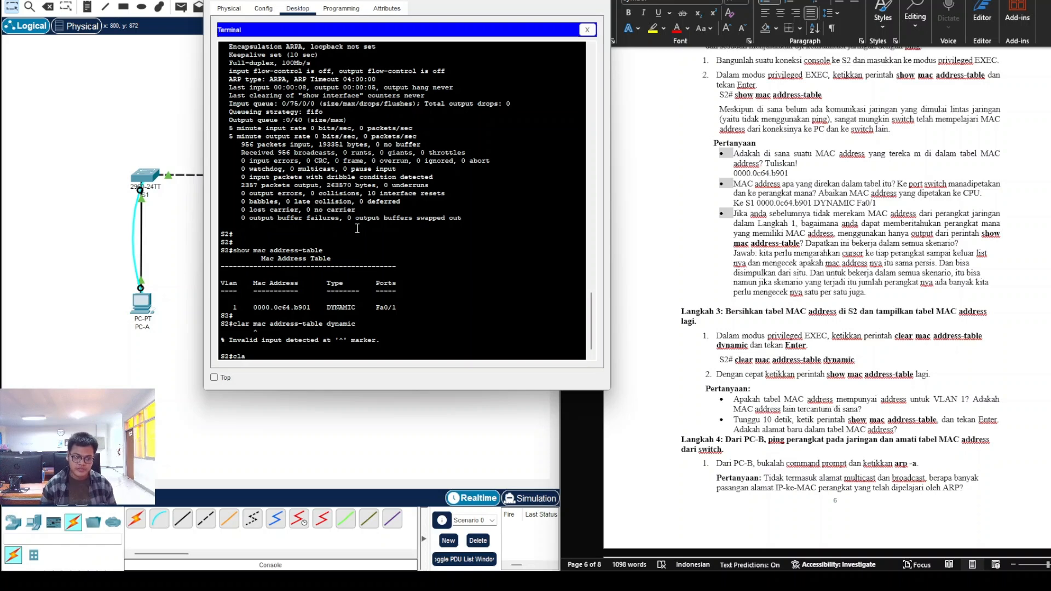
type(" mac address")
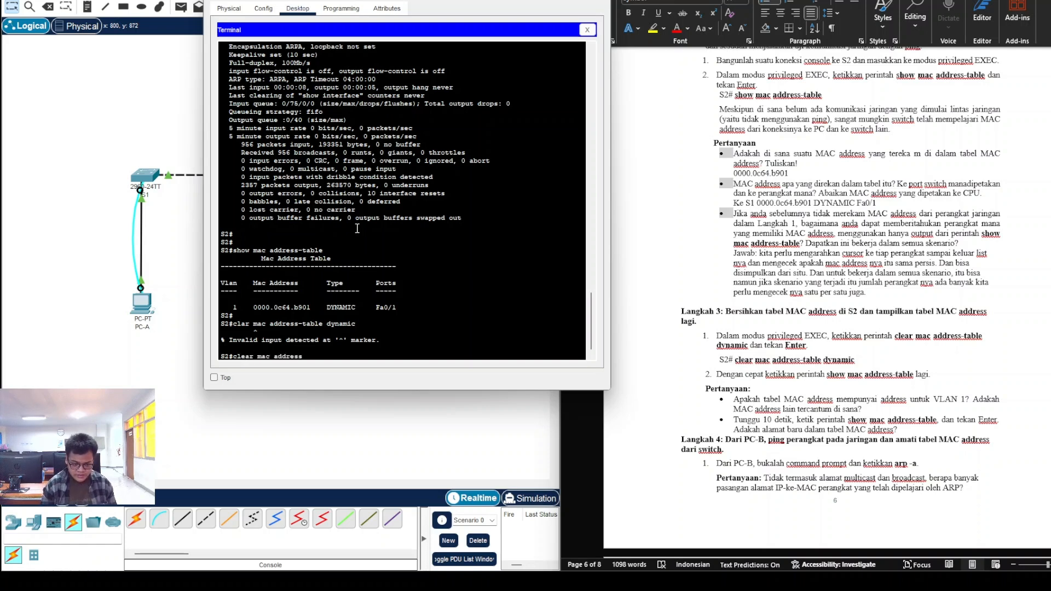
type("-table dynamic")
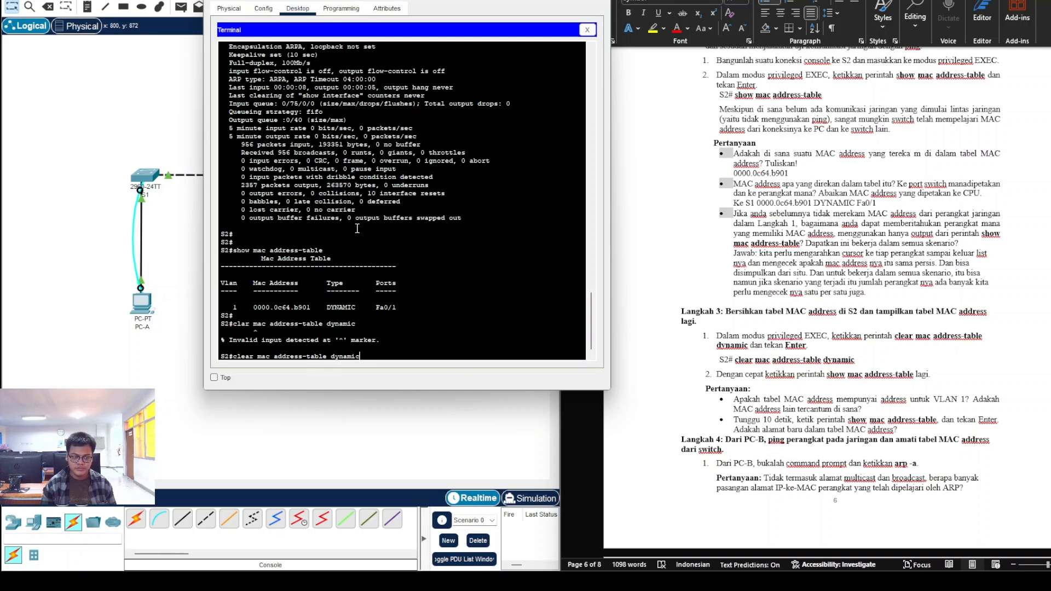
key("Return")
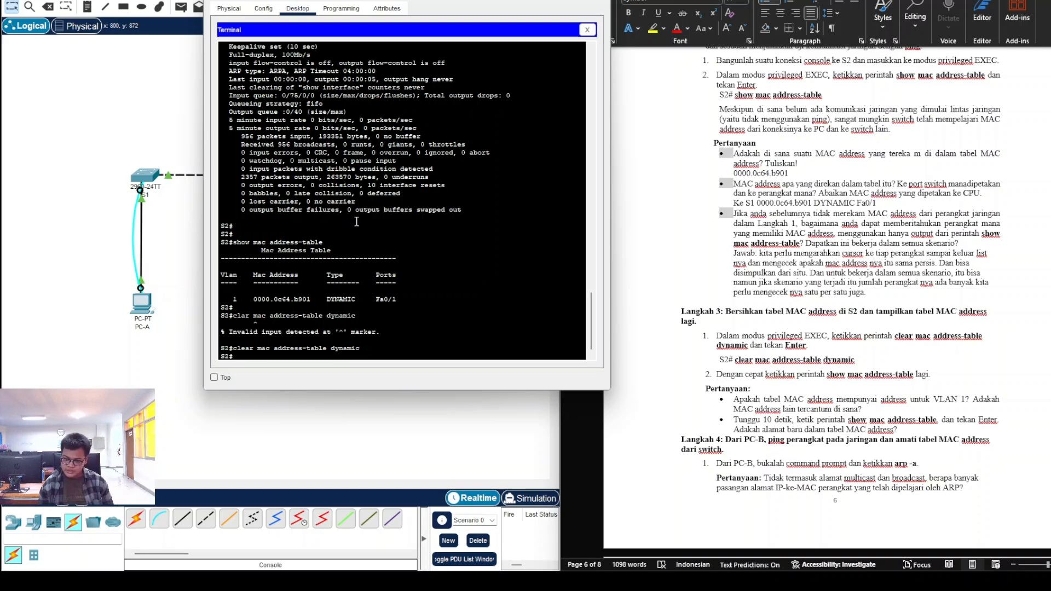
Step: Redisplay S2's MAC table and compare the 0000.0c64.b901 Fa0/1 entry with the earlier table
key("Up")
key("Up")
key("Up")
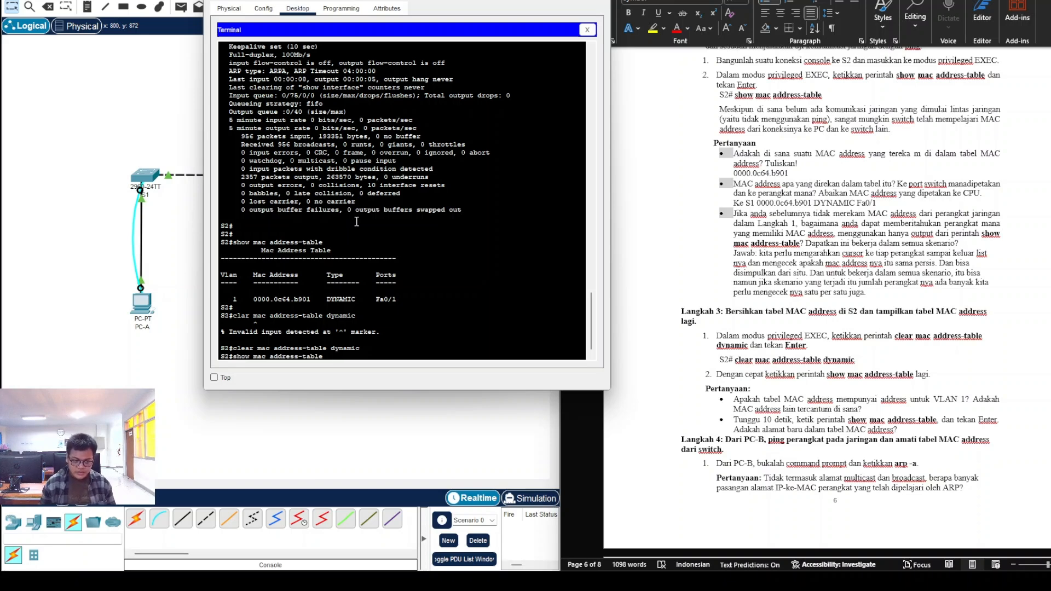
key("Return")
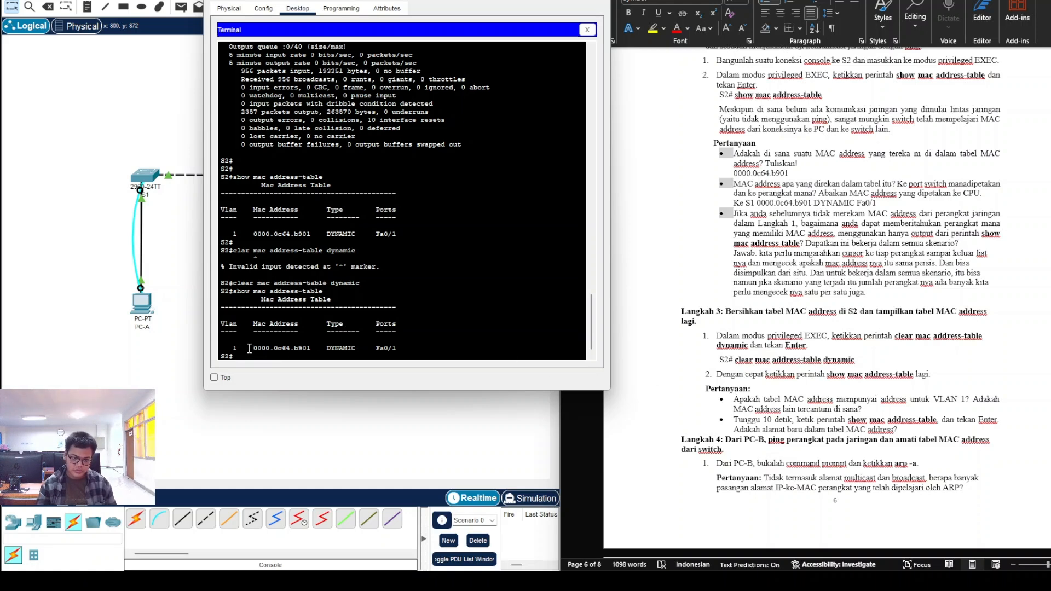
left_click_drag(250, 349, 316, 351)
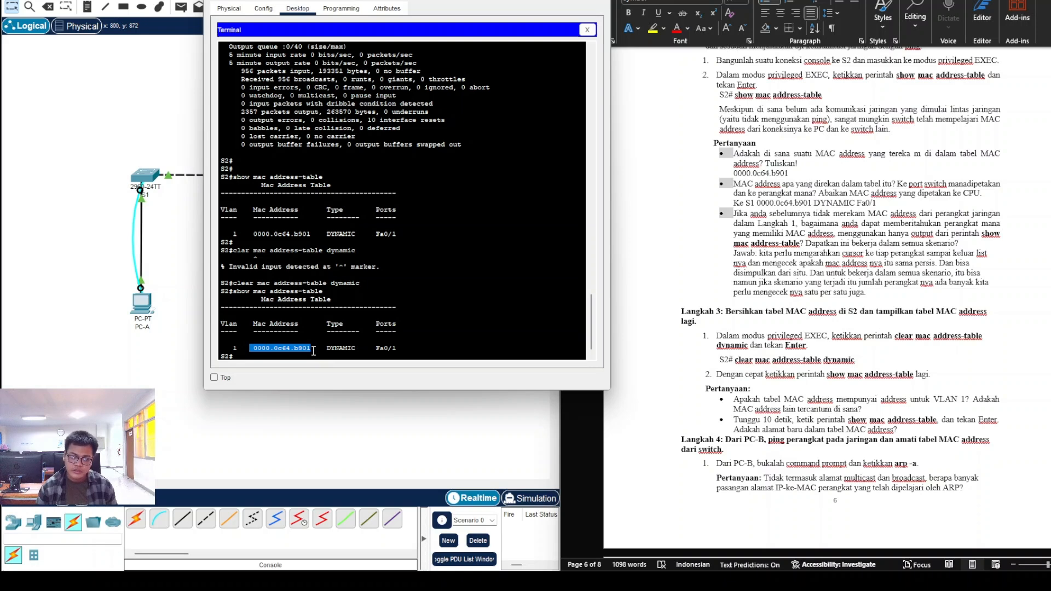
left_click_drag(254, 234, 313, 234)
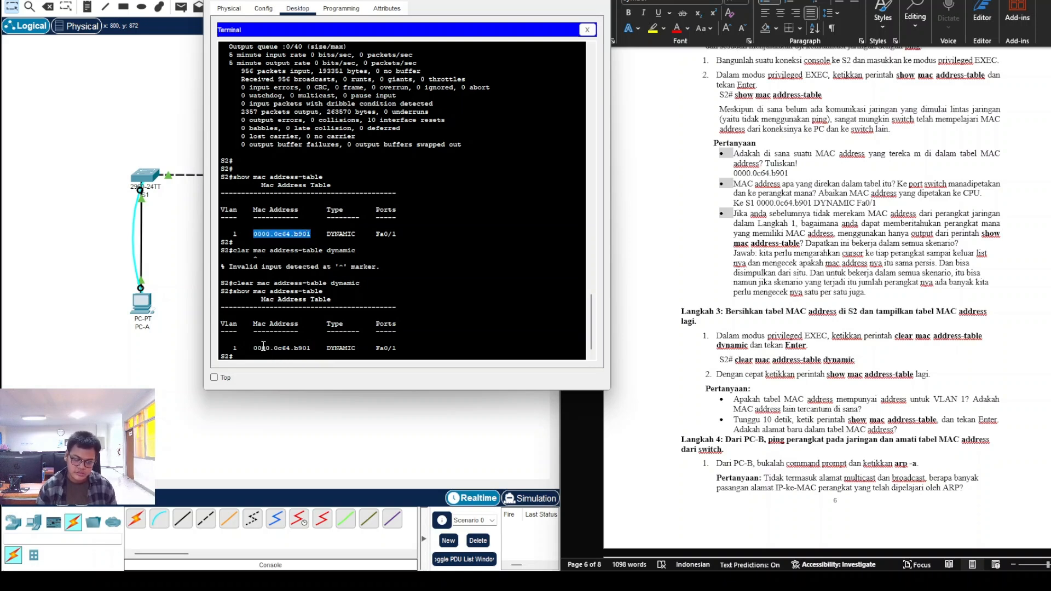
left_click(860, 418)
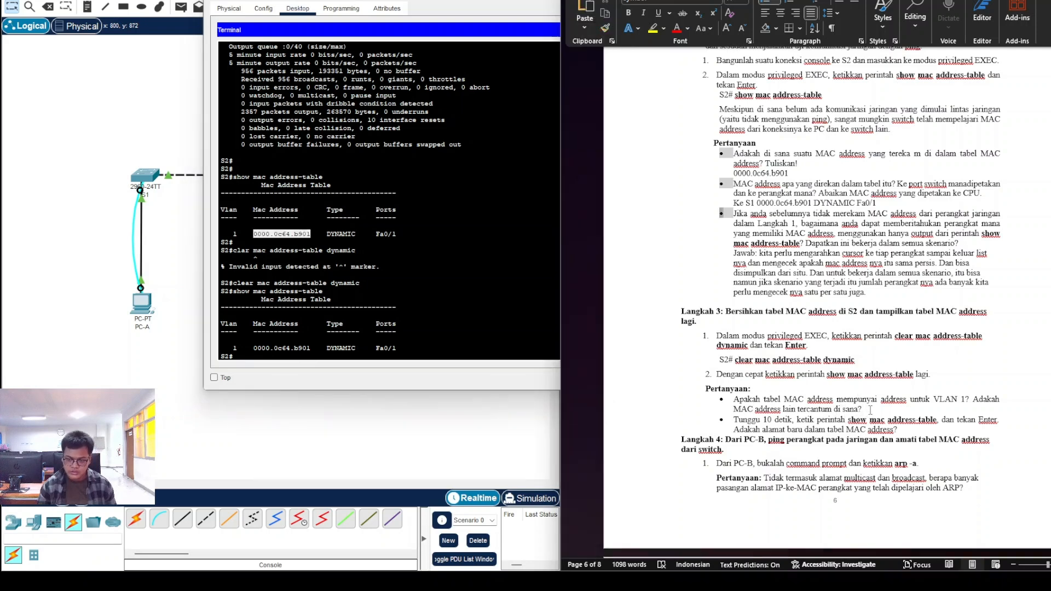
Step: Try adding 'Ada' on a new line below the Step 3 question, then remove that line
key("Return")
key("ctrl+r")
type("A")
key("BackSpace")
key("ctrl+l")
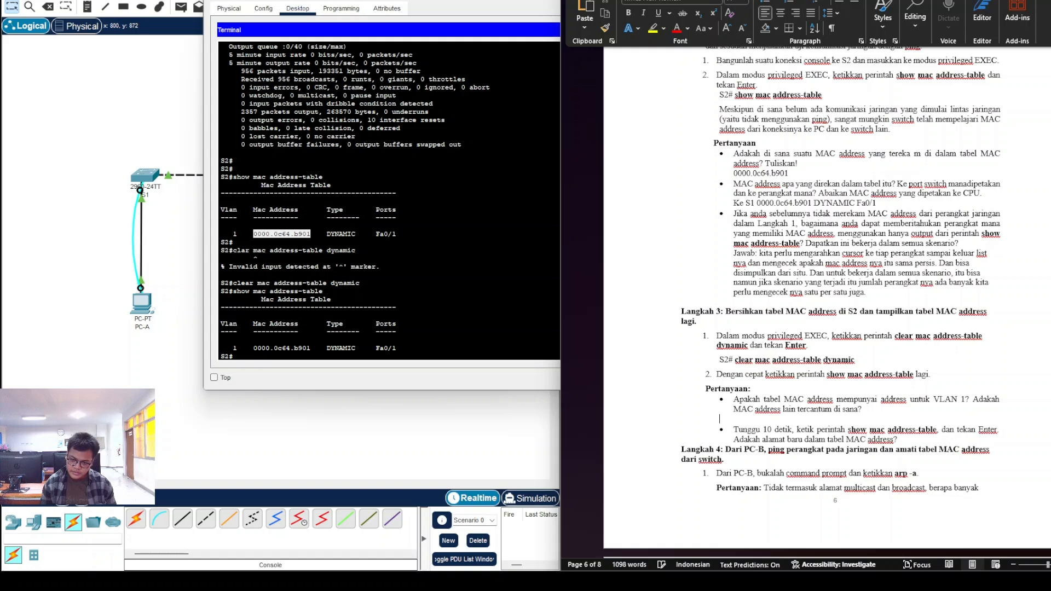
key("BackSpace")
key("Return")
key("BackSpace")
type("A")
key("BackSpace")
type("Ada")
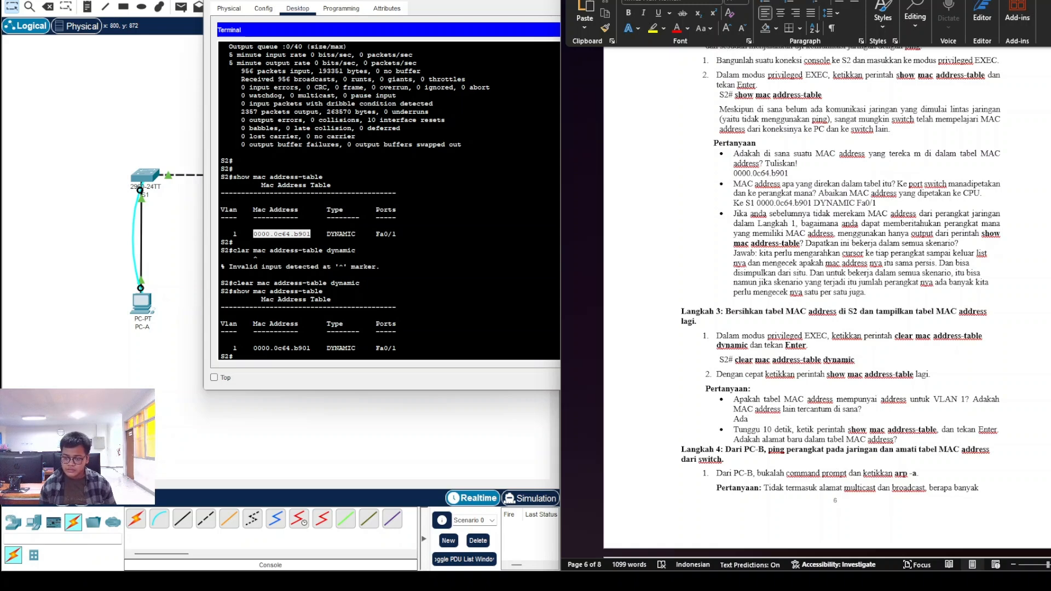
key("BackSpace")
key("BackSpace")
key("BackSpace")
key("BackSpace")
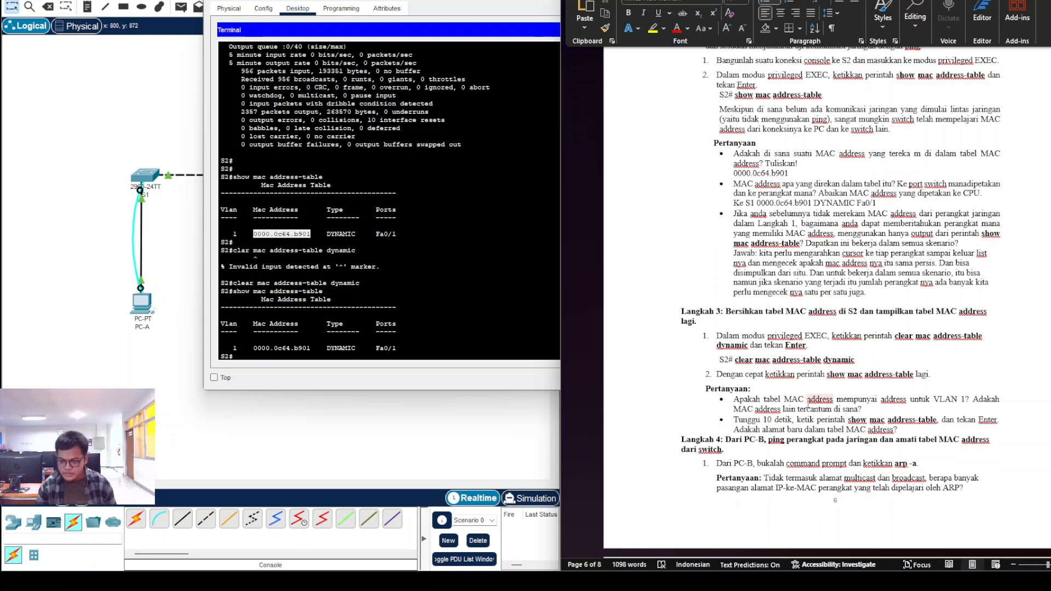
Step: Split the question bullet at 'Adakah' and answer 'Ada' after 'VLAN 1?'
left_click(974, 401)
key("Return")
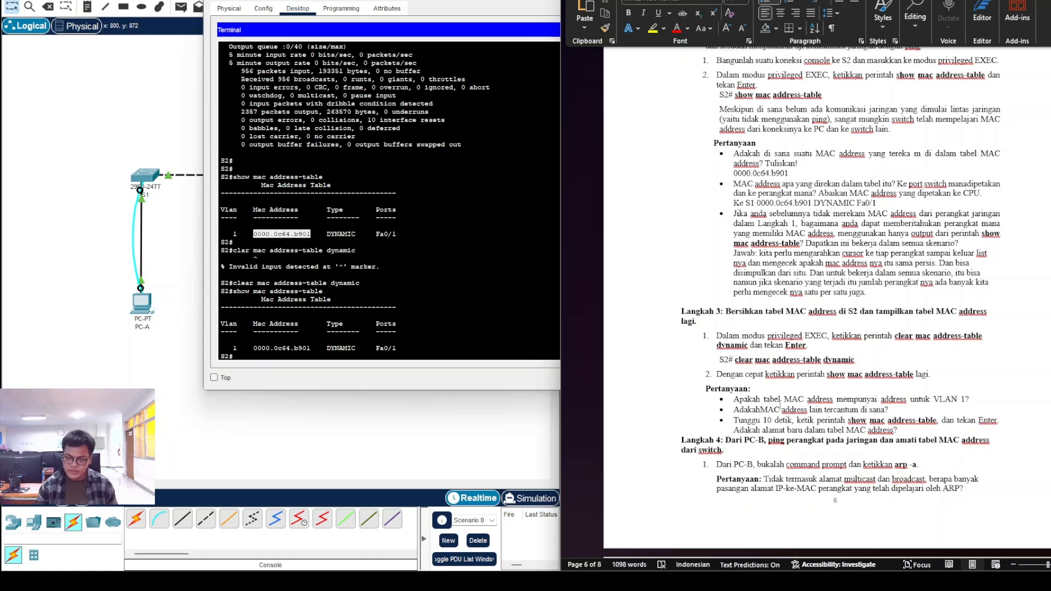
double_click(981, 404)
type("A")
key("BackSpace")
key("BackSpace")
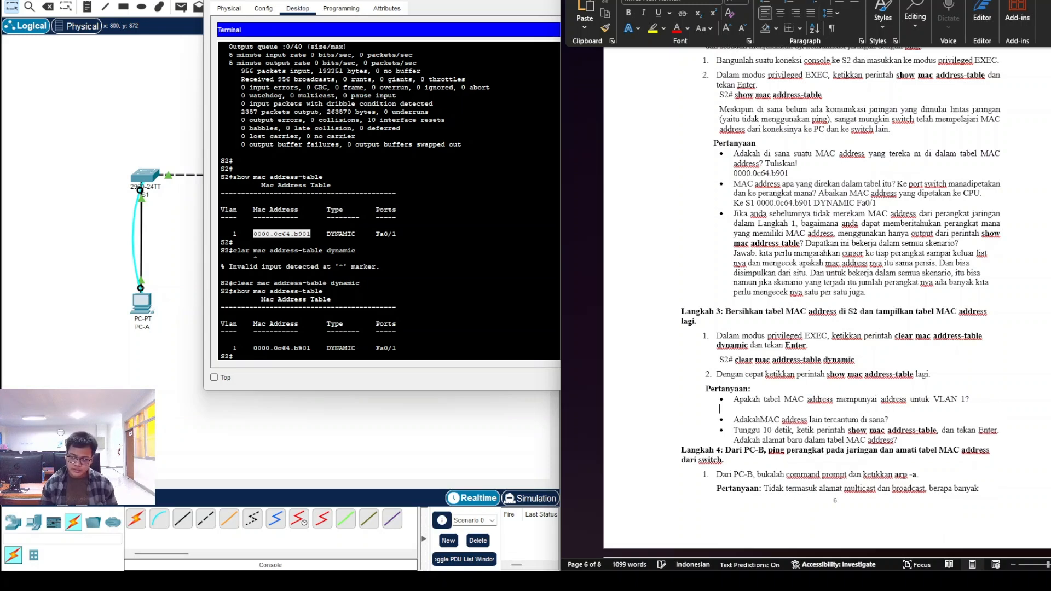
key("BackSpace")
type("Ad")
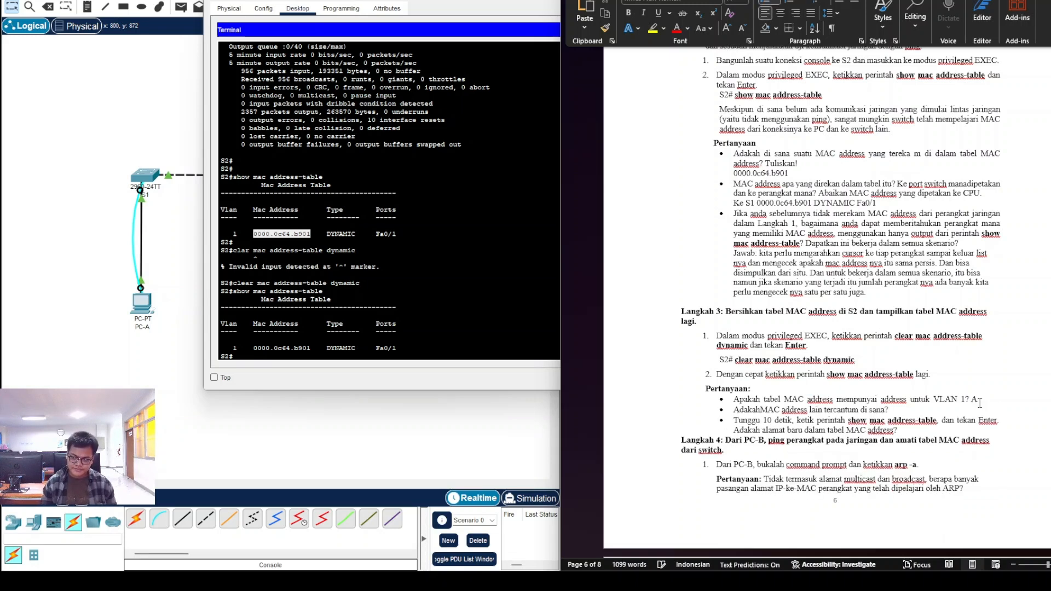
type("a")
Step: Answer the second question, after 'di sana?', with 'Tidak ada'
left_click(903, 408)
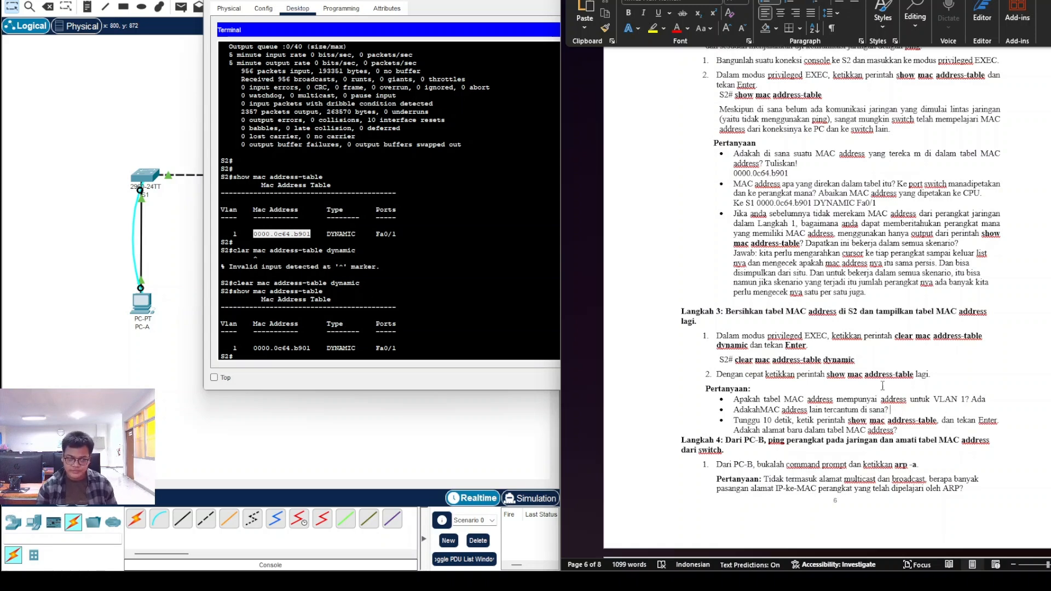
type("Tidak ada")
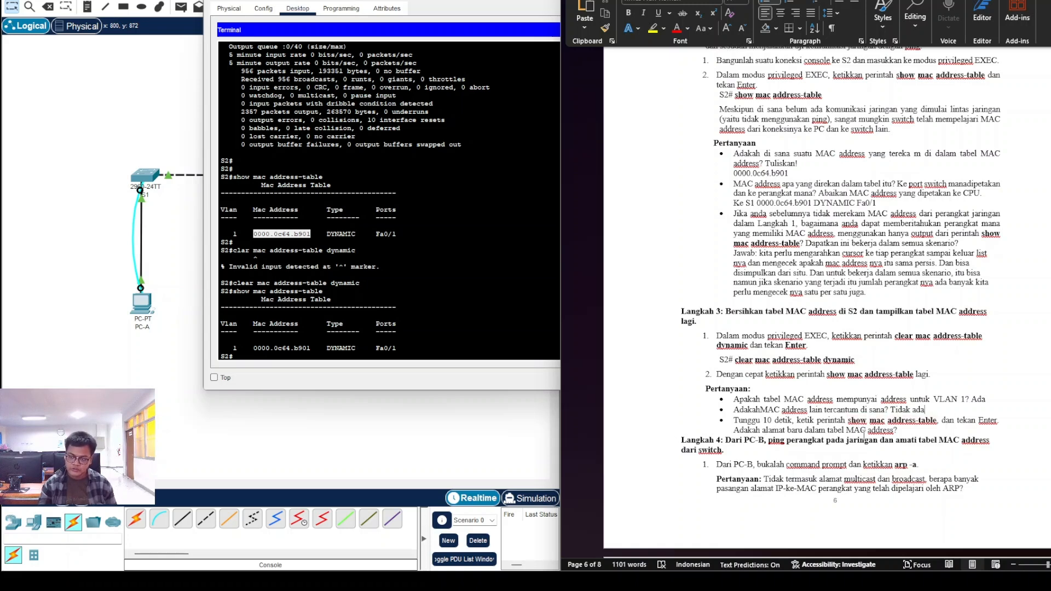
left_click(379, 351)
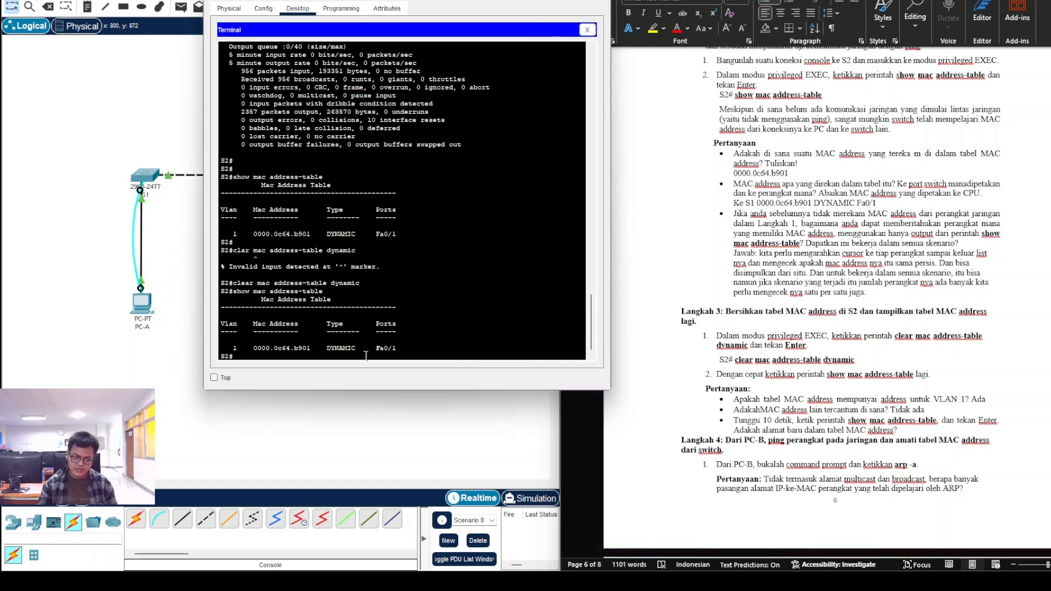
Step: Run 'show mac address-table' on S2 to recheck its MAC table
type("sho")
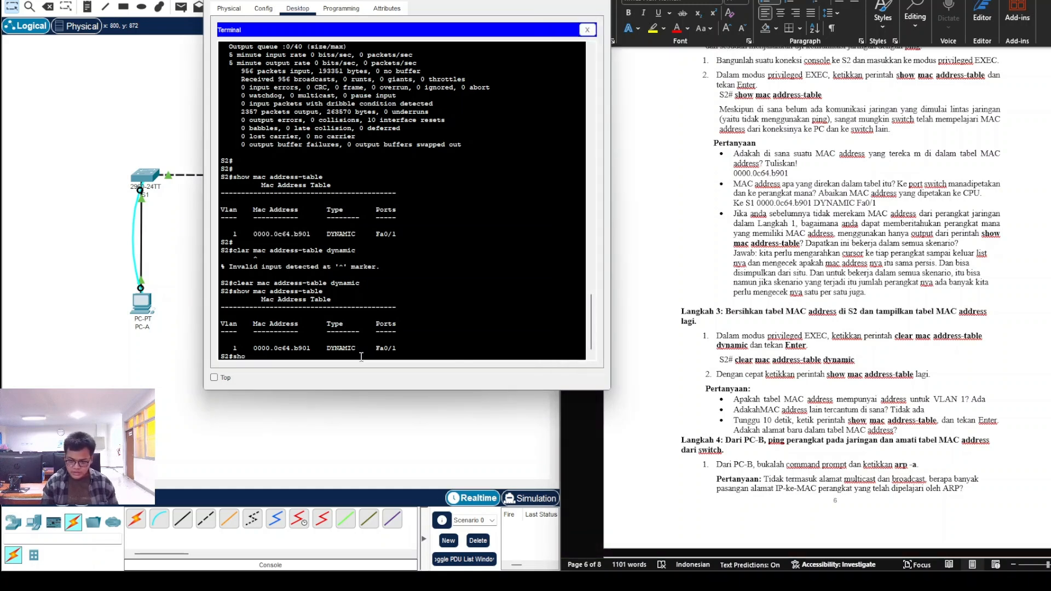
type("w mac addre")
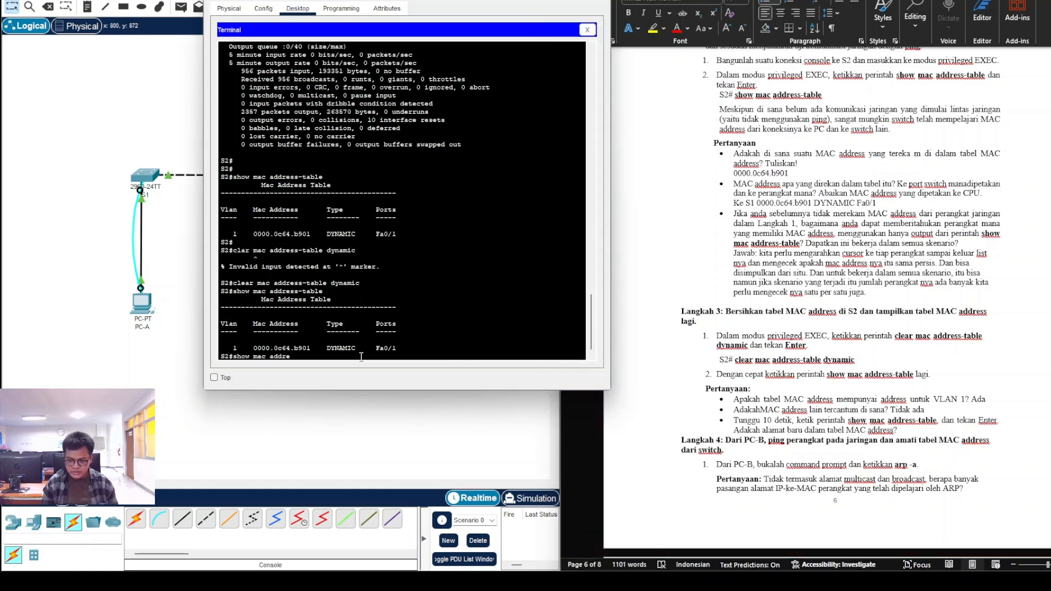
type("ss-table")
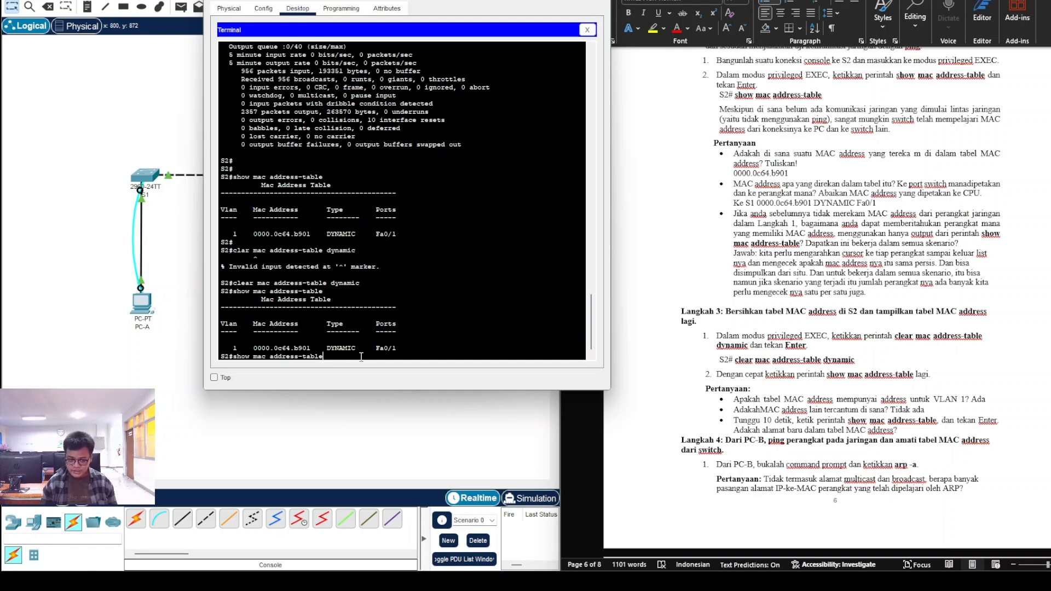
key("Return")
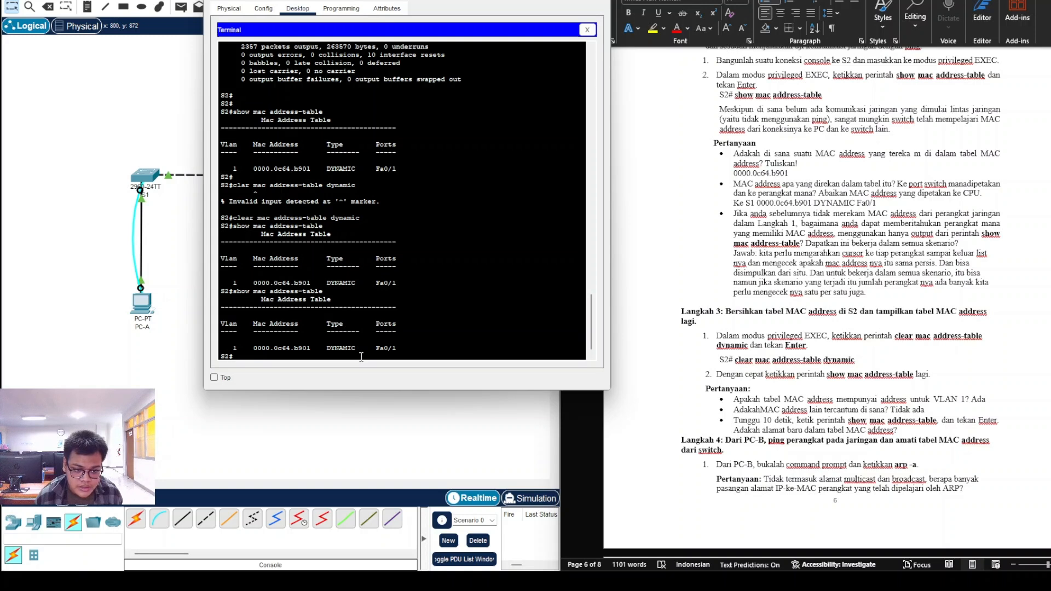
Step: Type 'Tidak ada' after the last Step 3 question about new MAC addresses
left_click(965, 381)
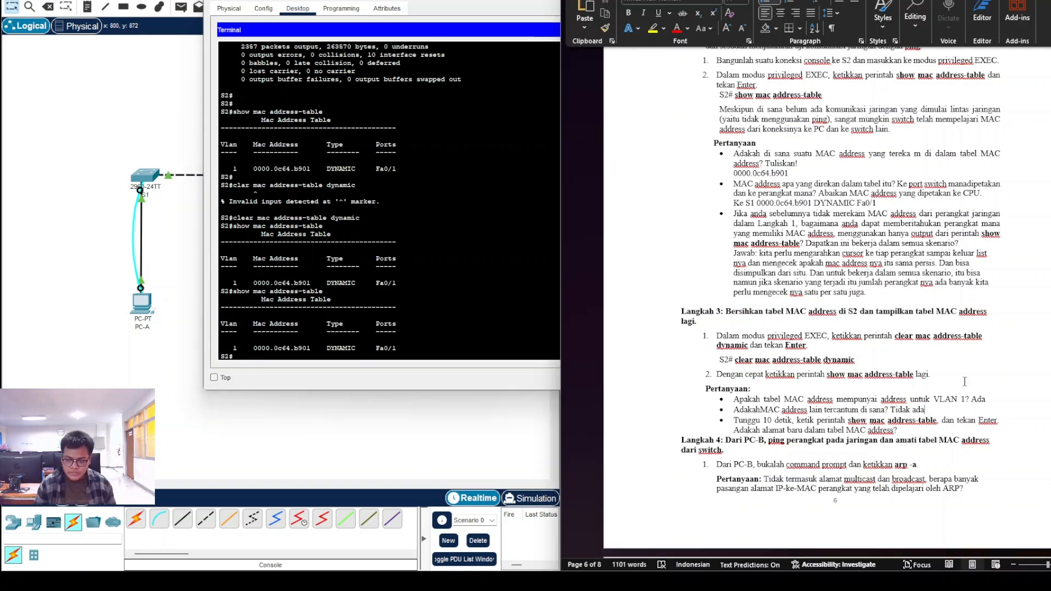
left_click(909, 433)
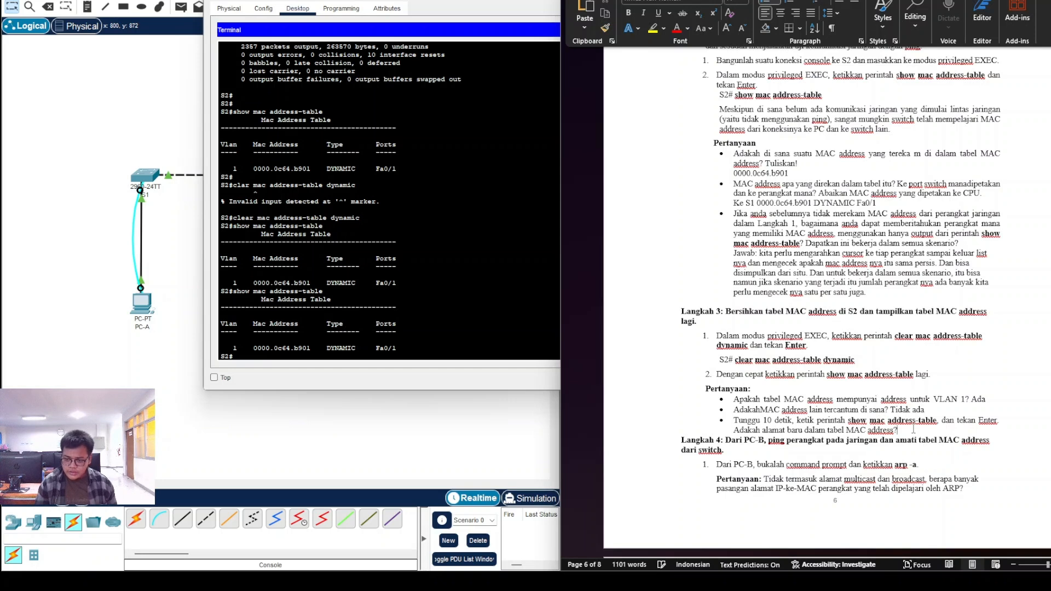
type("Tidak")
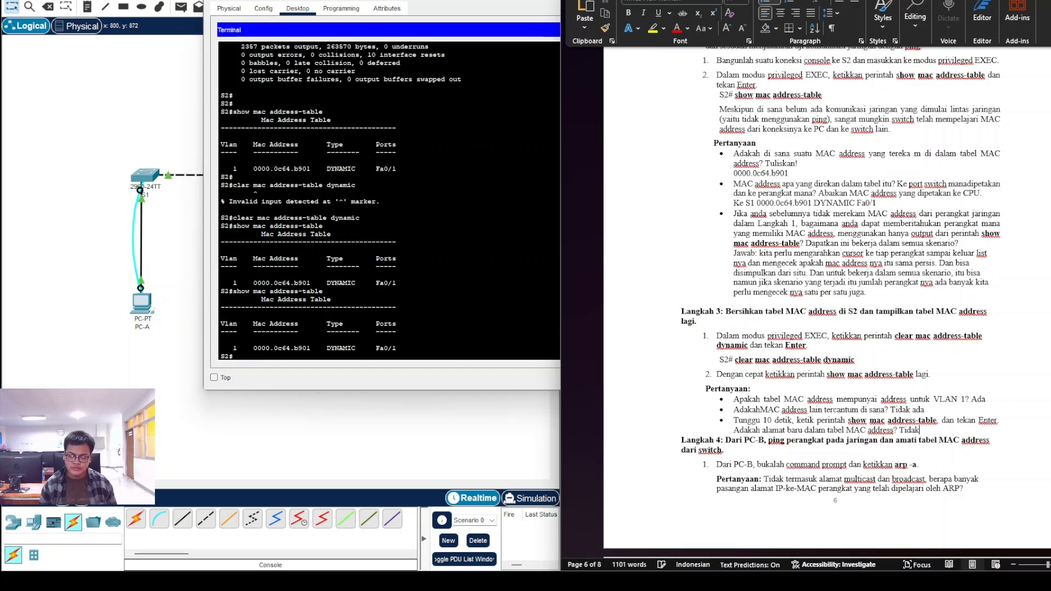
type(" ada")
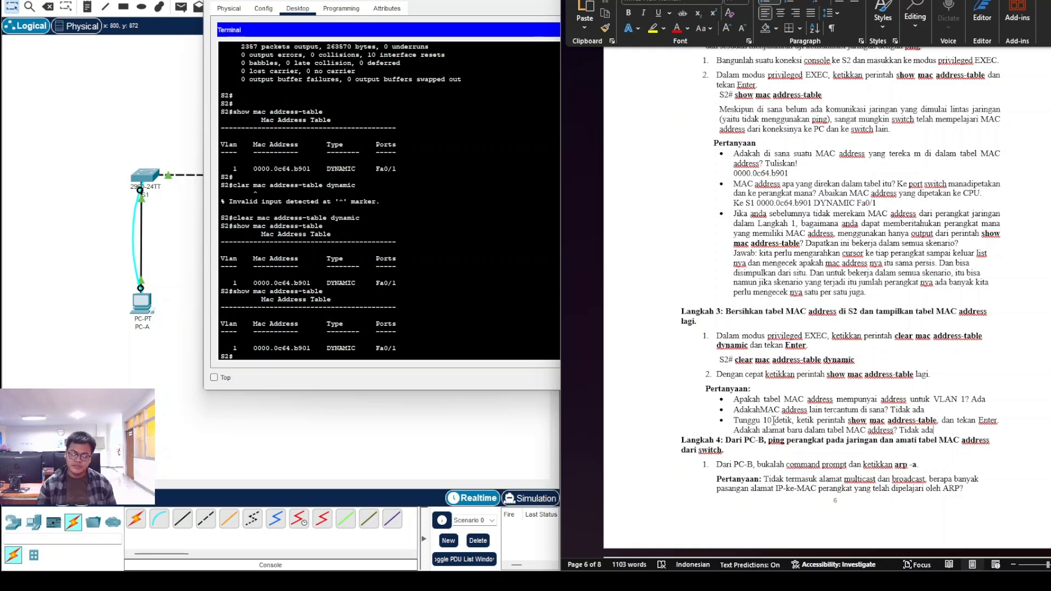
scroll(714, 443, "down", 1)
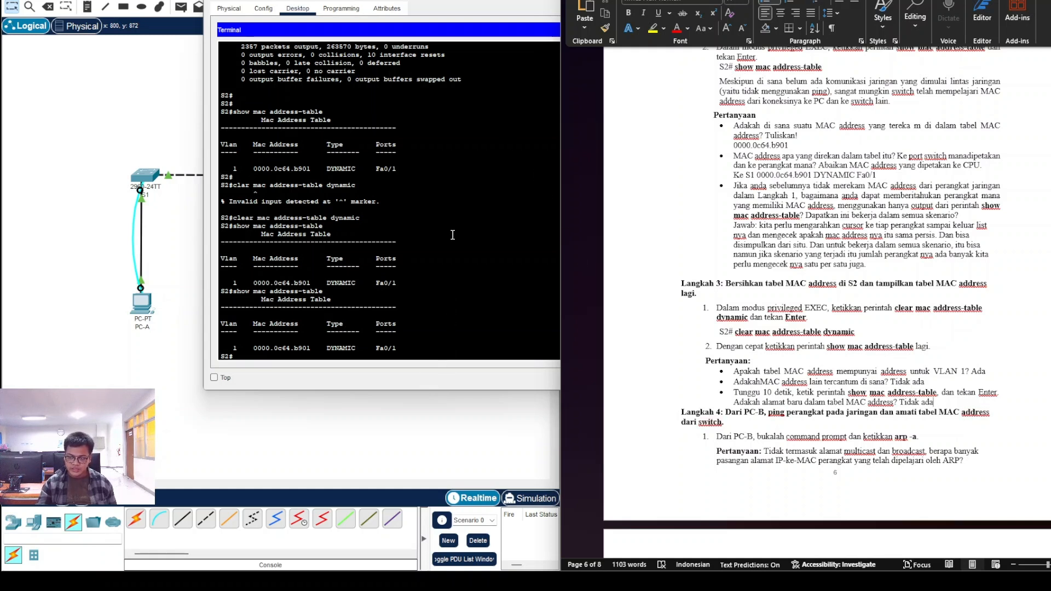
Step: Switch PC-B from Terminal to Command Prompt and run arp -a, showing 'No ARP Entries Found'
left_click_drag(454, 4, 399, 2)
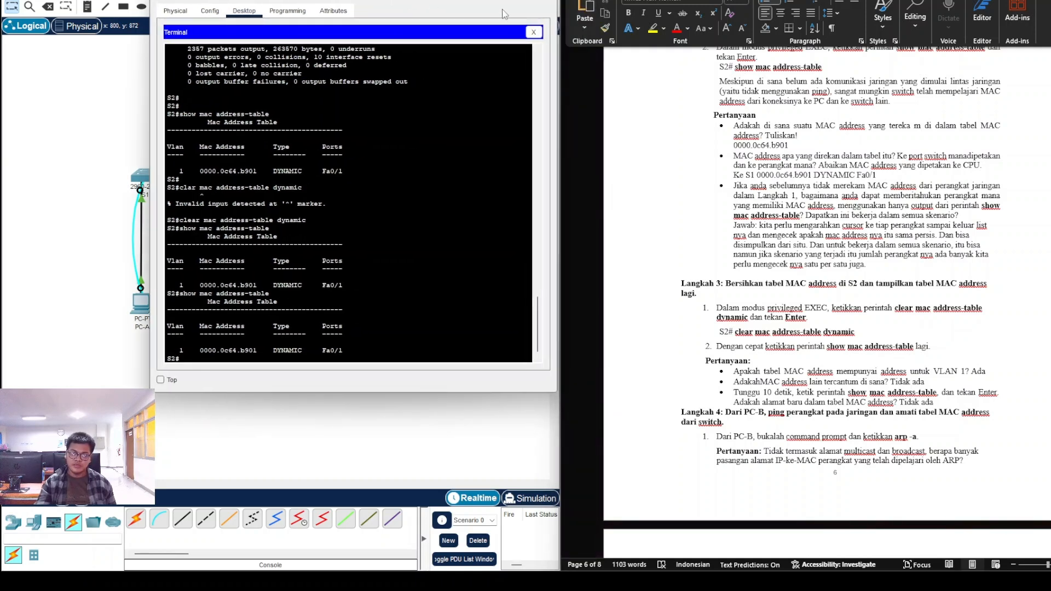
left_click(529, 31)
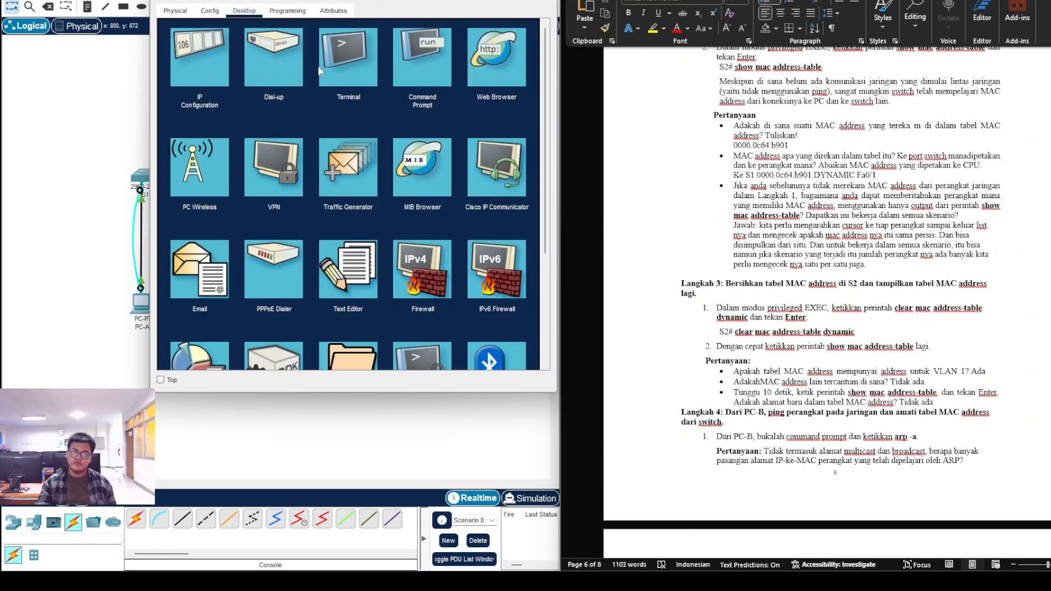
left_click(419, 61)
key("space")
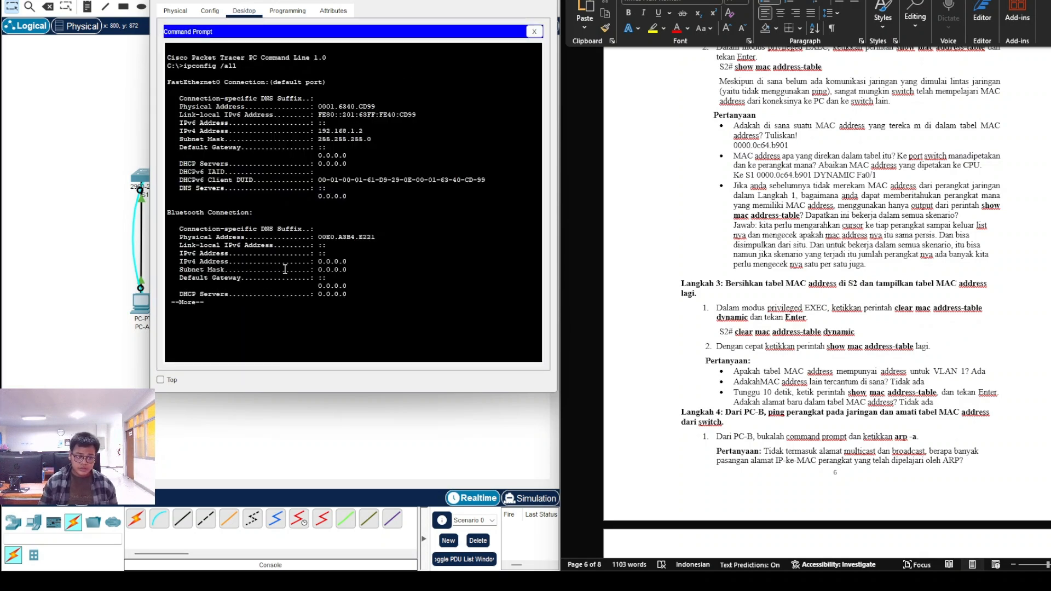
key("space")
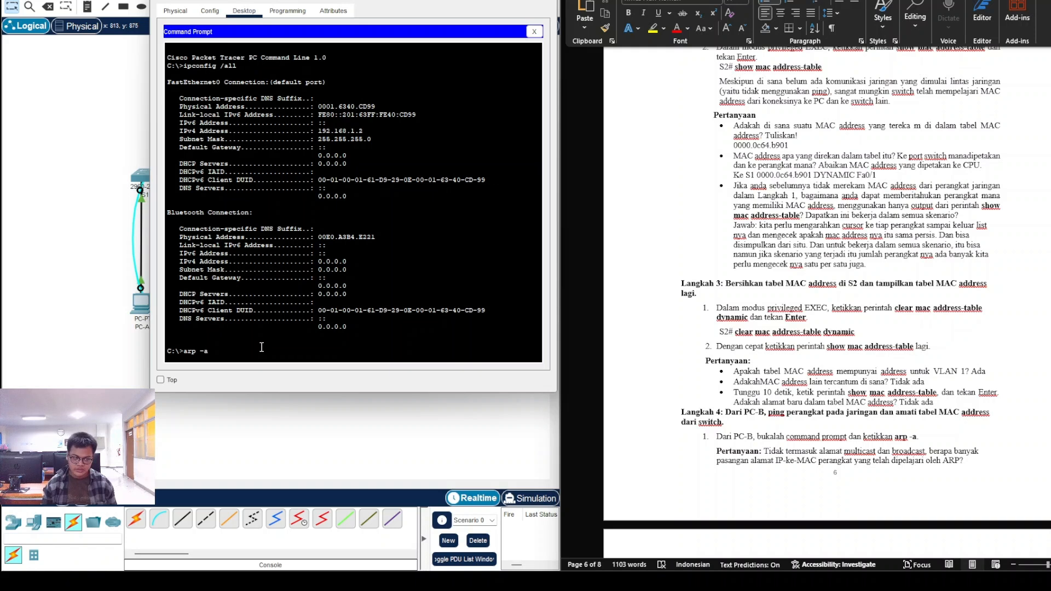
key("Return")
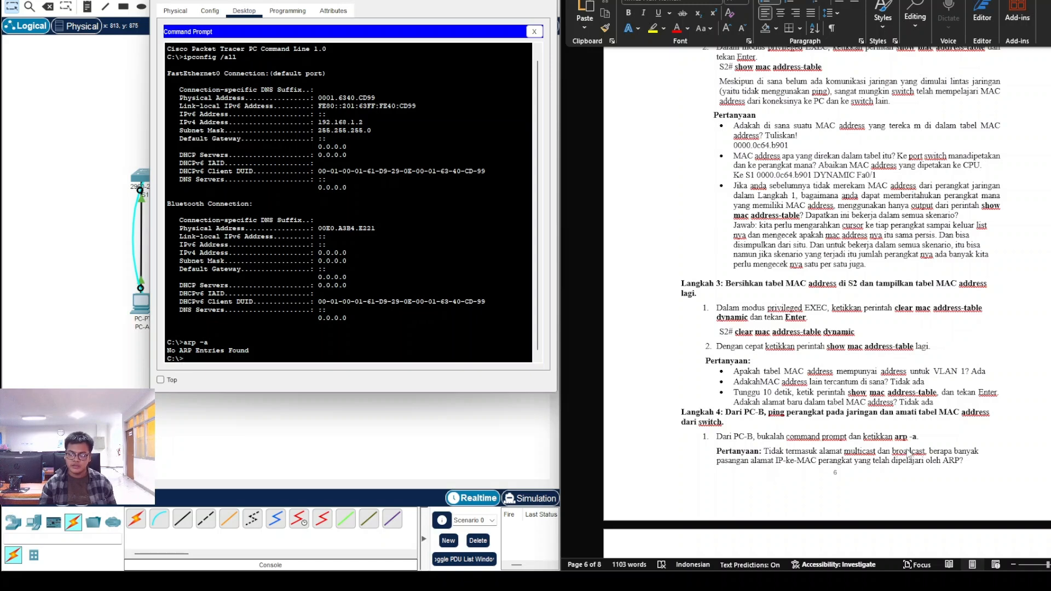
scroll(917, 449, "down", 5)
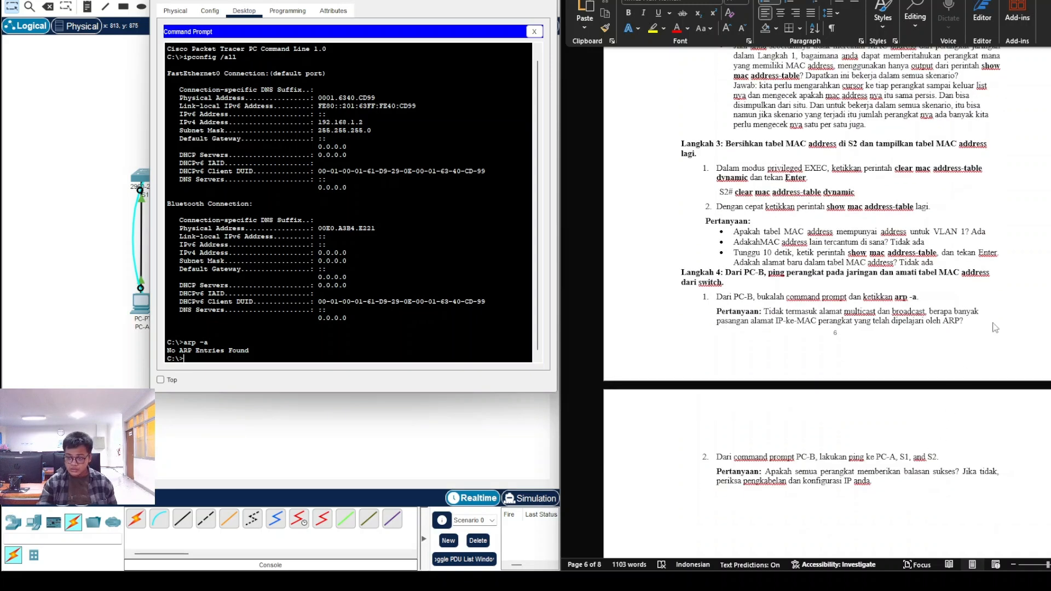
Step: Add 'Tidak ada' on a new line after 'ARP?' and make it bold
left_click(990, 322)
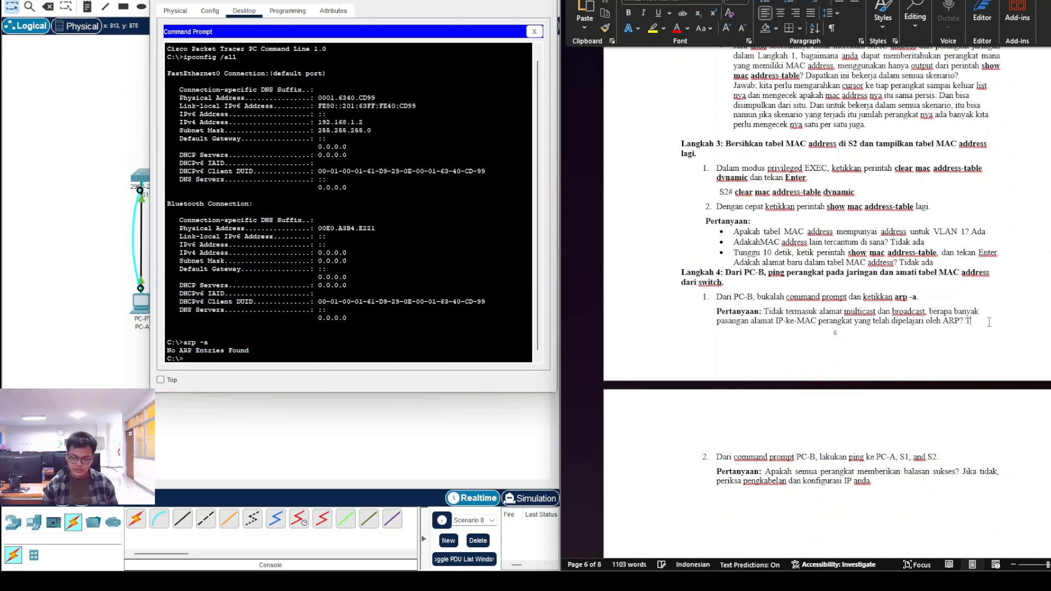
key("Return")
type("Tidak ")
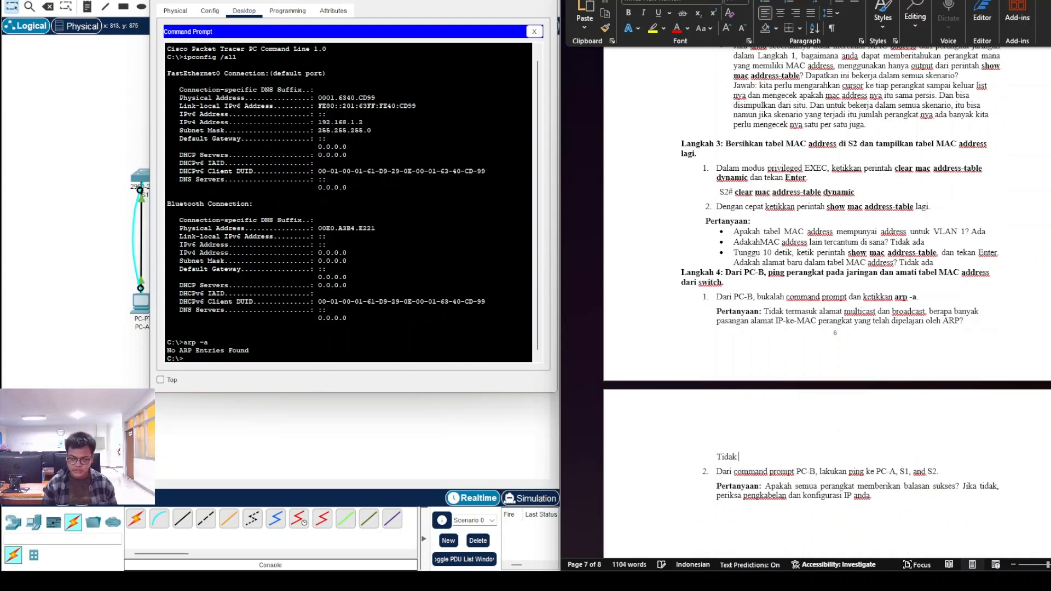
type("ada")
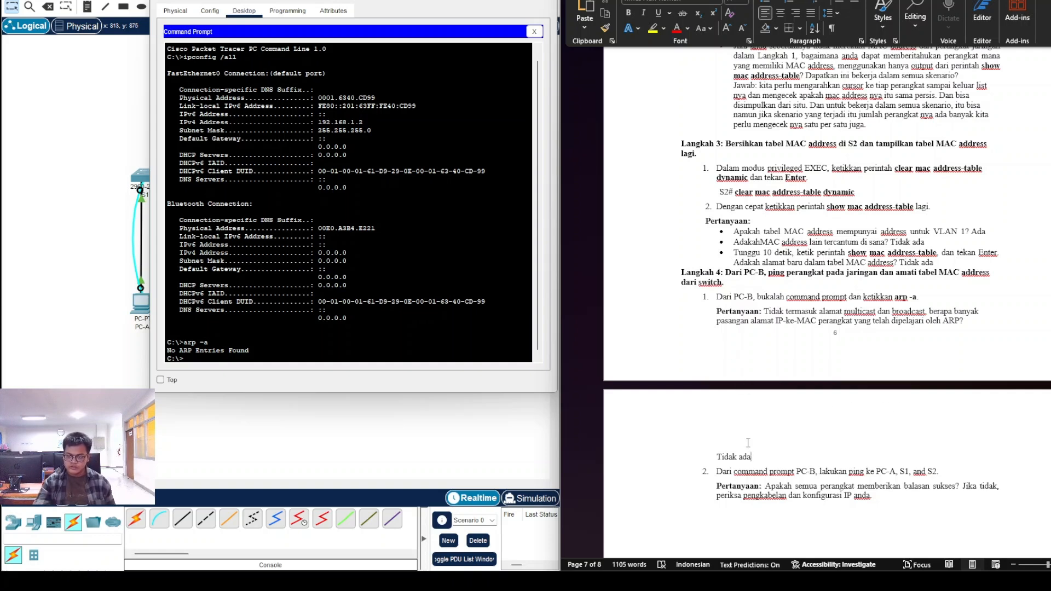
left_click_drag(754, 457, 716, 459)
left_click(737, 473)
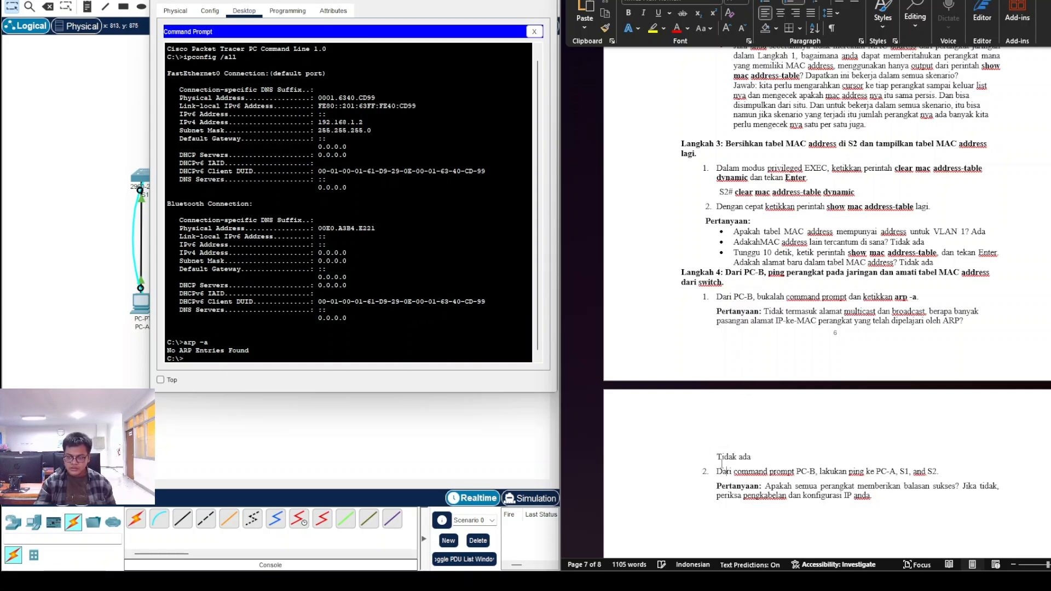
scroll(739, 423, "down", 2)
left_click_drag(754, 400, 716, 401)
key("ctrl+b")
left_click(750, 429)
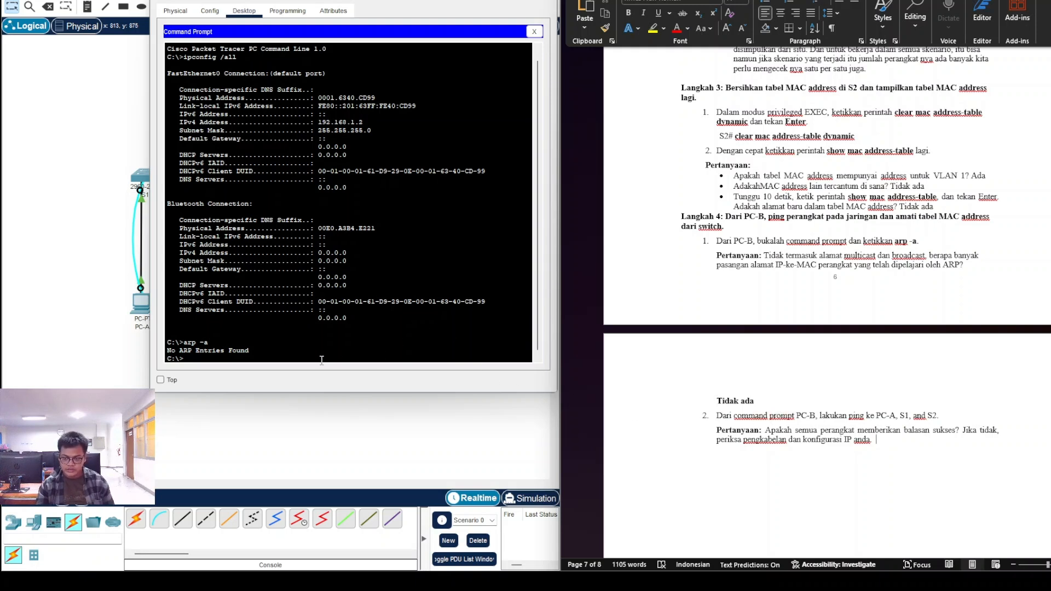
left_click(284, 360)
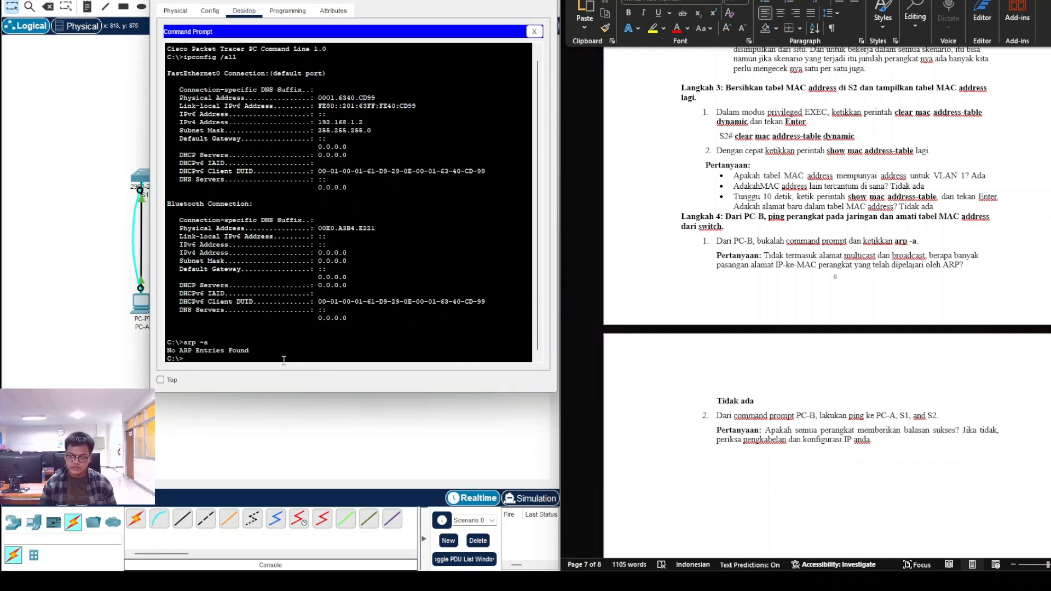
Step: Start typing 'ping' at PC-B's prompt and bring the Tabel Pengalamatan into view in Word
type("ping")
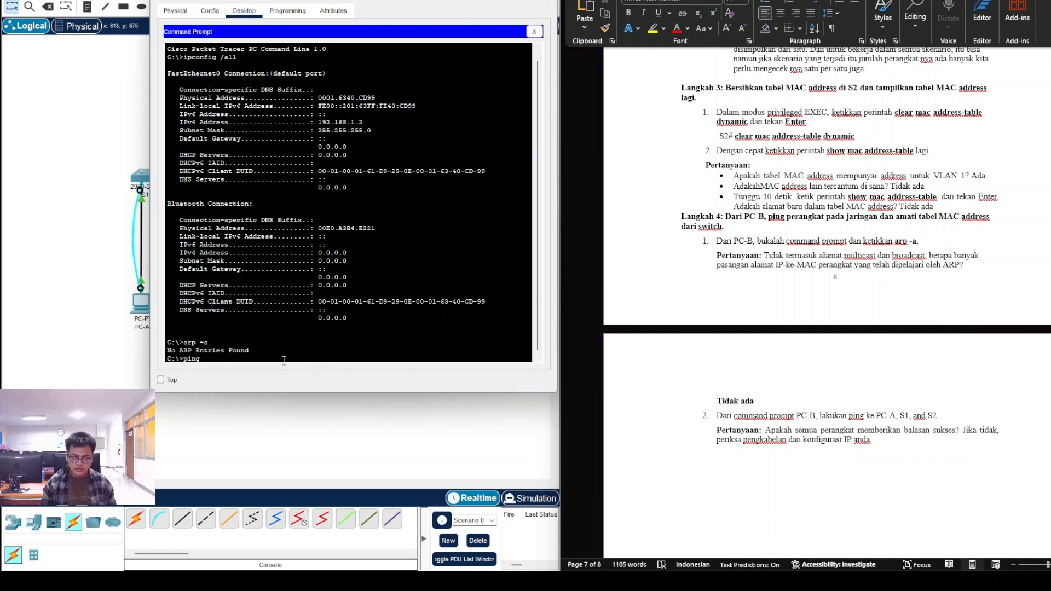
scroll(726, 404, "up", 12)
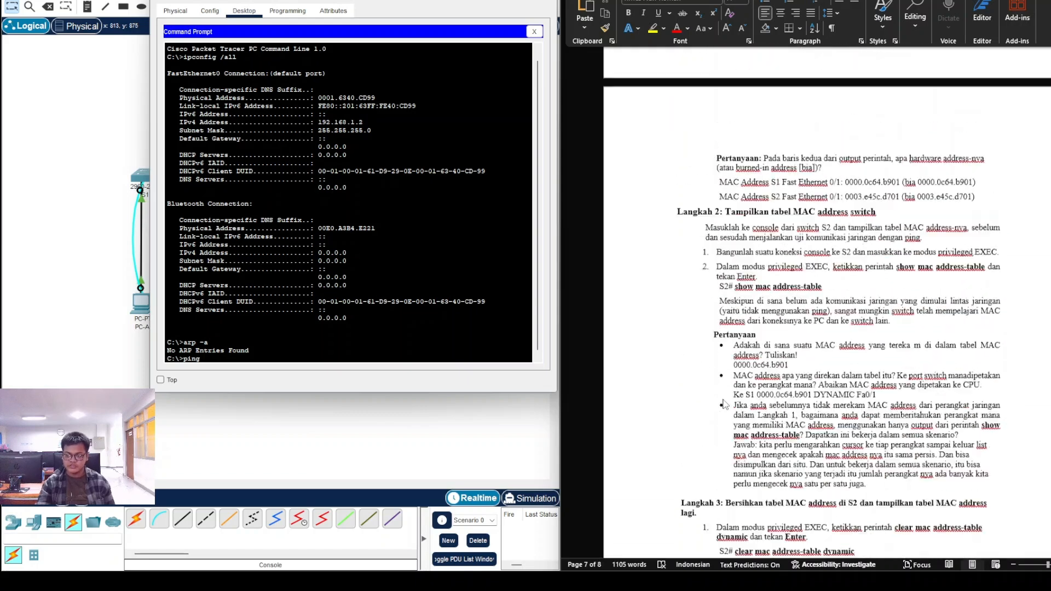
scroll(726, 404, "up", 20)
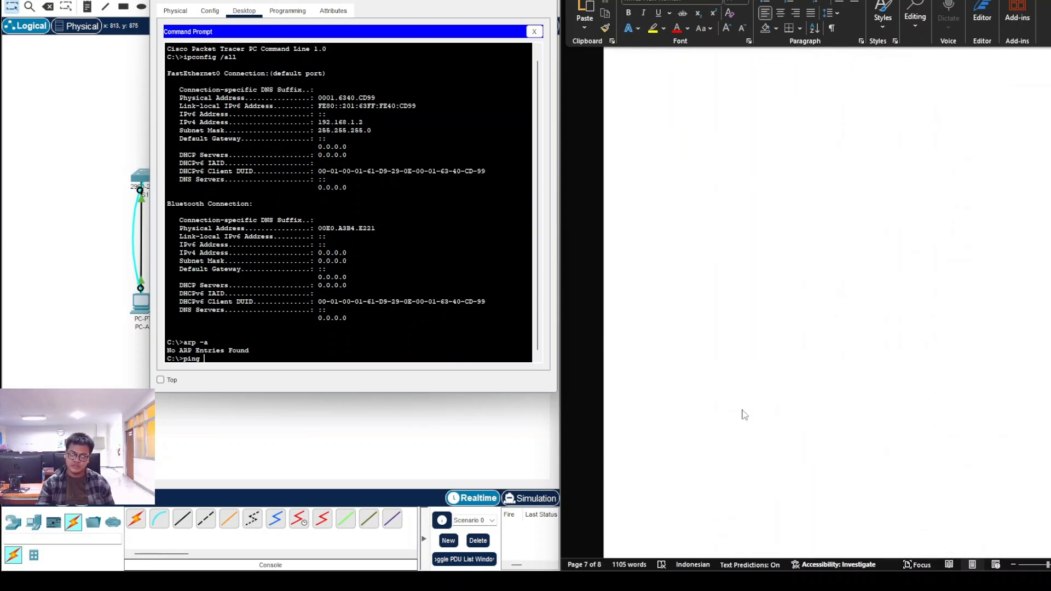
scroll(746, 415, "up", 15)
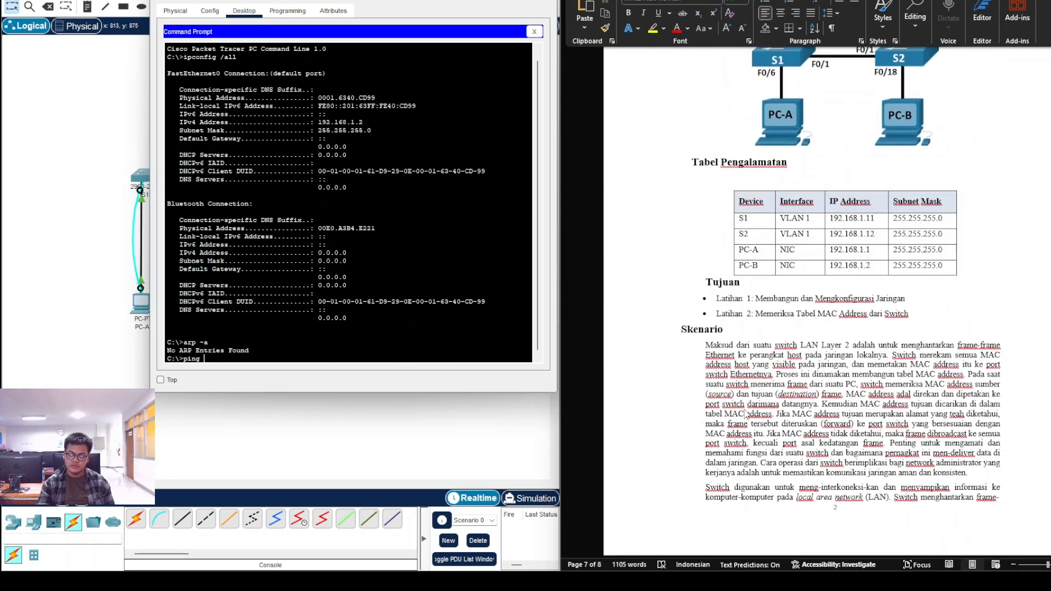
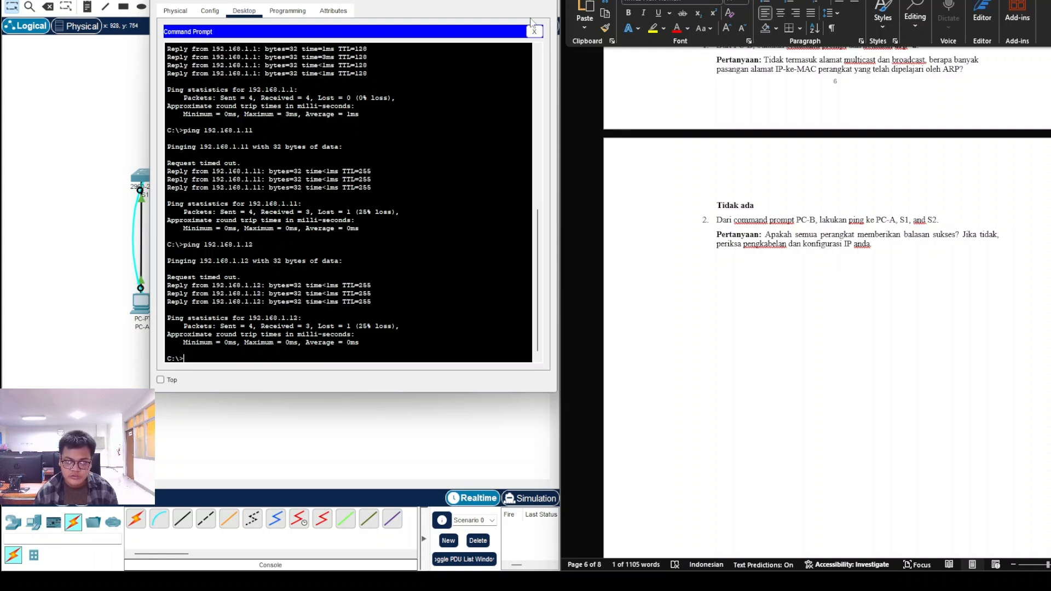
Step: Move PC-B's window aside and minimize it to uncover S2 on the topology
left_click_drag(442, 0, 675, 20)
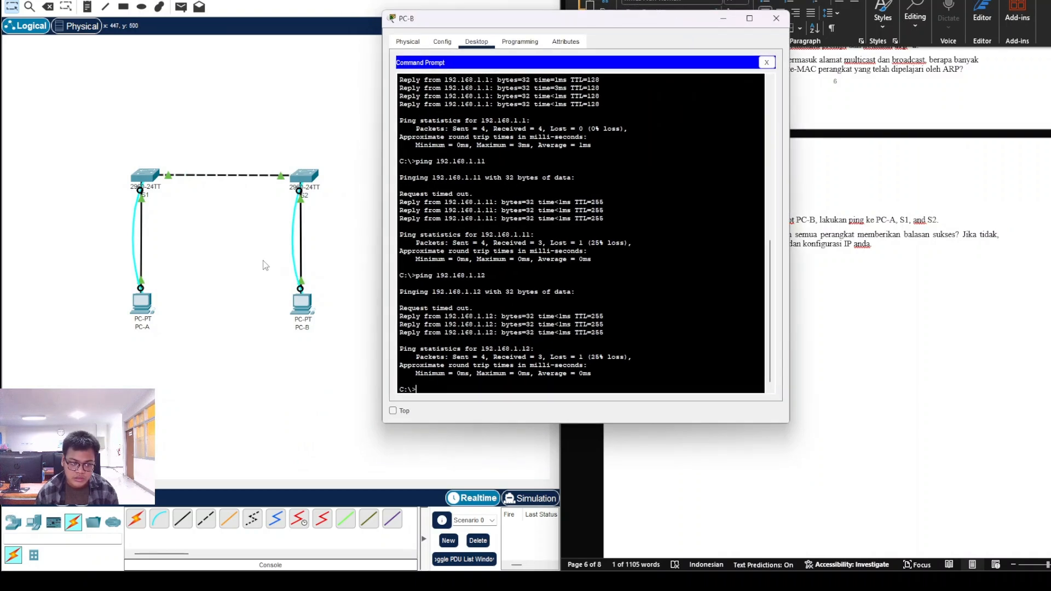
left_click(724, 20)
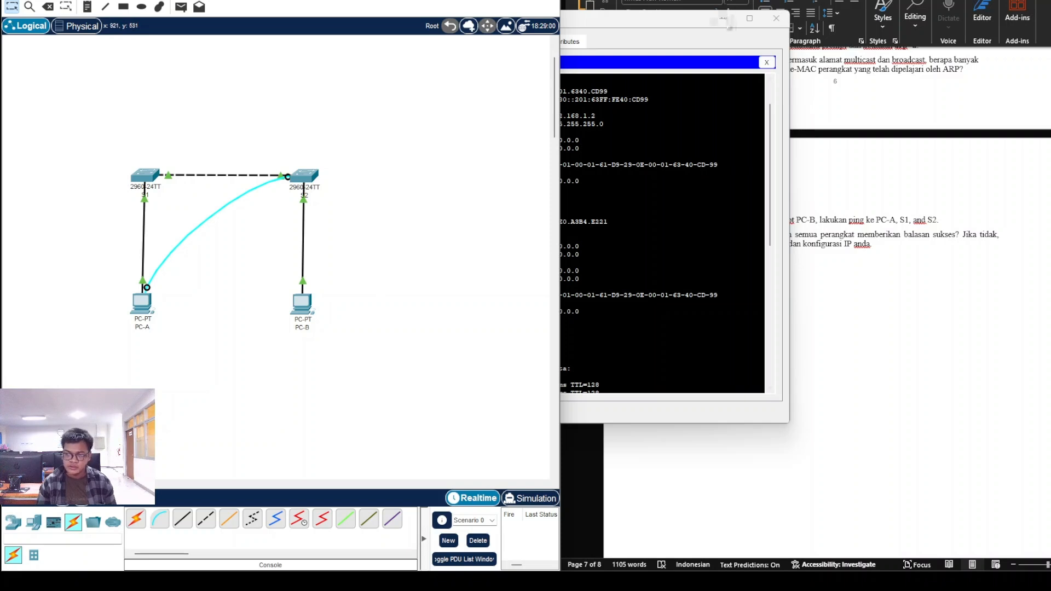
Step: From PC-B's Command Prompt, ping 192.168.1.1, 192.168.1.11 and 192.168.1.12
left_click(628, 380)
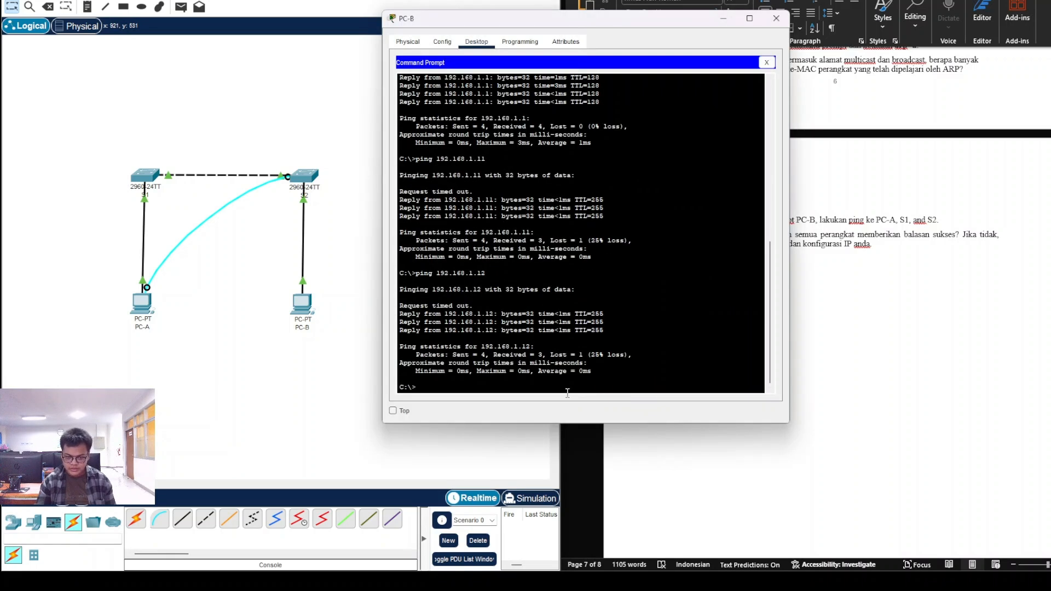
type("ping 192.168.1.1")
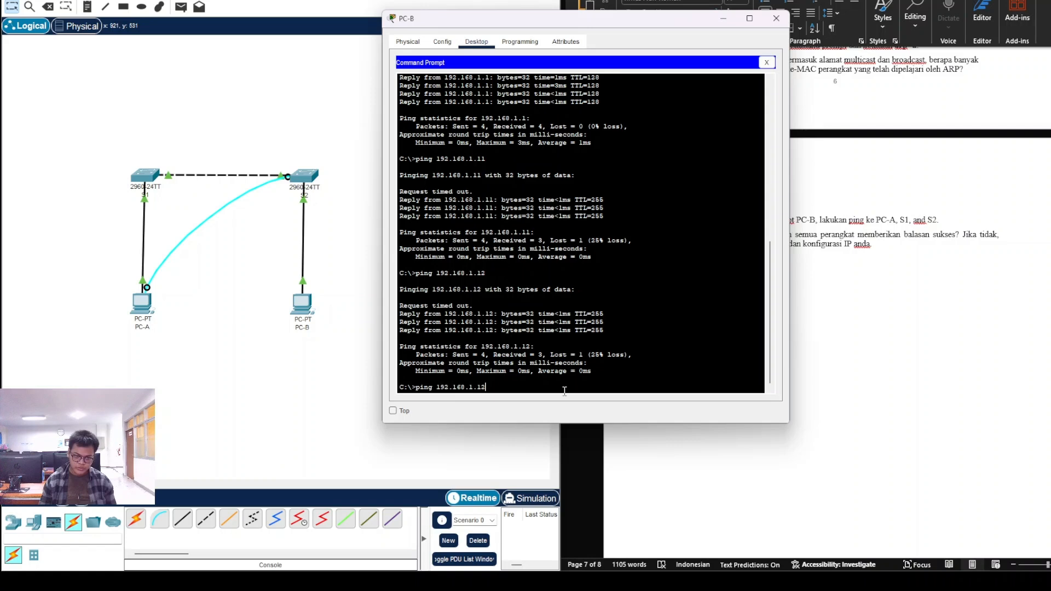
key("Return")
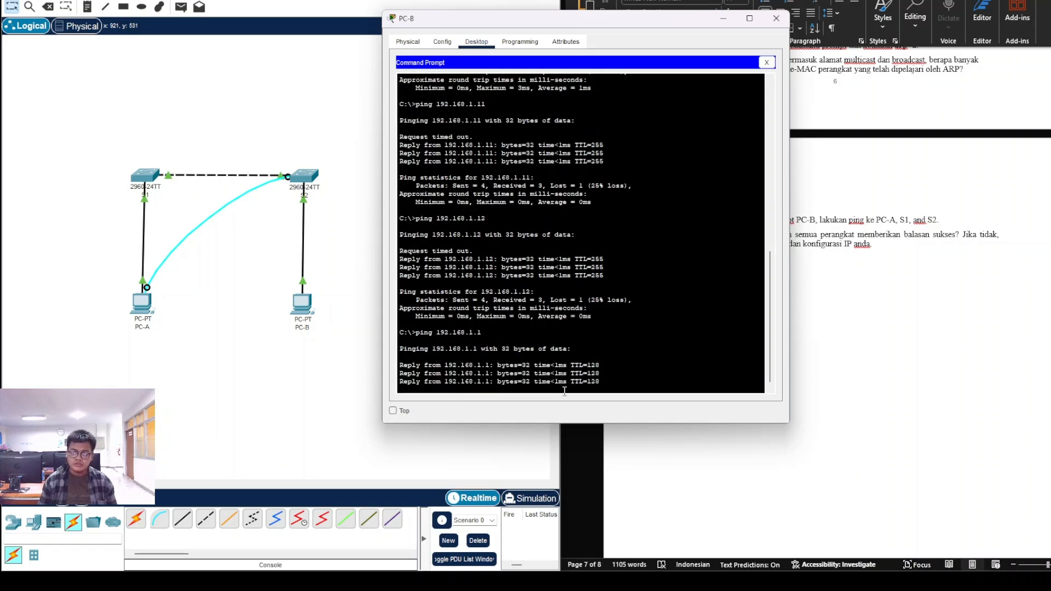
key("Up")
type("2")
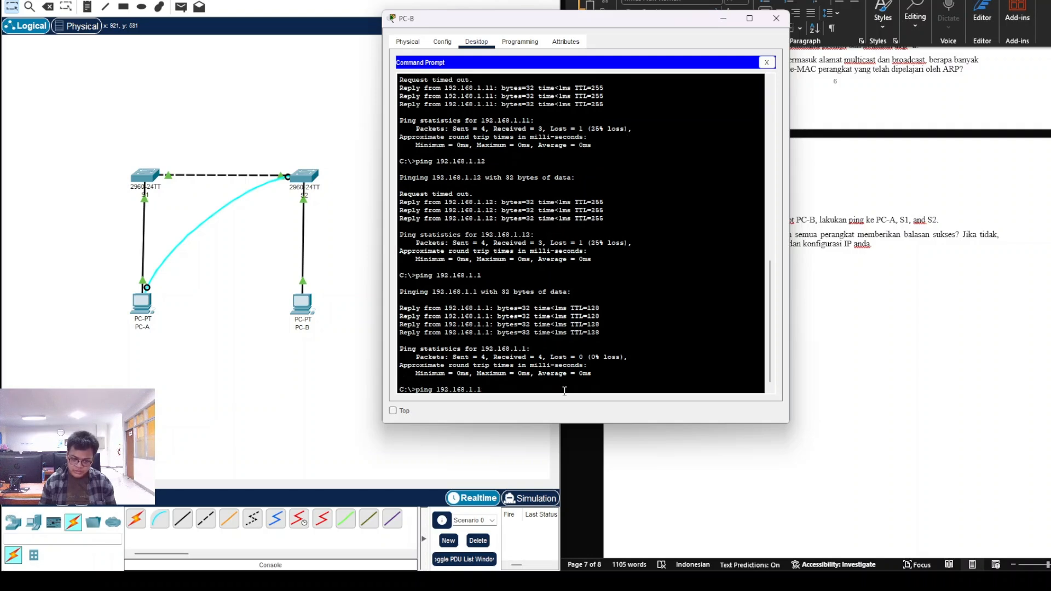
key("Return")
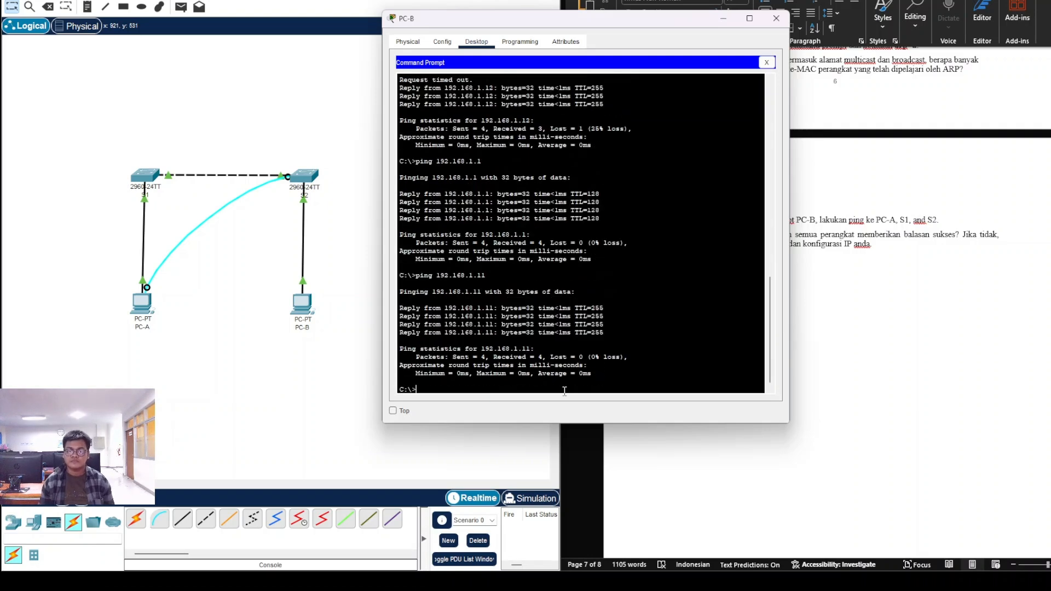
key("Up")
key("BackSpace")
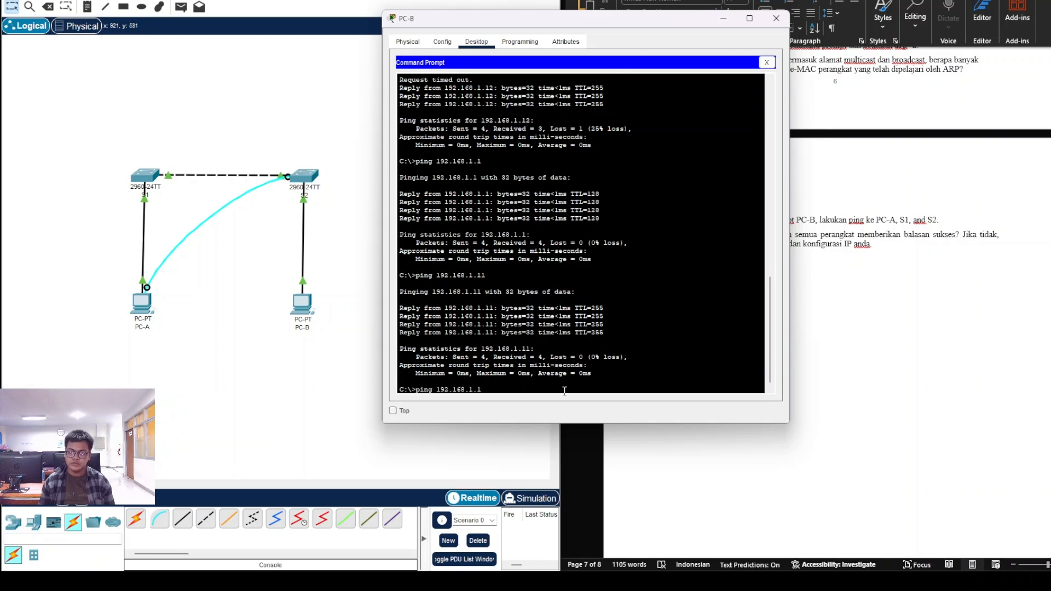
type("2")
key("Return")
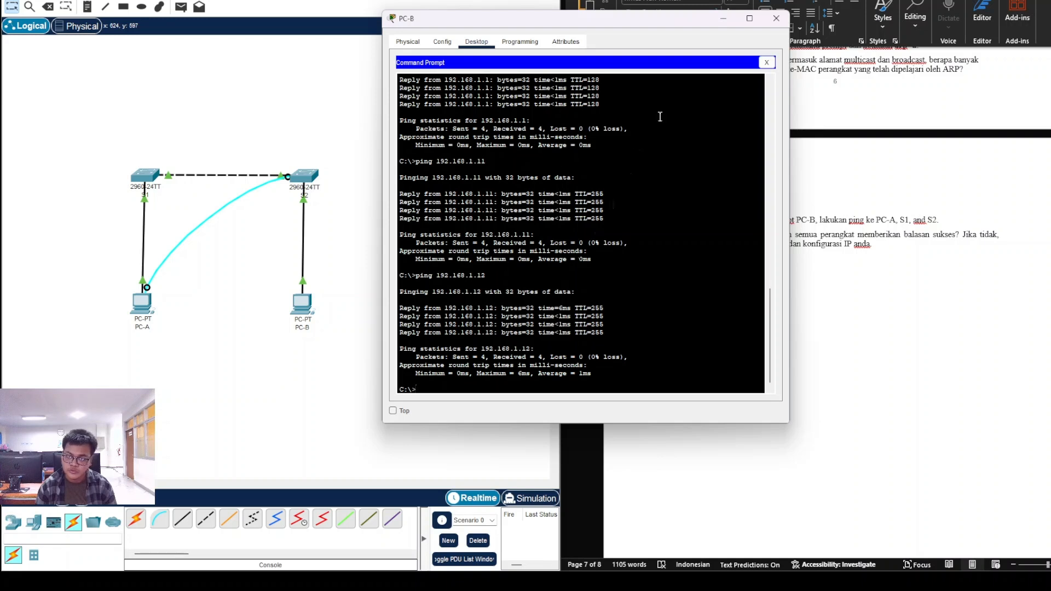
left_click(831, 270)
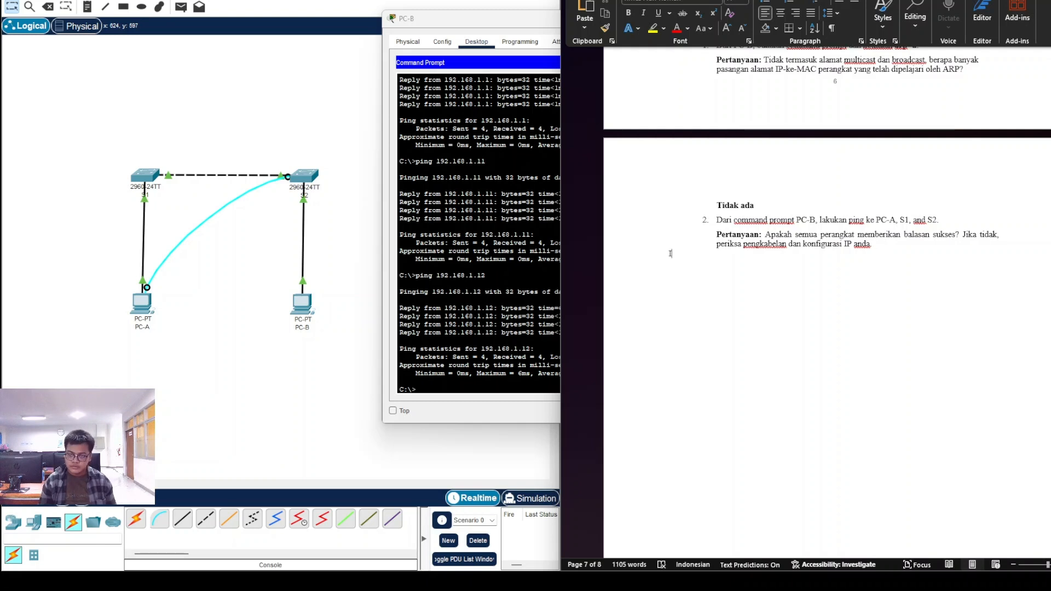
Step: Answer question 2 with a bold, indented 'Iya' and scroll toward question 3
key("Tab")
key("Tab")
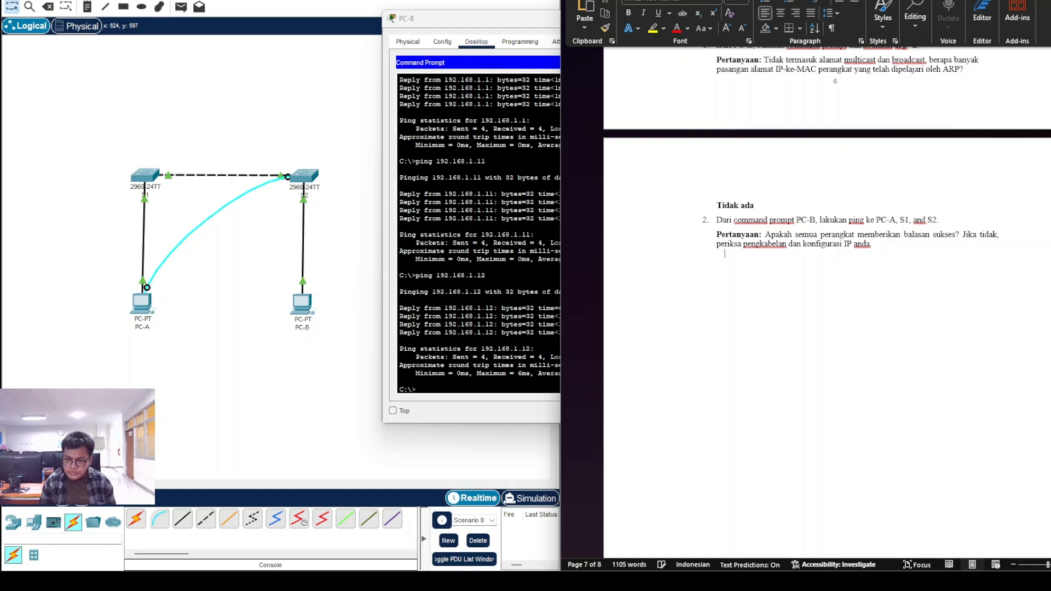
key("ctrl+b")
type("Iya")
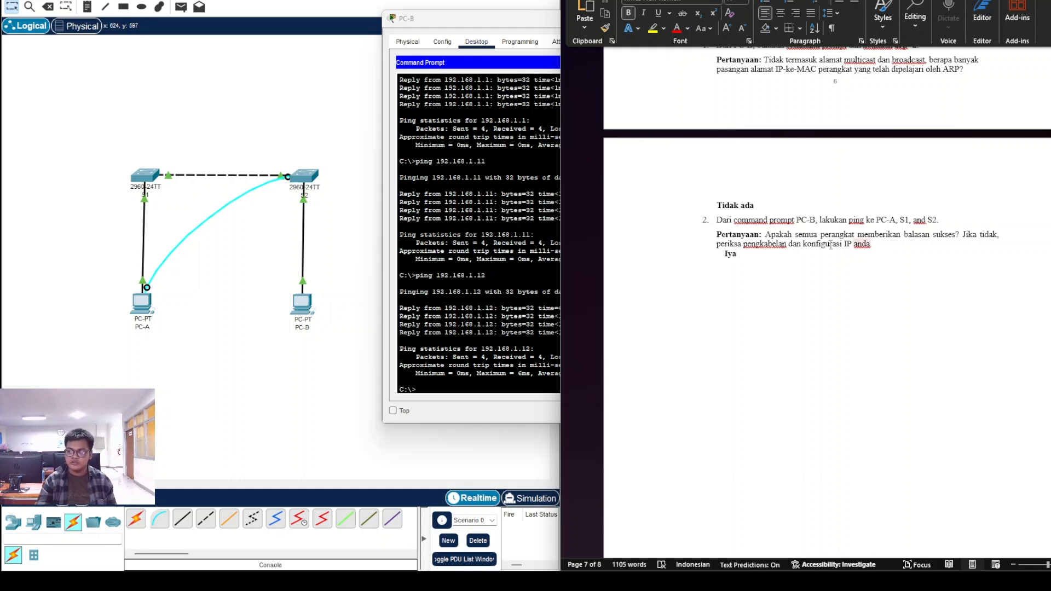
left_click_drag(739, 255, 697, 255)
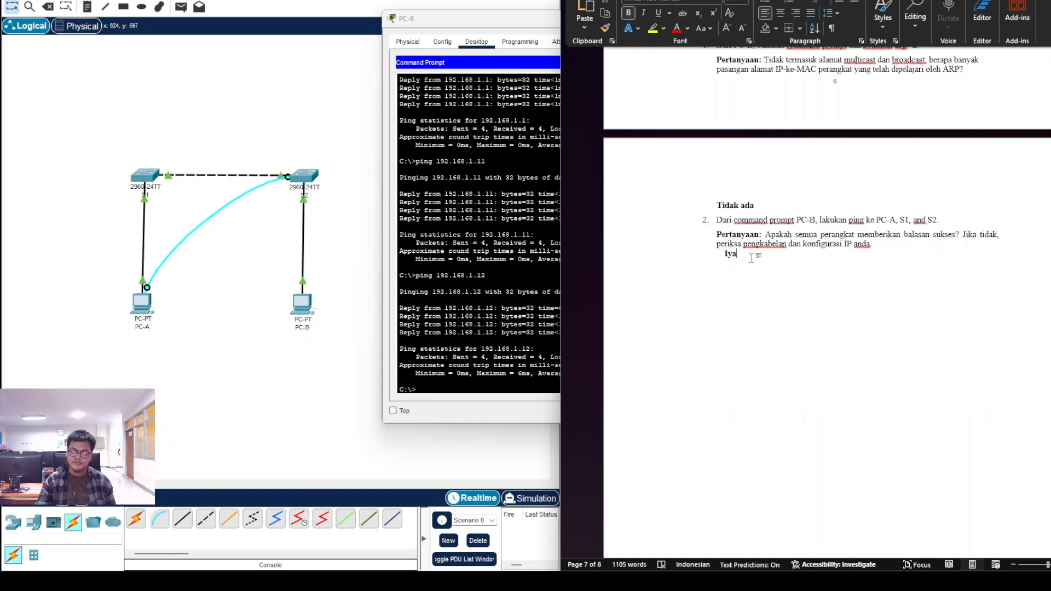
scroll(756, 274, "down", 15)
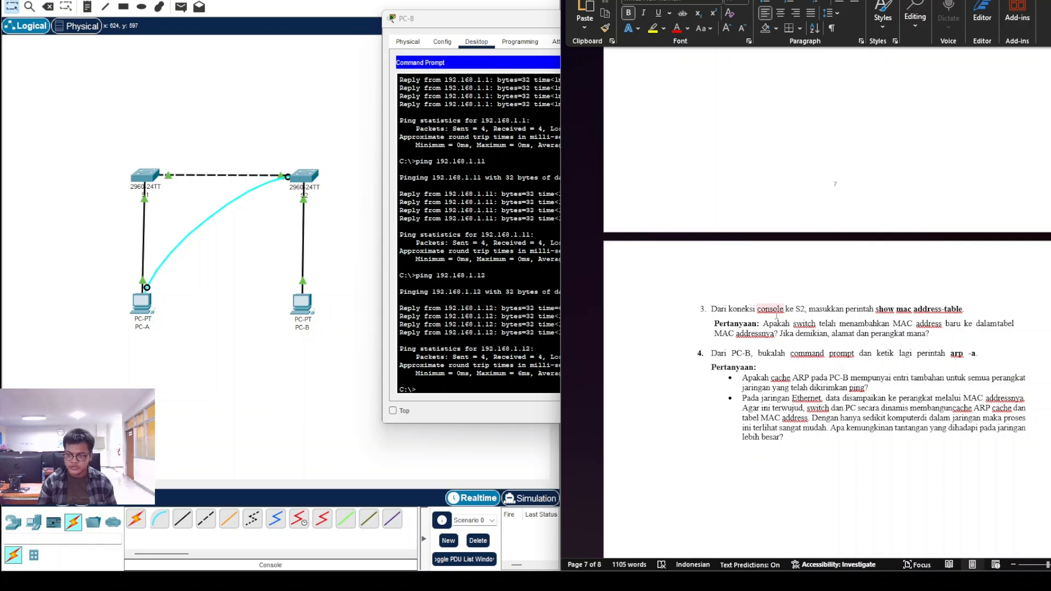
left_click(478, 27)
Step: Close PC-B's window and open PC-A's Terminal connected to S2
left_click_drag(478, 27, 384, 9)
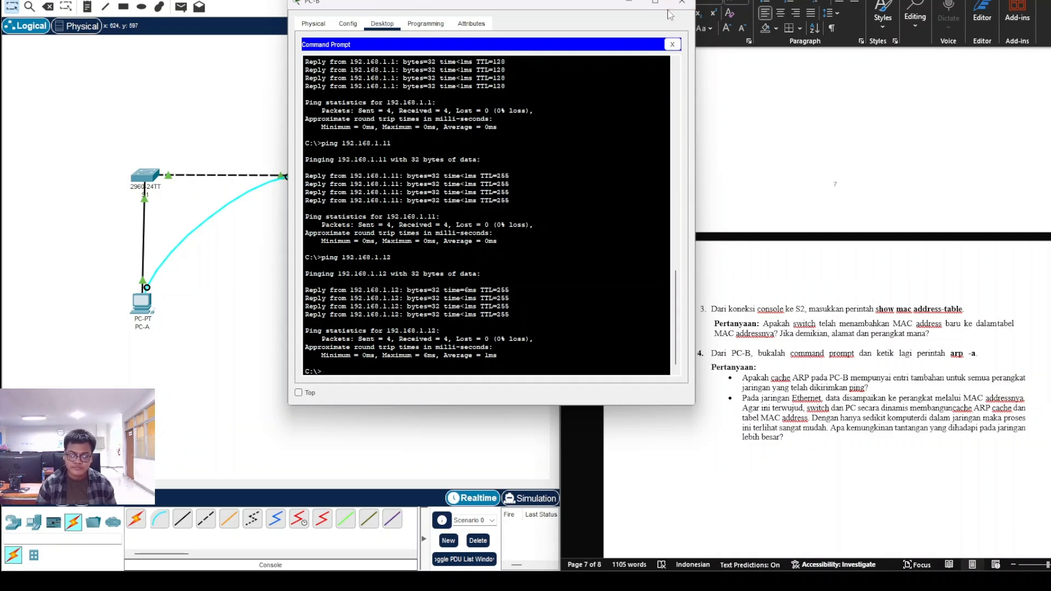
left_click(682, 3)
left_click(142, 303)
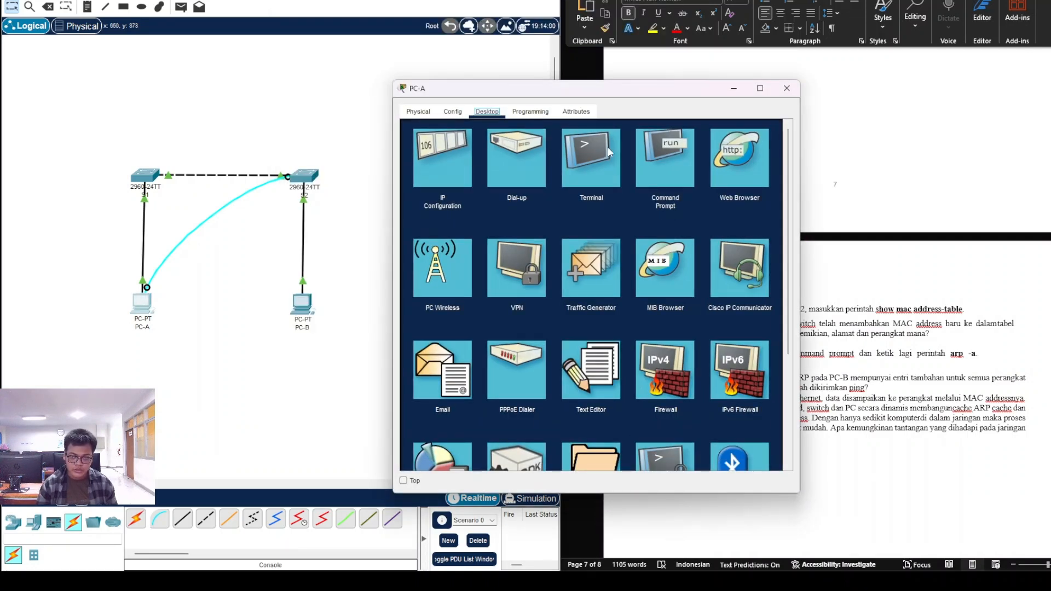
left_click(609, 152)
left_click(757, 242)
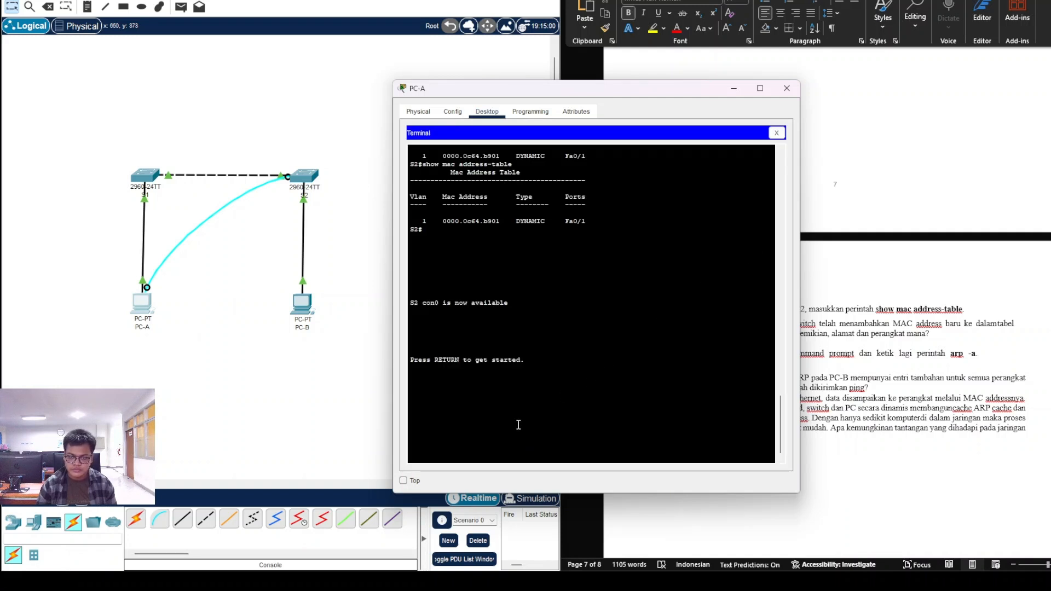
Step: Log in to S2's console and attempt the enable command with passwords
key("Return")
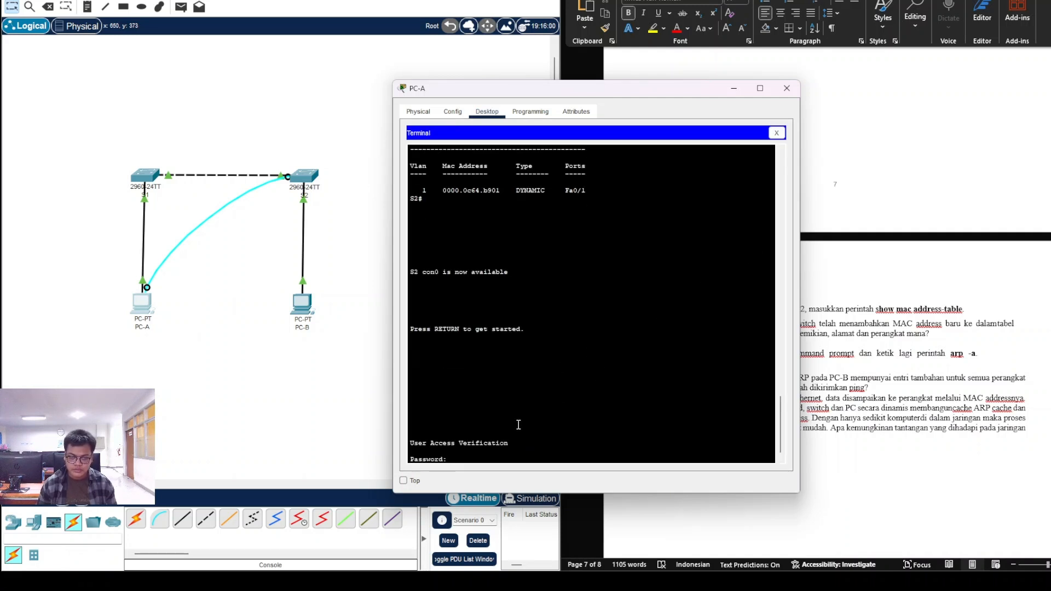
key("Return")
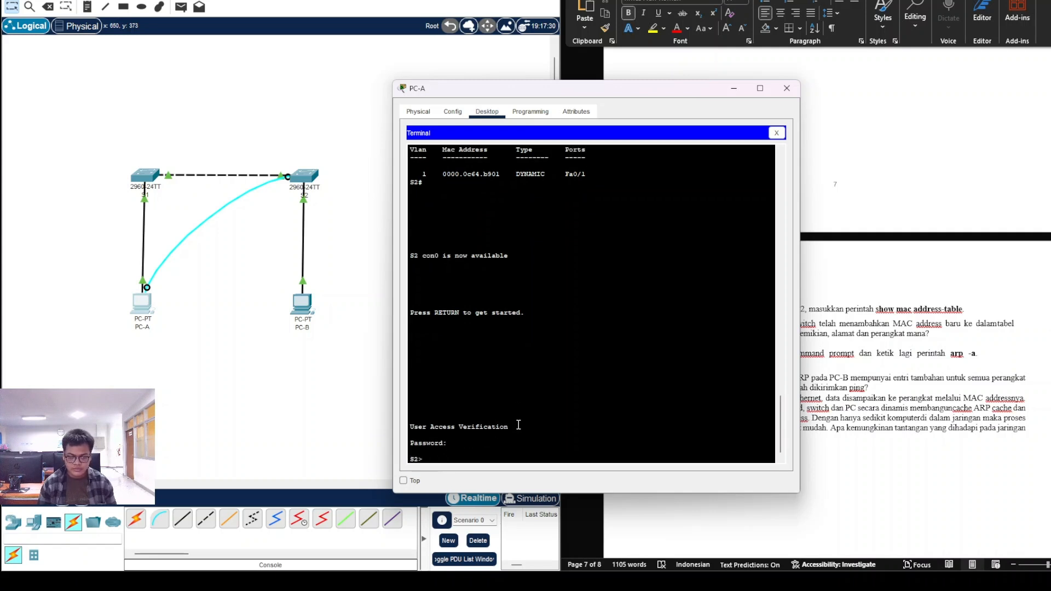
type("enable")
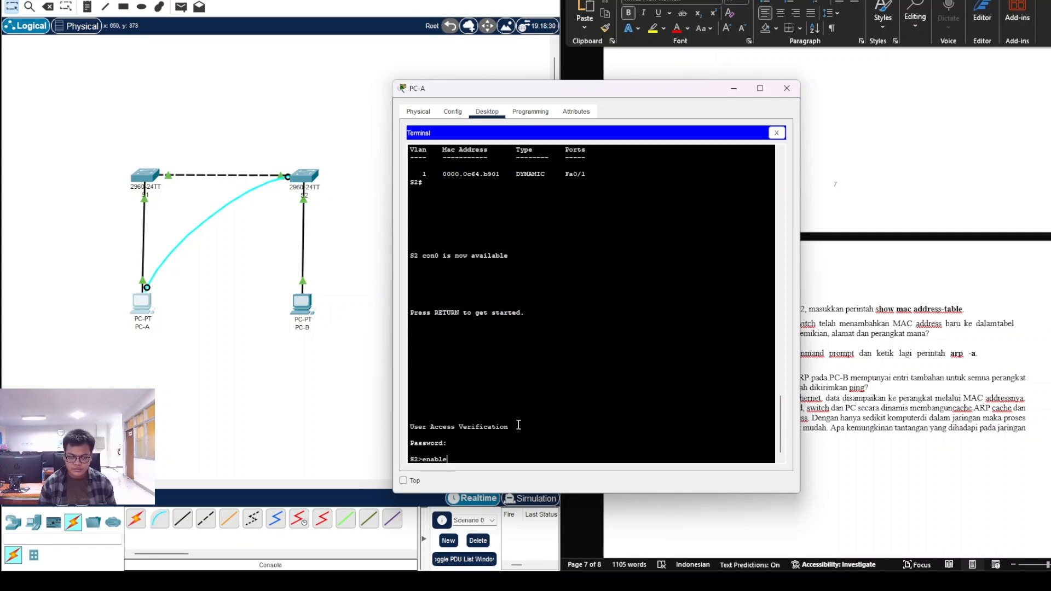
key("Return")
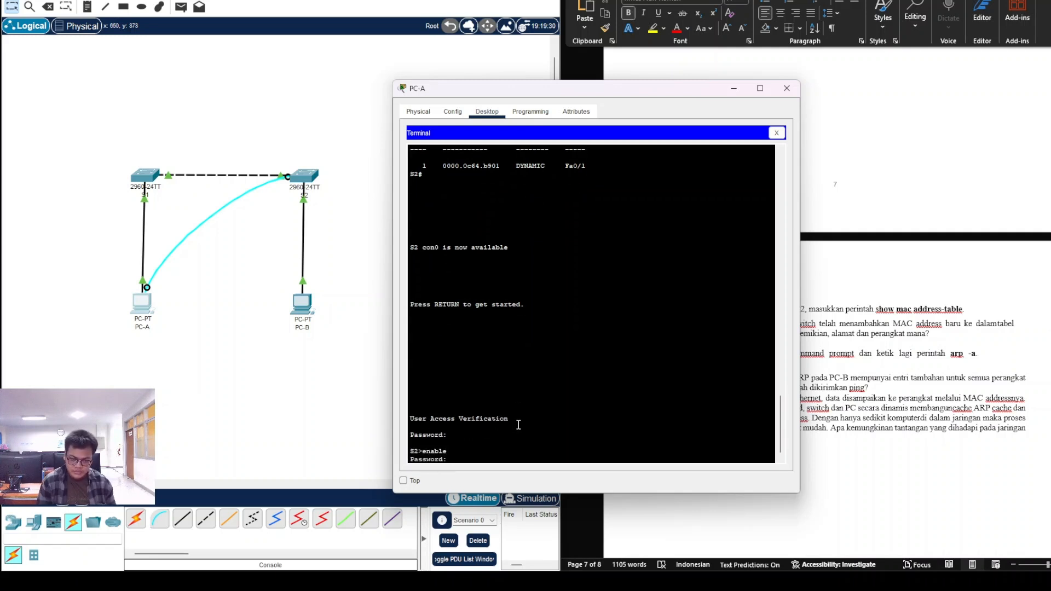
key("Return")
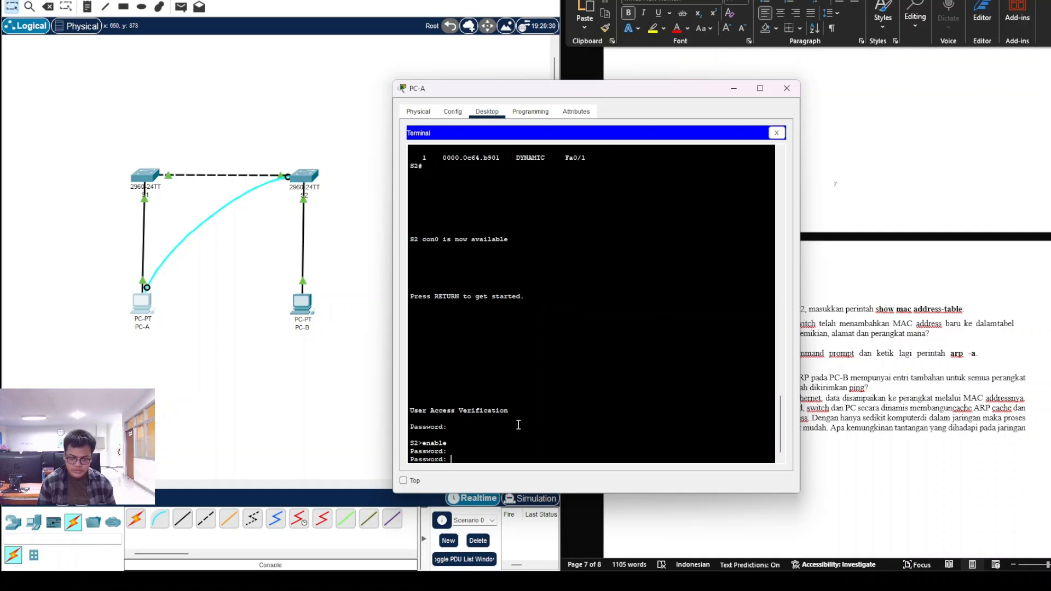
key("Return")
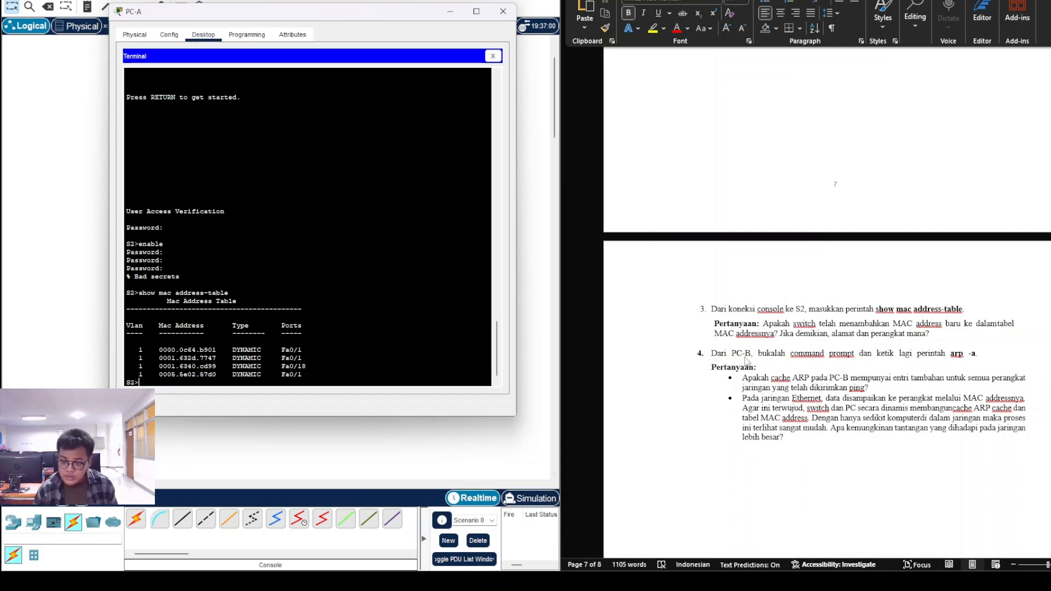
Step: Scroll the Word worksheet to review question 3
left_click(773, 328)
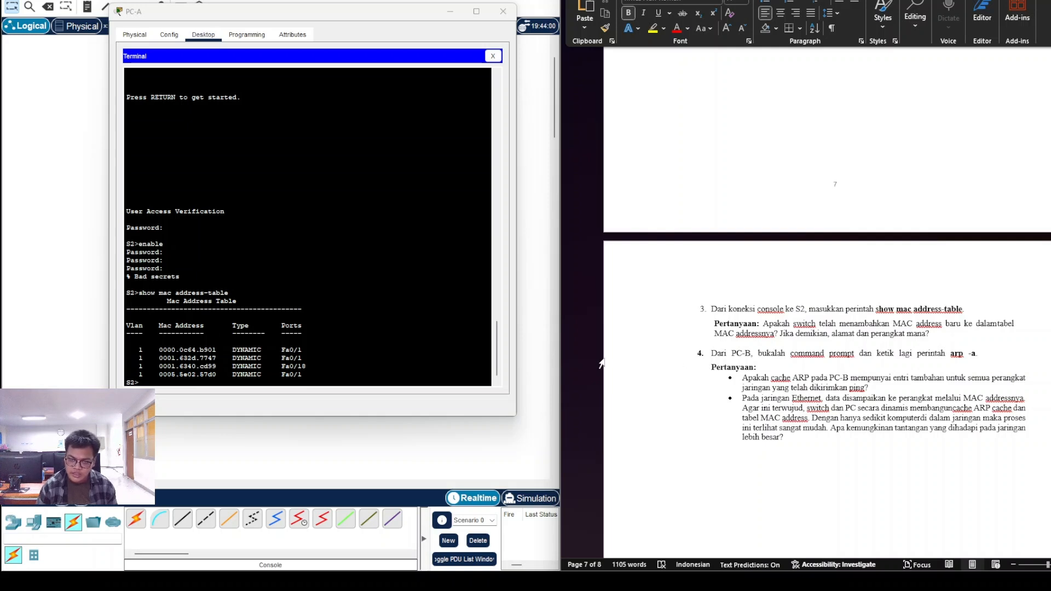
scroll(232, 357, "up", 1)
scroll(232, 357, "down", 1)
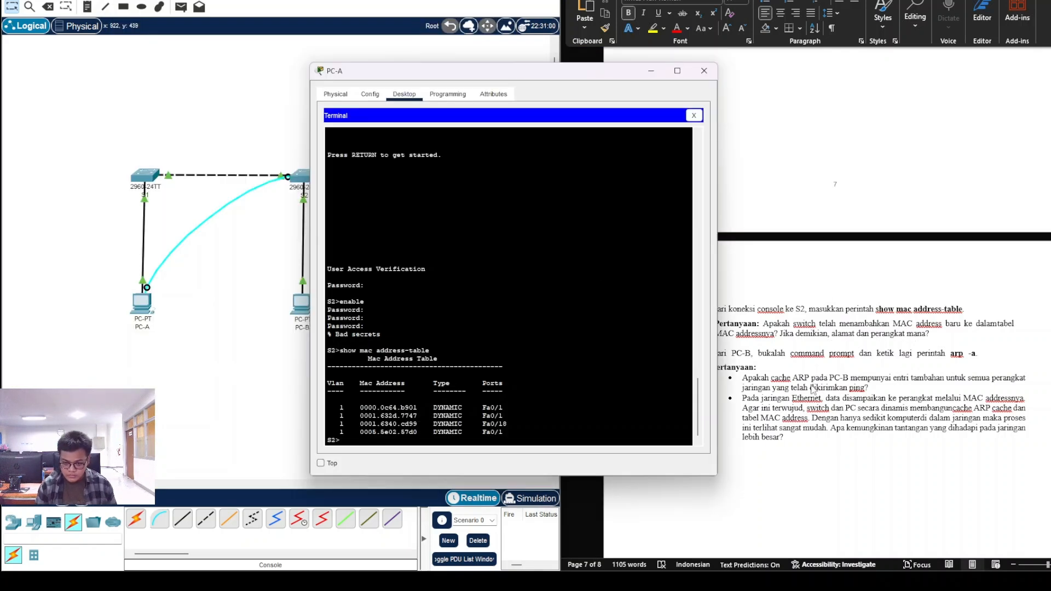
left_click(784, 387)
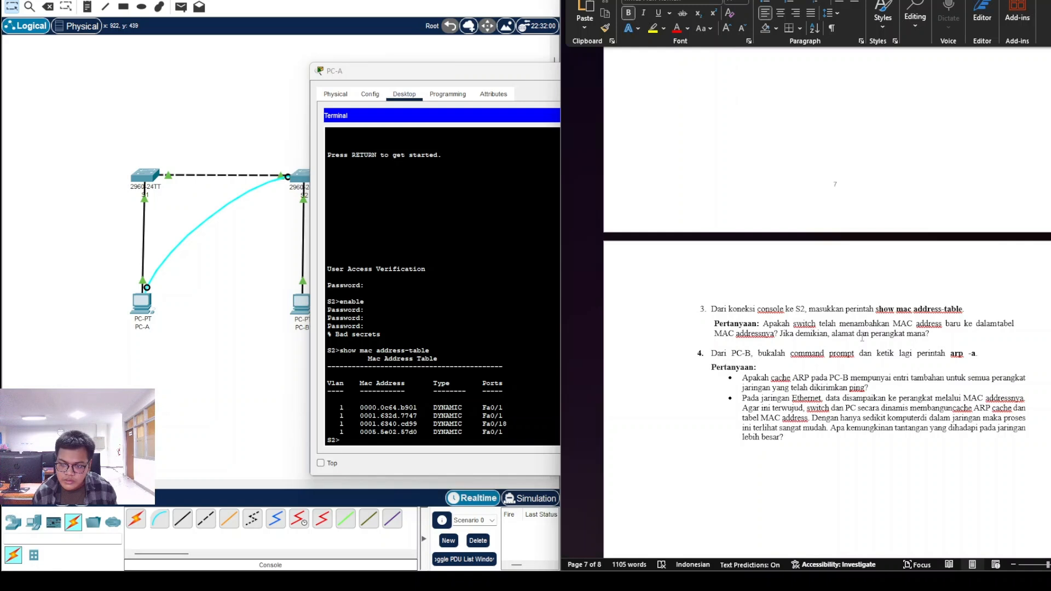
Step: Answer question 3 with 'Iya menambah alamat MAC baru ke dalam tabel, untuk alamatnya:' and start a bold numbered list
left_click(933, 336)
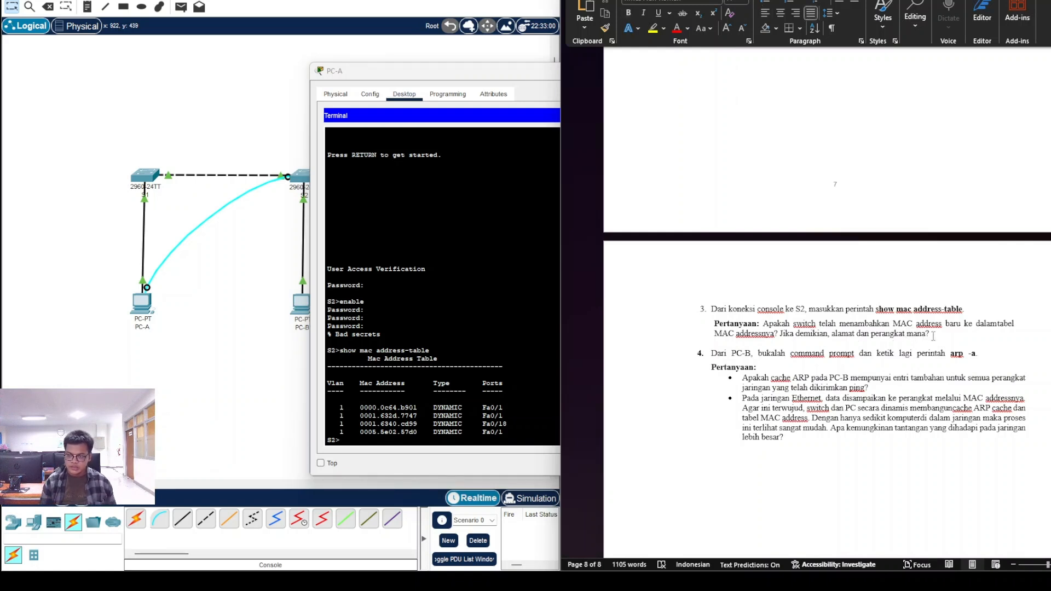
type("J")
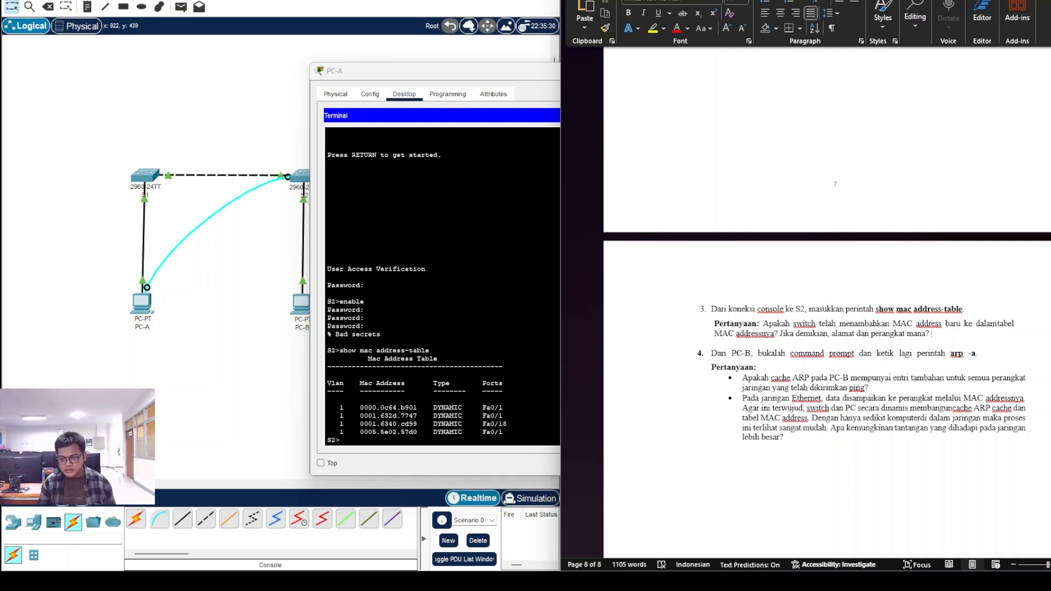
type("Iya")
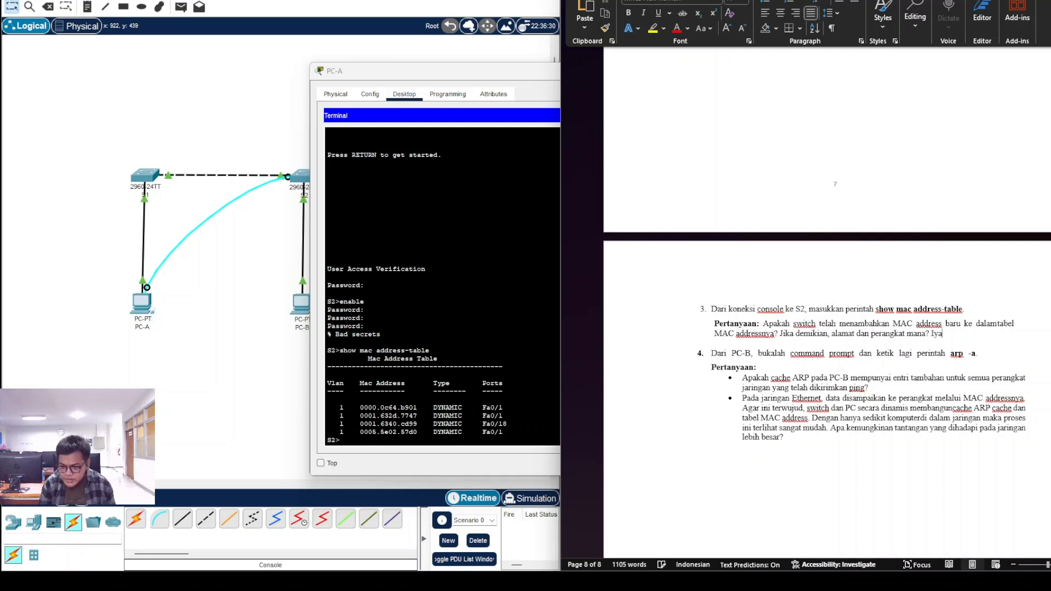
type(" menambah alamat")
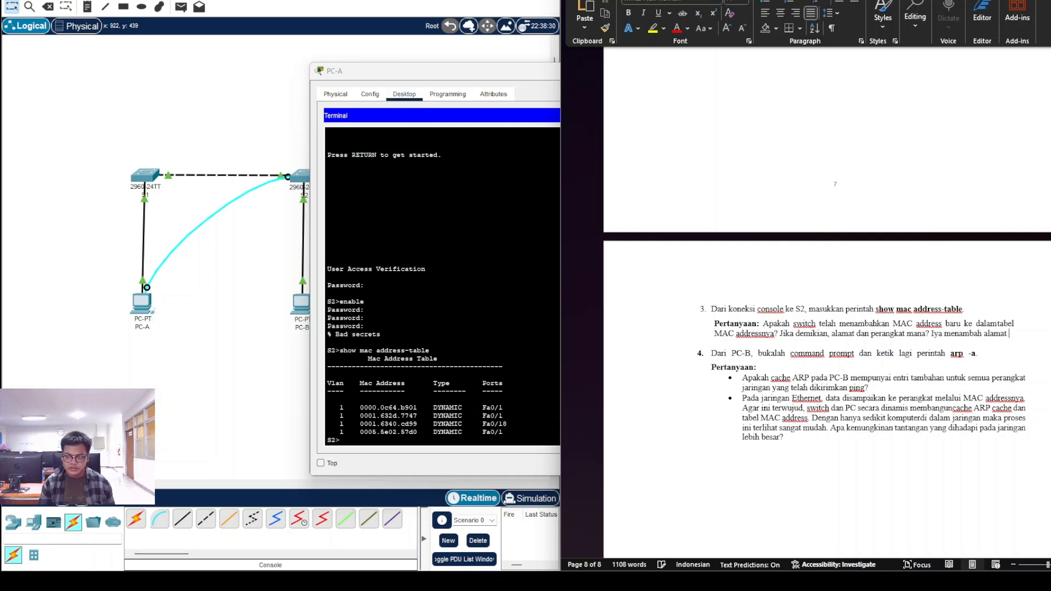
type(" MAC")
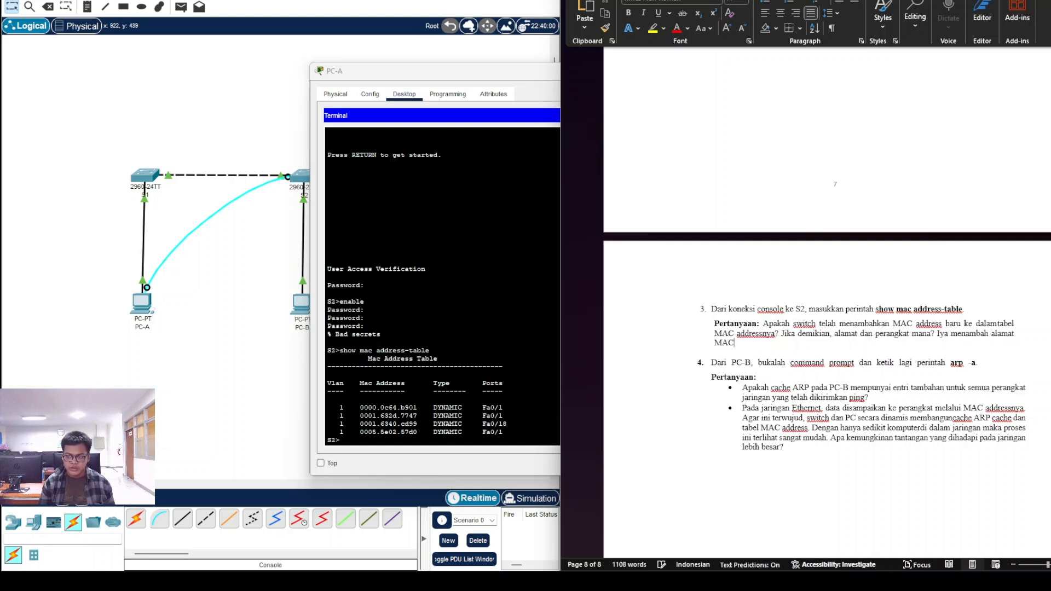
type(" baru ke dalam tabel, untuk ")
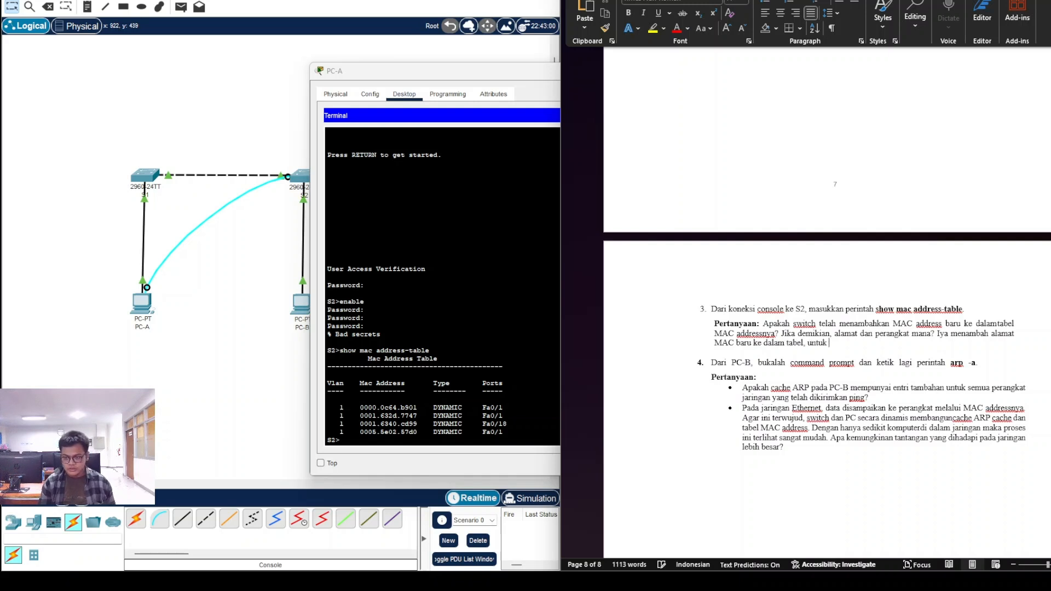
type("alamamya:")
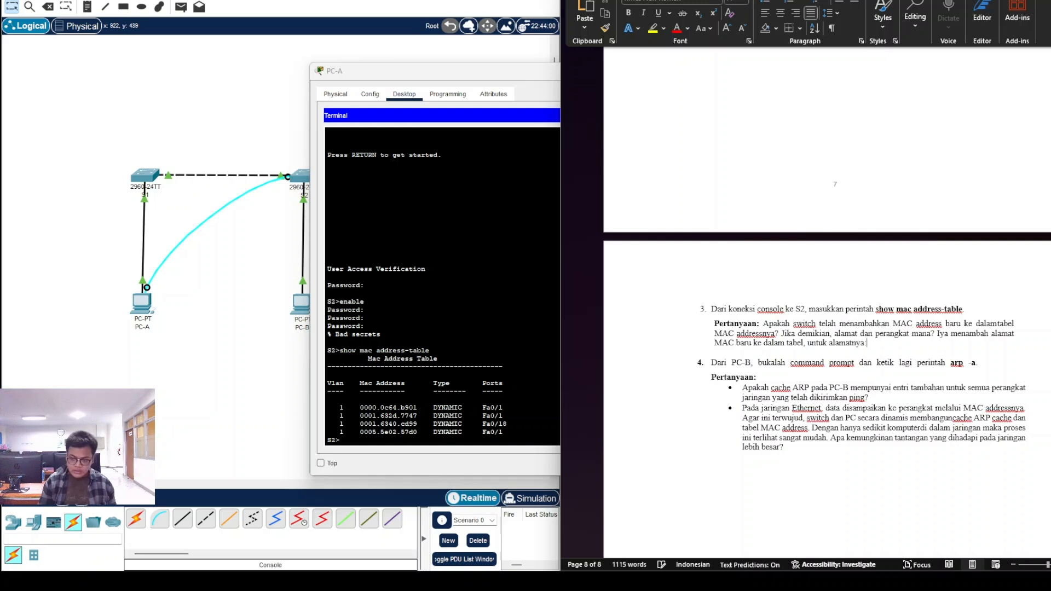
key("Return")
key("ctrl+b")
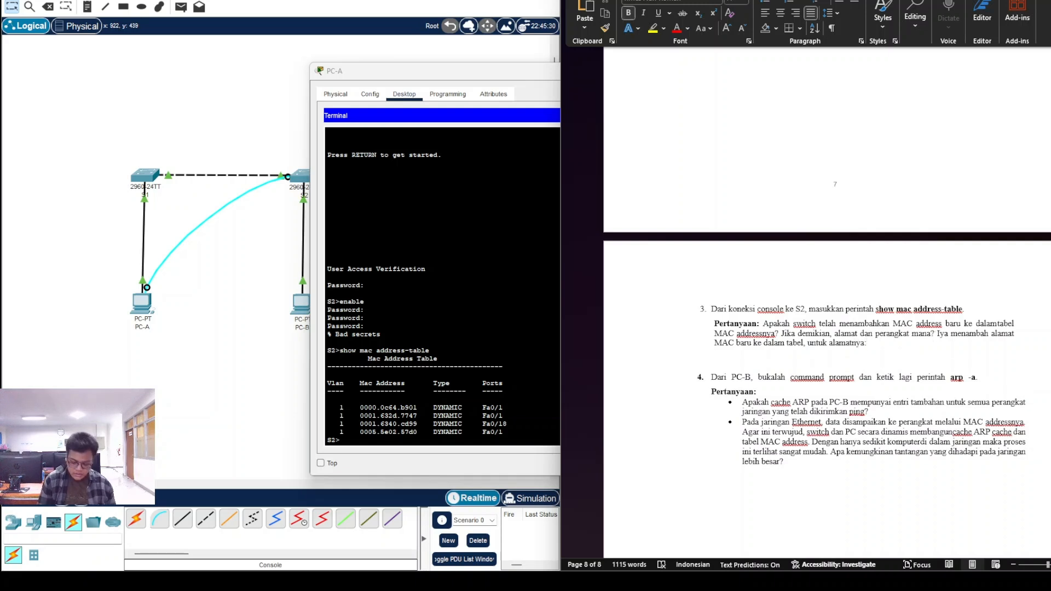
type("1.")
key("ctrl+b")
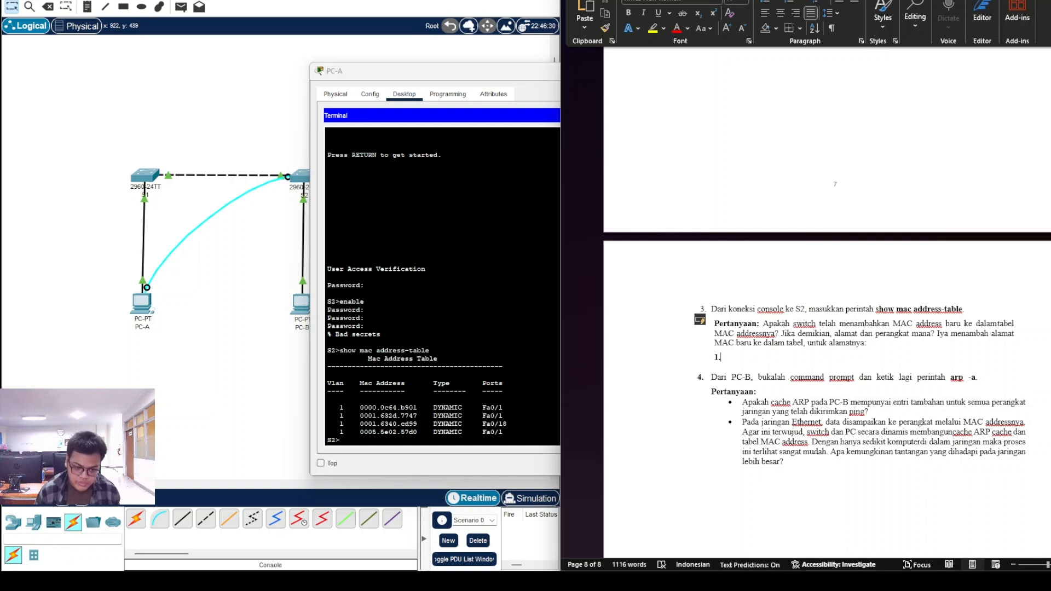
Step: Enter 'Interface S1' as numbered list item 1, checking S1 on the topology
left_click(246, 343)
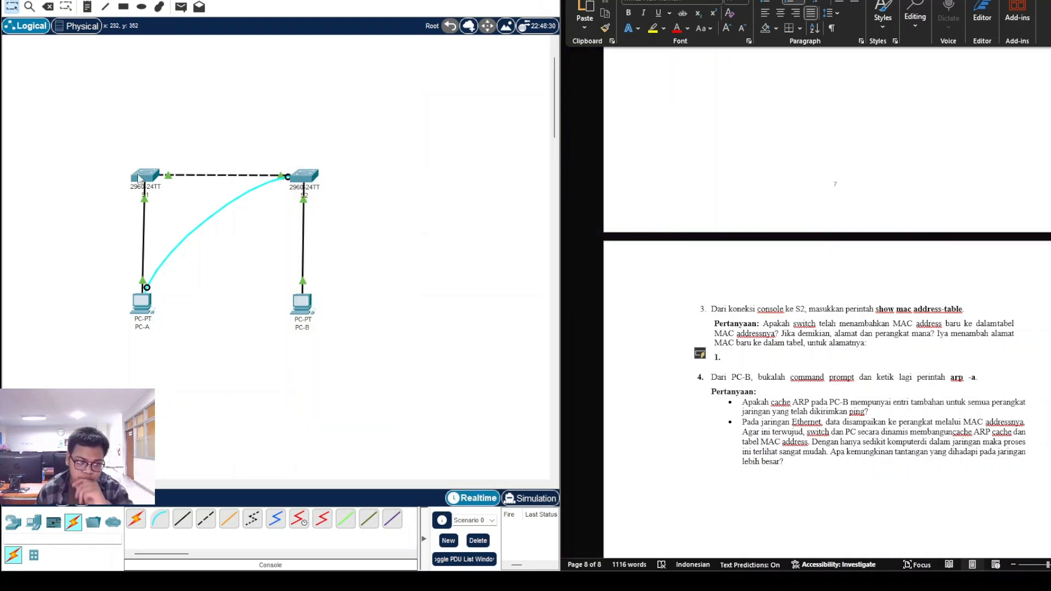
mouse_move(139, 178)
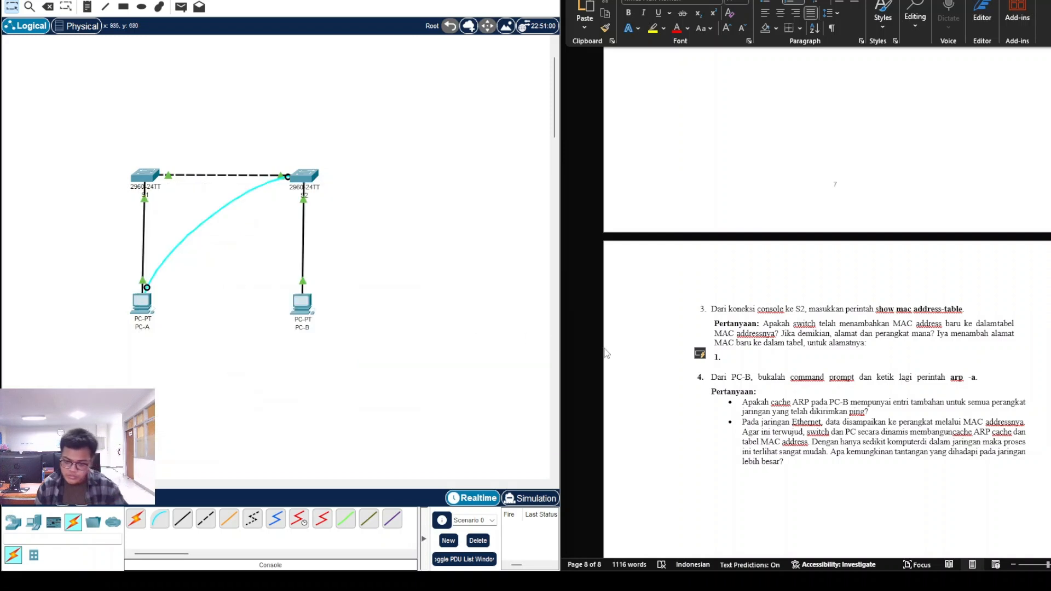
left_click(730, 357)
type("s")
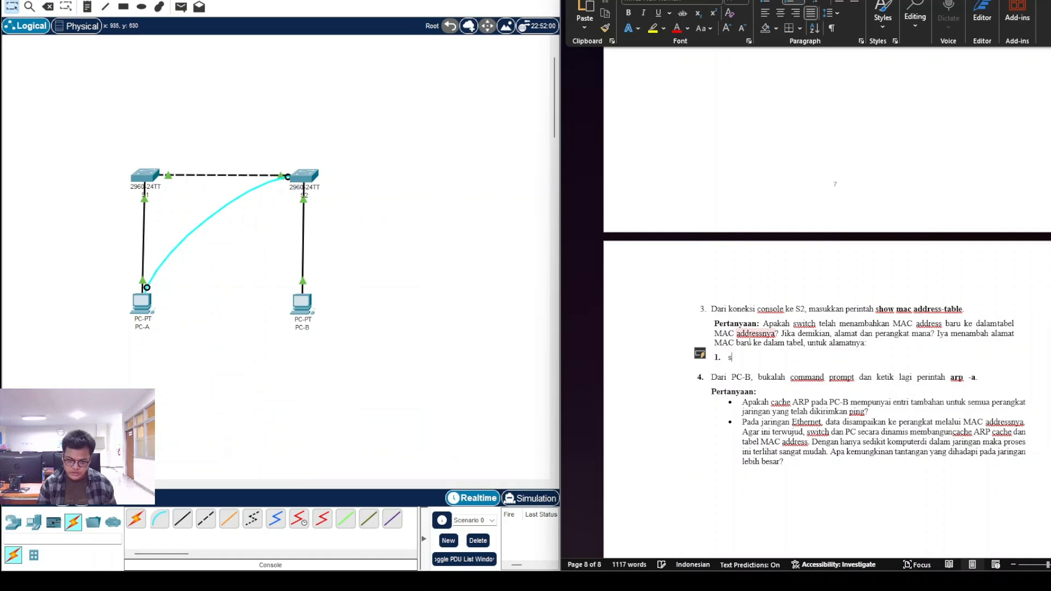
key("BackSpace")
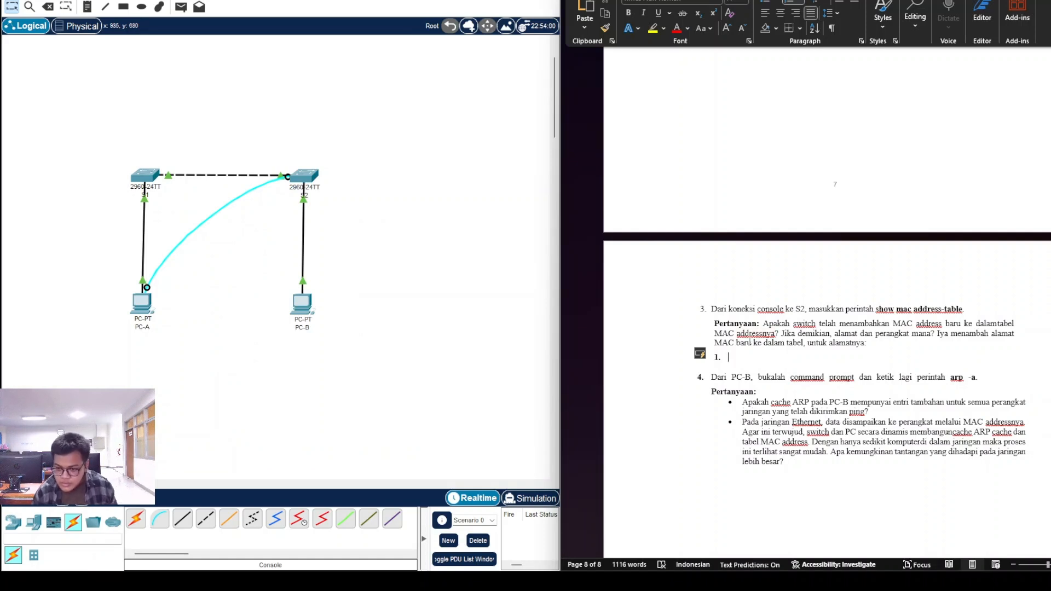
type("S1")
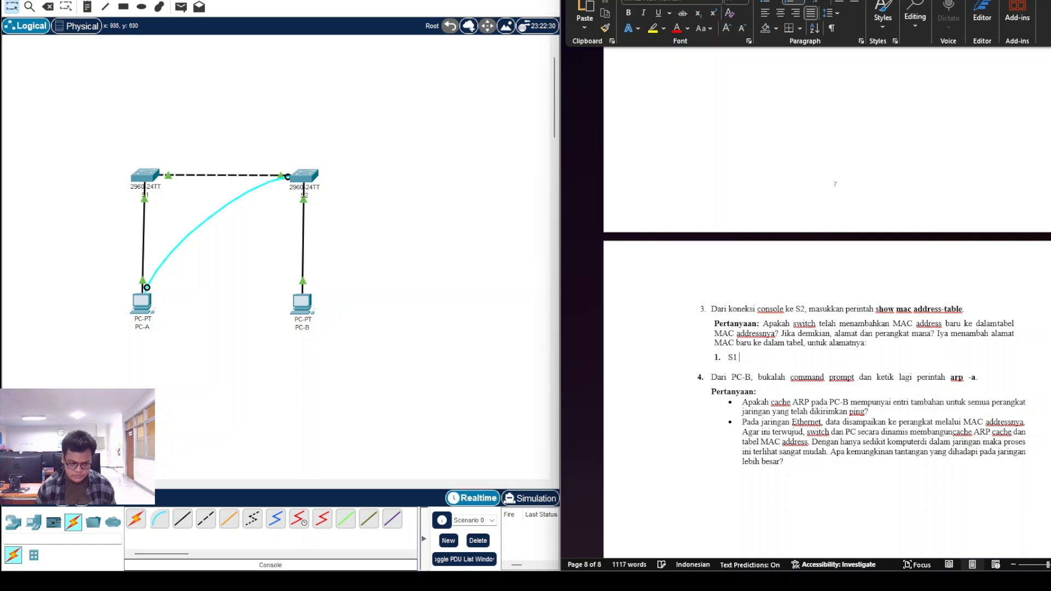
key("BackSpace")
key("BackSpace")
type("i")
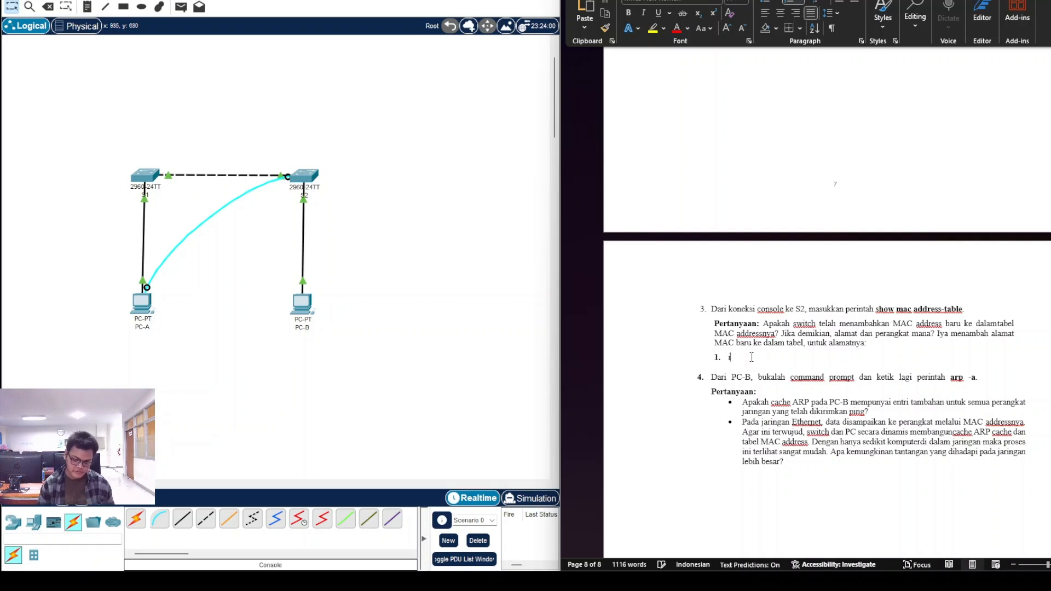
type("NTERFA")
key("BackSpace")
key("BackSpace")
key("BackSpace")
key("BackSpace")
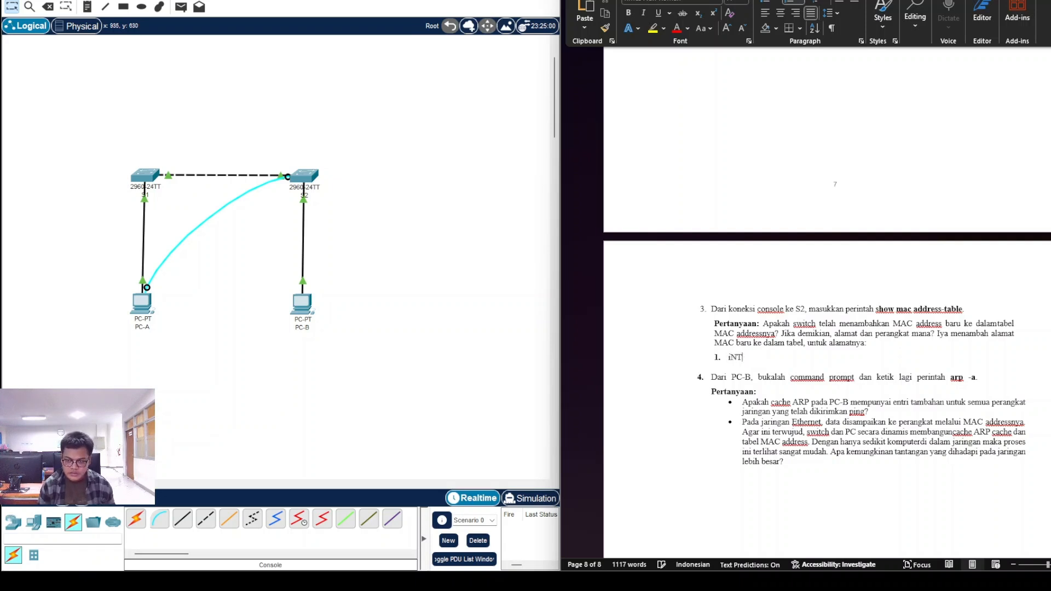
key("BackSpace")
key("BackSpace")
key("BackSpace")
type("Interface")
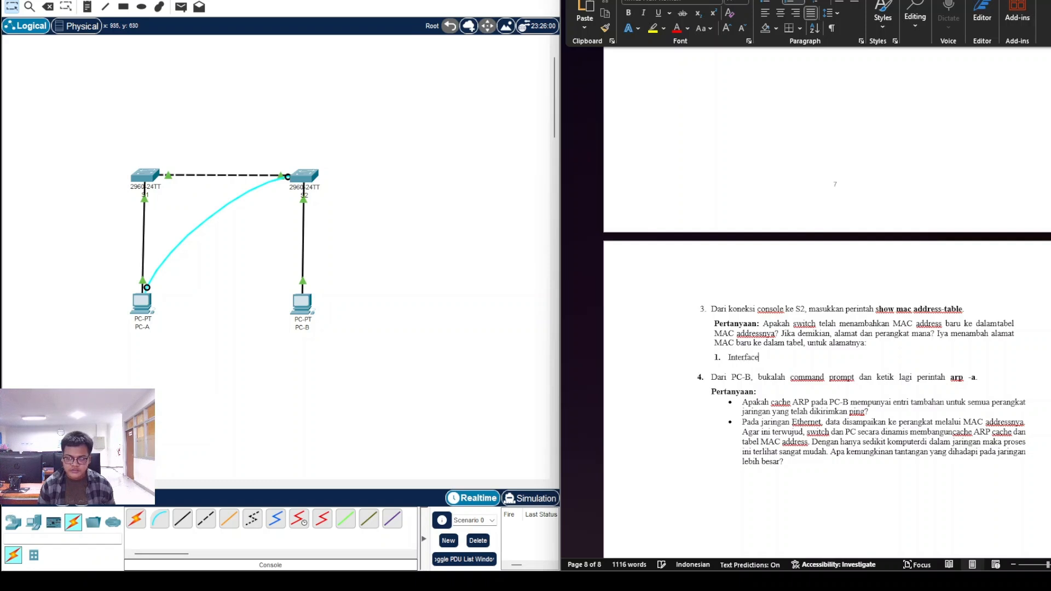
type(" S1")
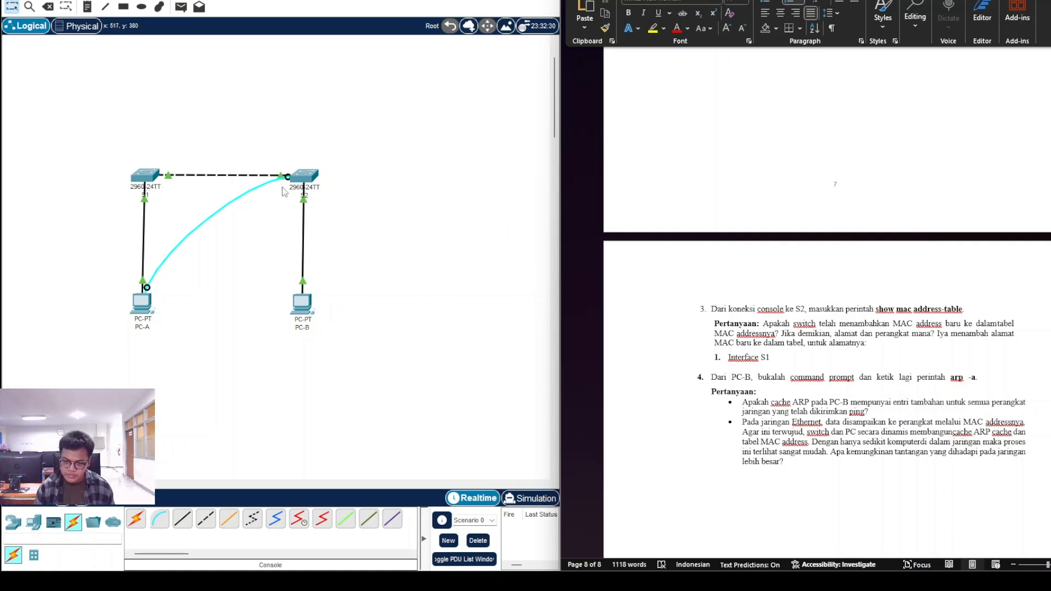
left_click(145, 181)
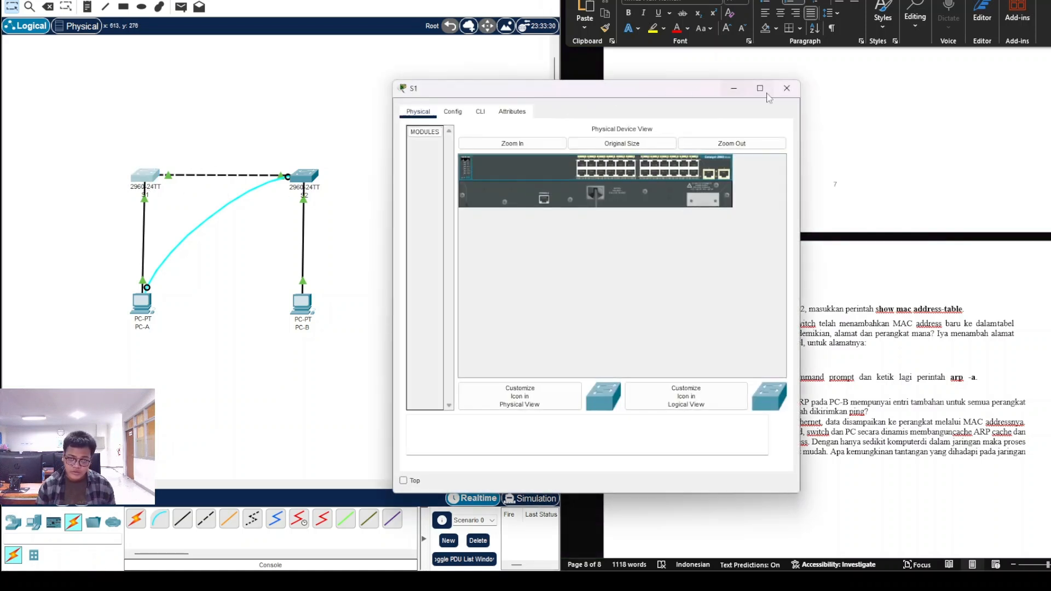
left_click(787, 88)
Step: Copy MAC 0000.0c64.b901 from S2's table and paste it after 'Interface S1', starting item 2
mouse_move(699, 578)
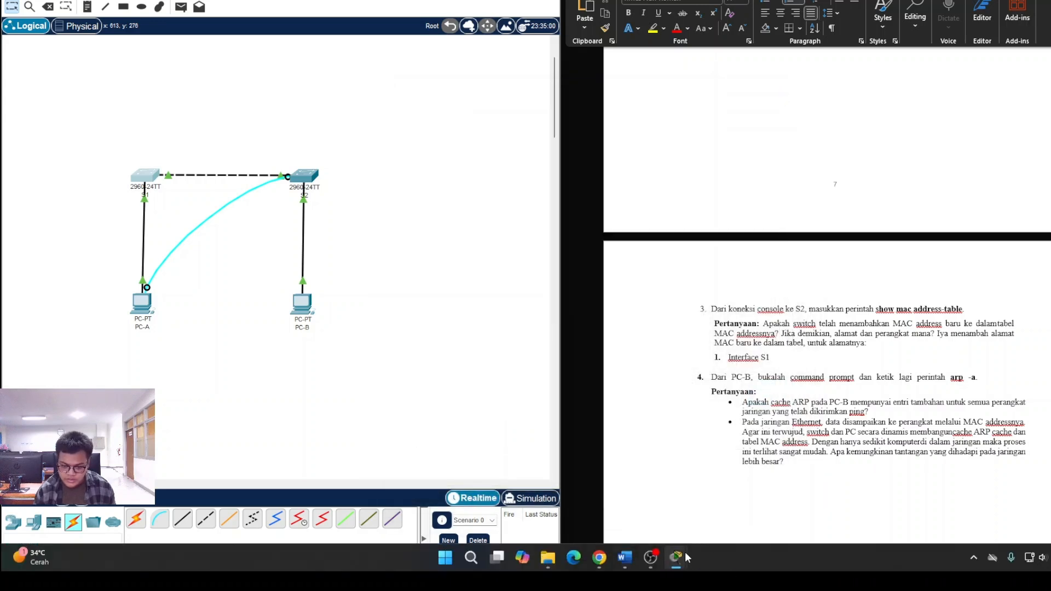
mouse_move(685, 558)
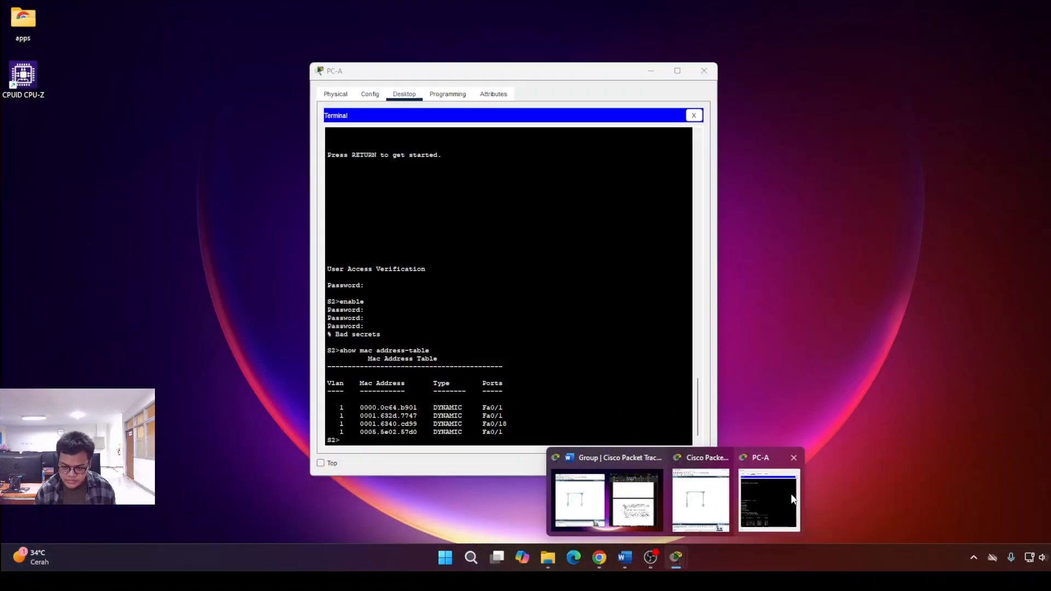
left_click(795, 500)
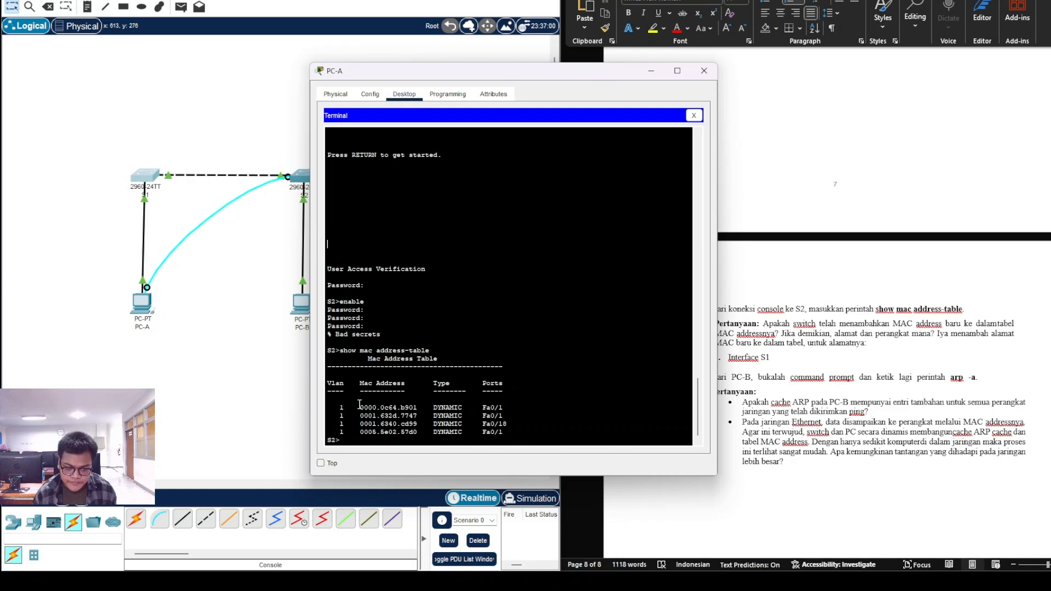
left_click_drag(359, 406, 418, 407)
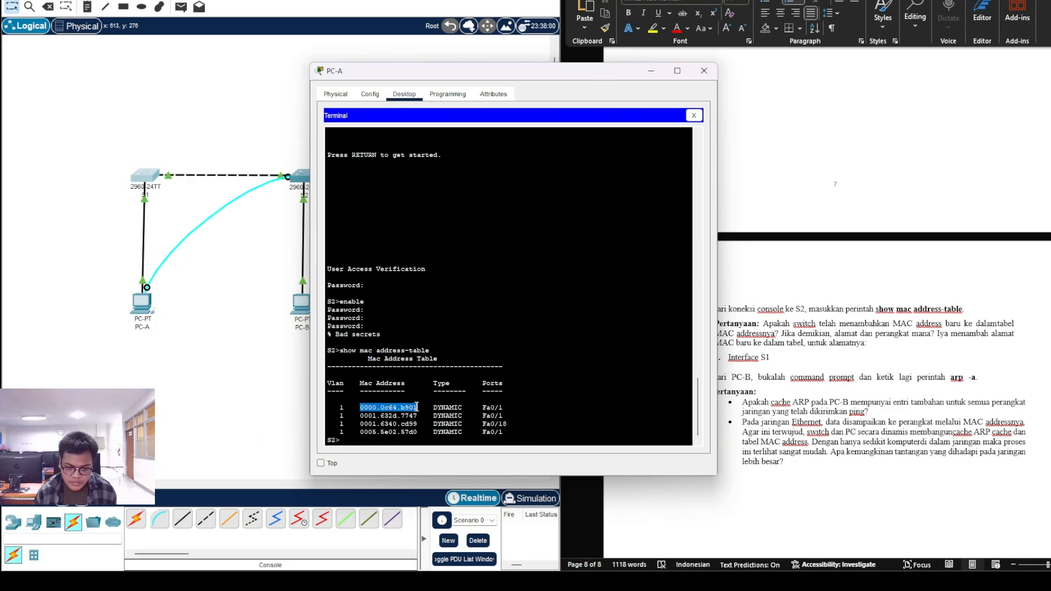
right_click(417, 407)
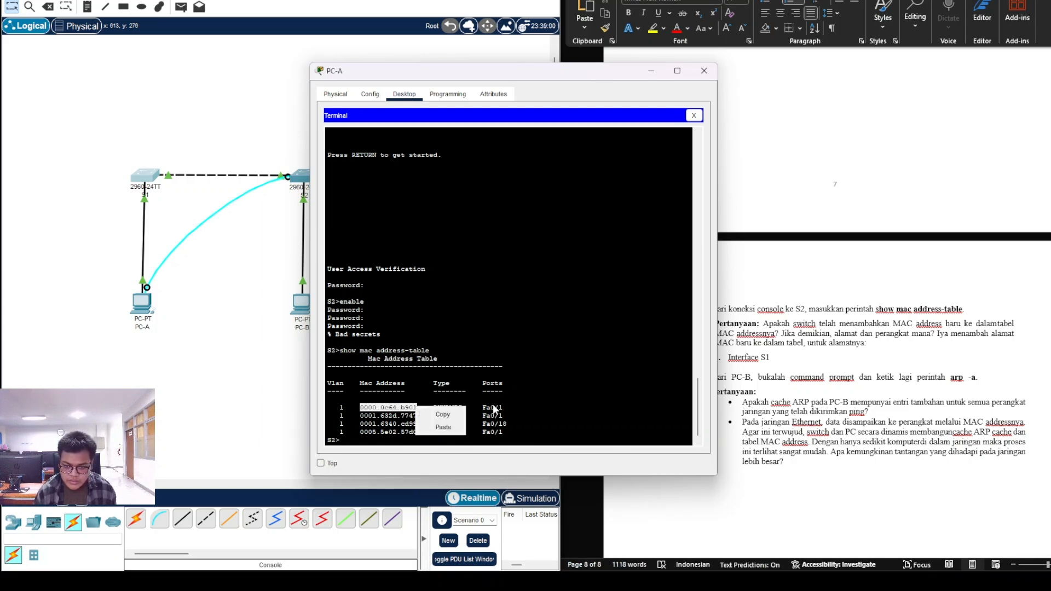
left_click(438, 414)
left_click(794, 362)
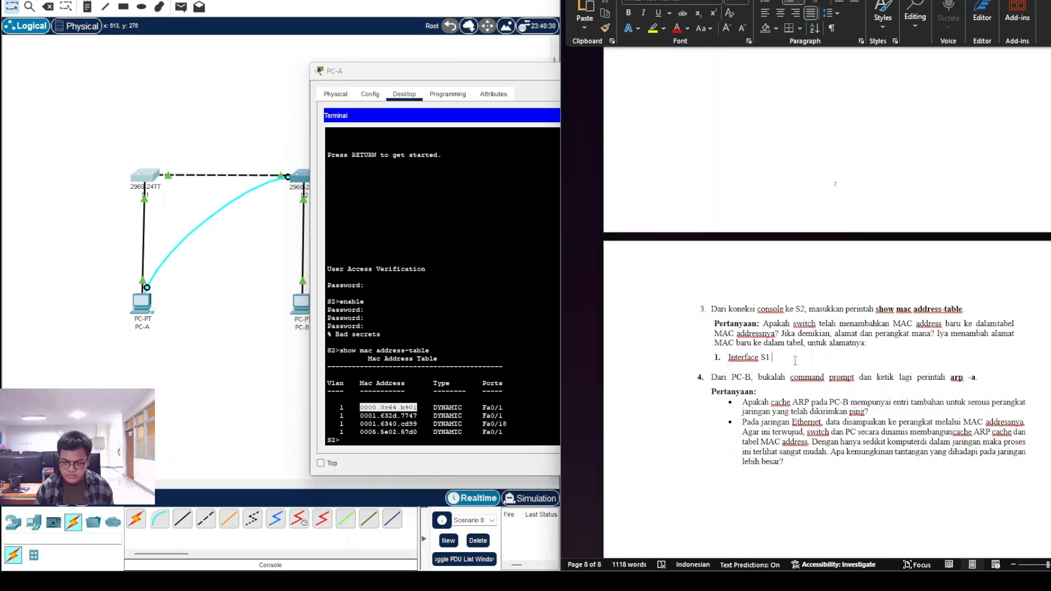
key("ctrl+v")
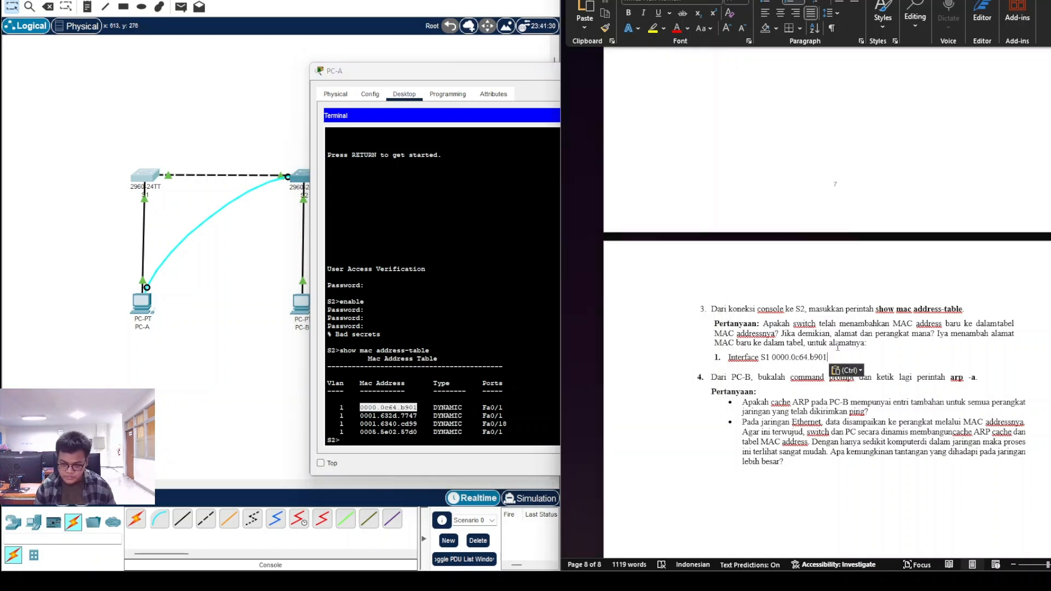
key("Return")
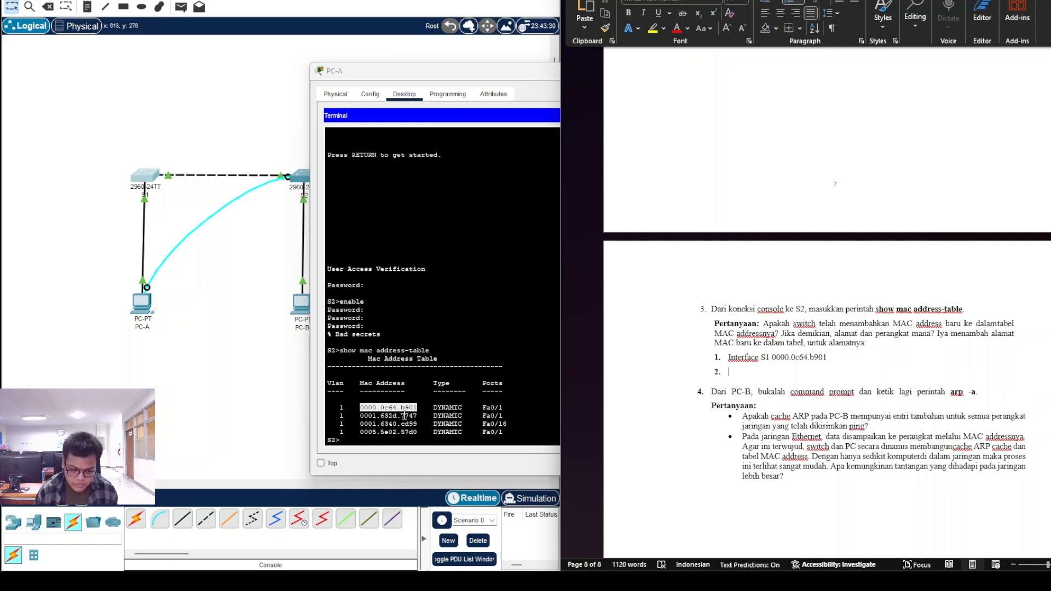
left_click(400, 416)
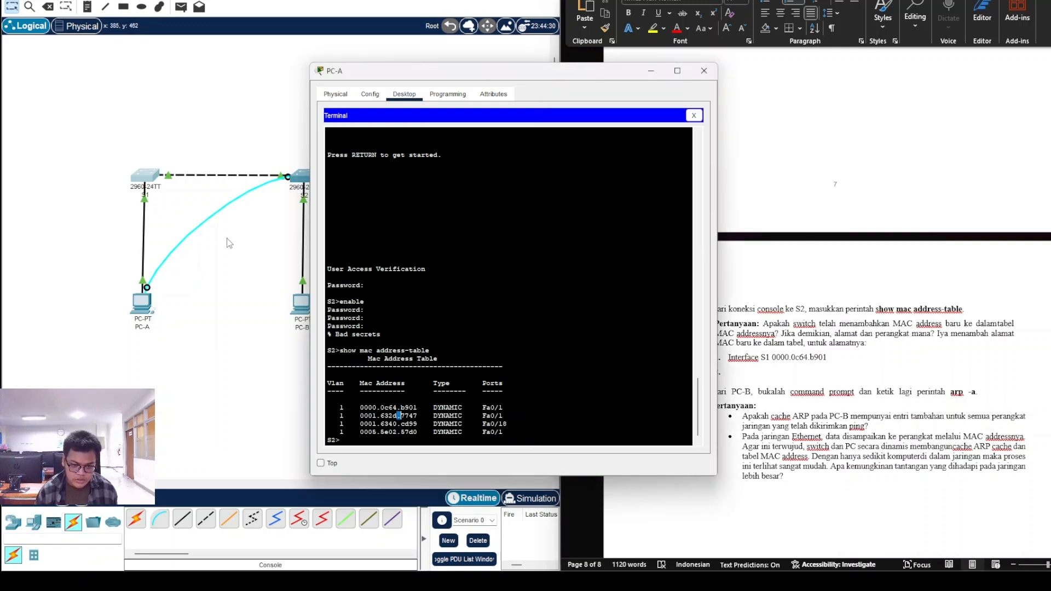
left_click(202, 259)
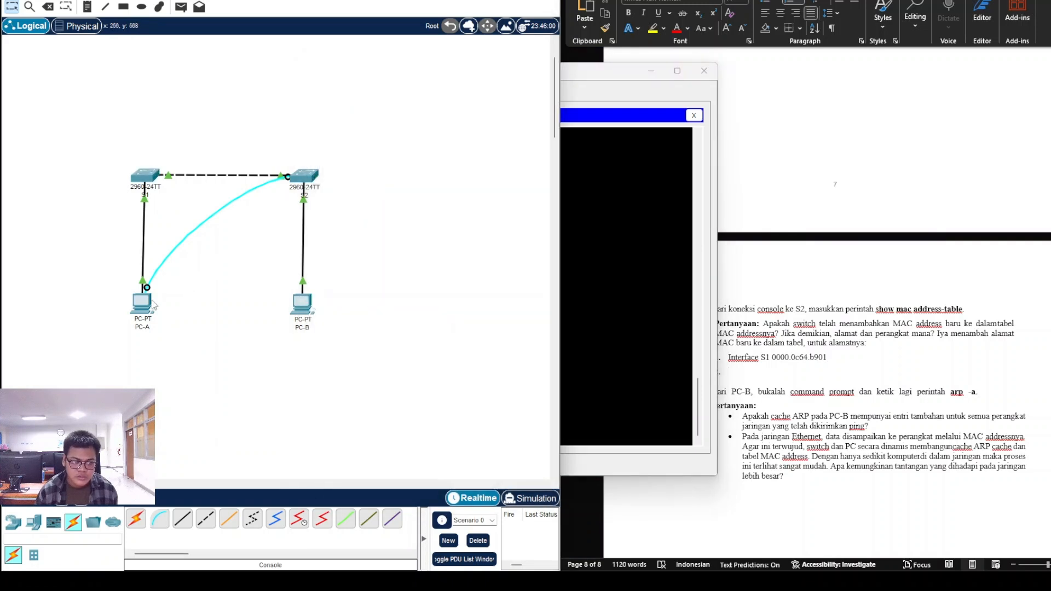
mouse_move(148, 304)
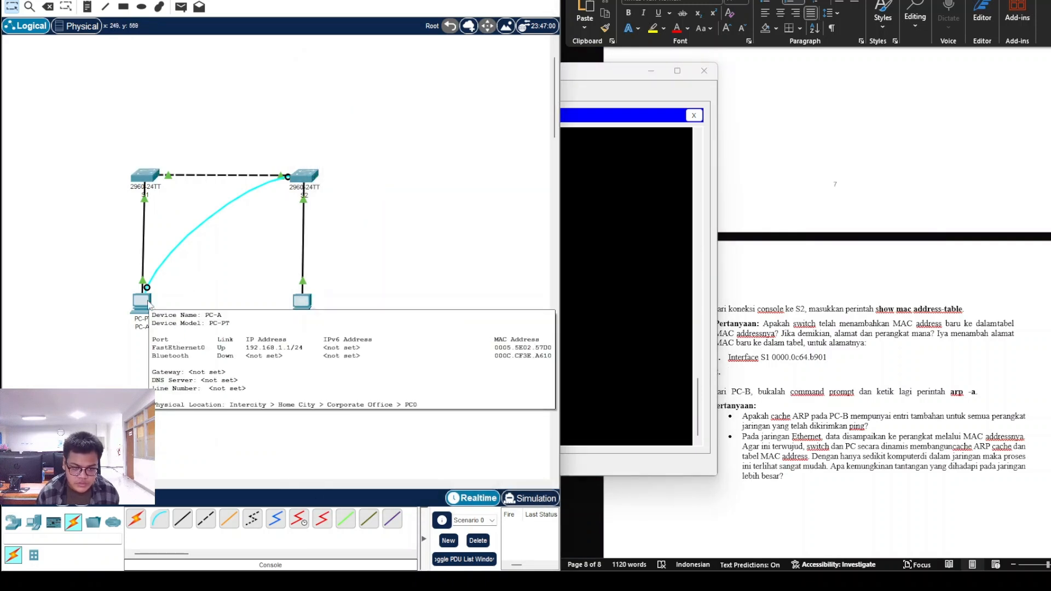
mouse_move(143, 178)
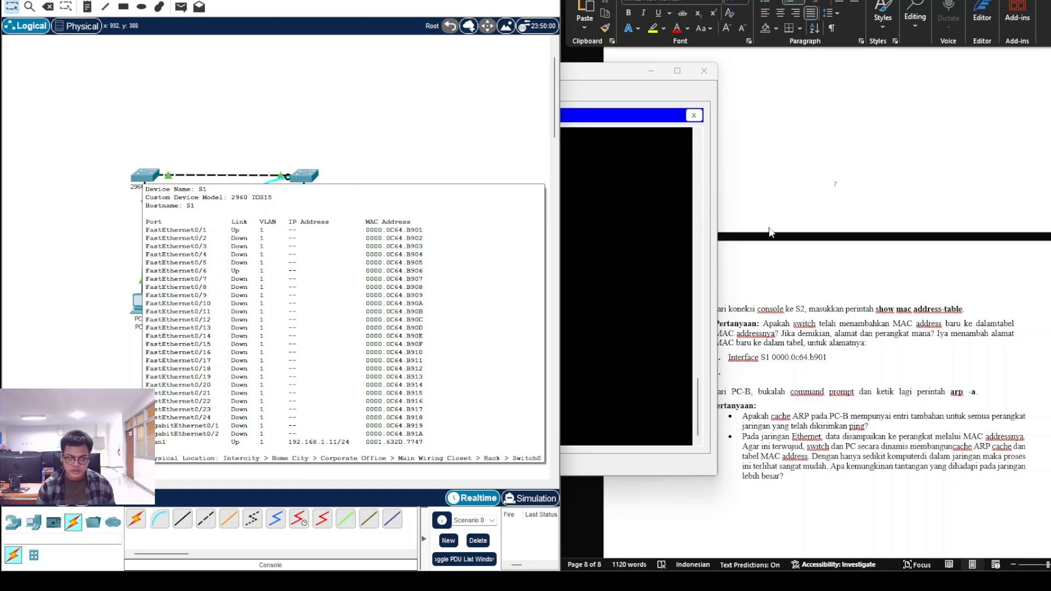
Step: Fill list item 2 with 'Interface S1 0001.632d.7747' copied from the MAC table
left_click(624, 83)
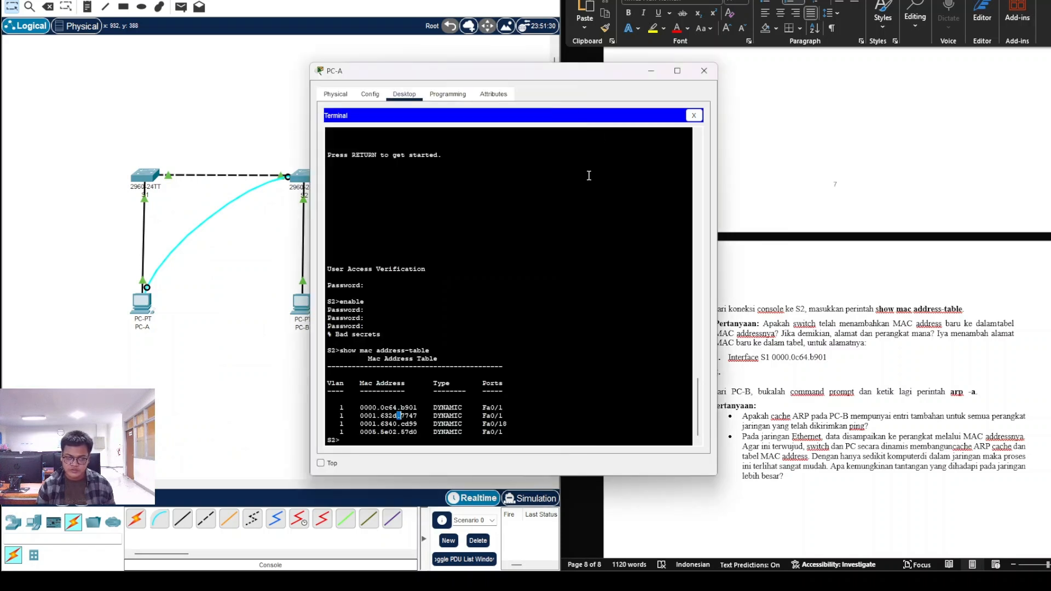
left_click(770, 375)
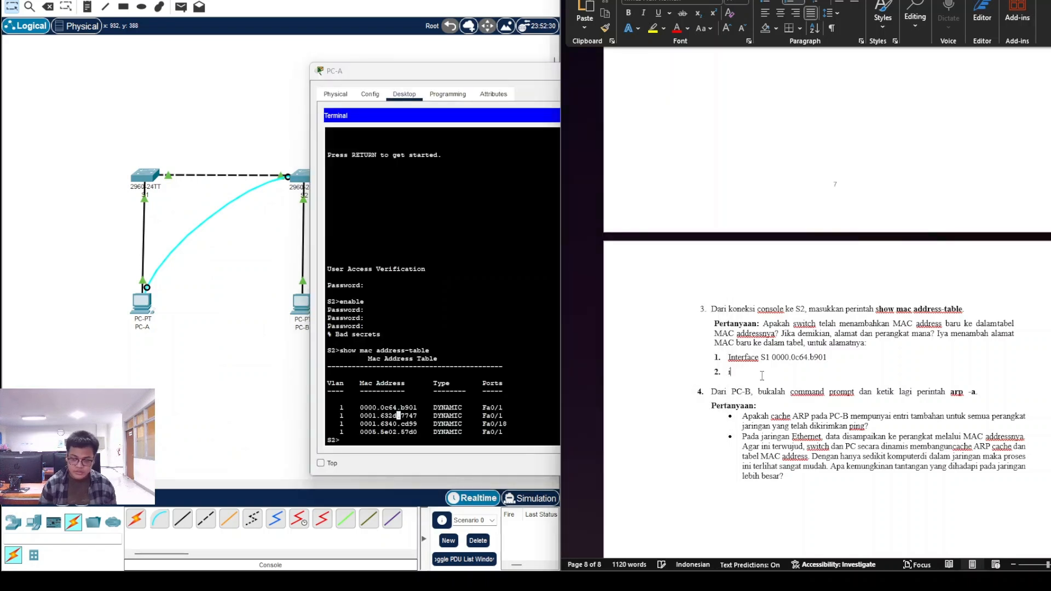
type("Interface S1")
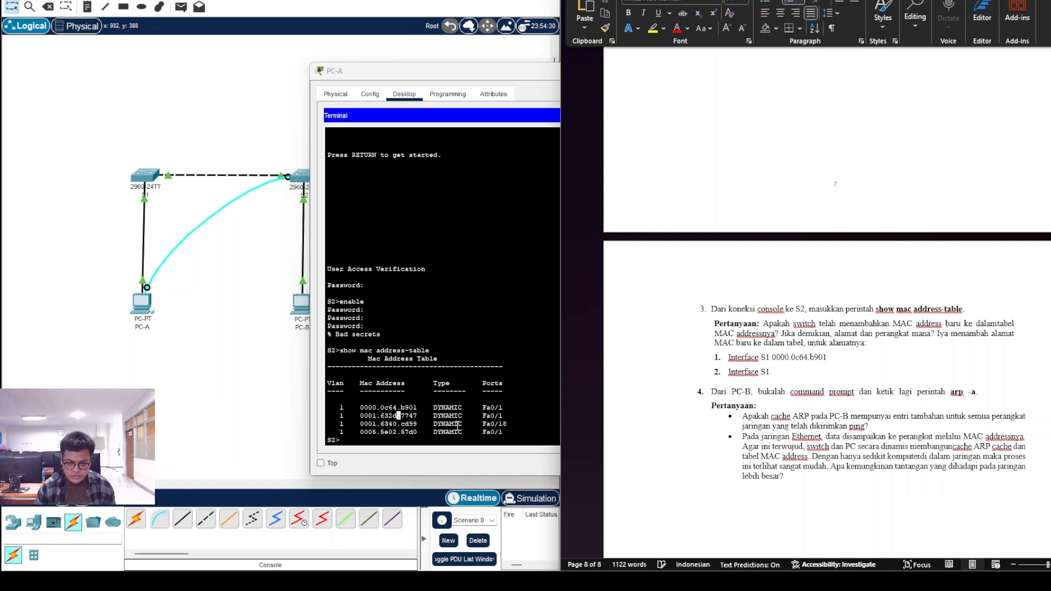
left_click(457, 425)
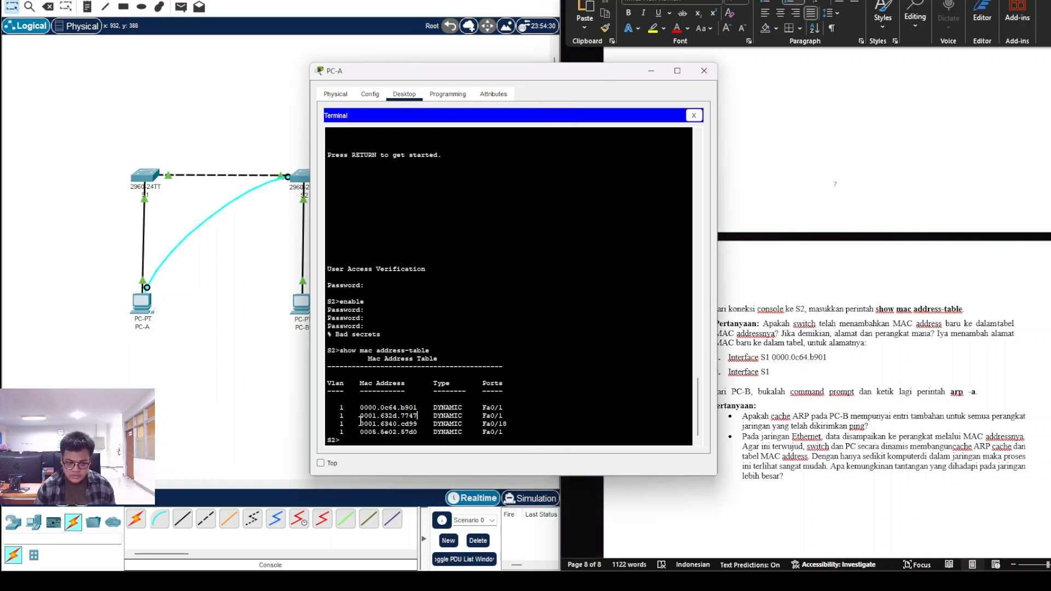
left_click_drag(360, 416, 422, 416)
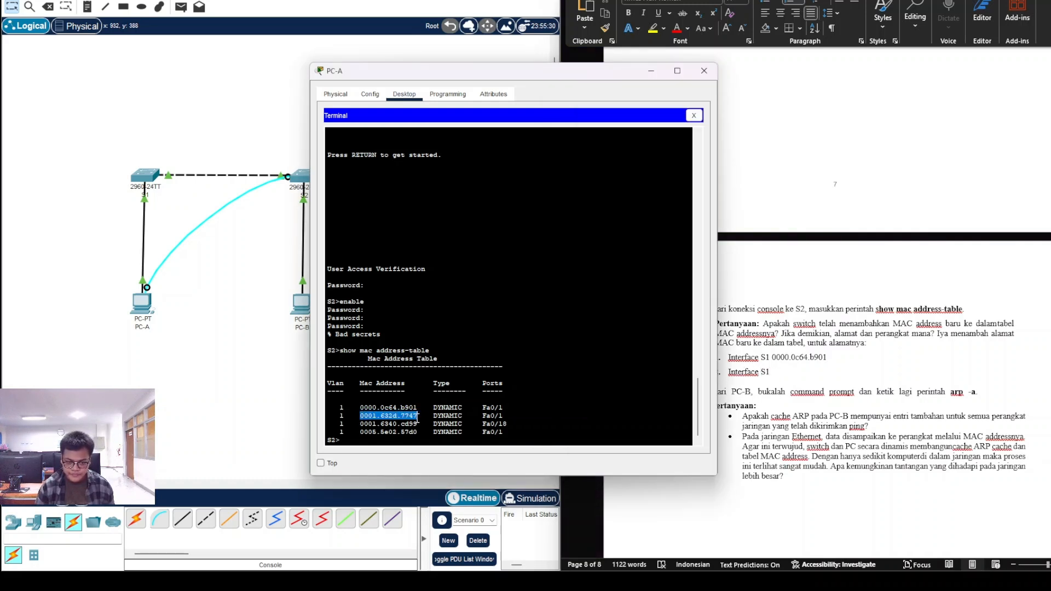
key("ctrl+c")
left_click(792, 373)
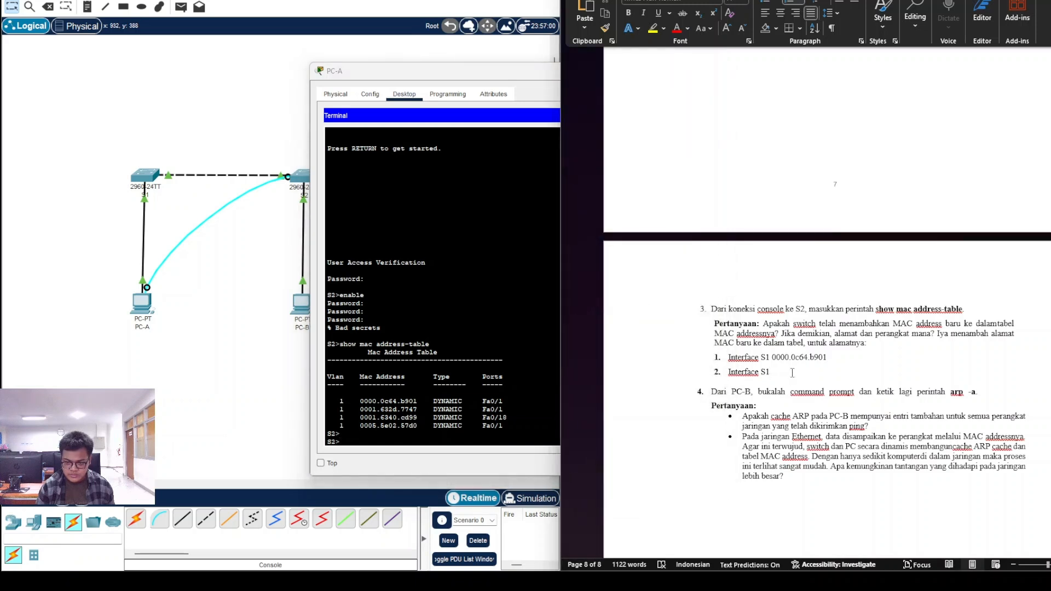
left_click(444, 413)
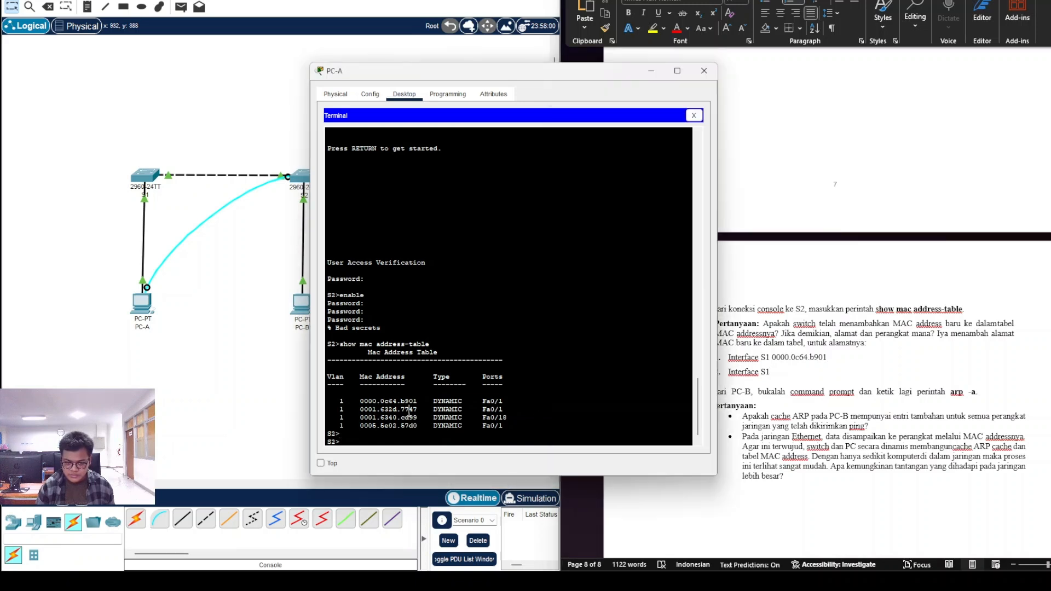
left_click_drag(360, 411, 419, 411)
right_click(419, 411)
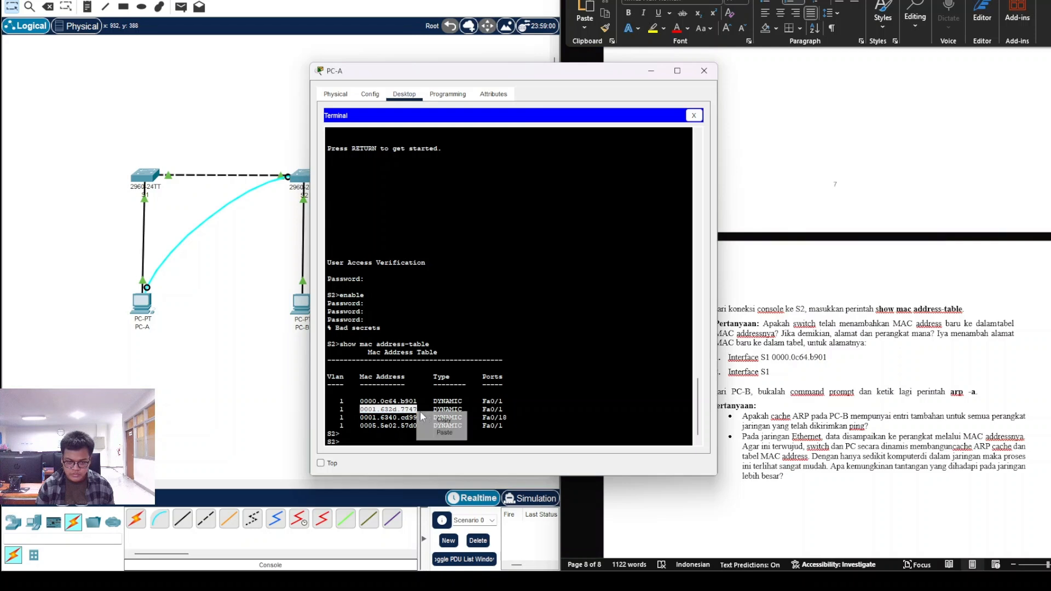
left_click(439, 423)
left_click(786, 368)
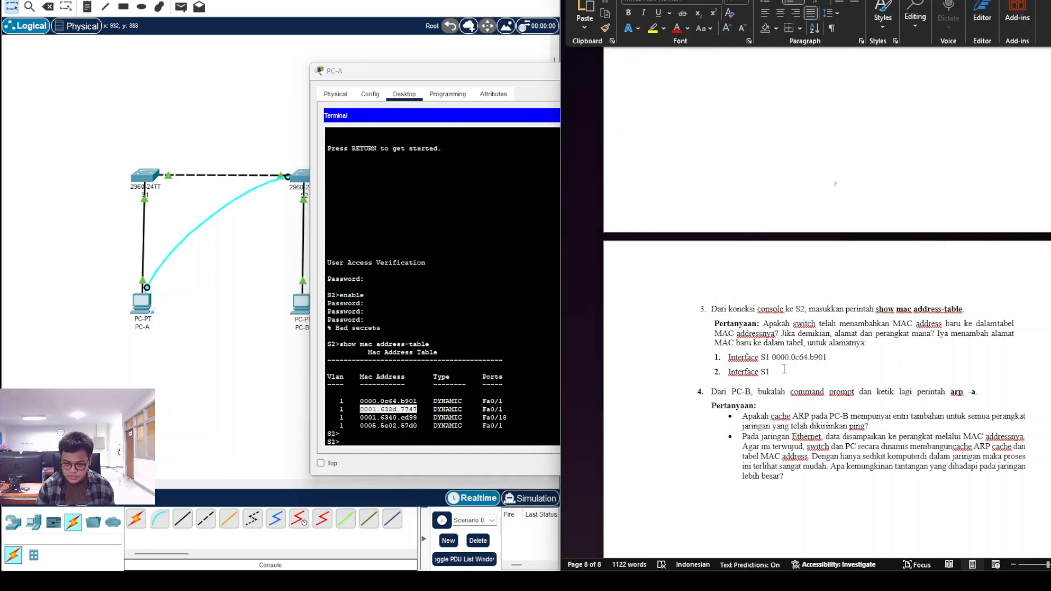
key("ctrl+v")
key("Return")
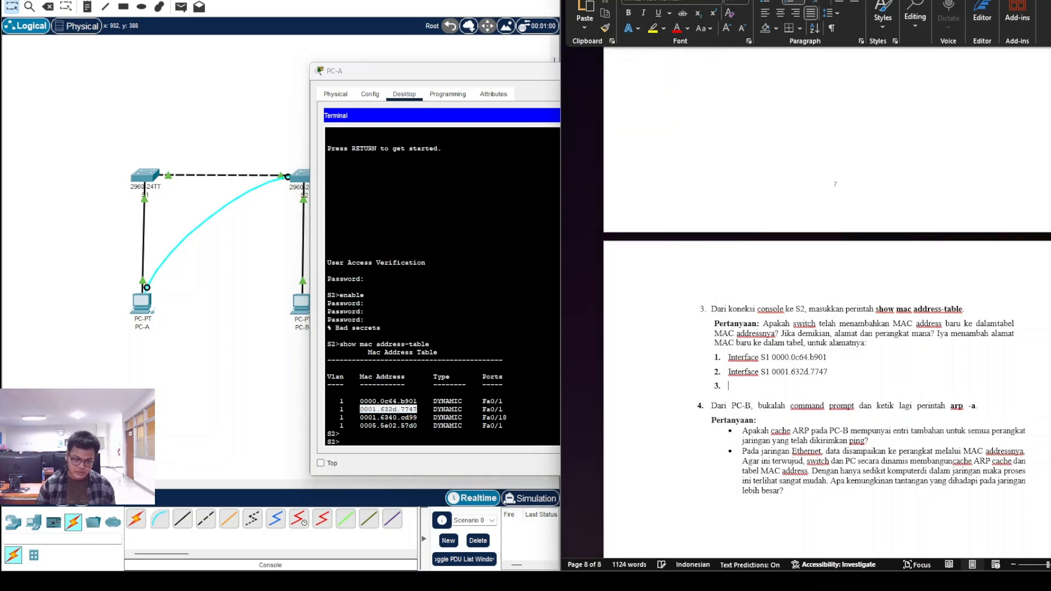
Step: Fill list item 3 with 'PC-B 0001.6340.cd99'
left_click(258, 367)
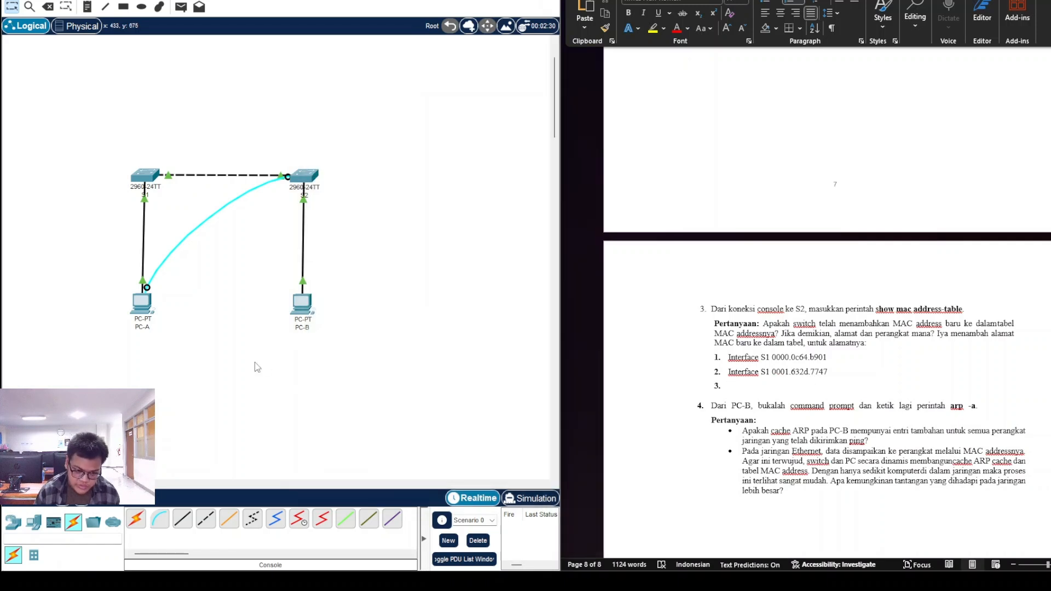
mouse_move(294, 304)
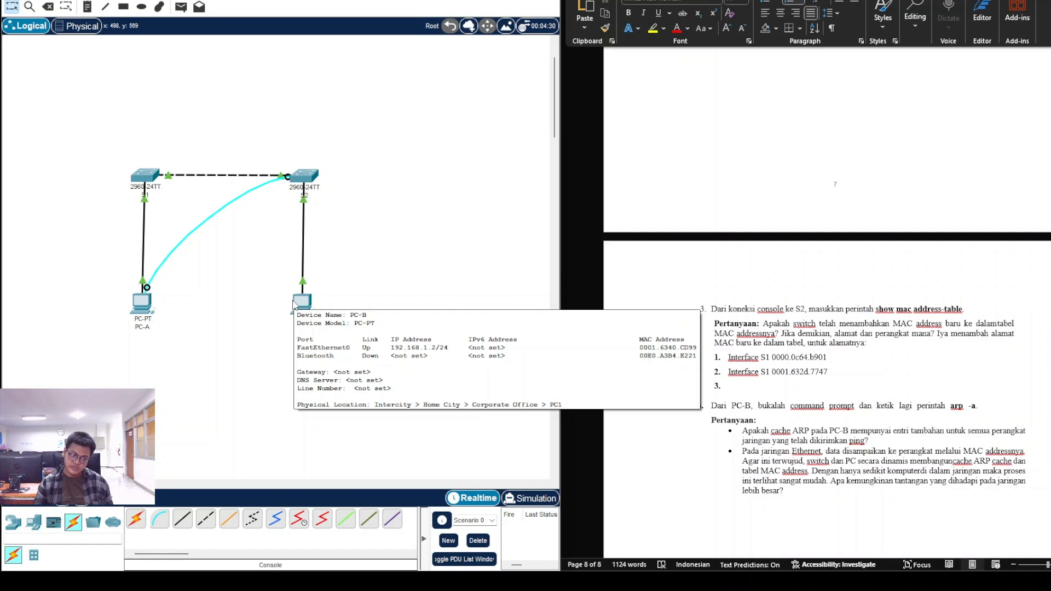
left_click(777, 387)
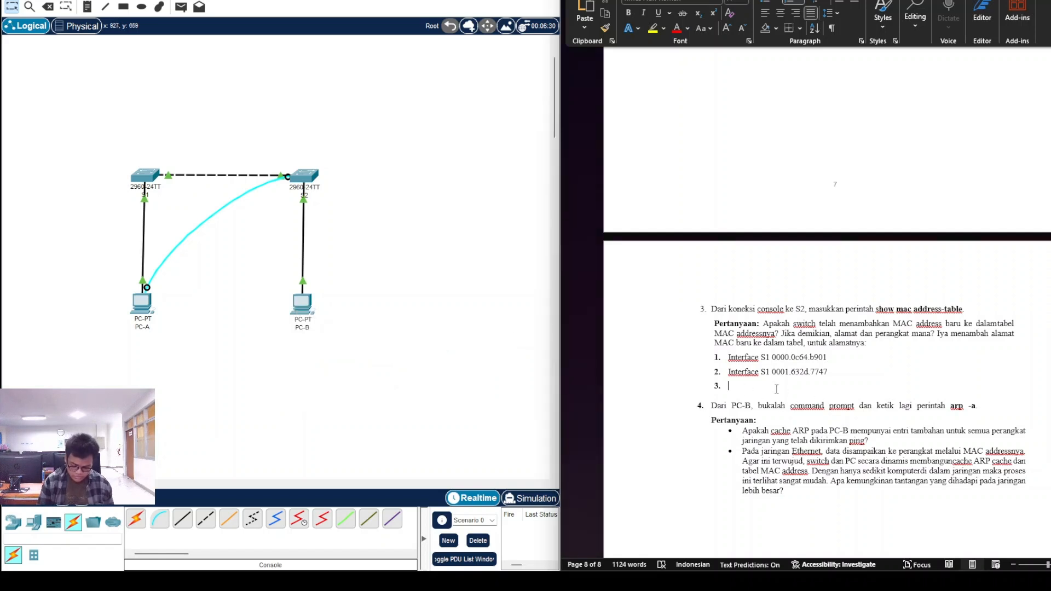
type("PC-B")
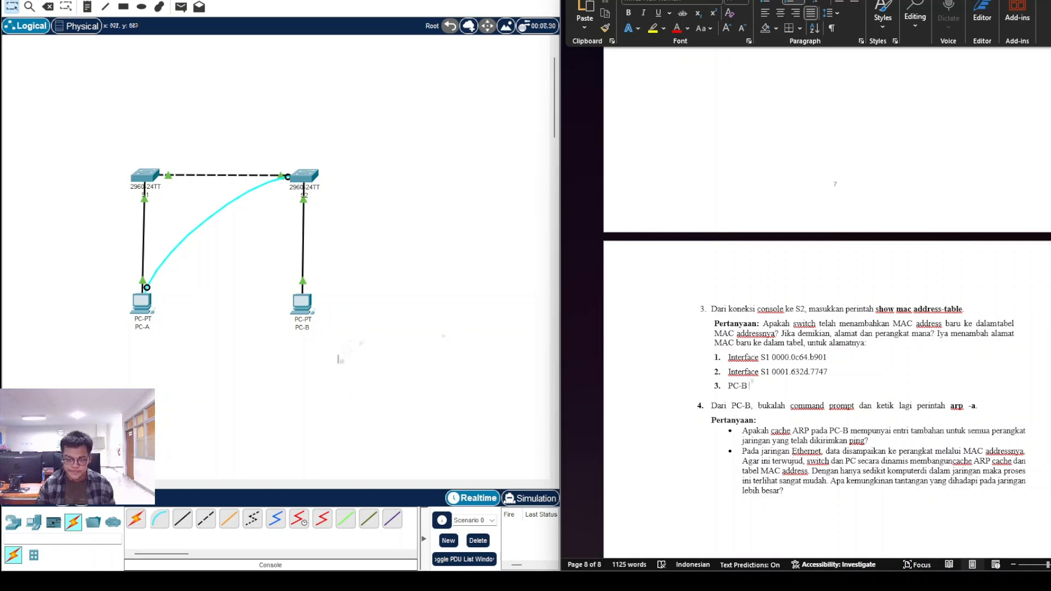
mouse_move(677, 558)
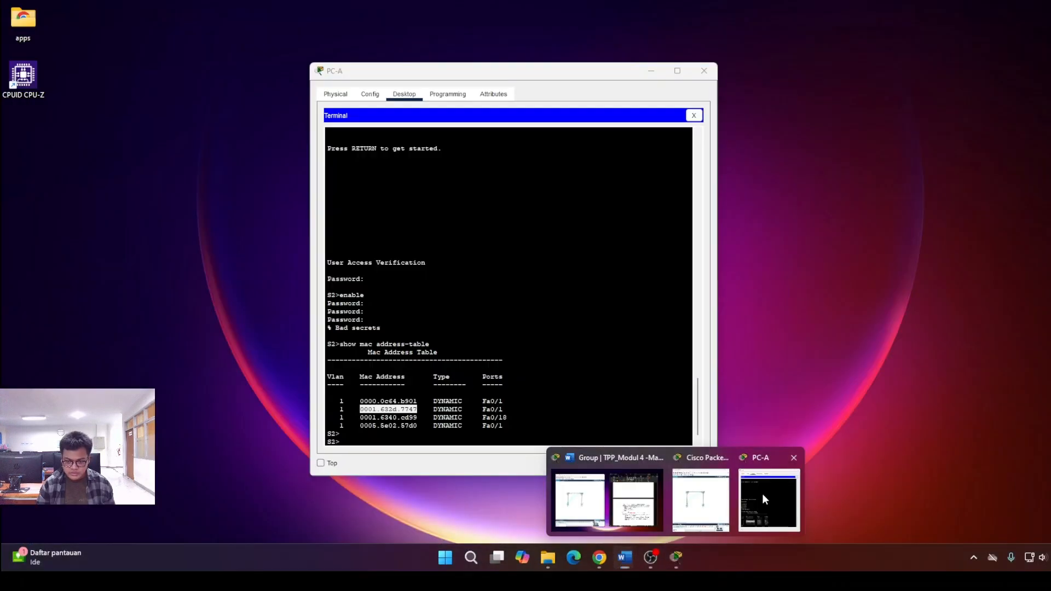
left_click(766, 501)
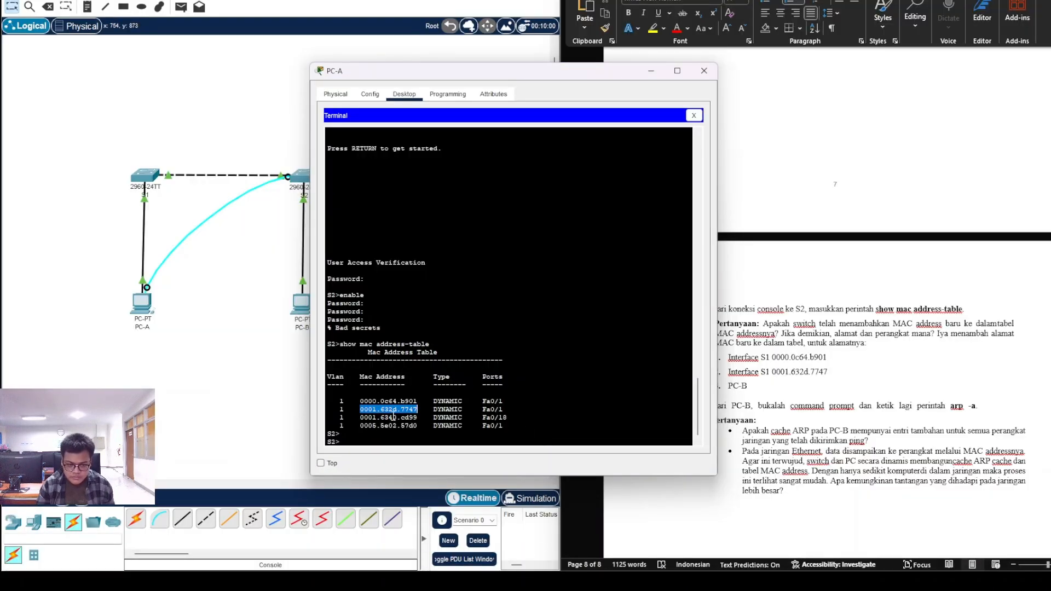
left_click_drag(360, 418, 417, 419)
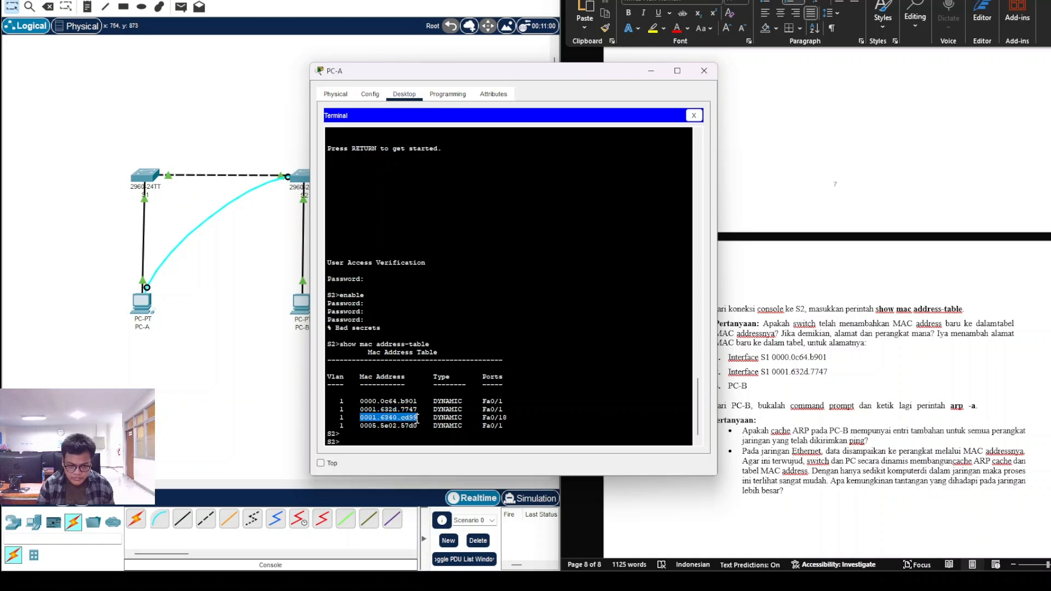
left_click(819, 384)
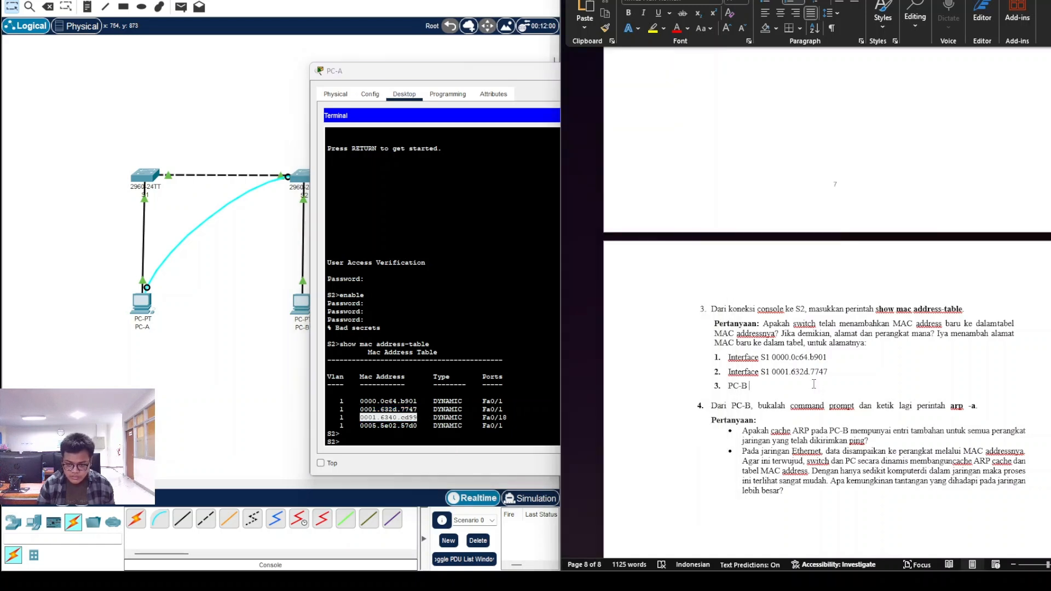
key("ctrl+v")
key("Return")
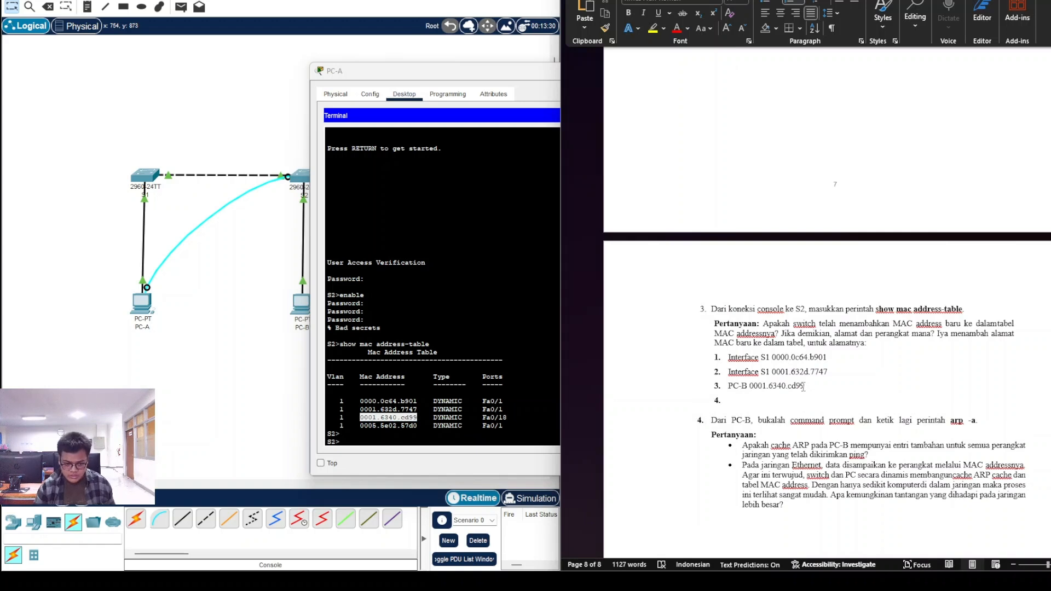
Step: Fill list item 4 with 'PC-A 0005.5e02.57d0'
left_click_drag(360, 426, 419, 429)
right_click(419, 429)
left_click(433, 437)
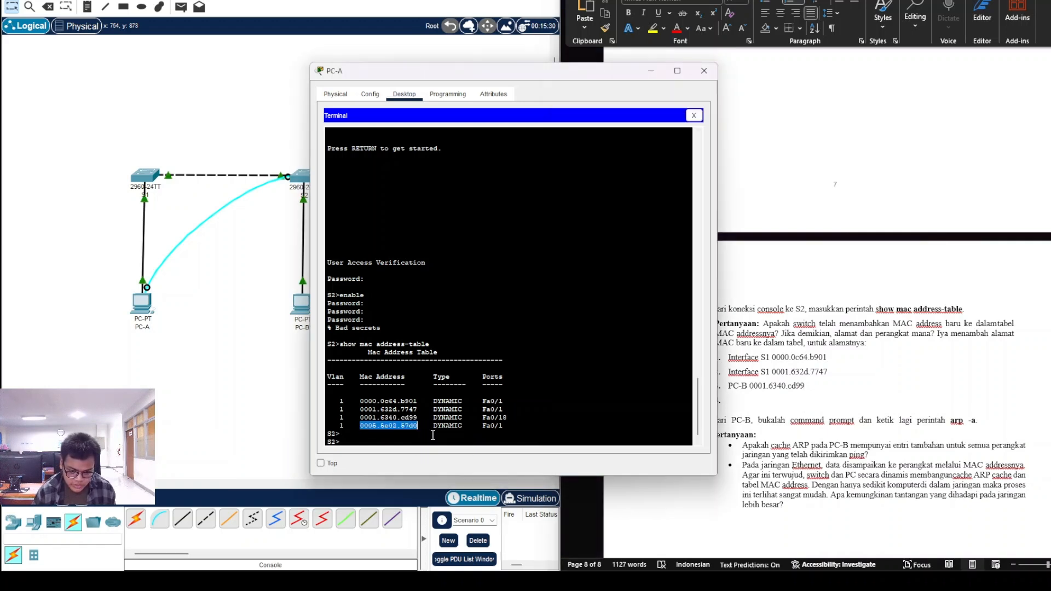
left_click(236, 376)
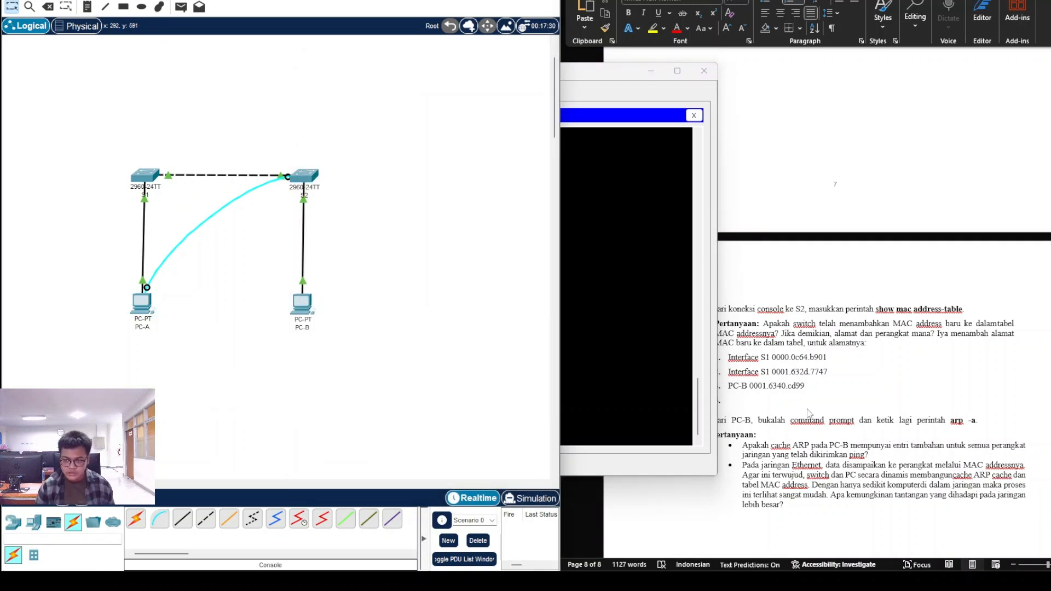
left_click(777, 401)
type("PC-A")
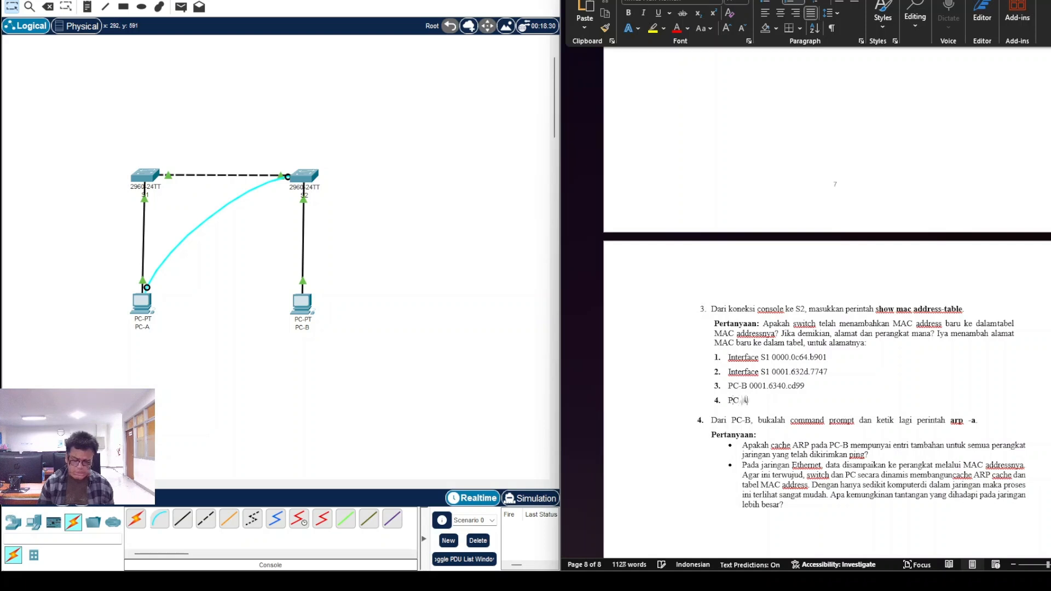
key("ctrl+v")
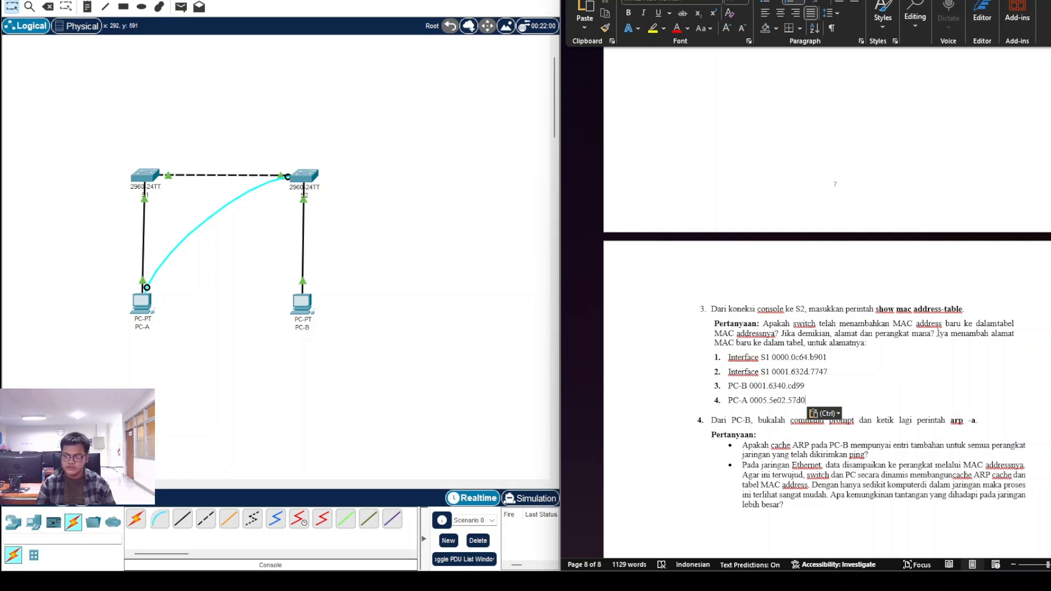
left_click_drag(939, 333, 853, 406)
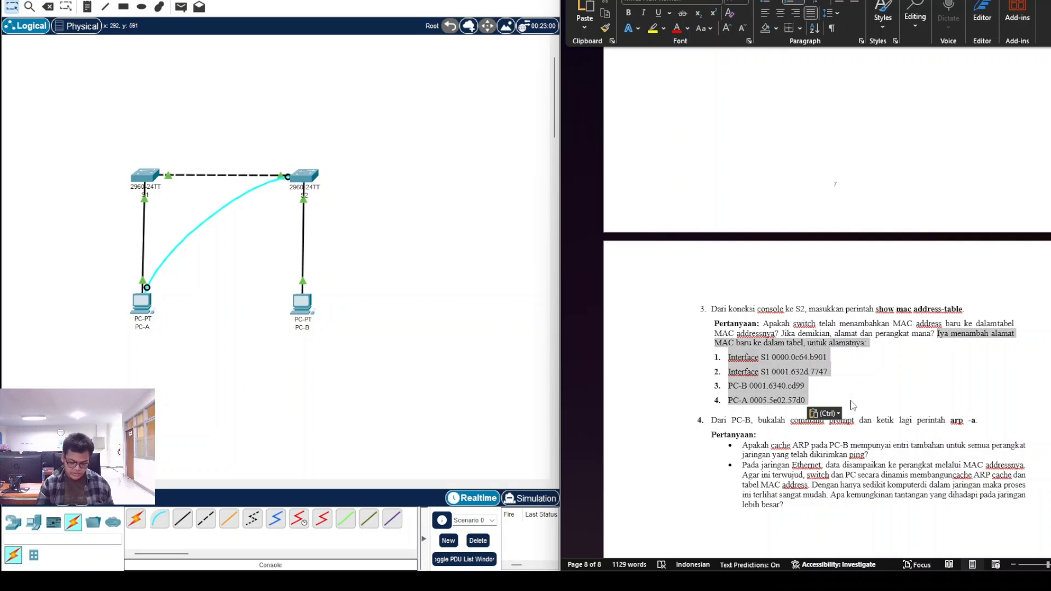
Step: Bold question 3's answer from 'Iya menambah alamat' through the PC-A MAC entry
key("ctrl+b")
left_click(880, 372)
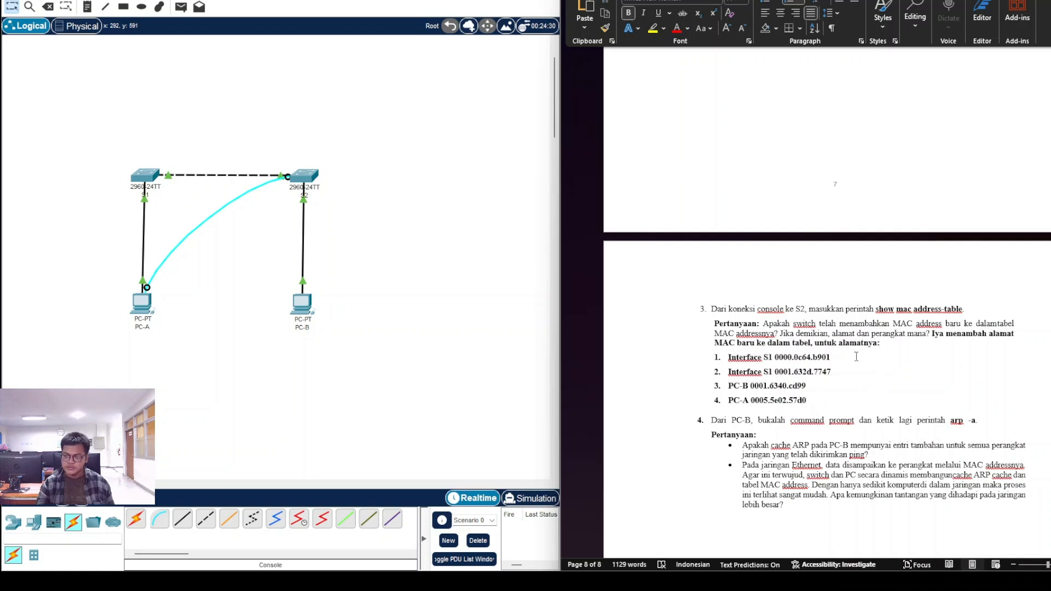
scroll(855, 357, "down", 5)
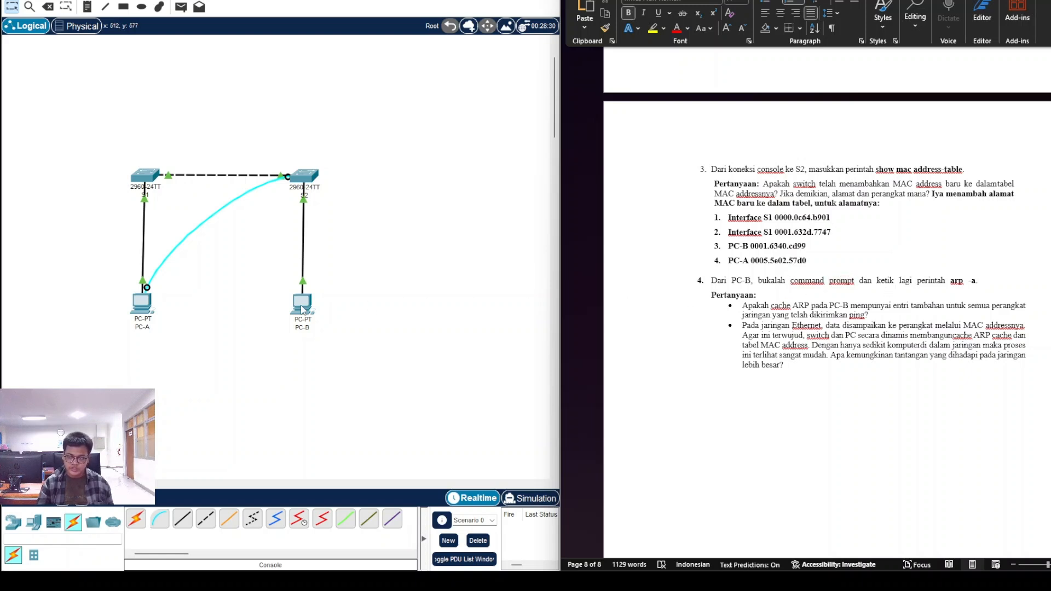
left_click(302, 307)
Step: Run ARP -A in PC-B's Command Prompt and move its window beside the worksheet
left_click(657, 155)
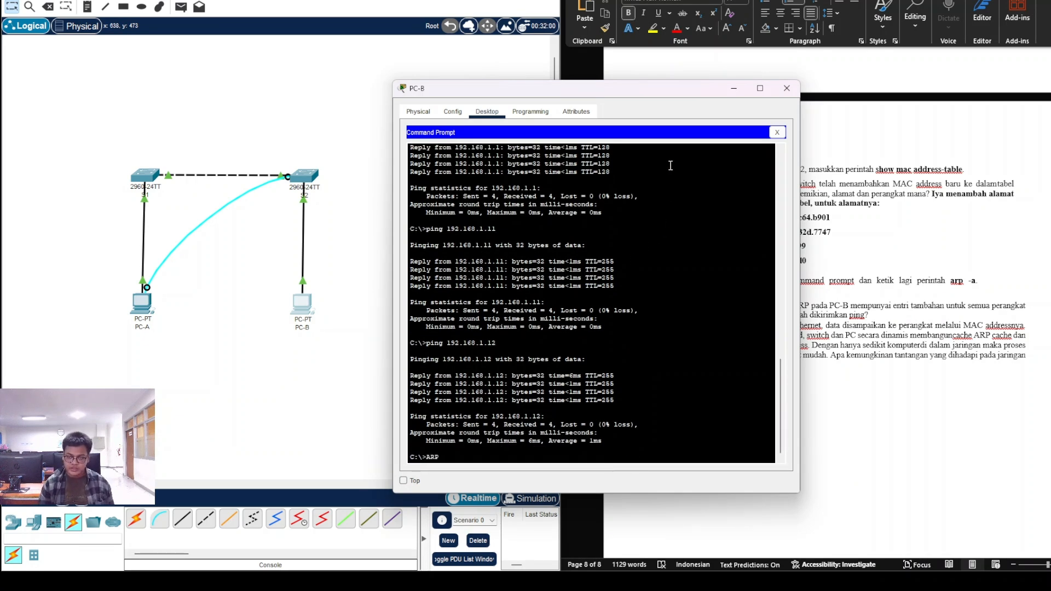
type("ARP -A")
key("Return")
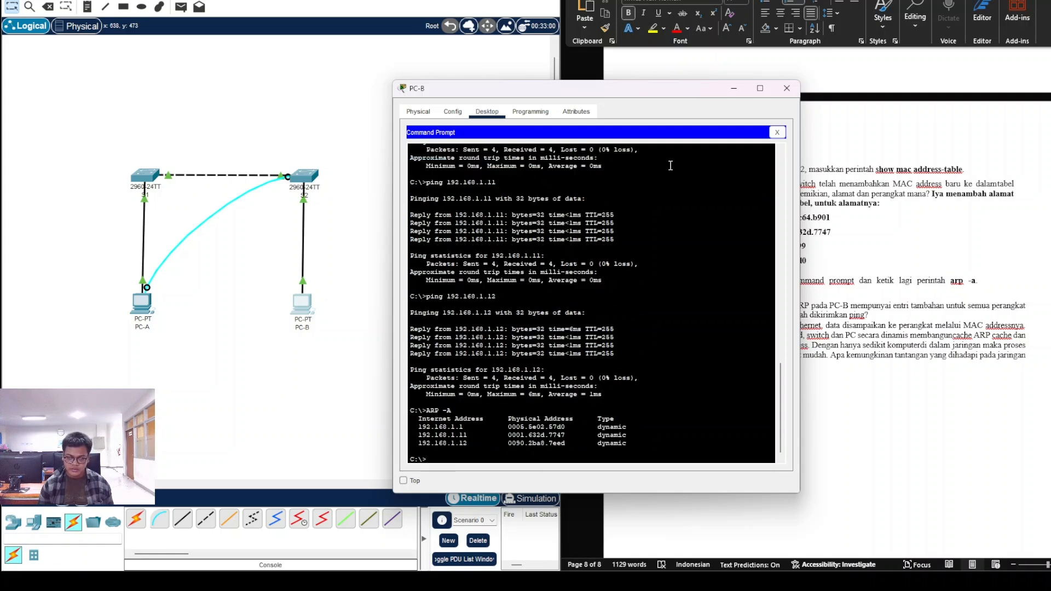
left_click_drag(658, 89, 365, 44)
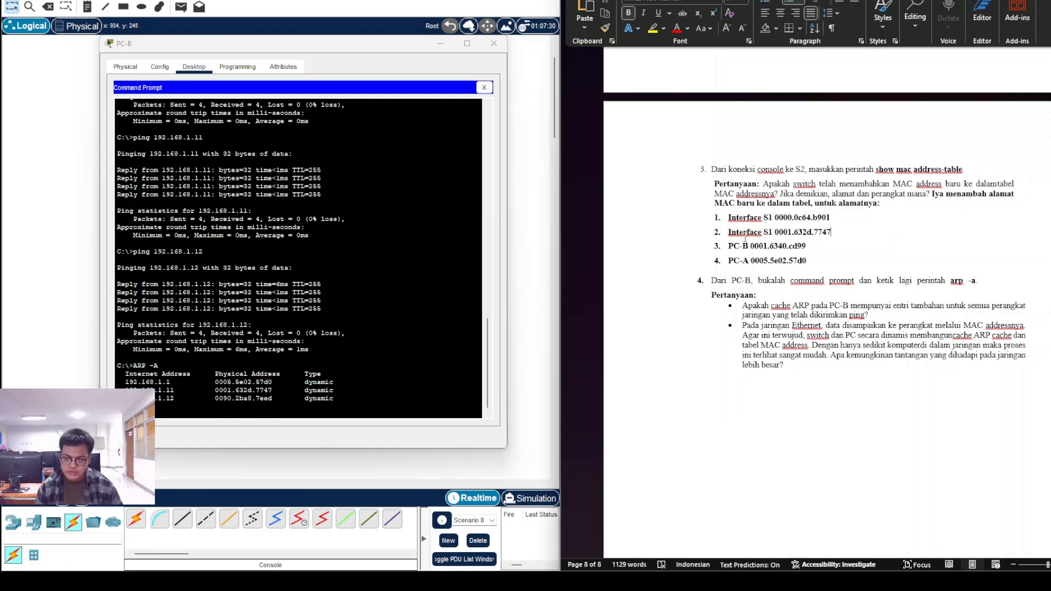
Step: Replace the word 'Interface' on line 2 with 'VLAN'
left_click(755, 229)
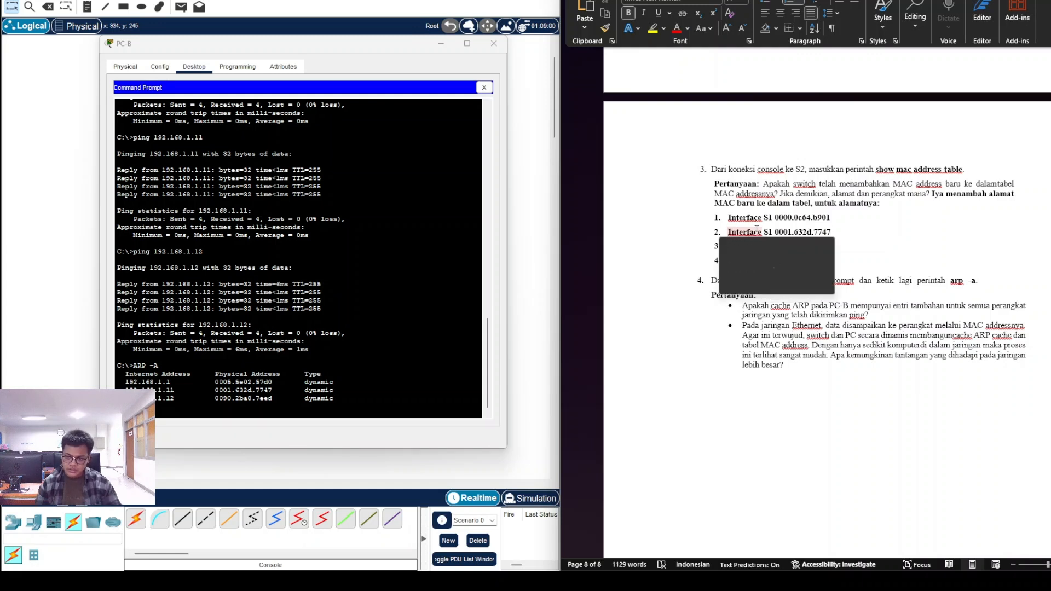
mouse_move(757, 229)
left_mouse_down()
mouse_move(767, 189)
mouse_move(759, 233)
left_mouse_up()
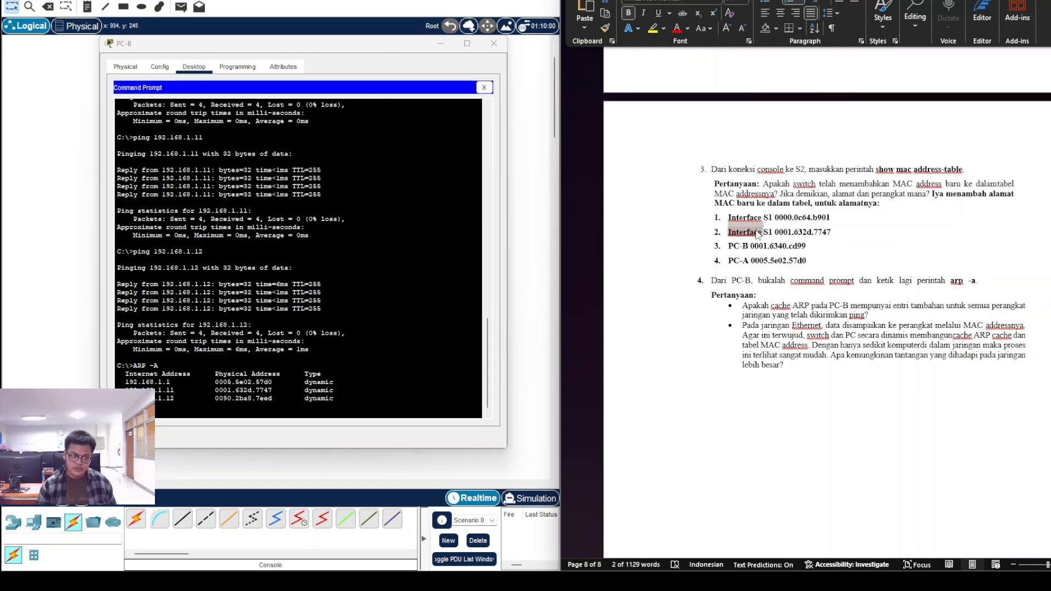
type("V")
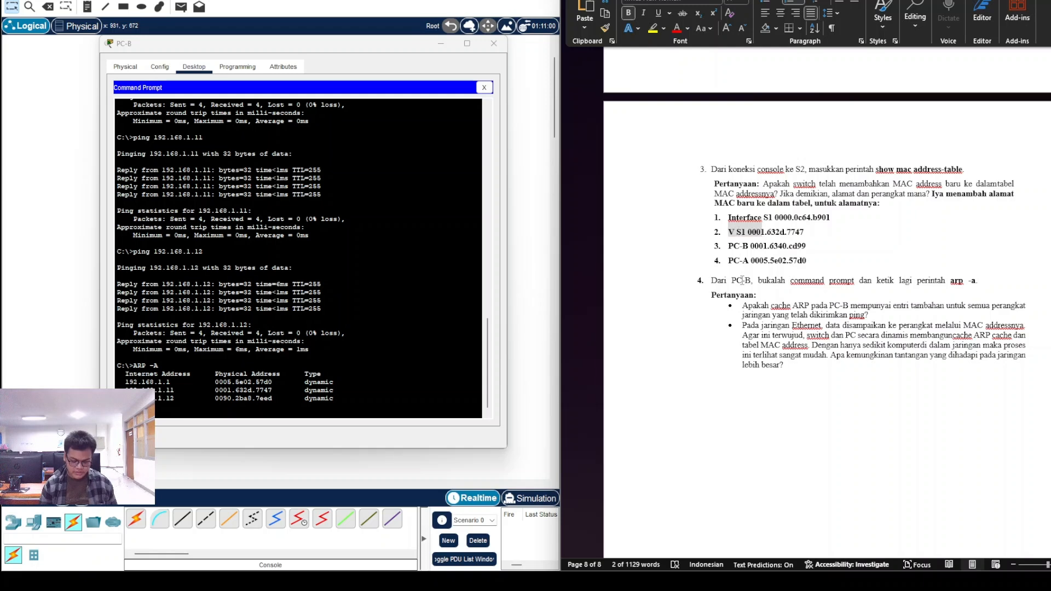
type("LAN")
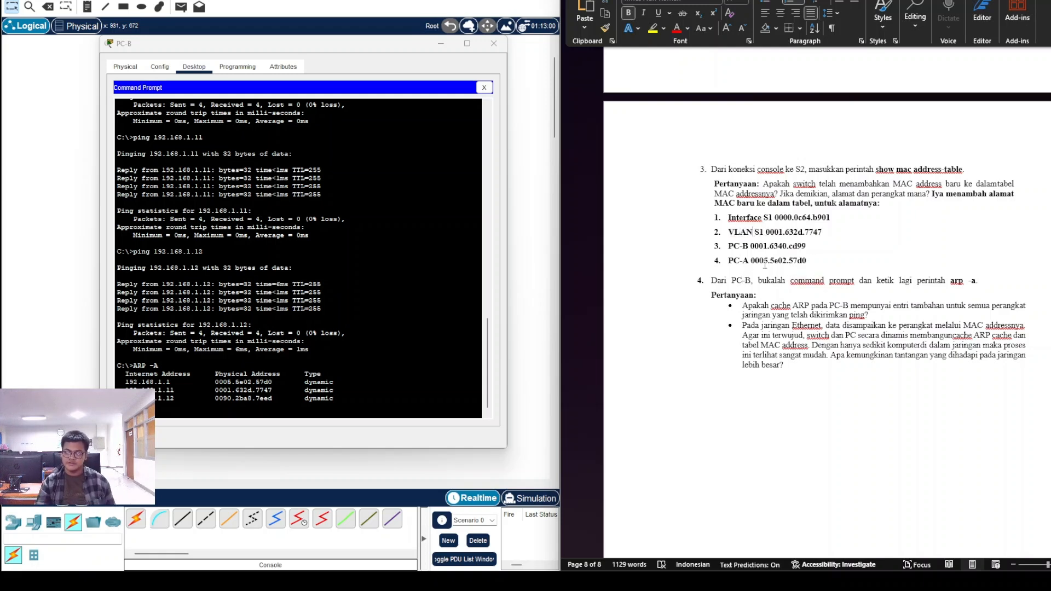
Step: Answer the first Step 4 question in bold: 'Iya, cache ARP pada PC-B mempunyai entri tambahan…'
left_click(887, 316)
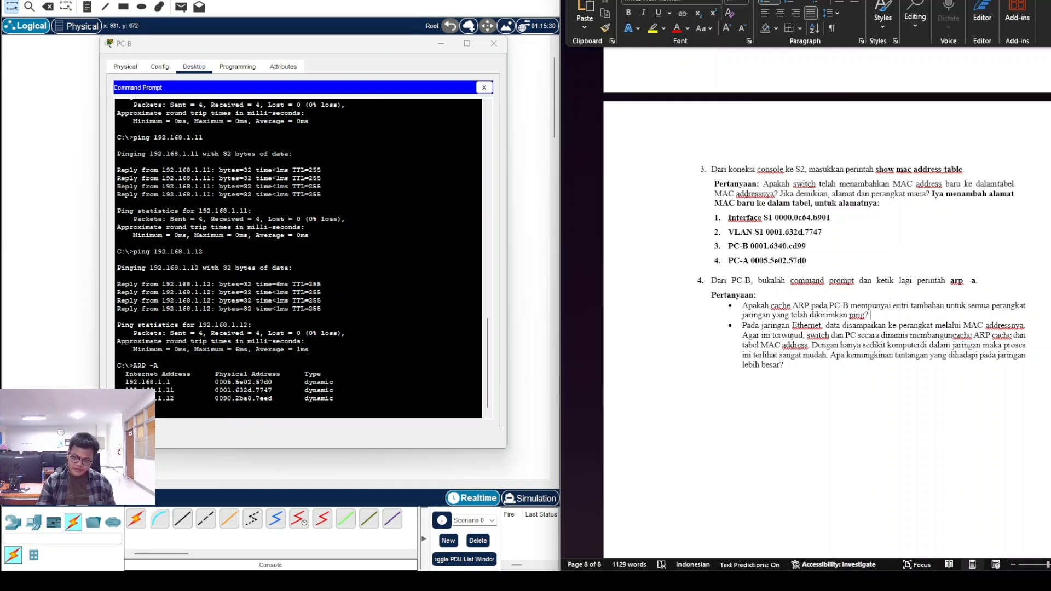
type("Iya")
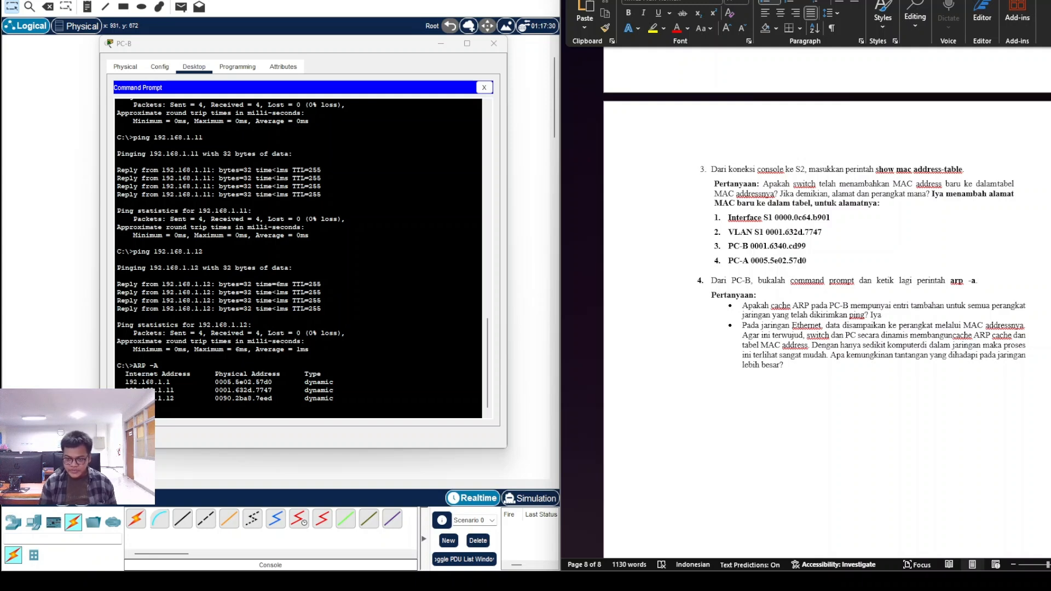
type(", cache")
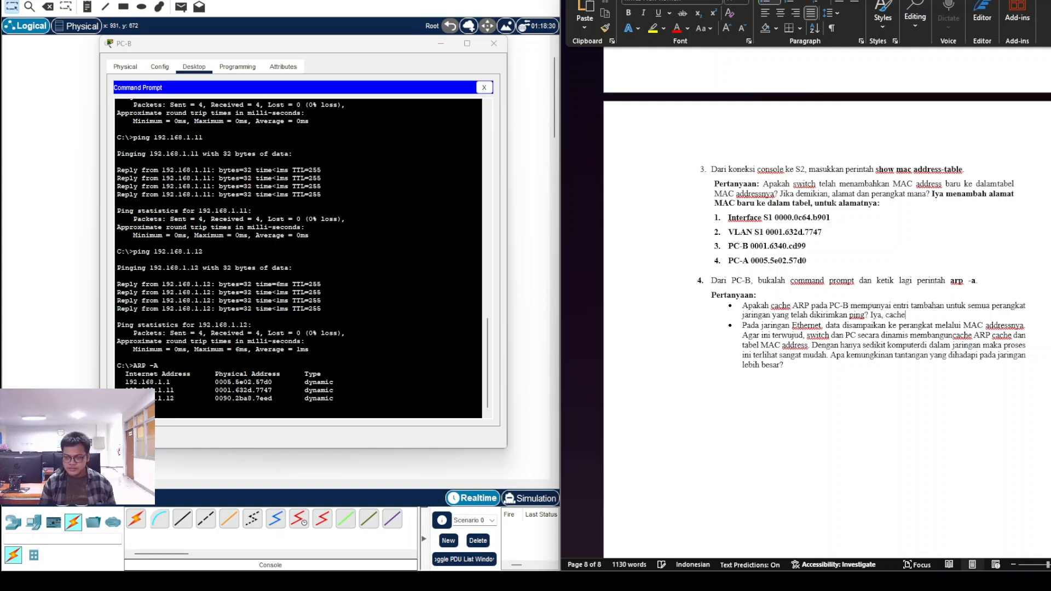
type(" ARP pada PC-B mempu")
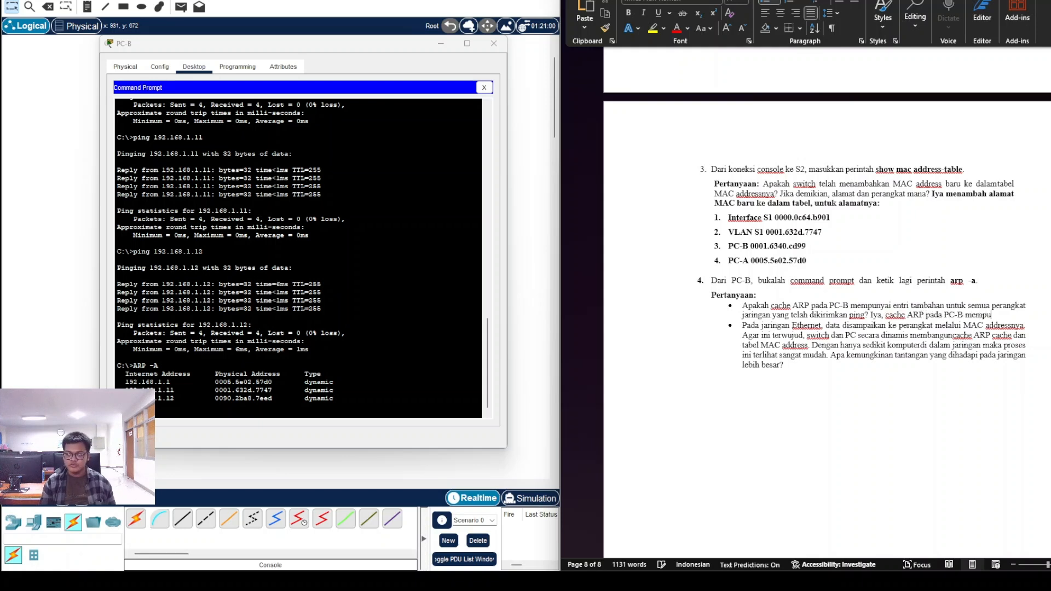
type("nyai entri tambahan untu")
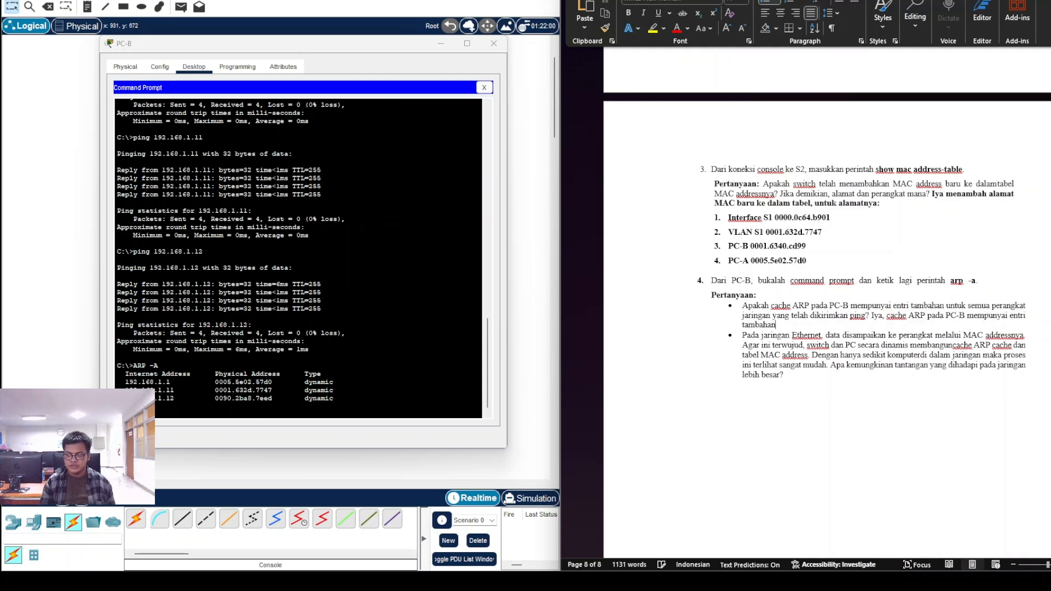
type("k semua perang")
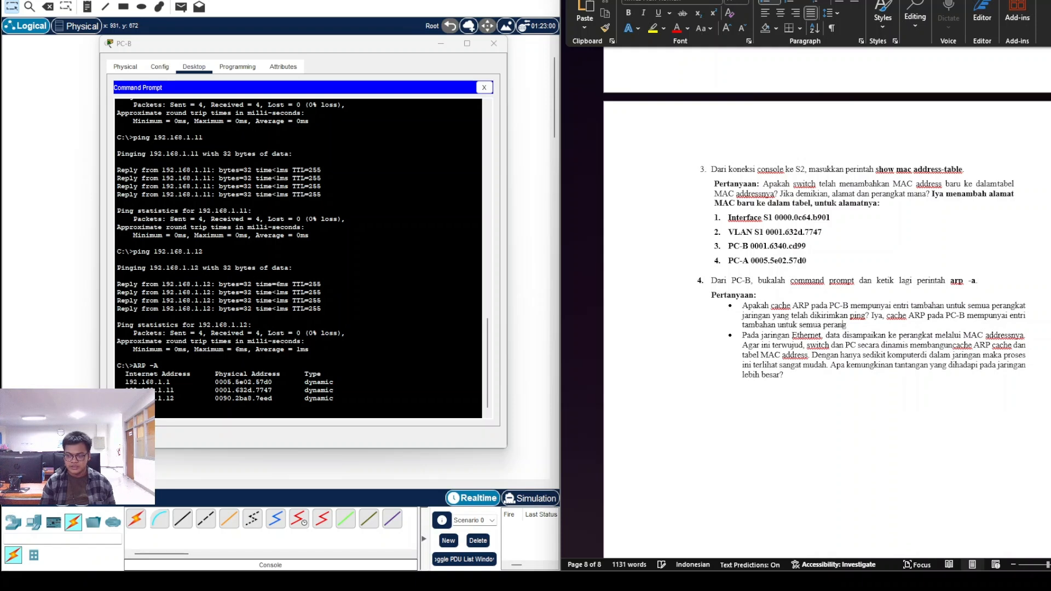
type("kat jaringanyang")
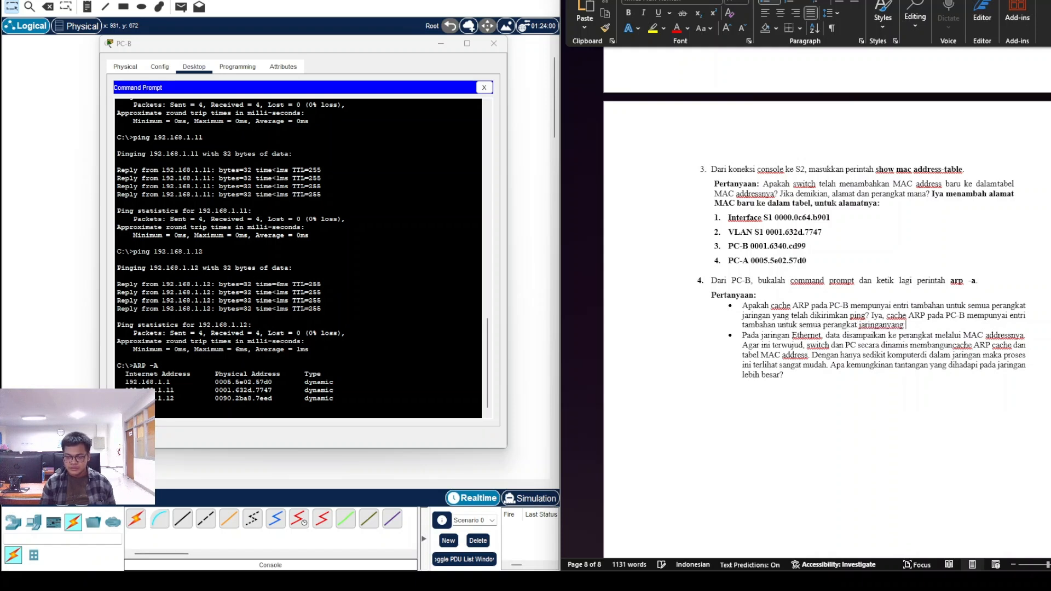
type(" telah dikirimkan ping")
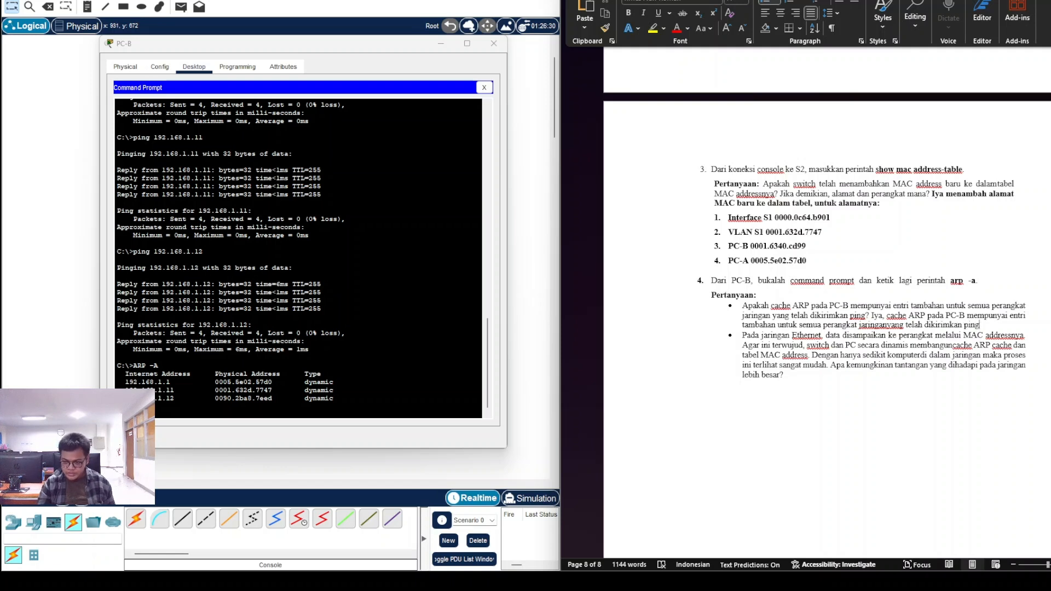
left_click_drag(873, 316, 965, 326)
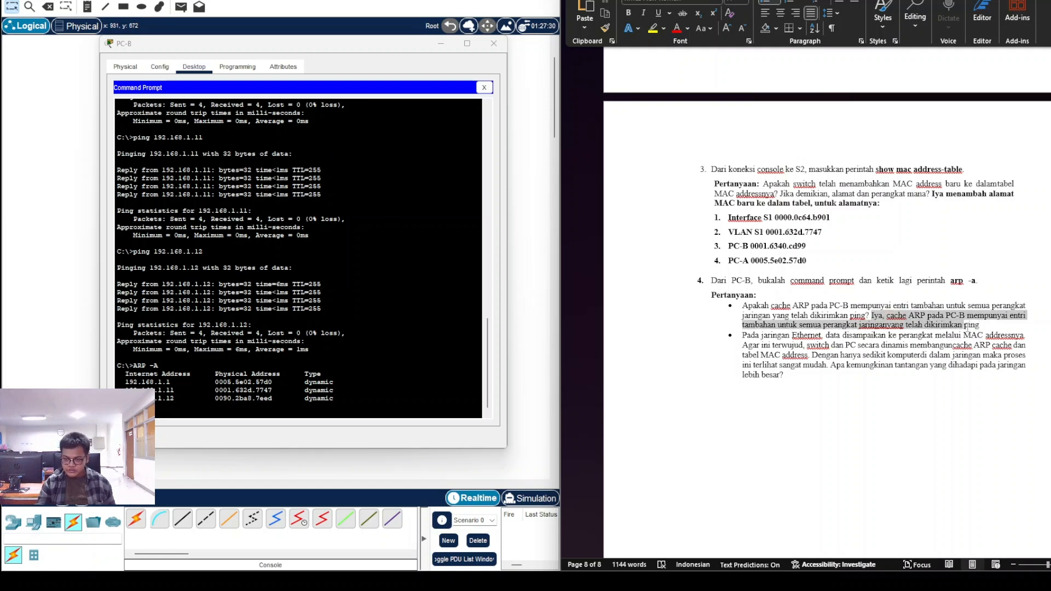
key("ctrl+b")
left_click(830, 390)
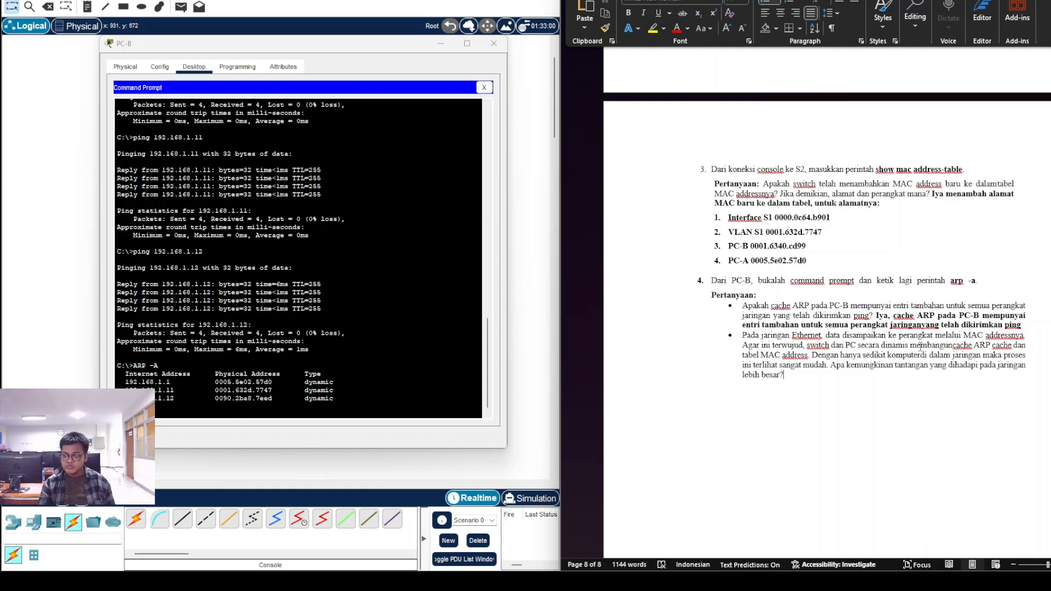
left_click(952, 345)
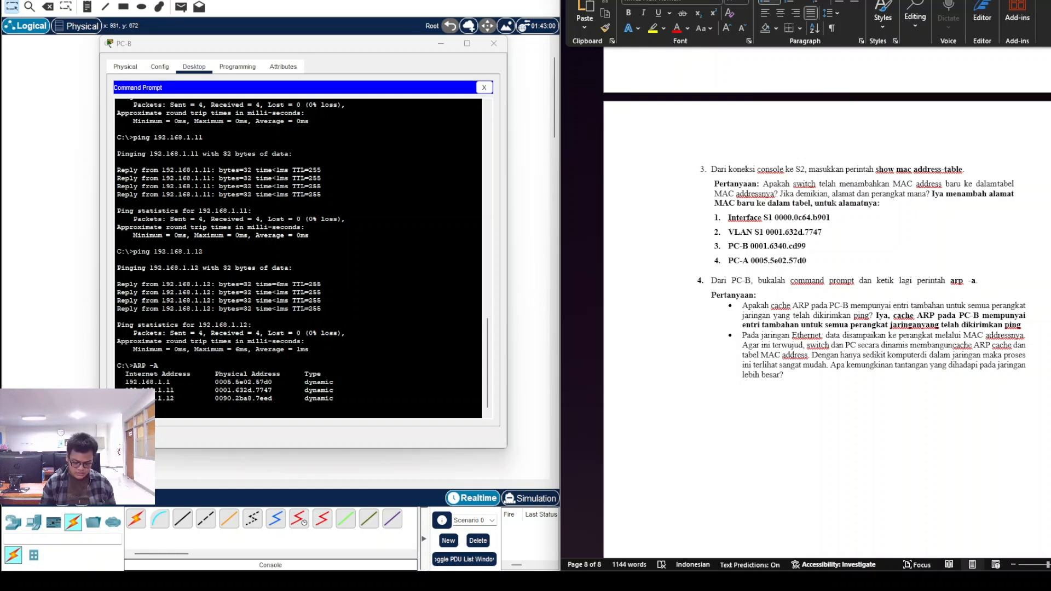
Step: Start a bold answer under the second question, beginning '1. Pengiriman packetnya'
type("1")
key("ctrl+b")
type("1.")
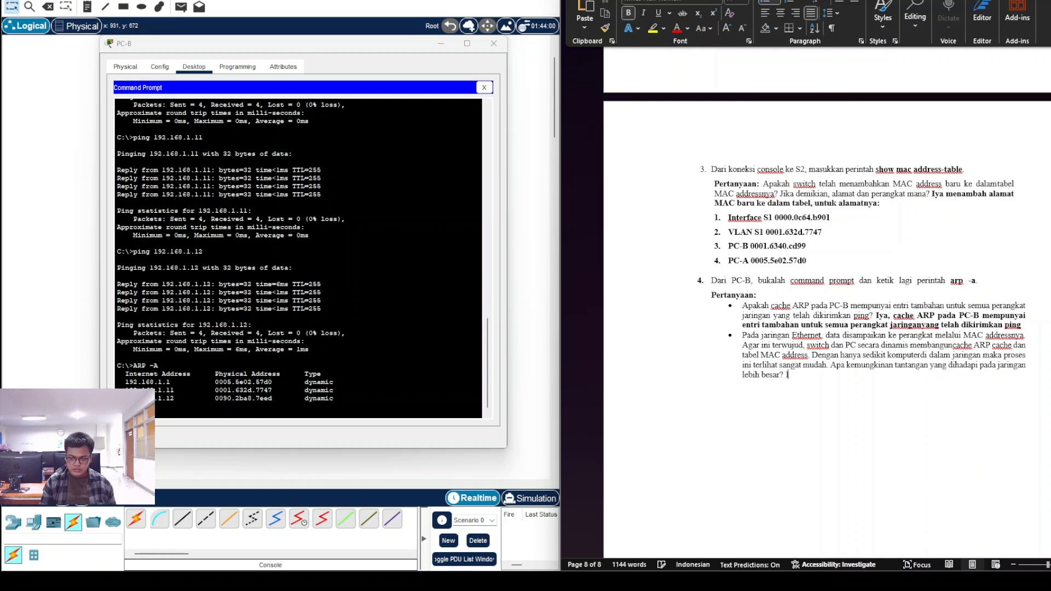
type(" Apabi")
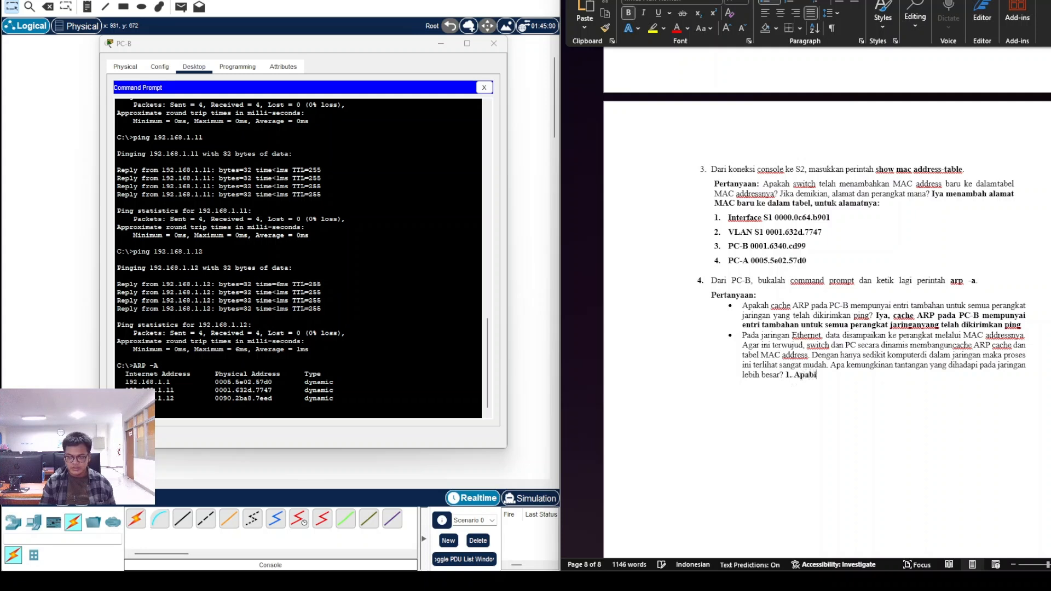
type("la jar")
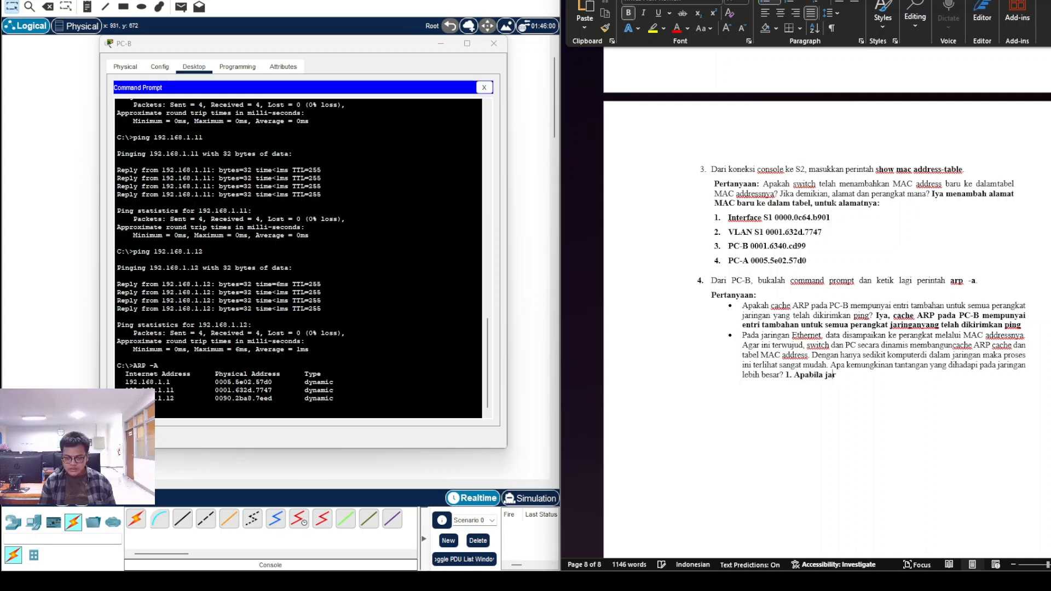
type("ingan lebih")
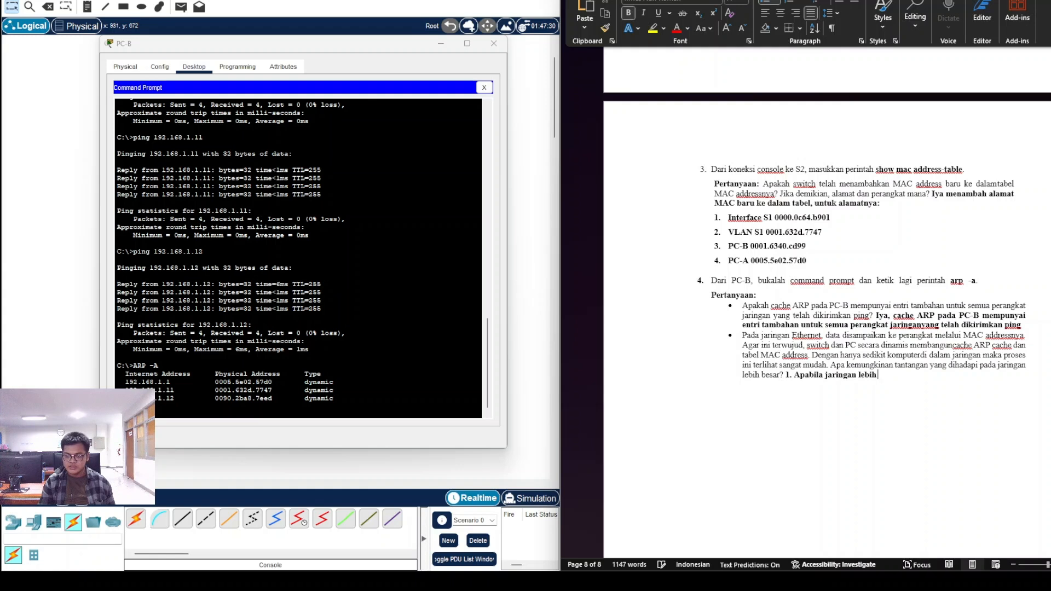
type(" besar tantan")
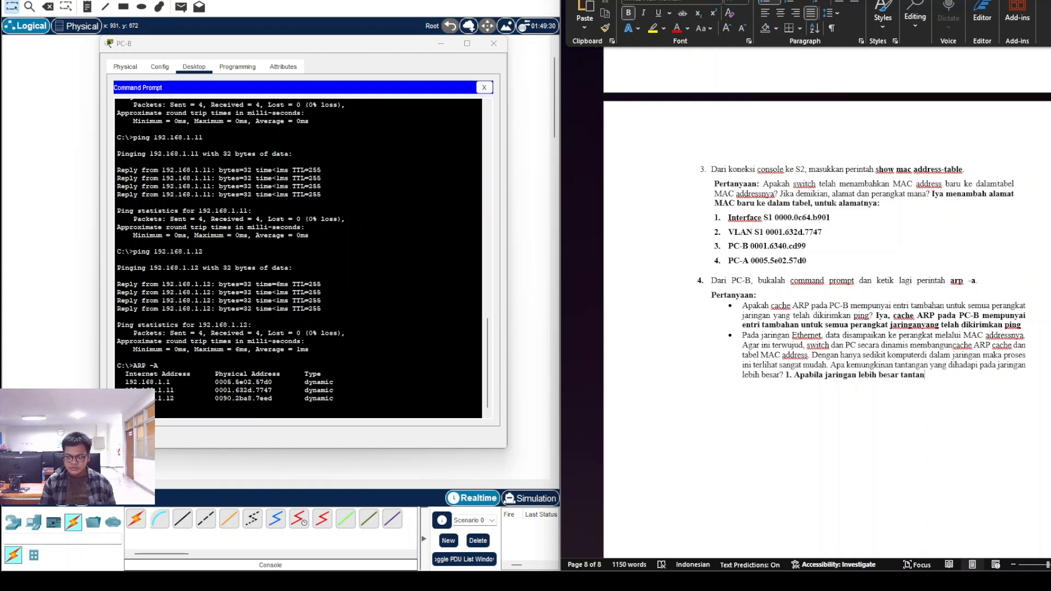
type("gan")
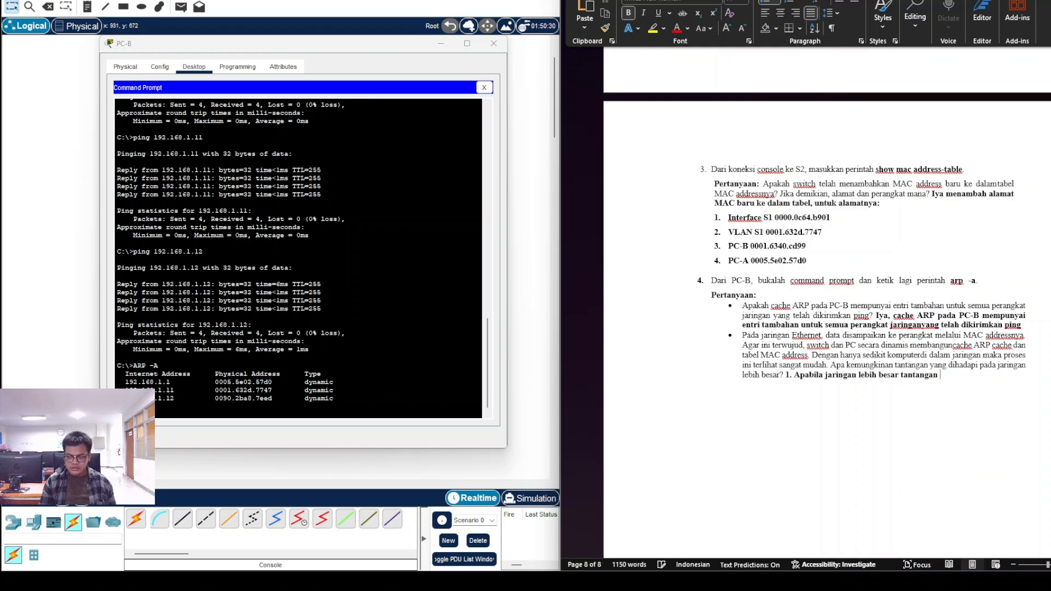
type(" mac add")
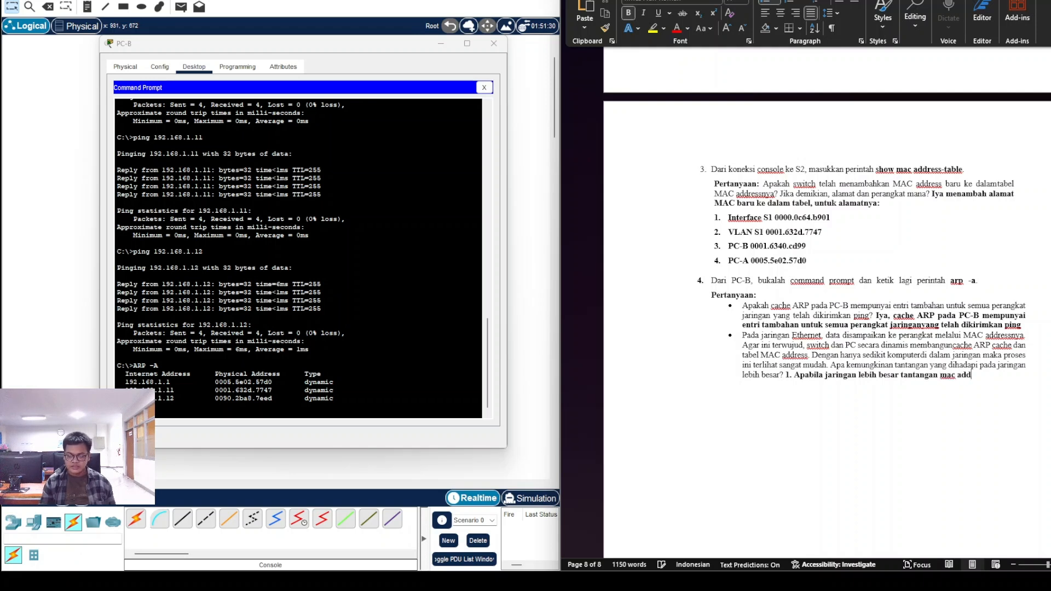
type("ressnya")
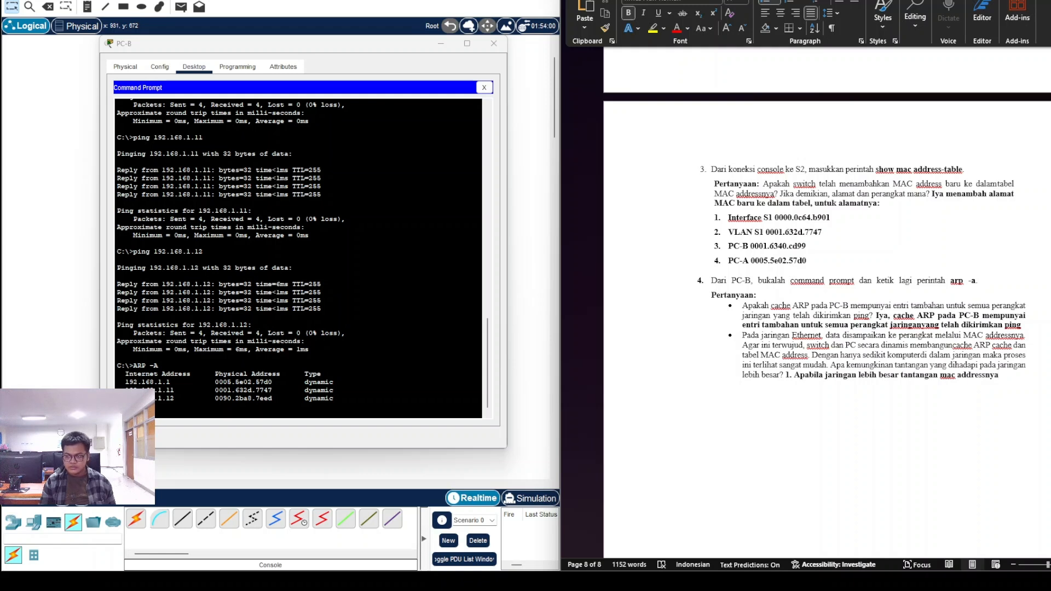
key("BackSpace")
key("BackSpace")
key("BackSpace")
key("BackSpace")
key("BackSpace")
key("BackSpace")
key("BackSpace")
key("BackSpace")
key("BackSpace")
key("BackSpace")
key("BackSpace")
key("BackSpace")
key("BackSpace")
key("BackSpace")
key("BackSpace")
key("BackSpace")
key("BackSpace")
key("BackSpace")
key("BackSpace")
key("BackSpace")
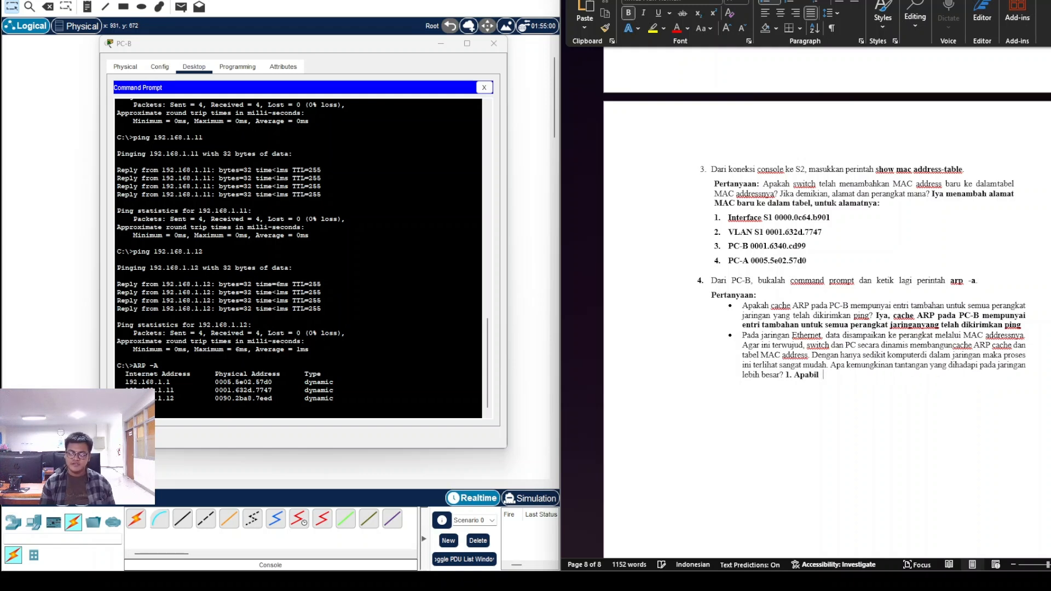
key("BackSpace")
key("BackSpace")
key("BackSpace")
key("BackSpace")
key("BackSpace")
key("BackSpace")
key("BackSpace")
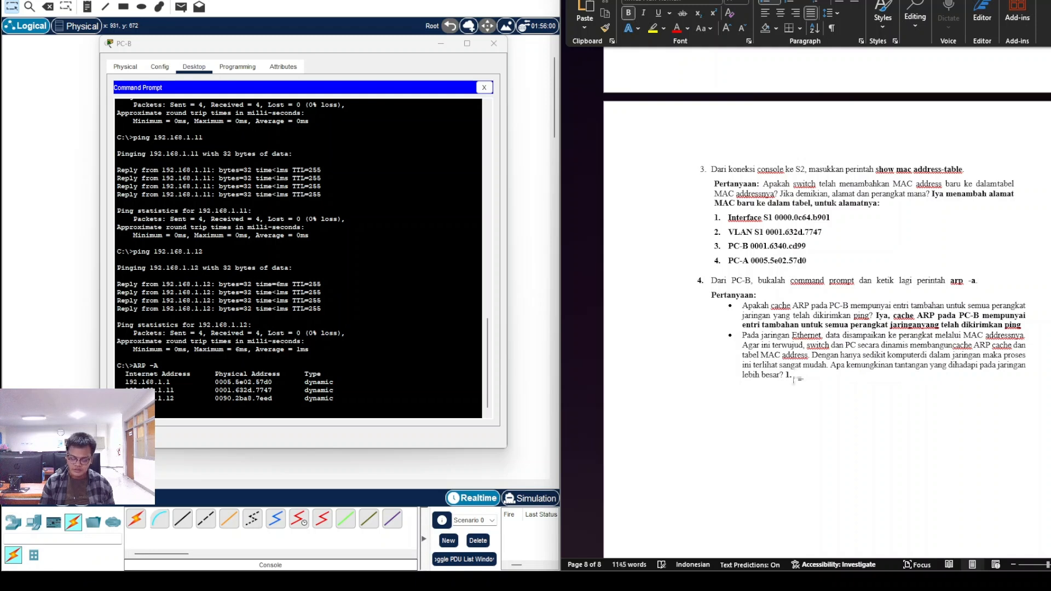
type("Pengirim")
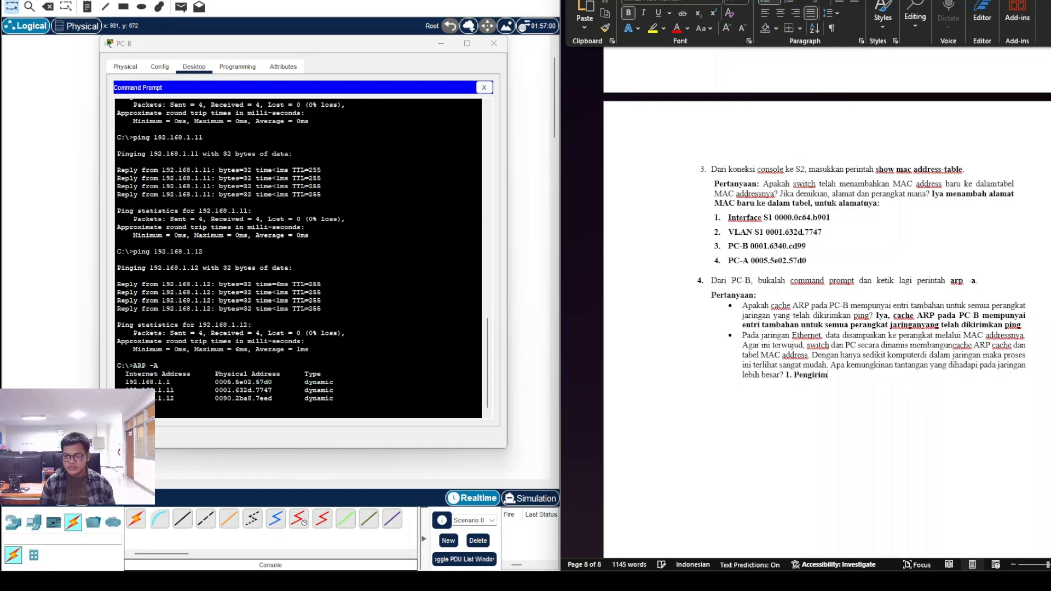
type("an packetnya ")
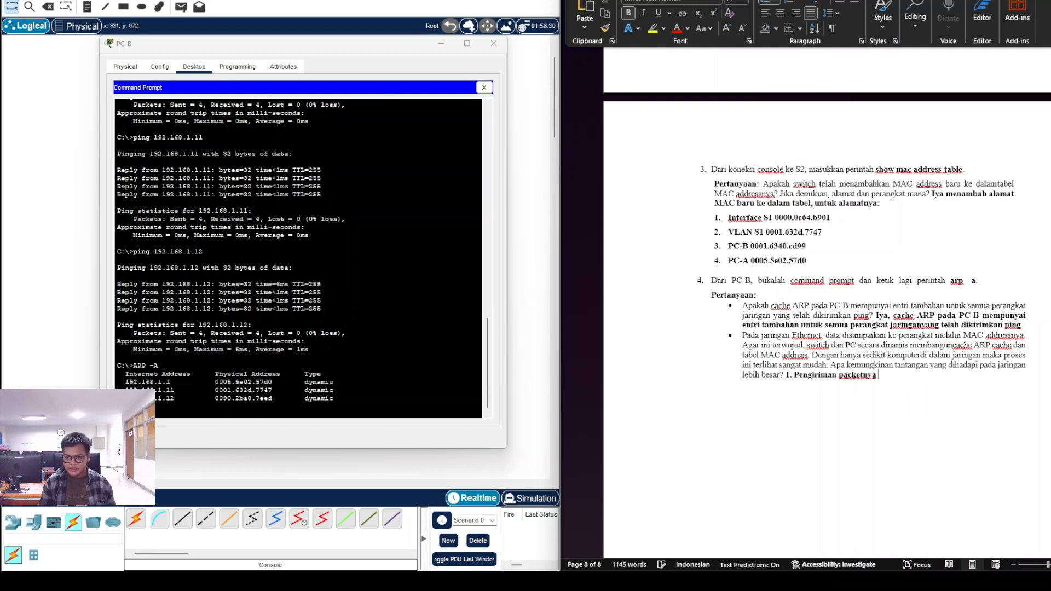
type("p")
key("BackSpace")
Step: Finish challenge 1, then add '2. Apabila ada eror…' and '3. Membutuhkan waktu konfigurasi yang lumayan lama.'
type("akan lebih")
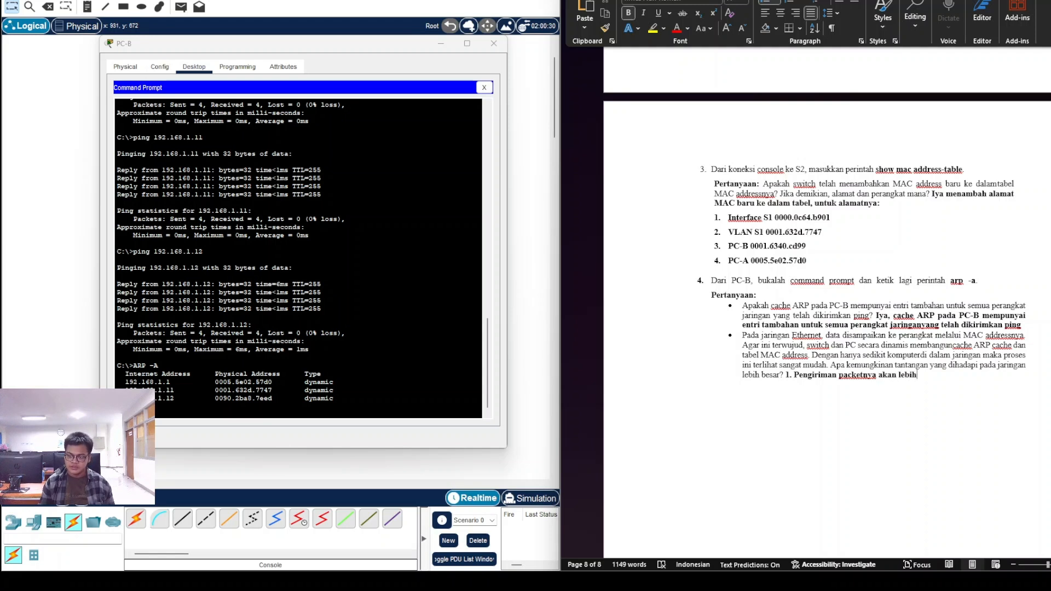
type(" 2.")
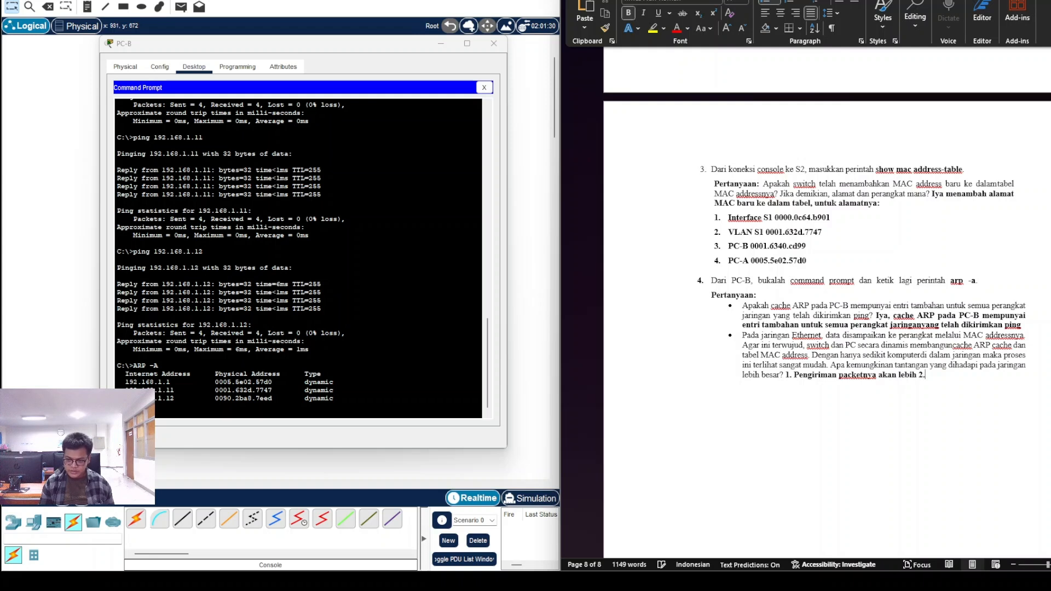
type(" Apa")
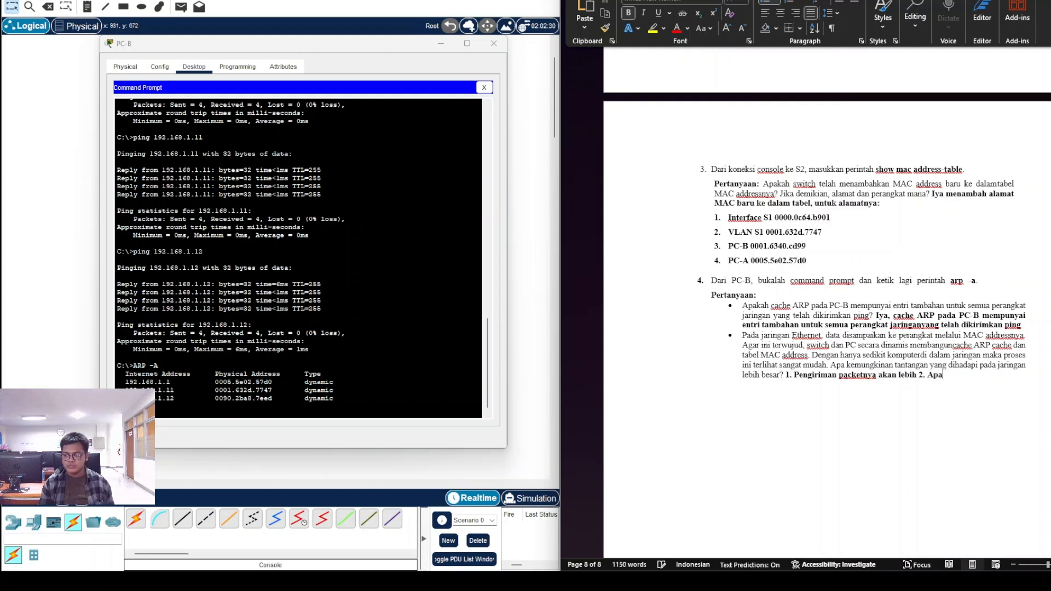
type("bila ada eror itu akan")
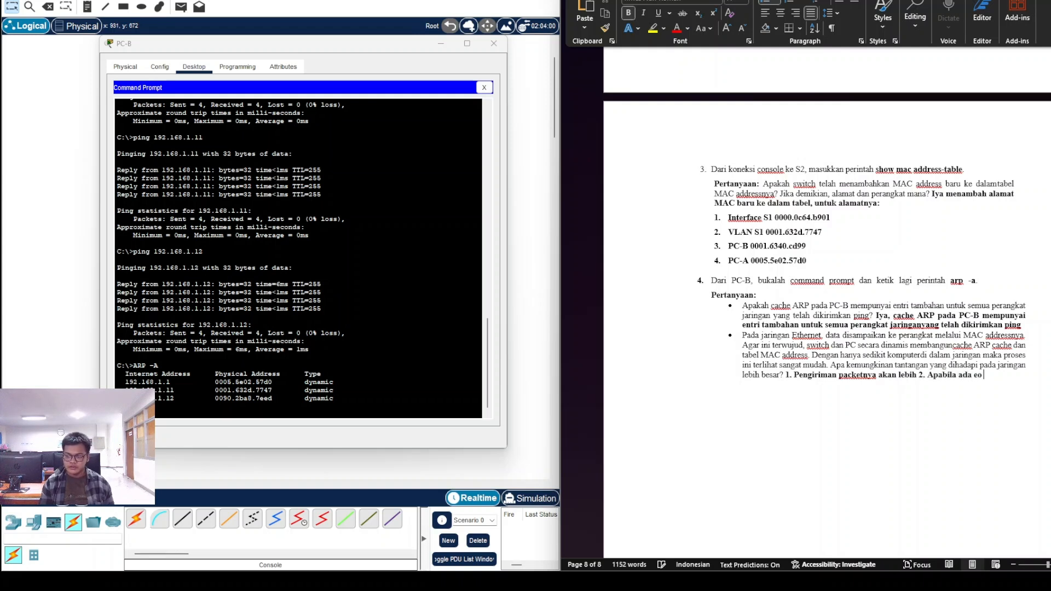
type(" su")
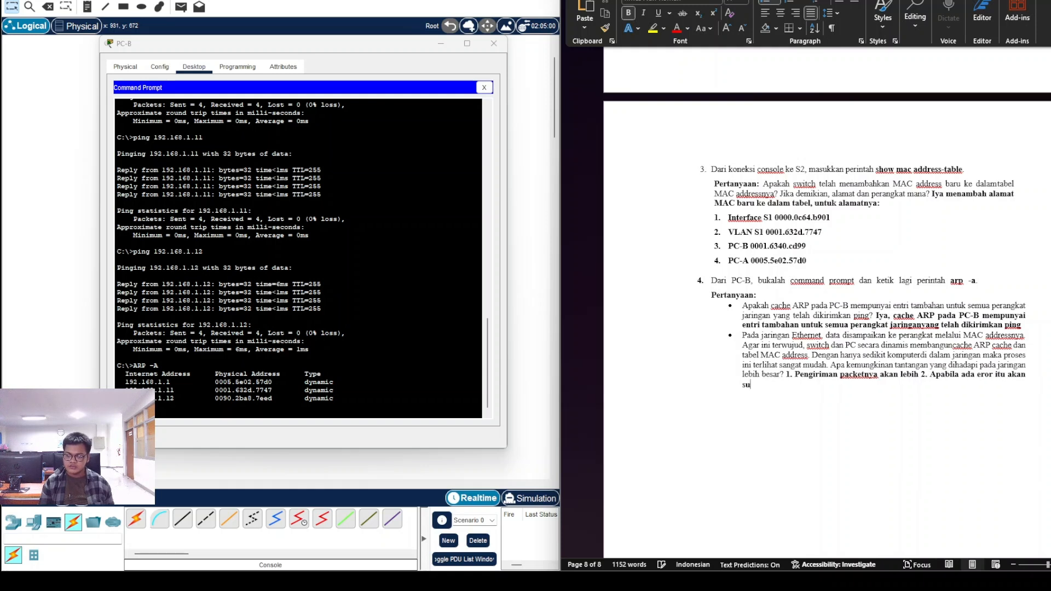
type("lit untuk memastikan")
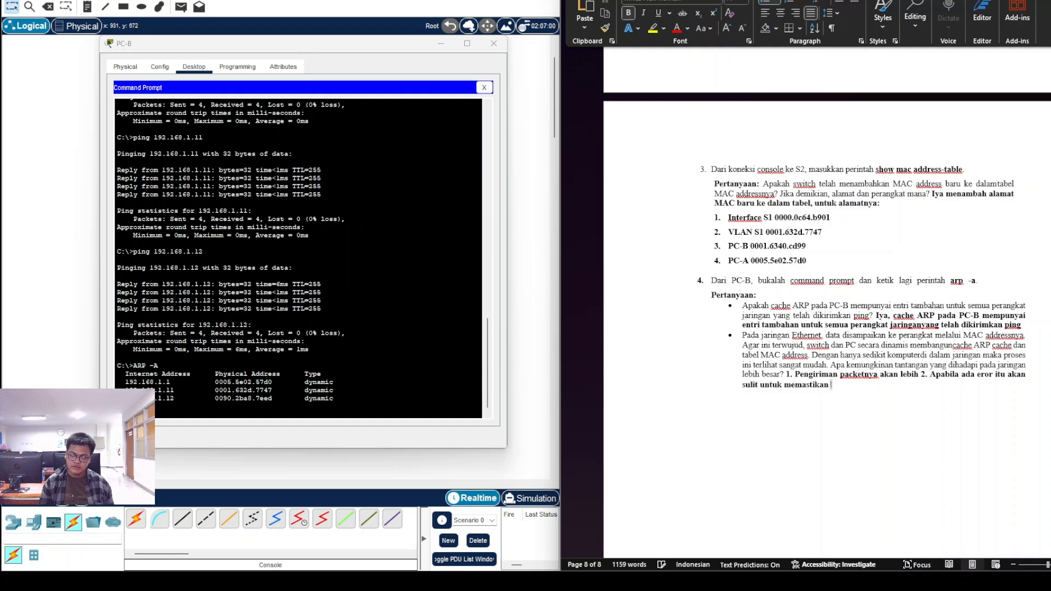
type(" 3. Membua")
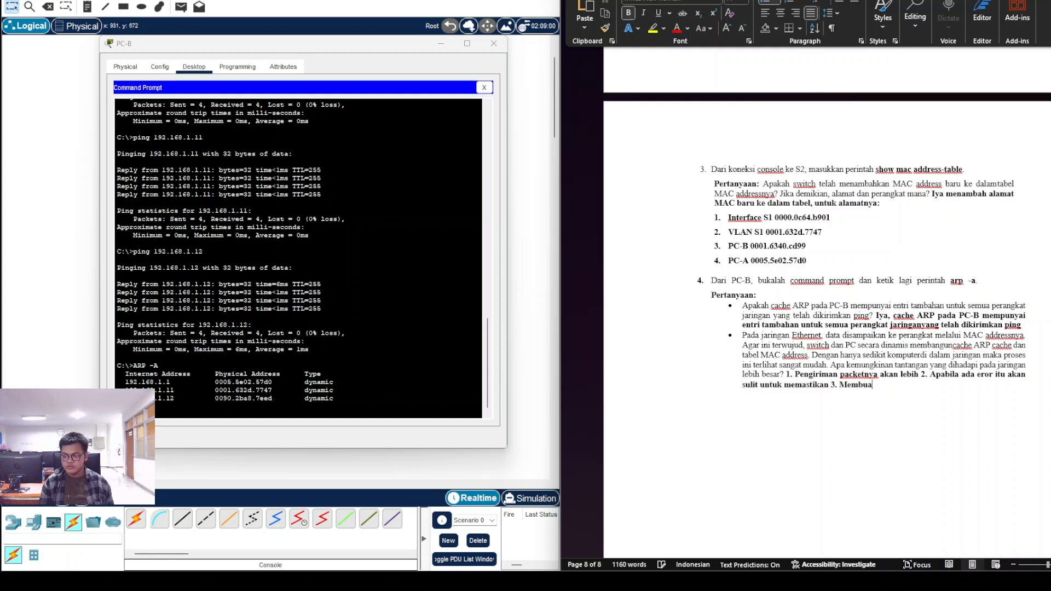
key("BackSpace")
type("tuhkan wakt")
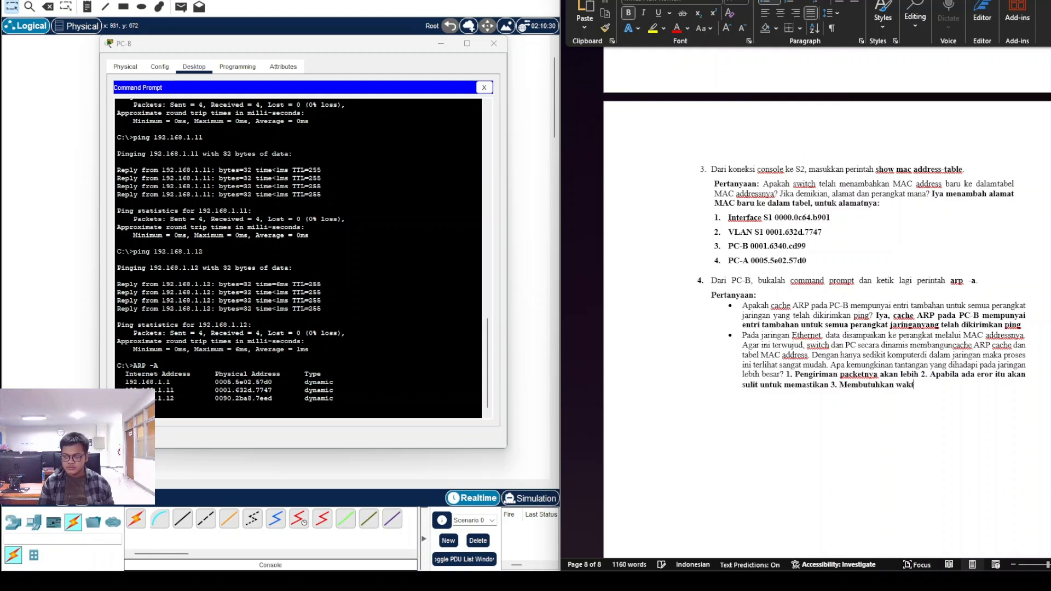
type("u konfigura")
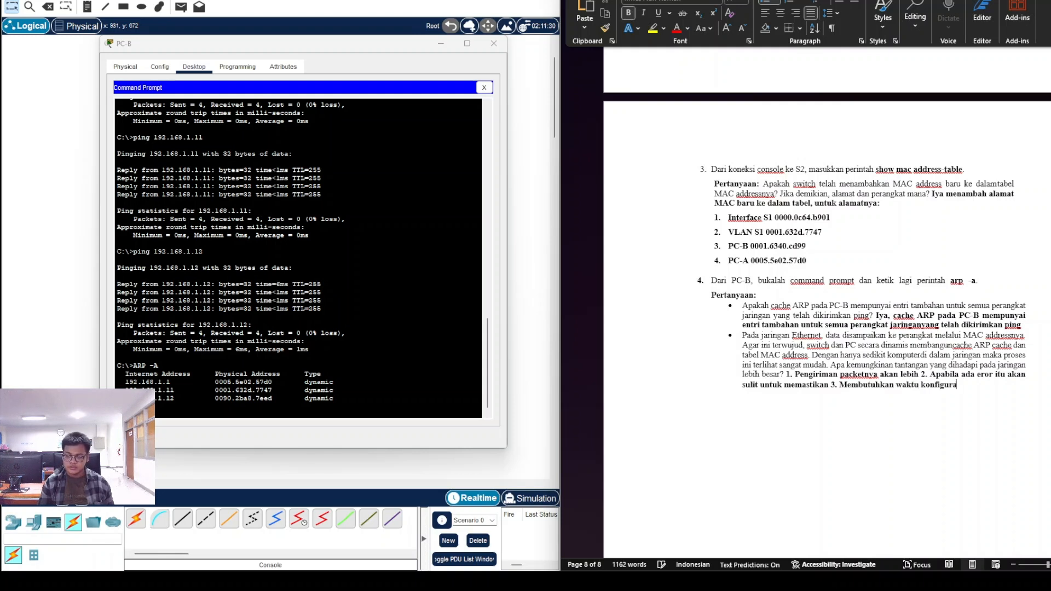
type("si yang l")
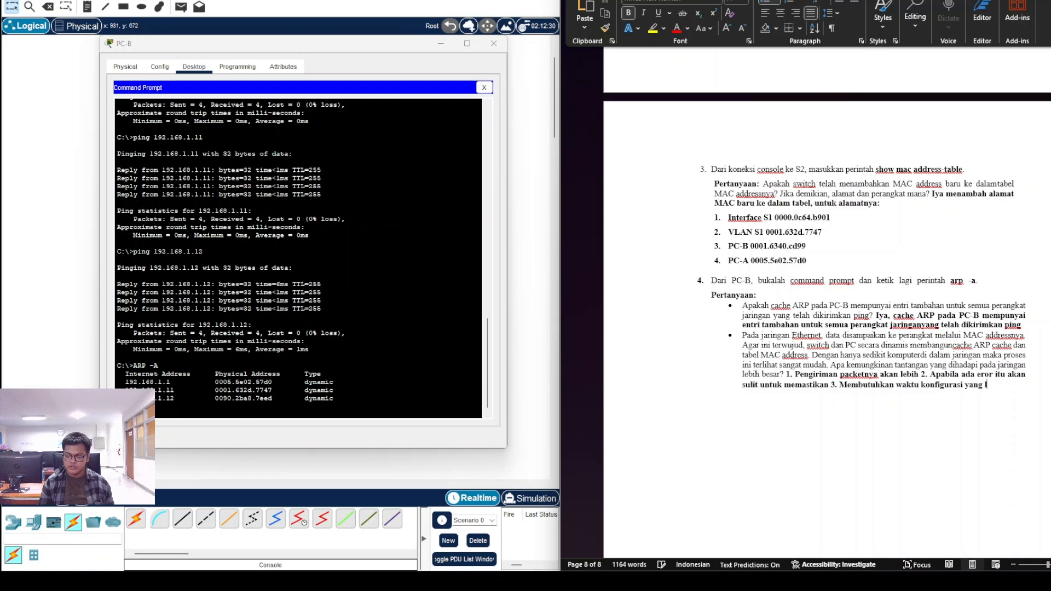
type("umayan lama.")
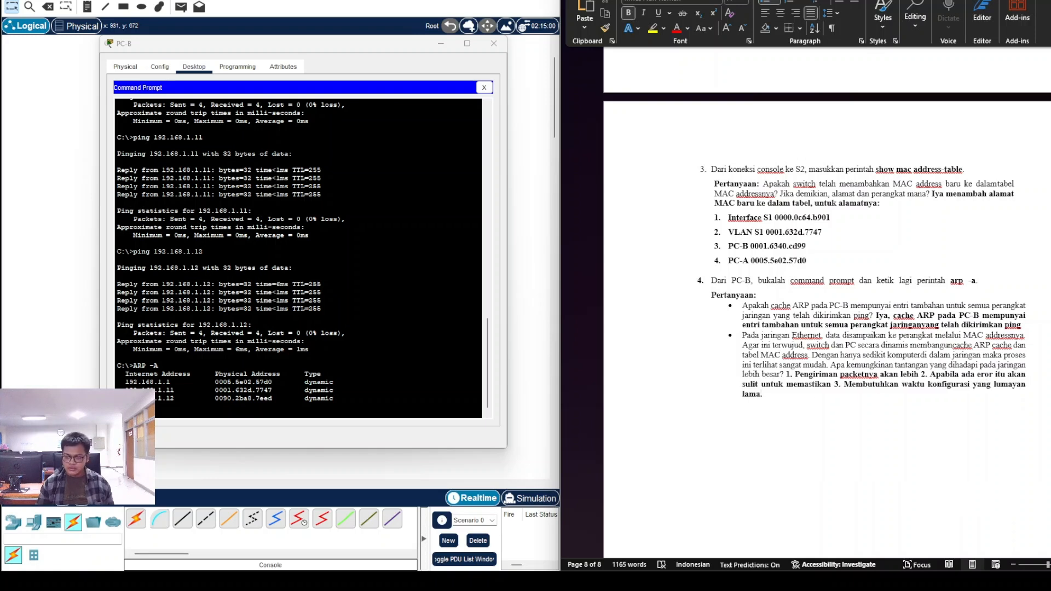
scroll(830, 386, "down", 3)
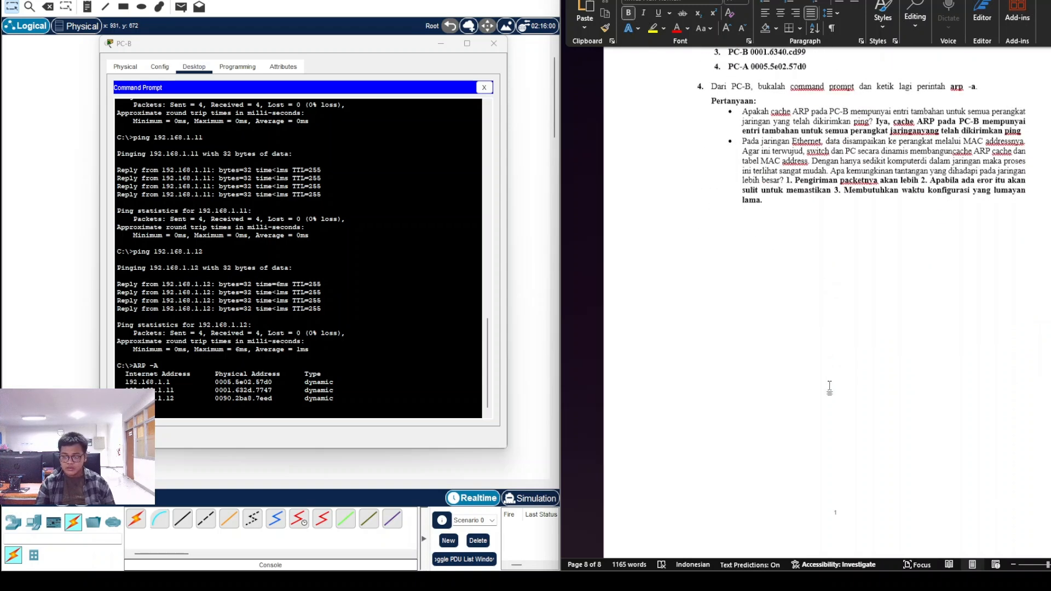
scroll(829, 386, "up", 2)
scroll(832, 387, "down", 2)
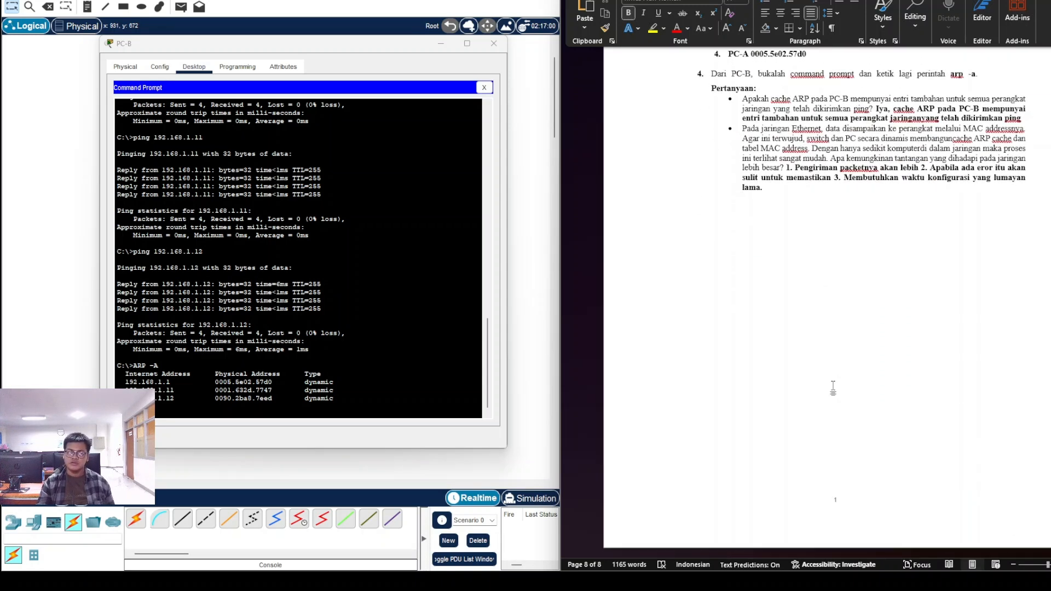